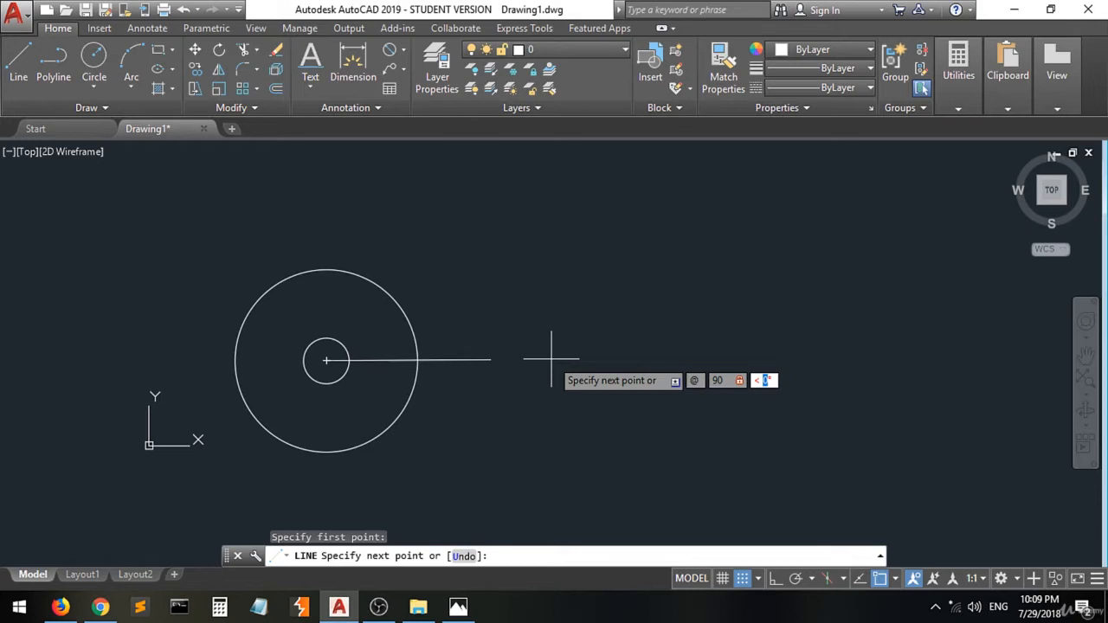
- Finish the horizontal line 90 units long at 0° from the large circle's centre
type("0")
key("Return")
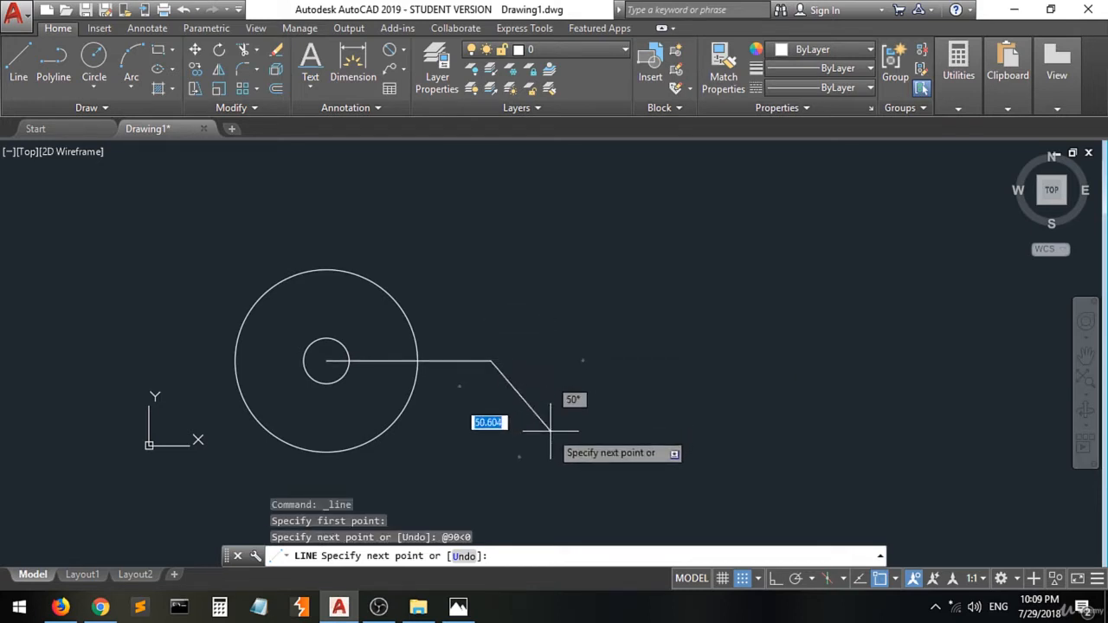
key("Return")
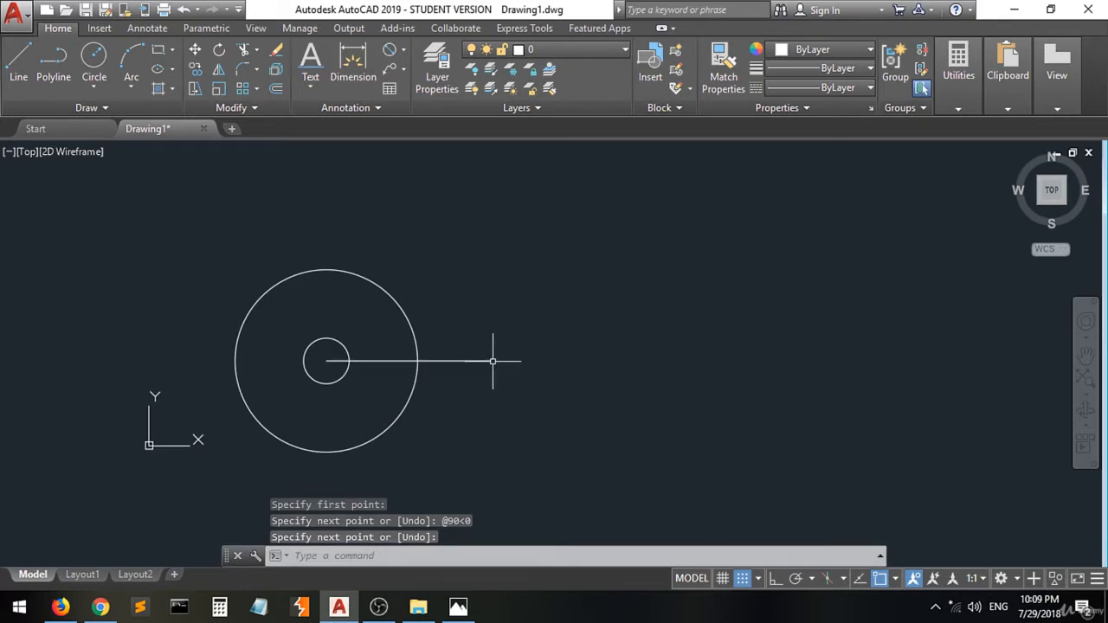
- Draw a 40 mm diameter circle centred on the right end of the line
left_click(95, 61)
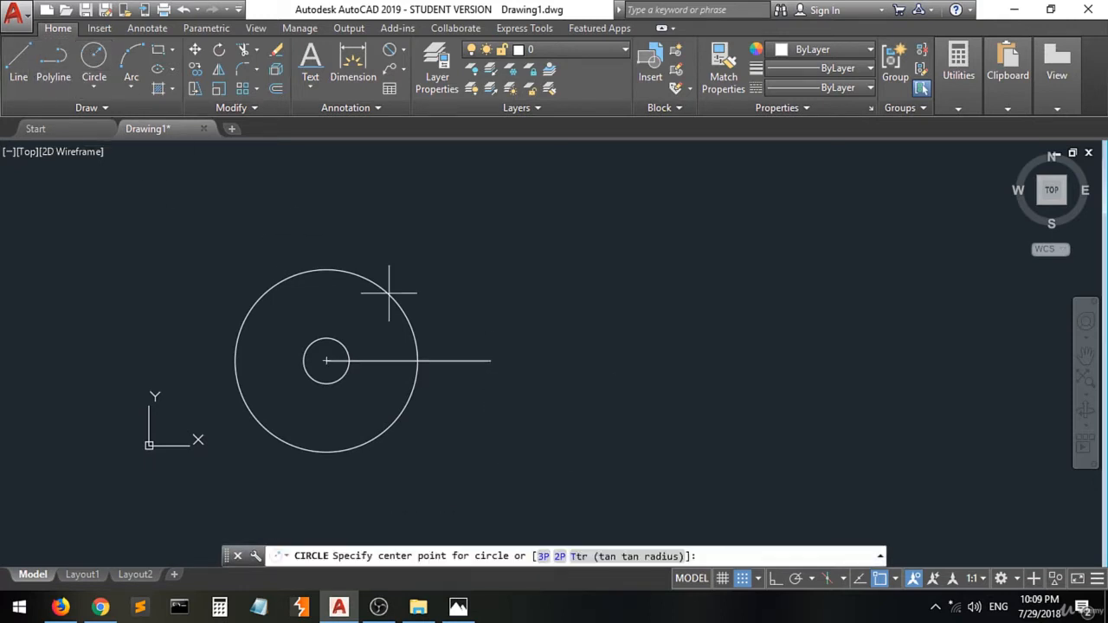
left_click(491, 360)
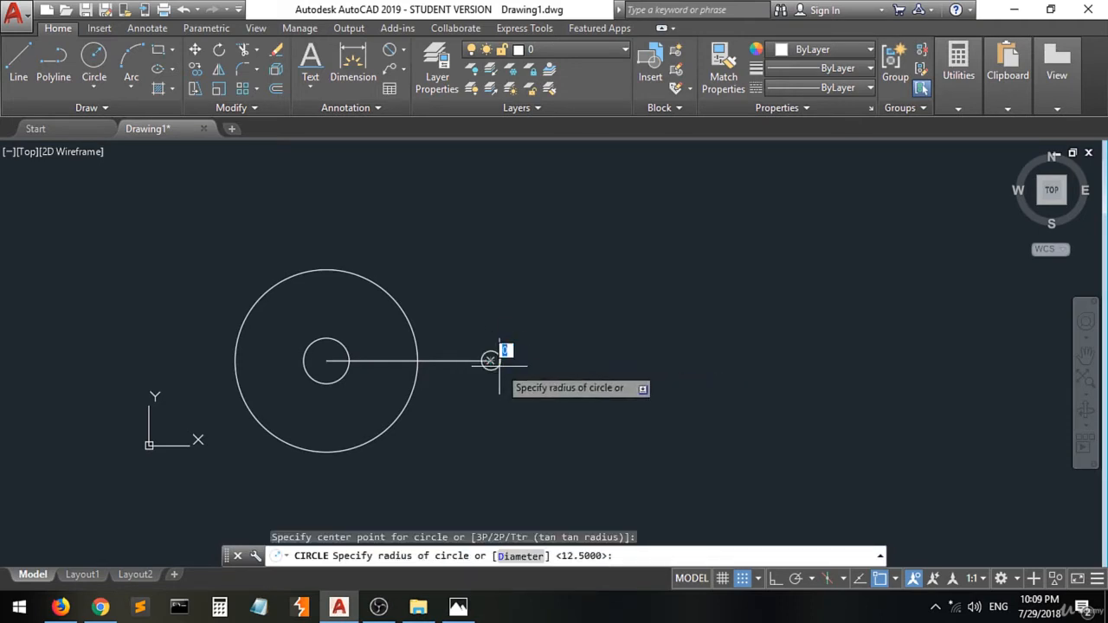
left_click(463, 606)
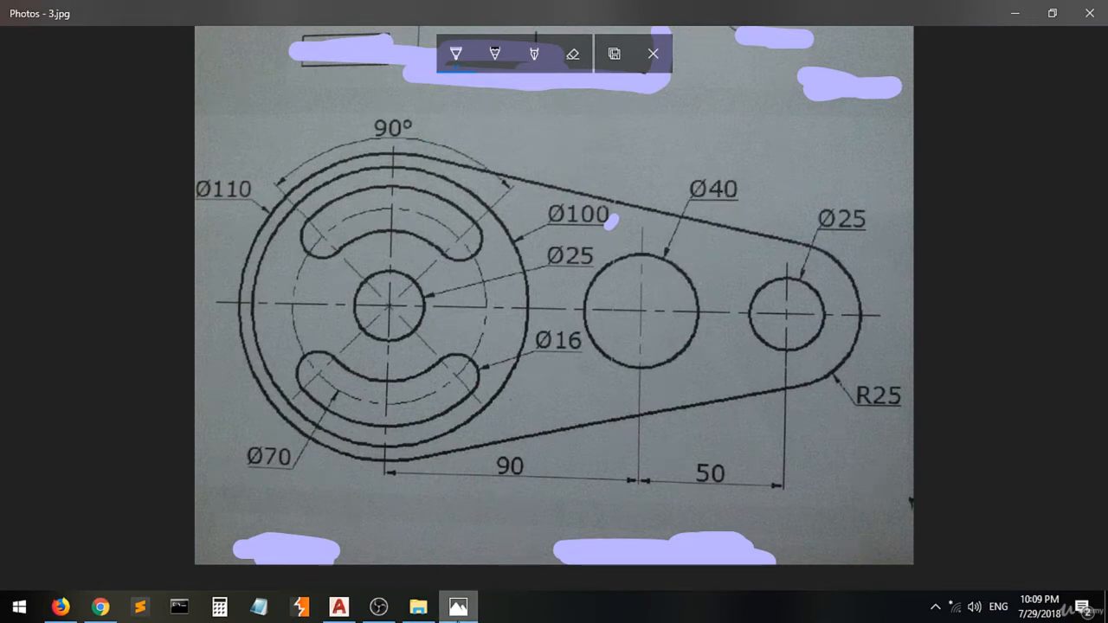
left_click(457, 605)
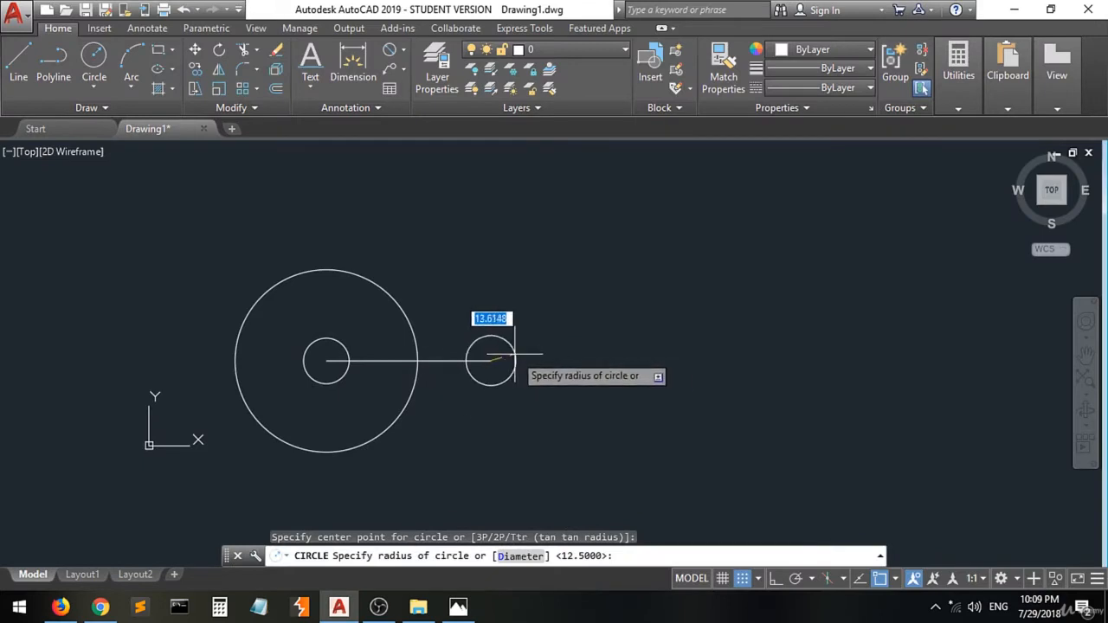
type("d")
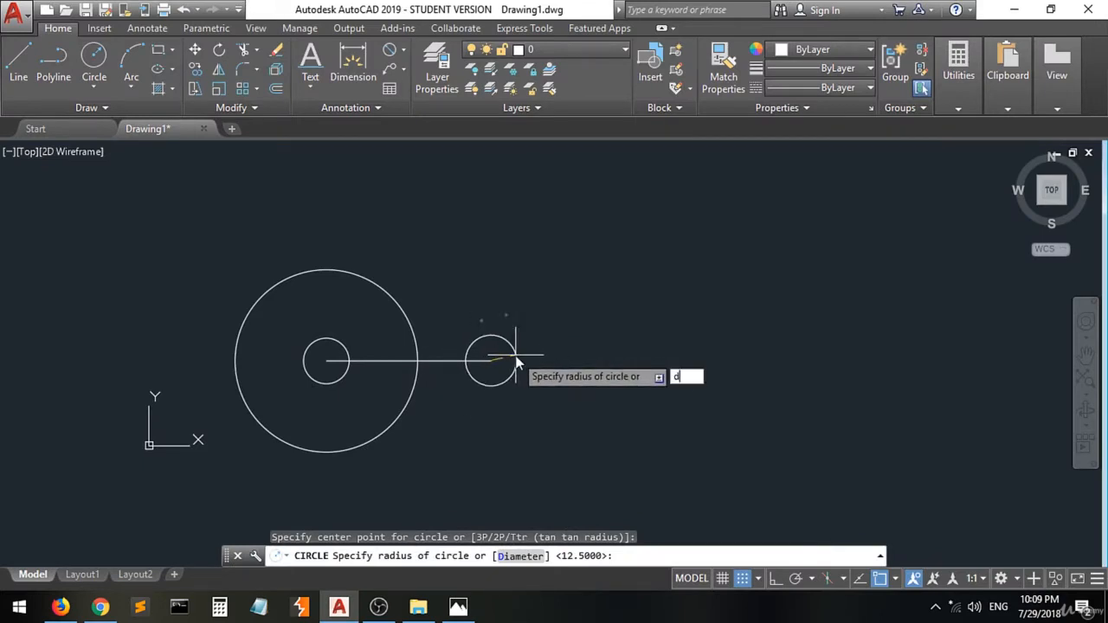
key("Return")
type("40")
key("Return")
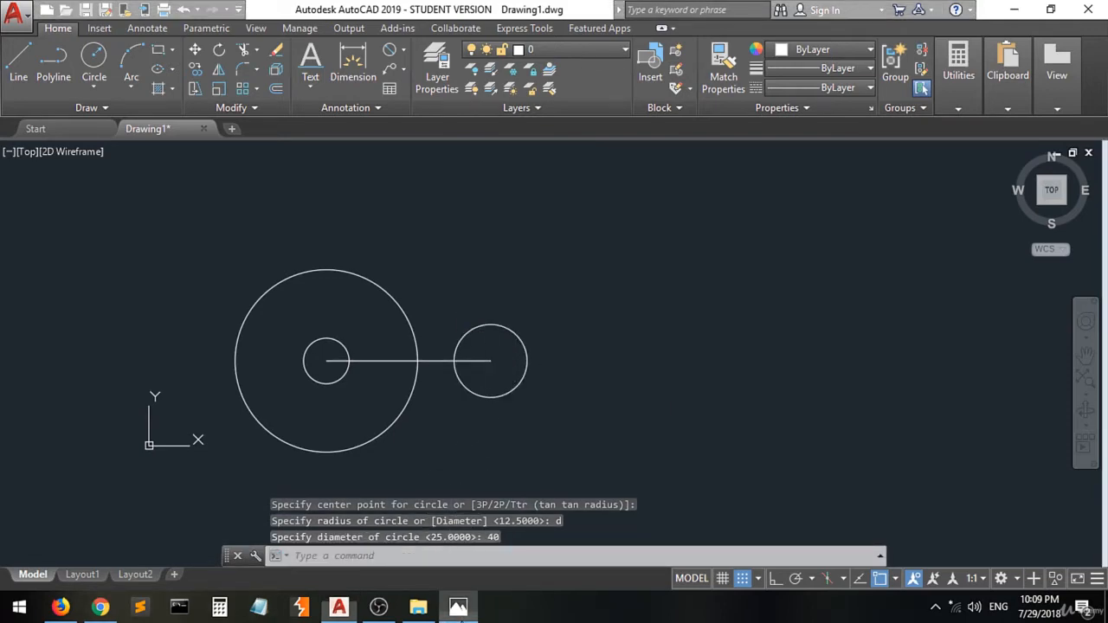
- Draw a 50-unit horizontal line at 0° from the 40 mm circle's centre
left_click(458, 608)
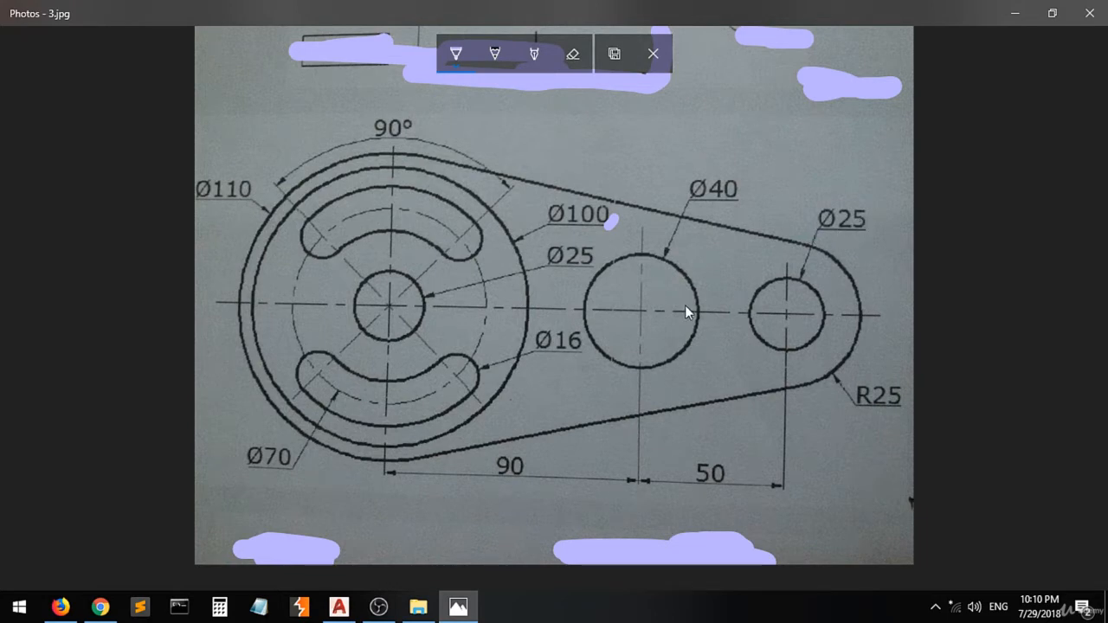
left_click(339, 606)
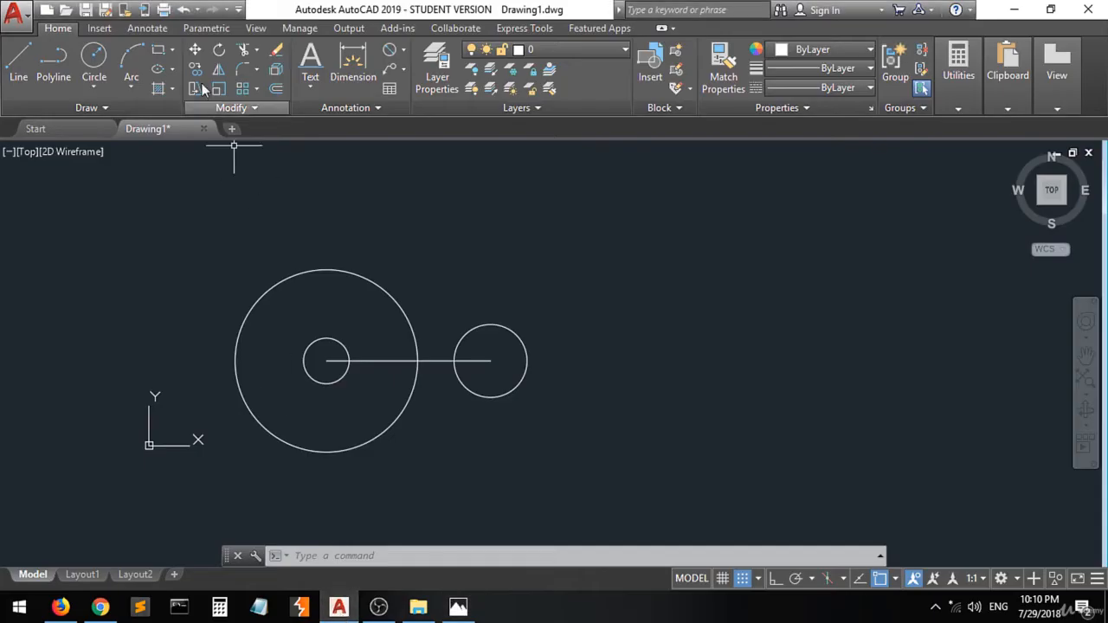
left_click(19, 57)
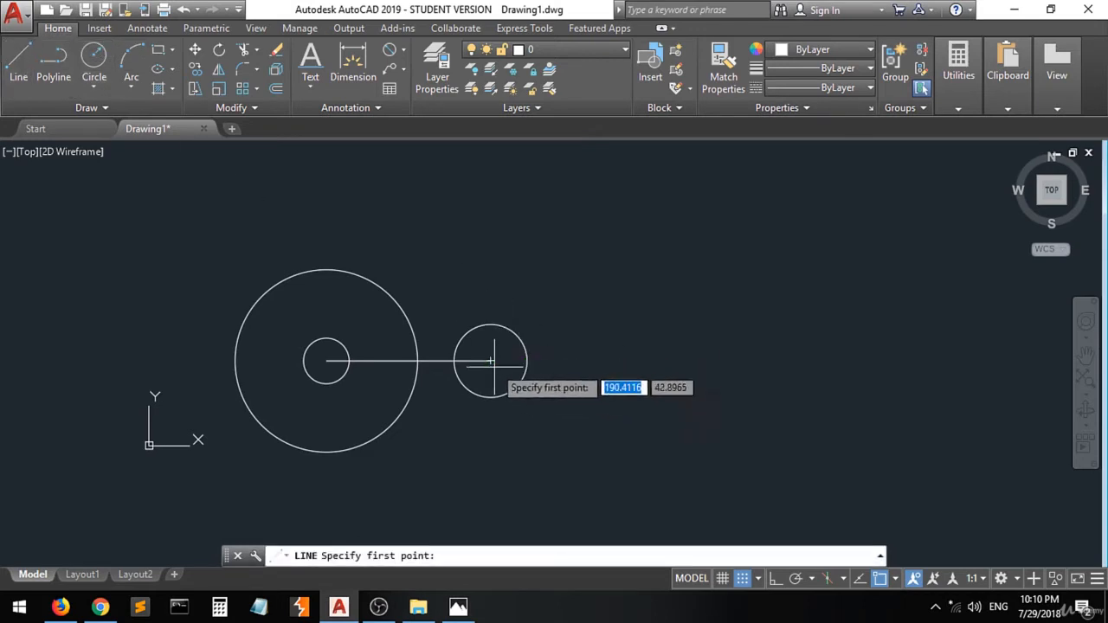
left_click(490, 360)
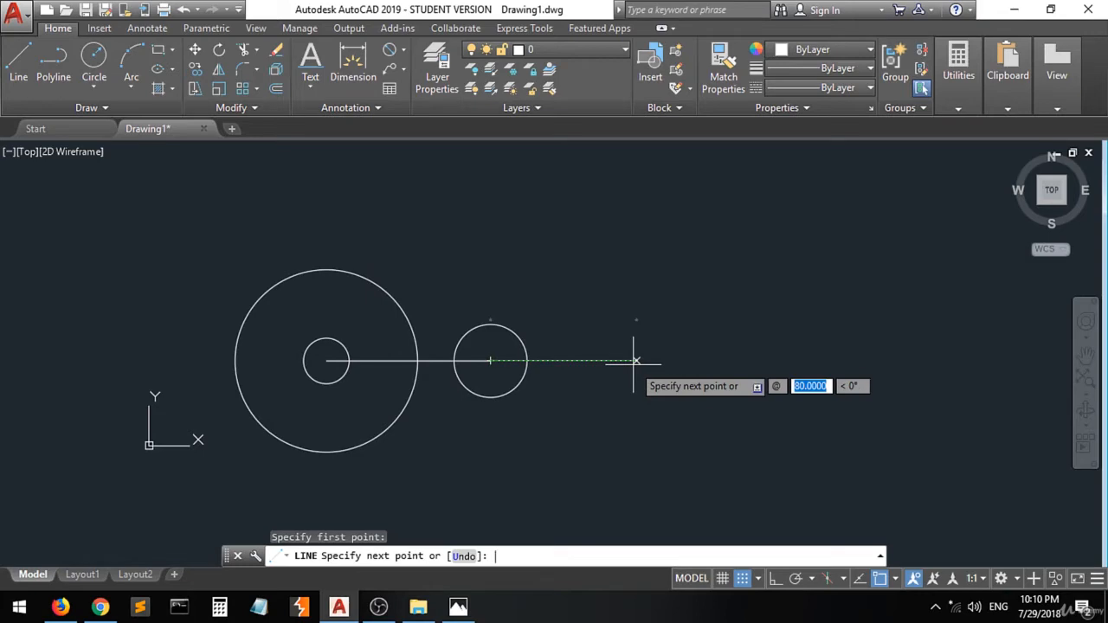
left_click(464, 609)
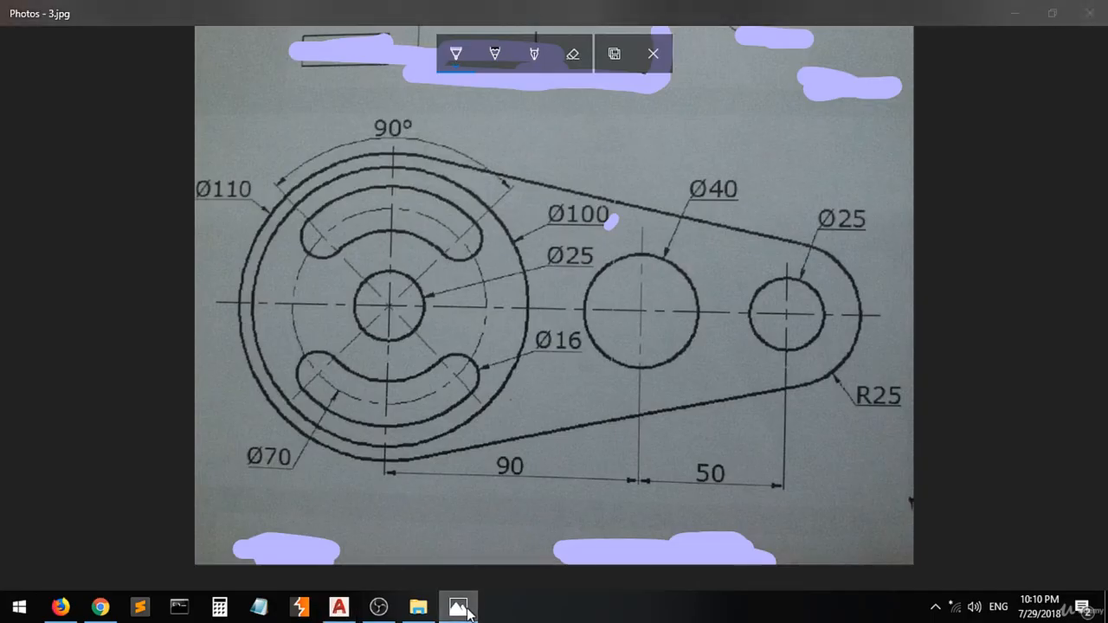
left_click(464, 609)
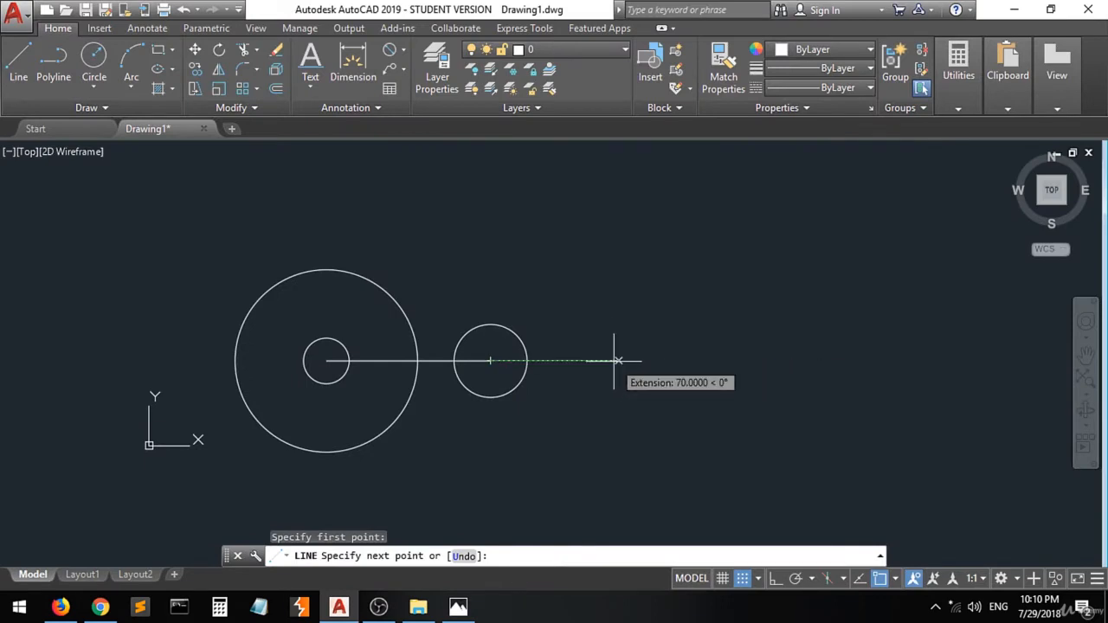
type("50")
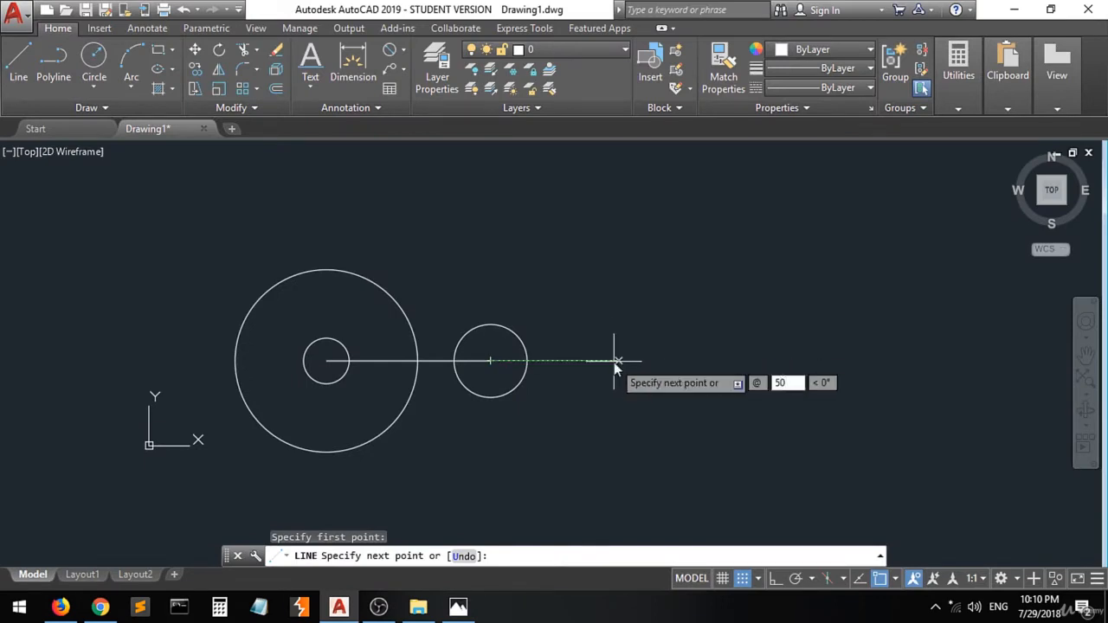
key("Tab")
type("0")
key("Return")
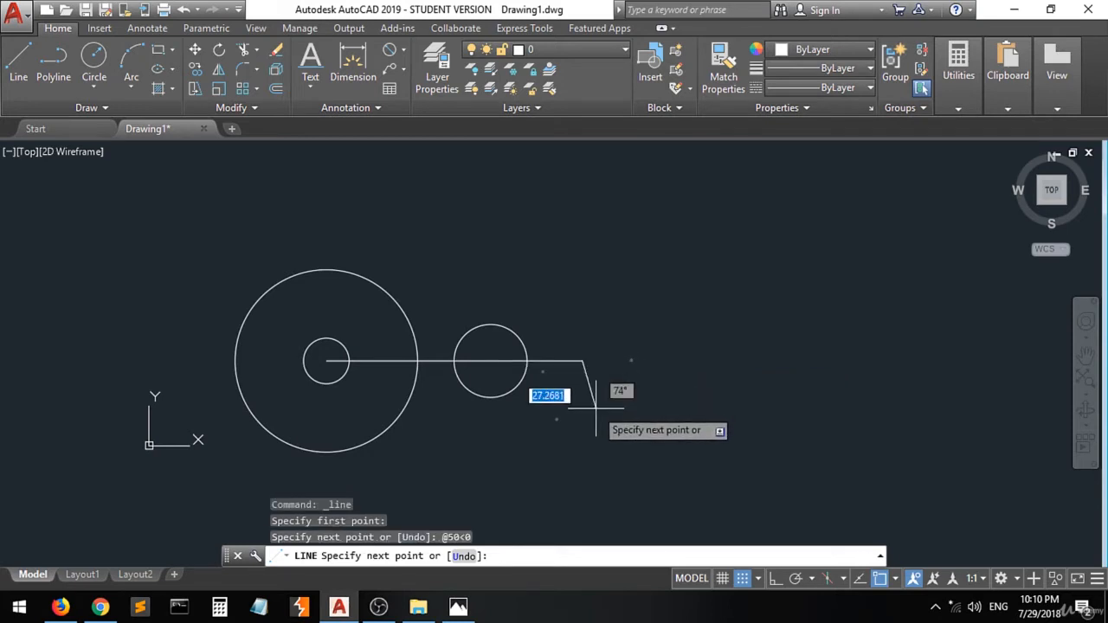
key("Return")
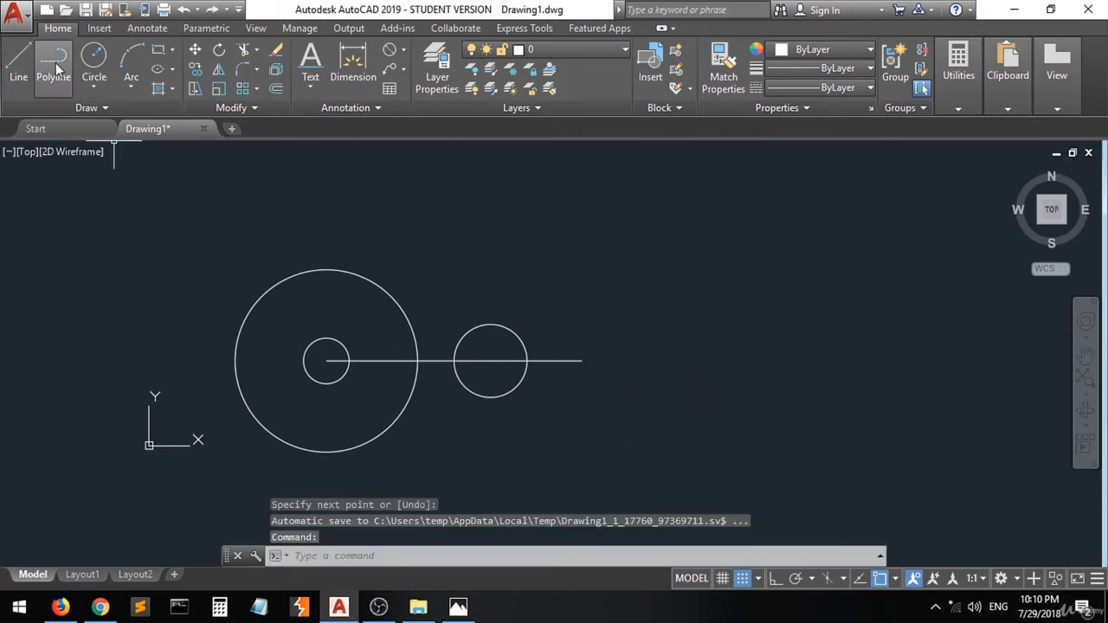
- Draw a 25 mm diameter circle centred on the right end of the new line
left_click(94, 58)
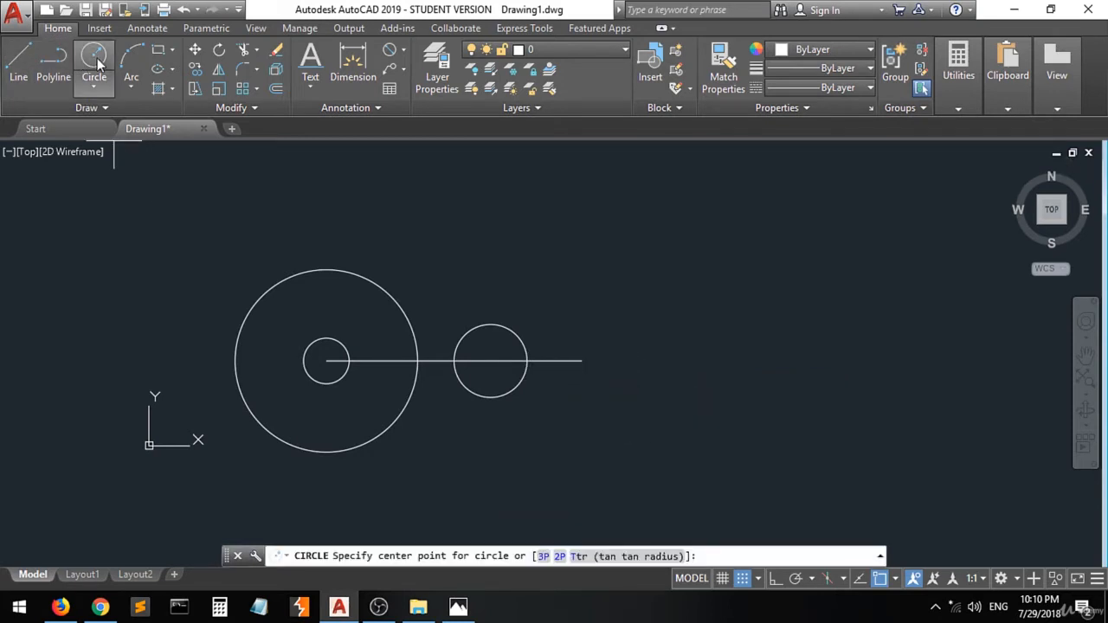
left_click(581, 360)
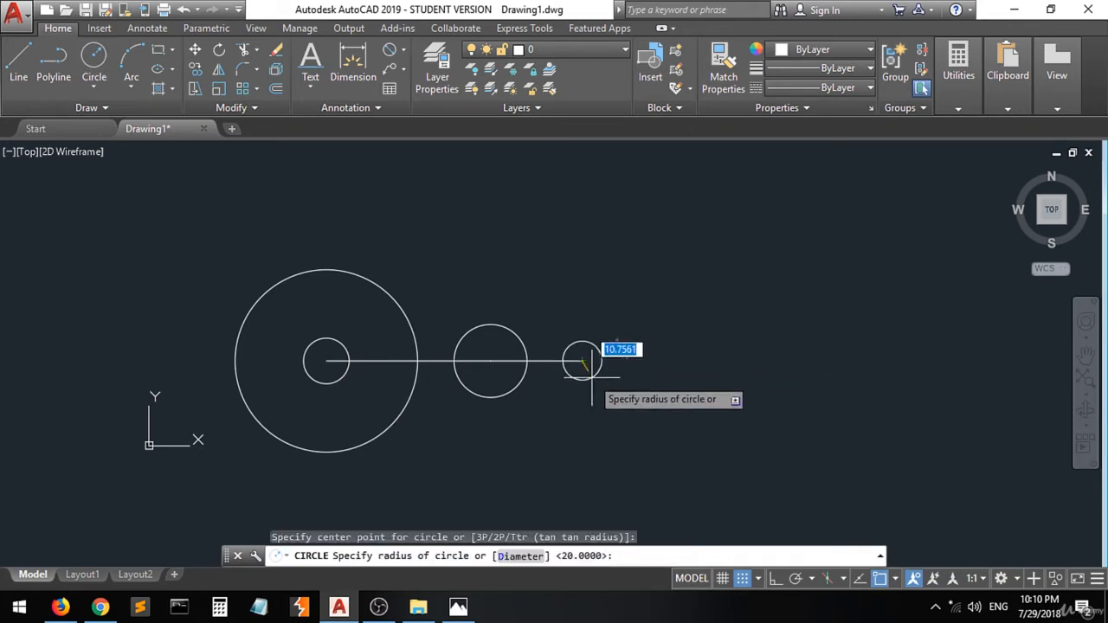
type("d")
key("Return")
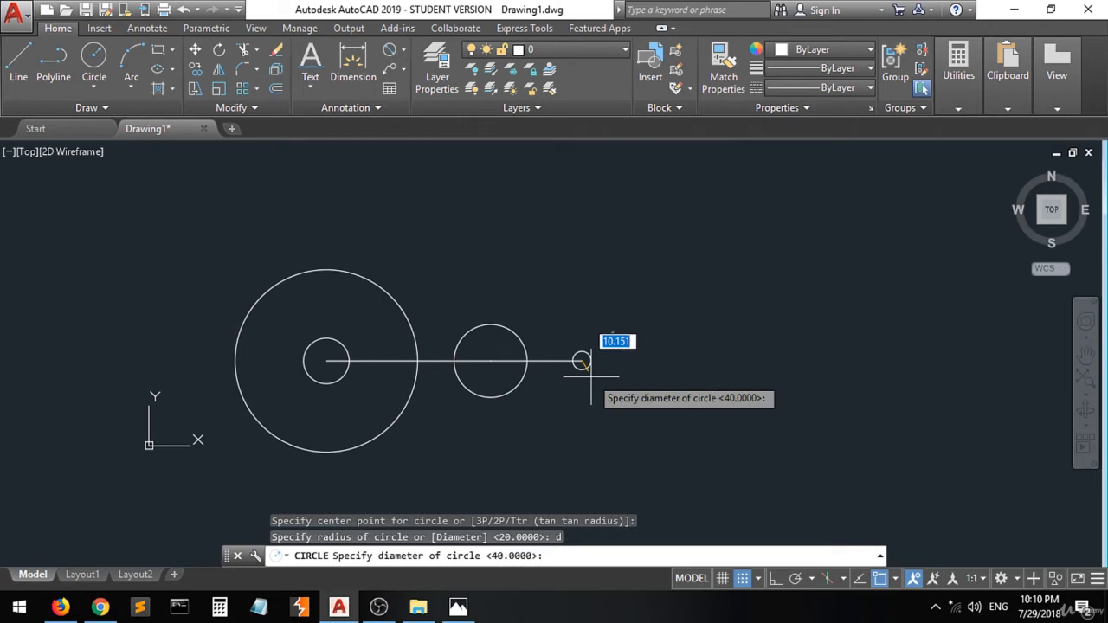
type("25")
key("Return")
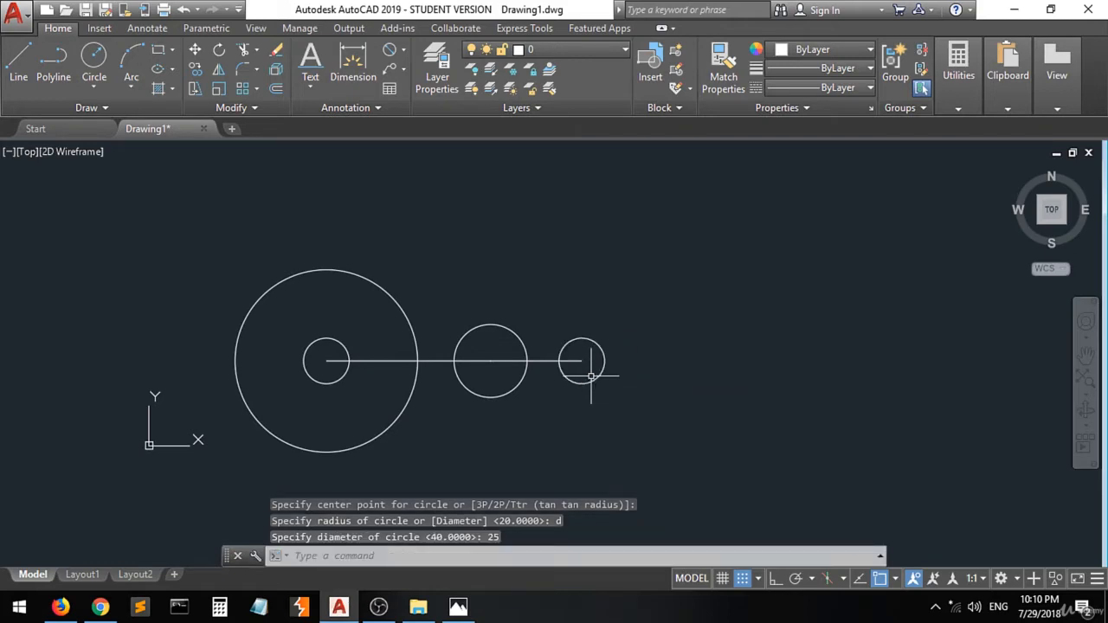
- Examine the R25 end arc around the Ø25 hole on the reference drawing
left_click(458, 607)
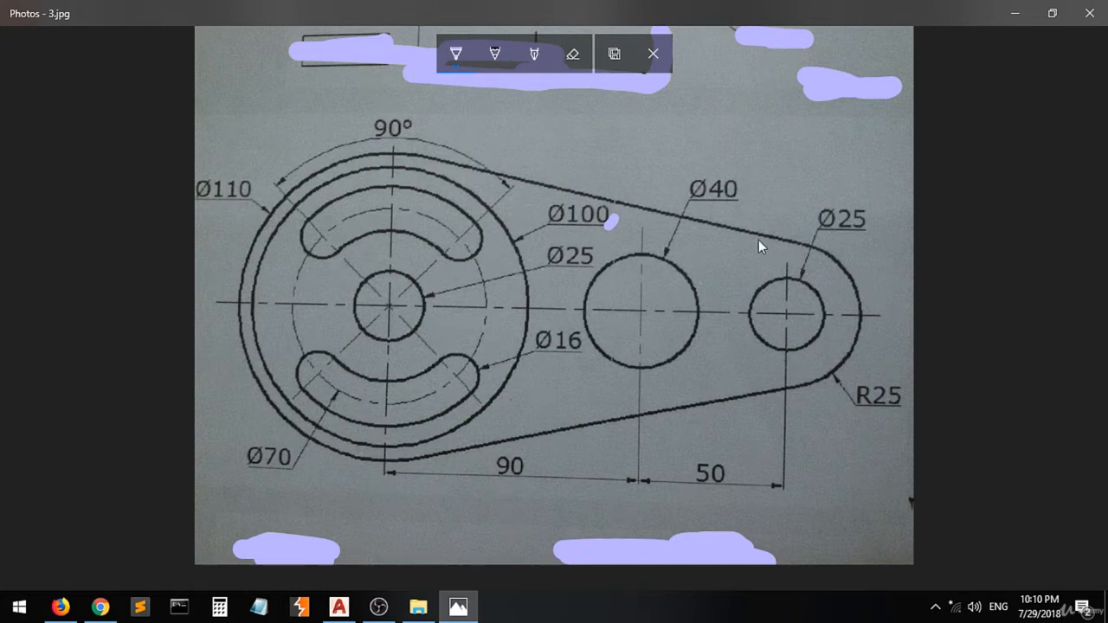
left_click_drag(805, 246, 782, 244)
left_click_drag(711, 318, 747, 389)
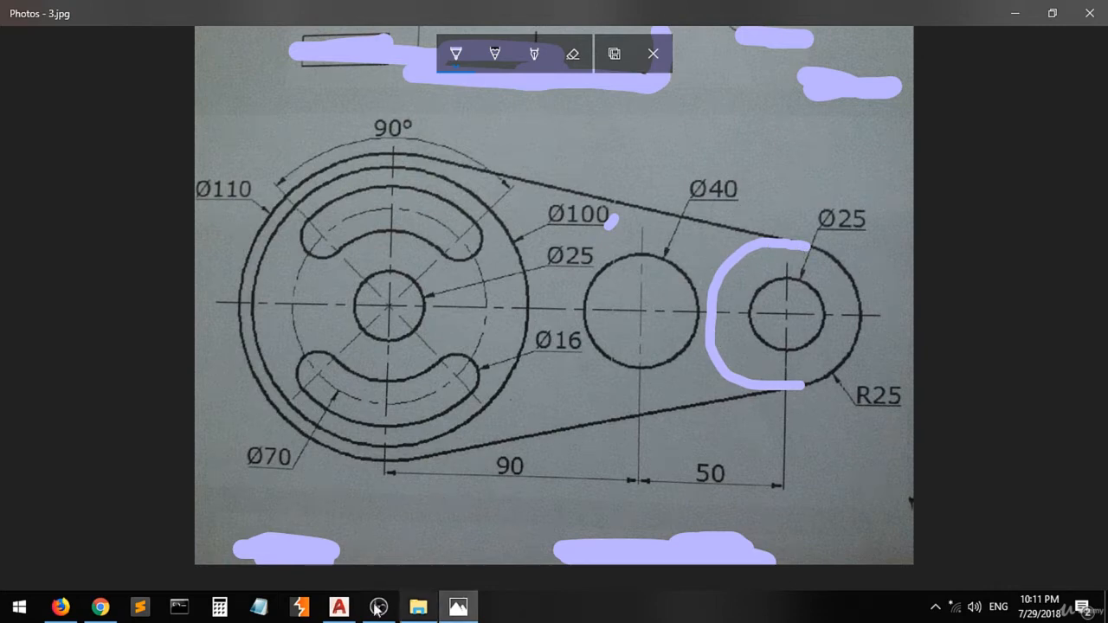
left_click(340, 608)
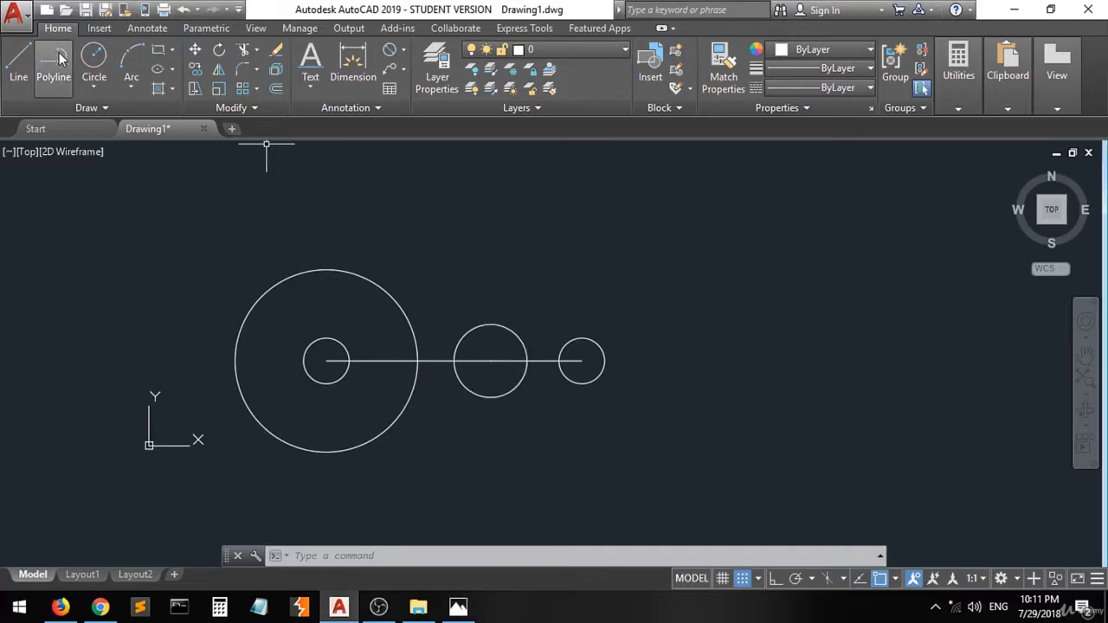
- Delete both horizontal construction lines between the circle centres
left_click(93, 59)
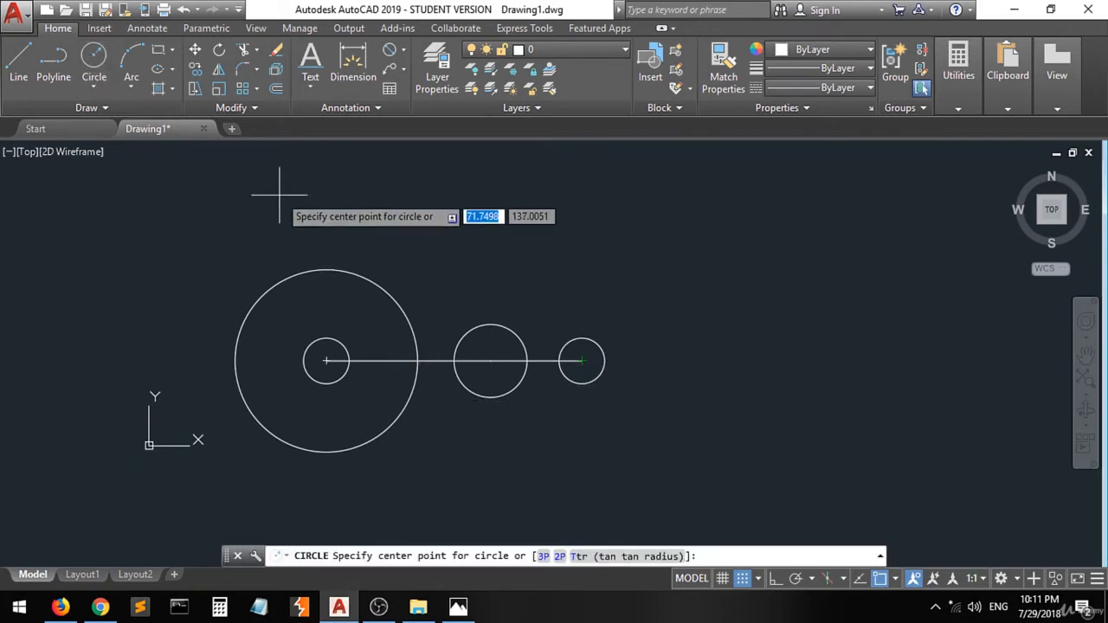
key("Escape")
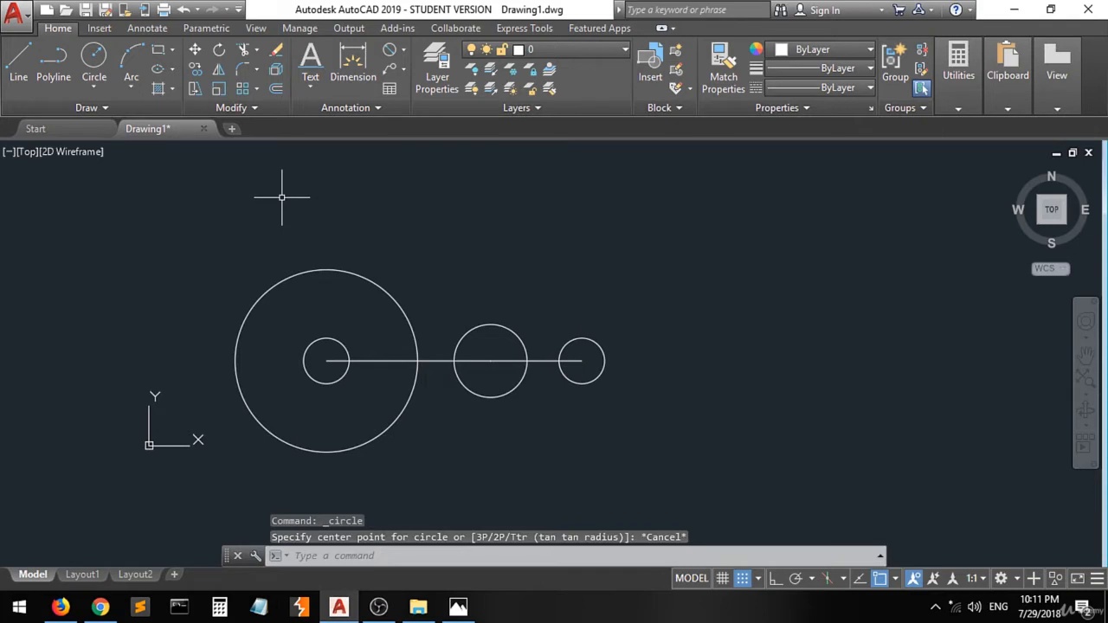
left_click(433, 360)
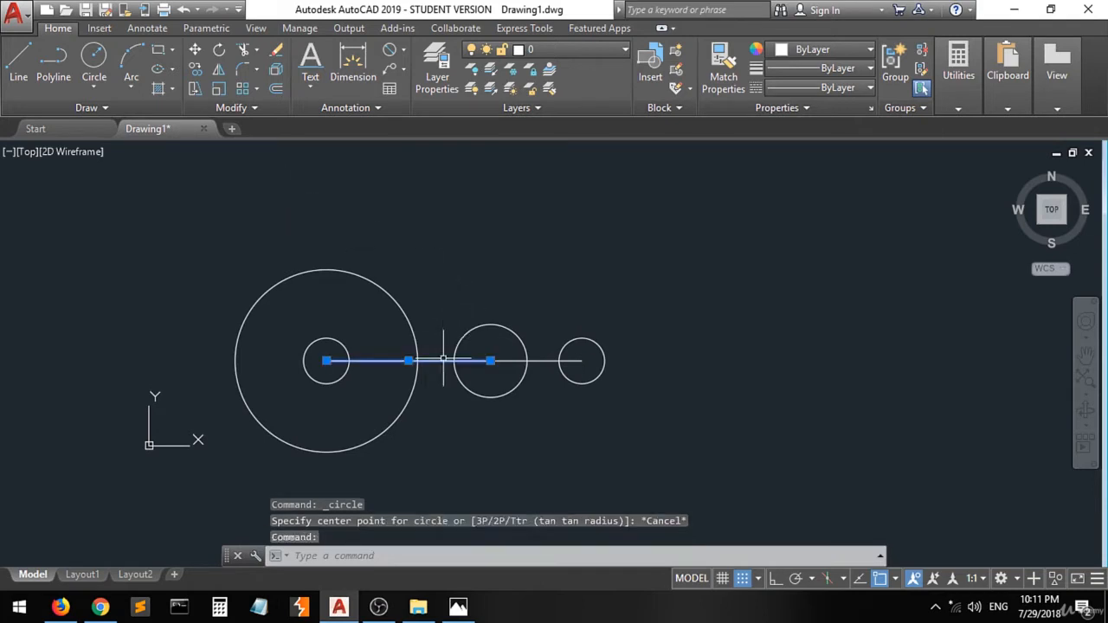
left_click(546, 361)
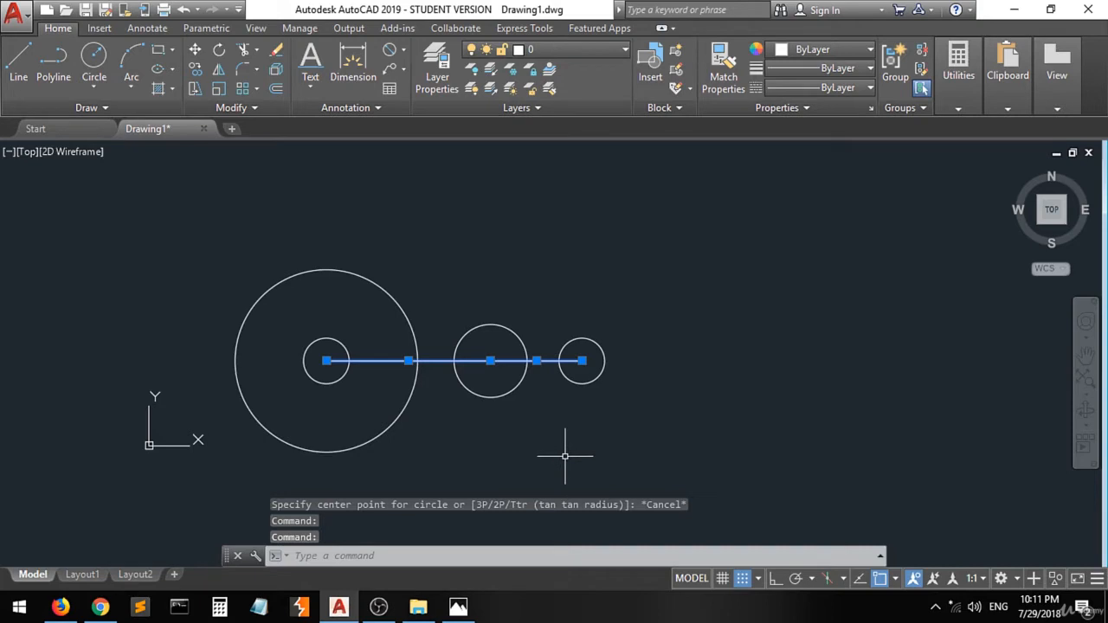
key("Delete")
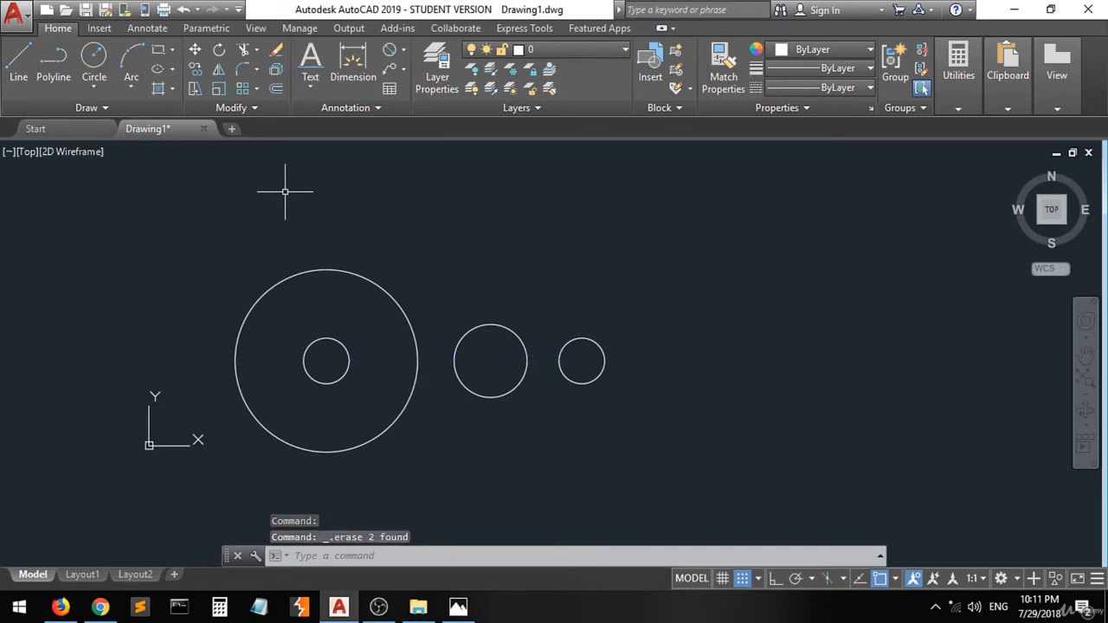
- Draw a circle of radius 25 concentric with the 25 mm circle
left_click(103, 65)
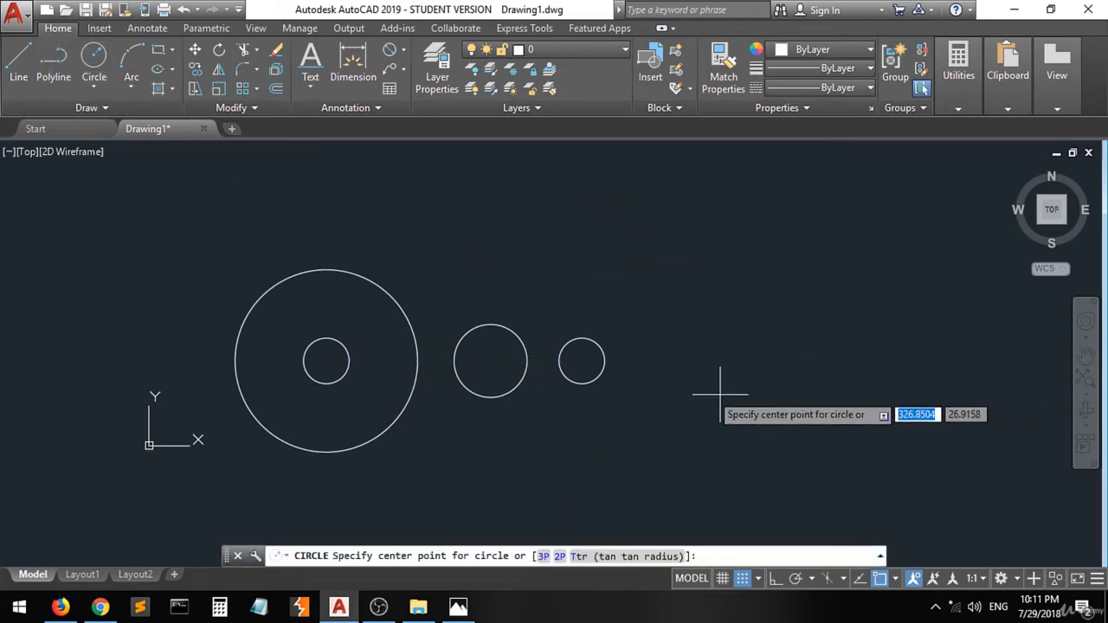
left_click(581, 361)
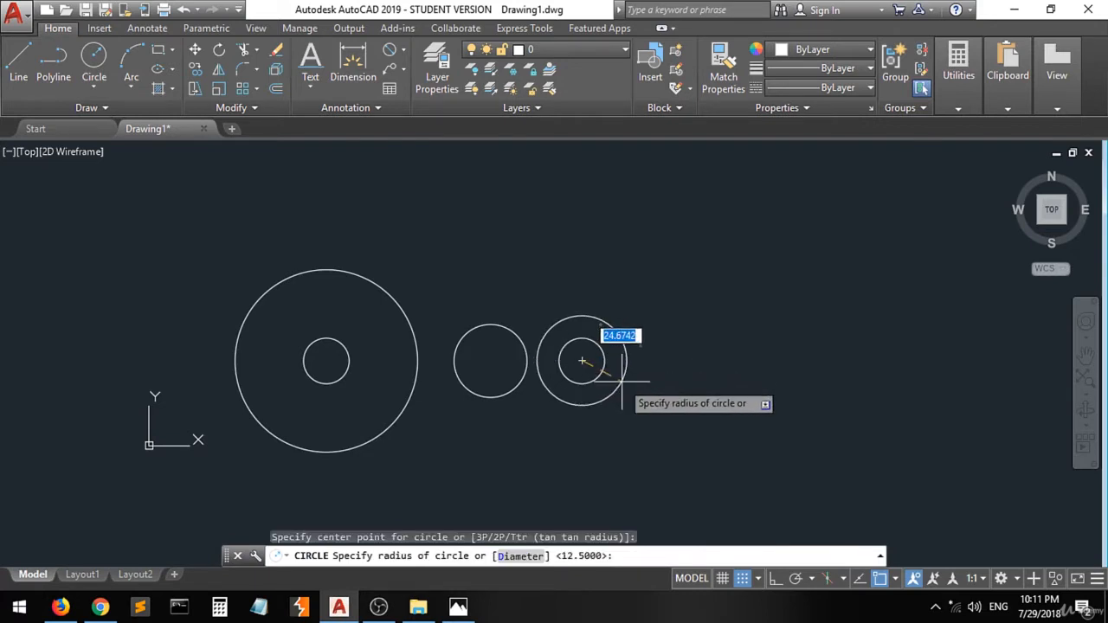
type("r")
key("Return")
key("BackSpace")
type("12")
key("Return")
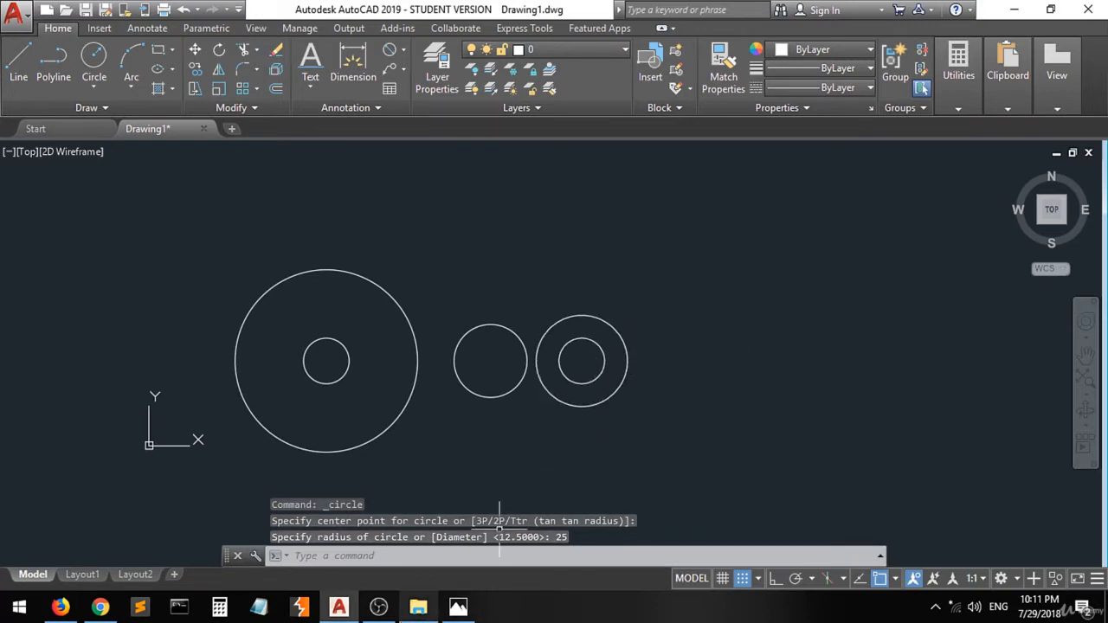
- Examine the outer Ø110 arc of the large boss on the reference drawing
left_click(456, 610)
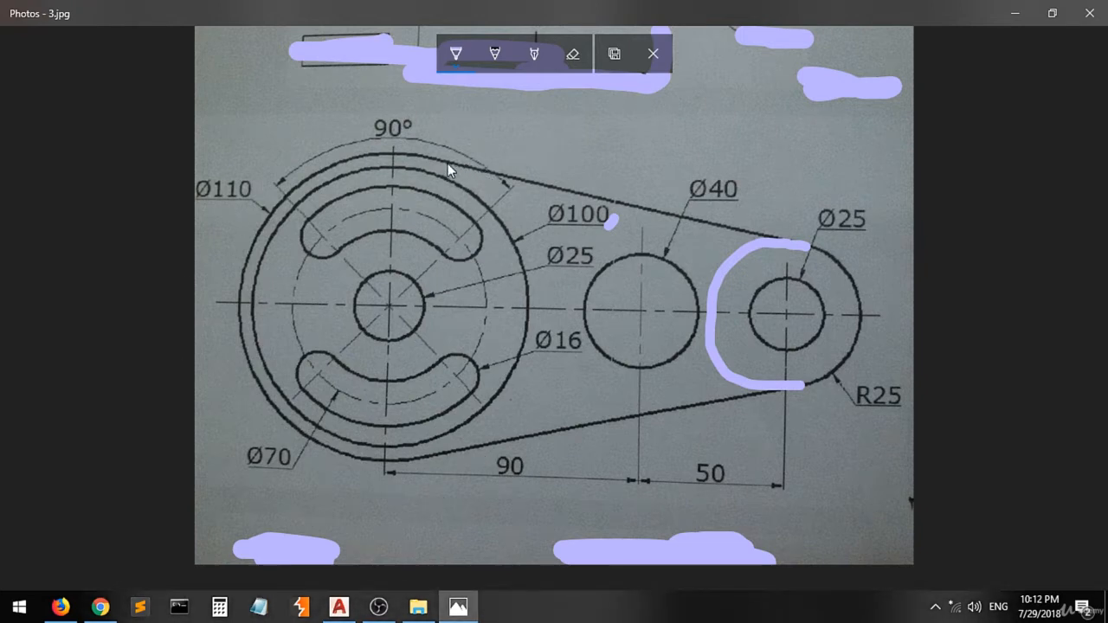
left_click_drag(448, 163, 463, 165)
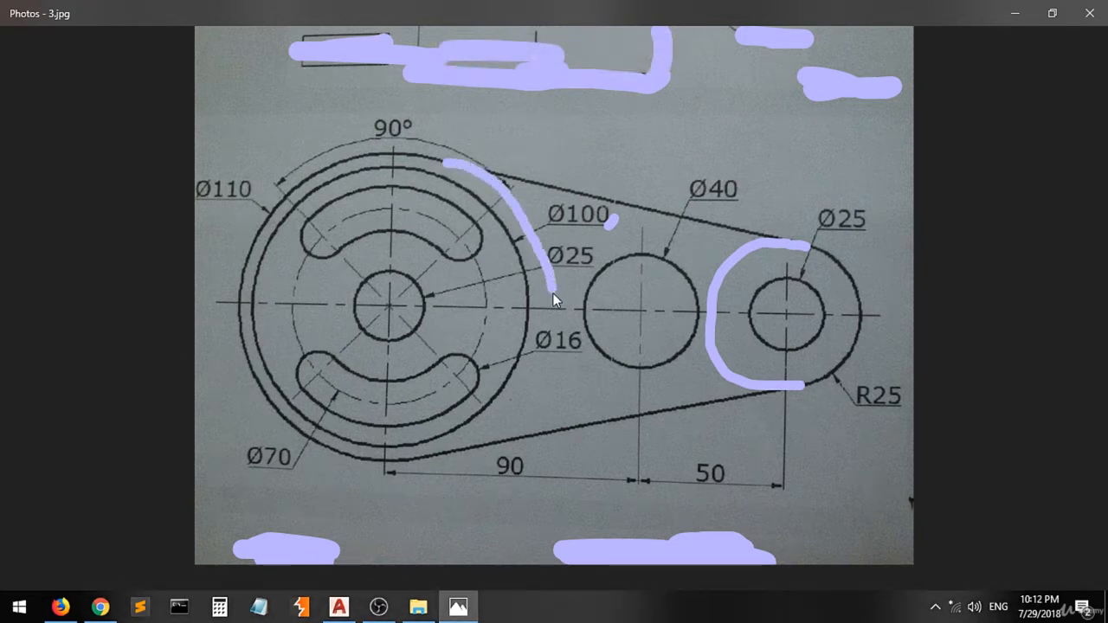
left_click_drag(551, 290, 549, 362)
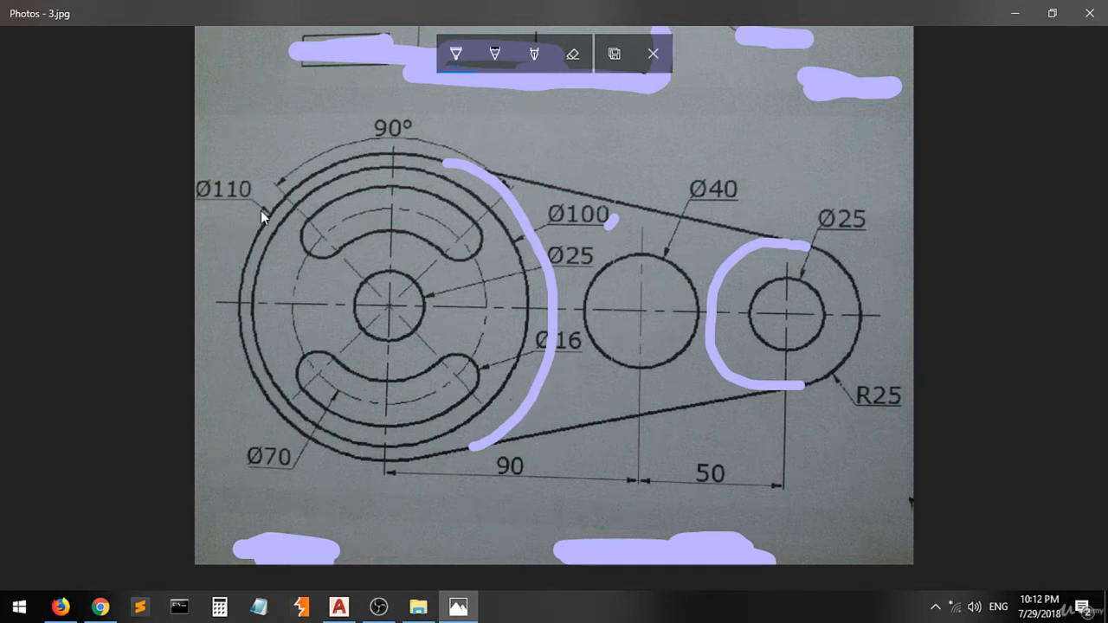
- Draw a circle of diameter 110 concentric with the large boss's 25 mm hole
left_click_drag(269, 220, 255, 213)
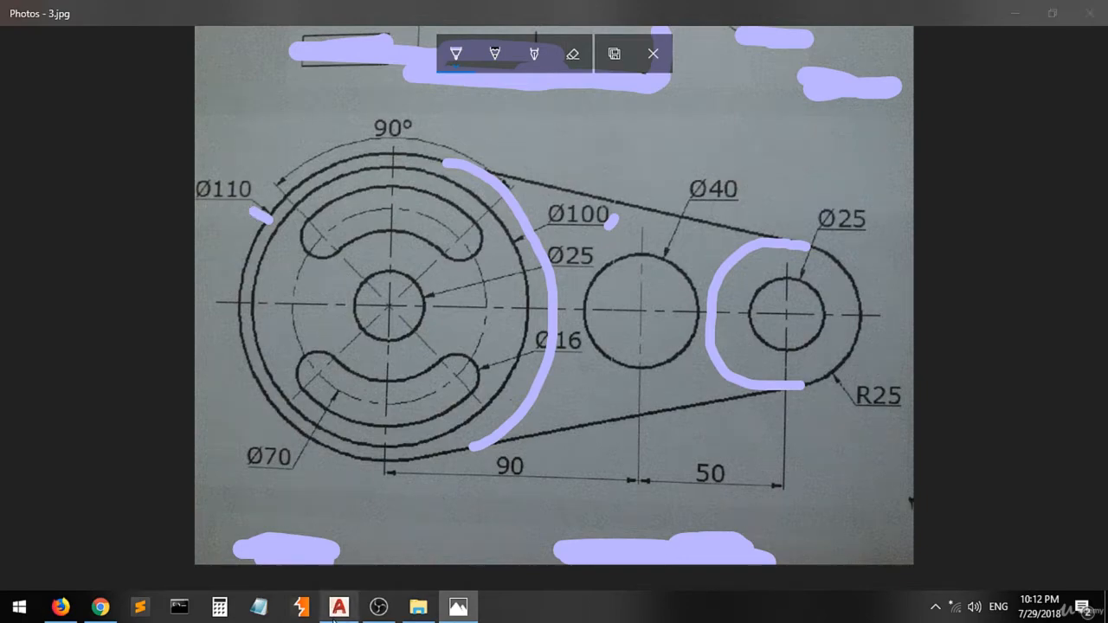
left_click(338, 606)
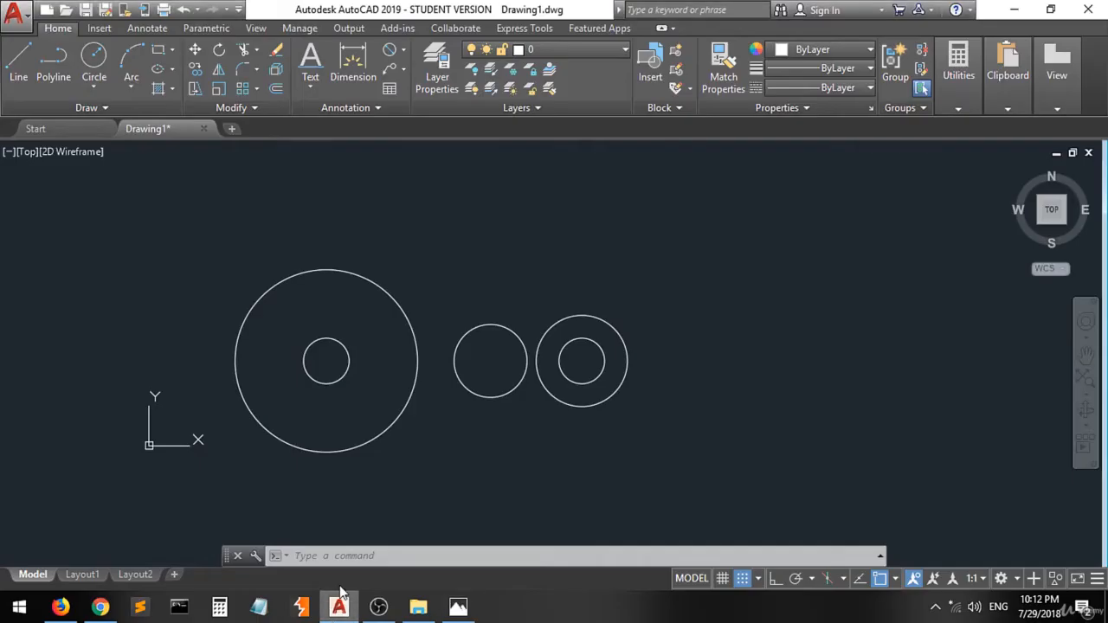
left_click(93, 59)
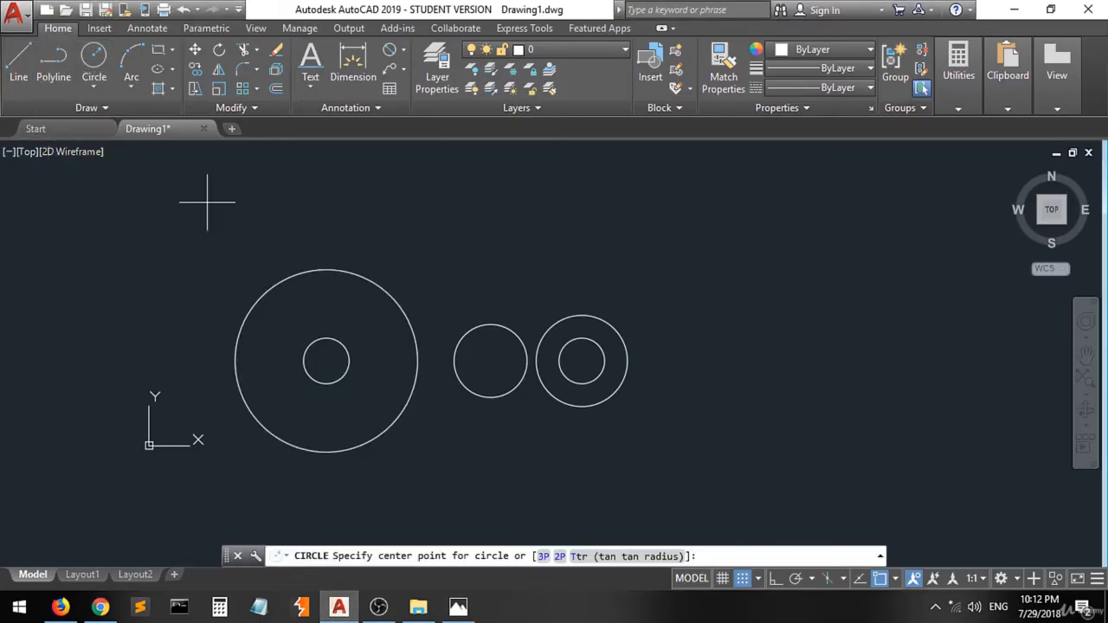
left_click(326, 360)
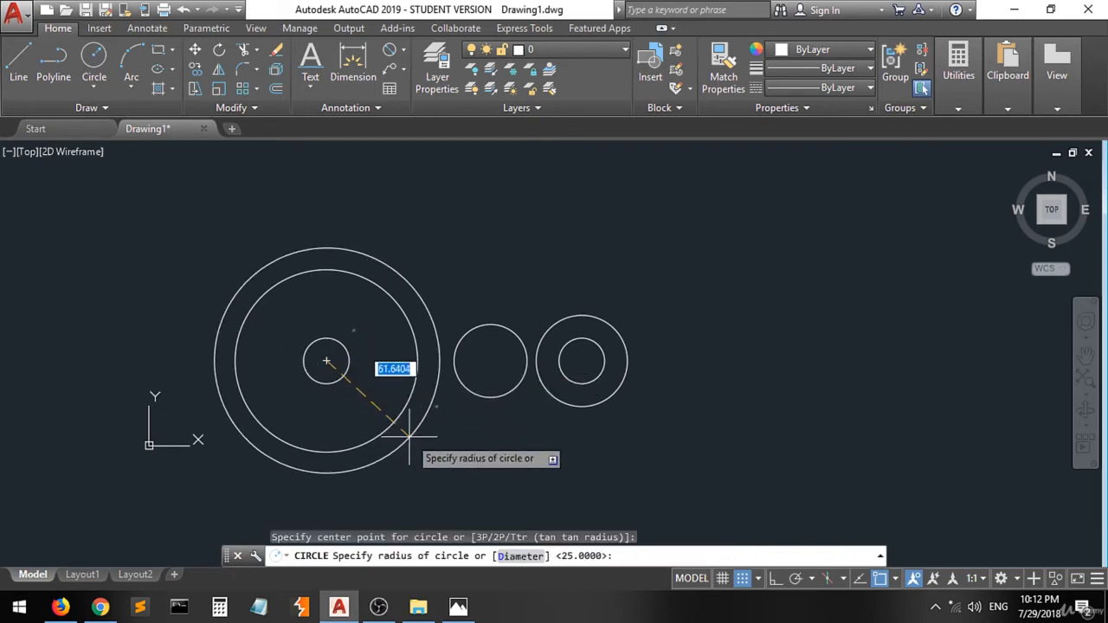
type("d")
key("Return")
type("110")
key("Return")
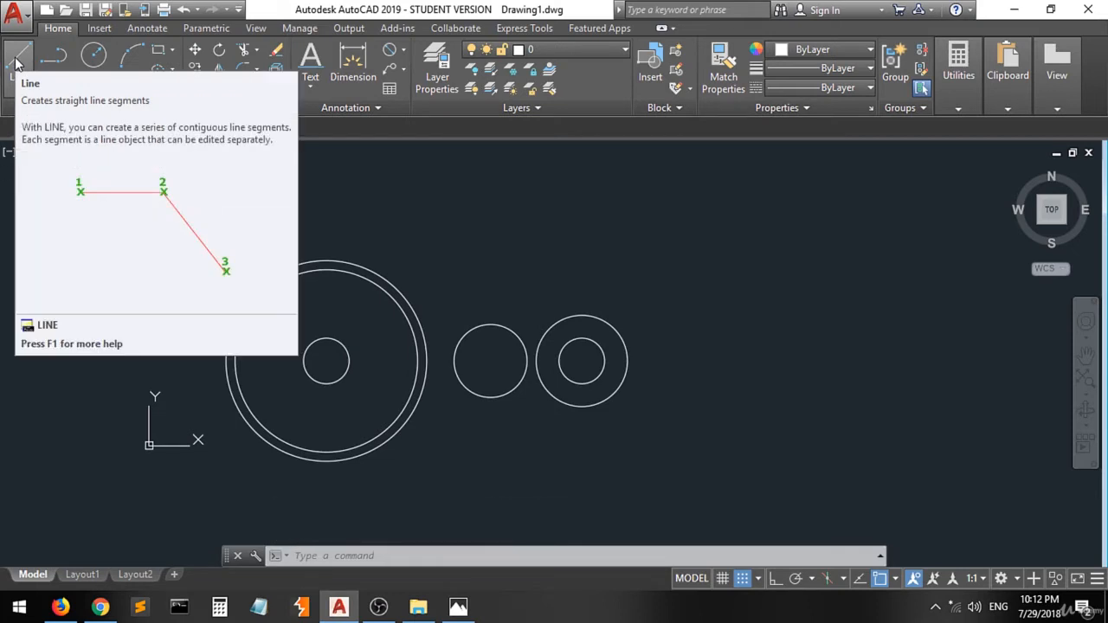
left_click(17, 60)
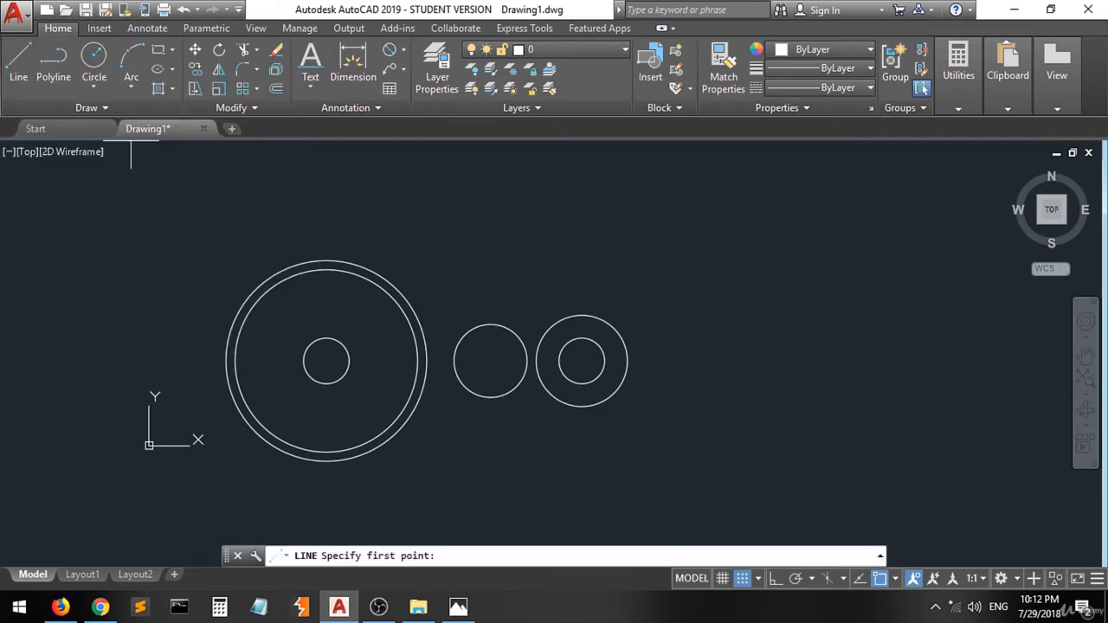
left_click(326, 260)
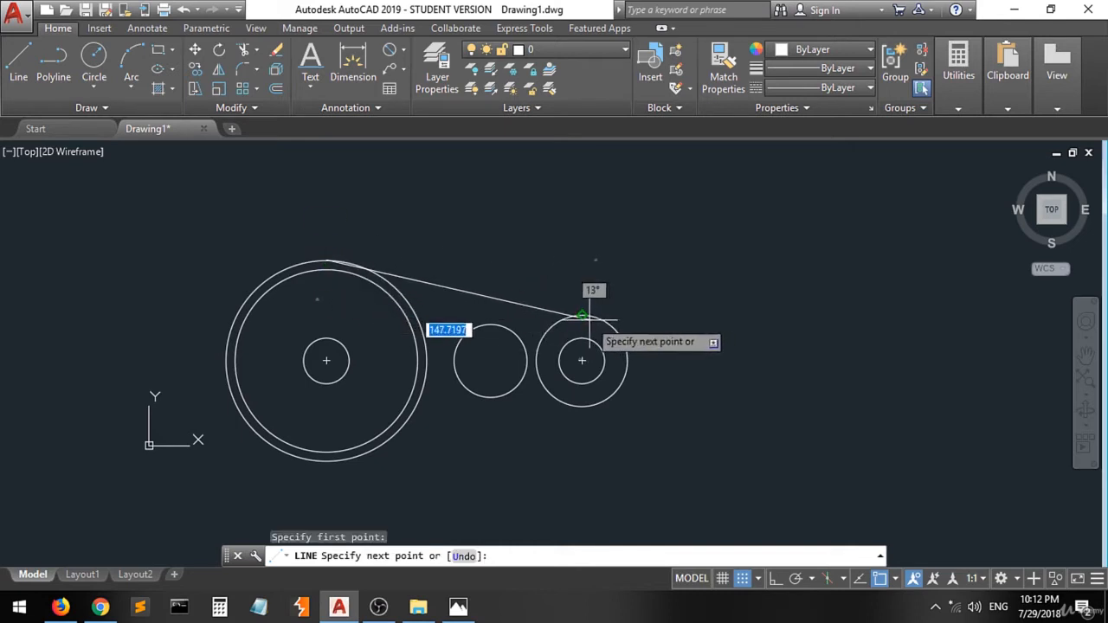
key("Escape")
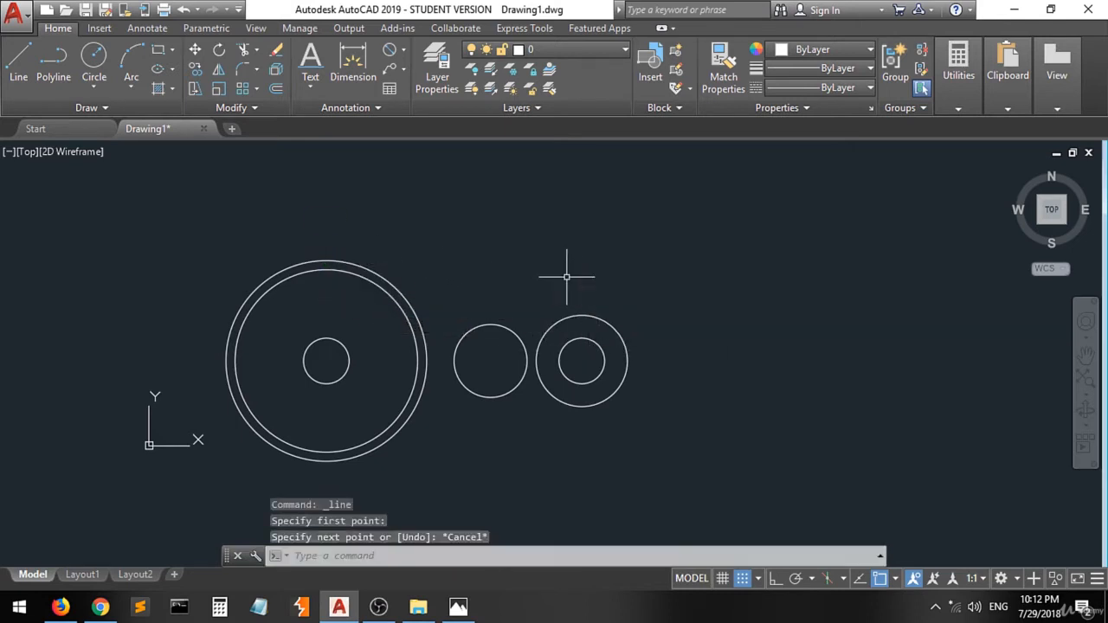
- Turn on the Tangent object snap and turn off the Quadrant snap
left_click(896, 580)
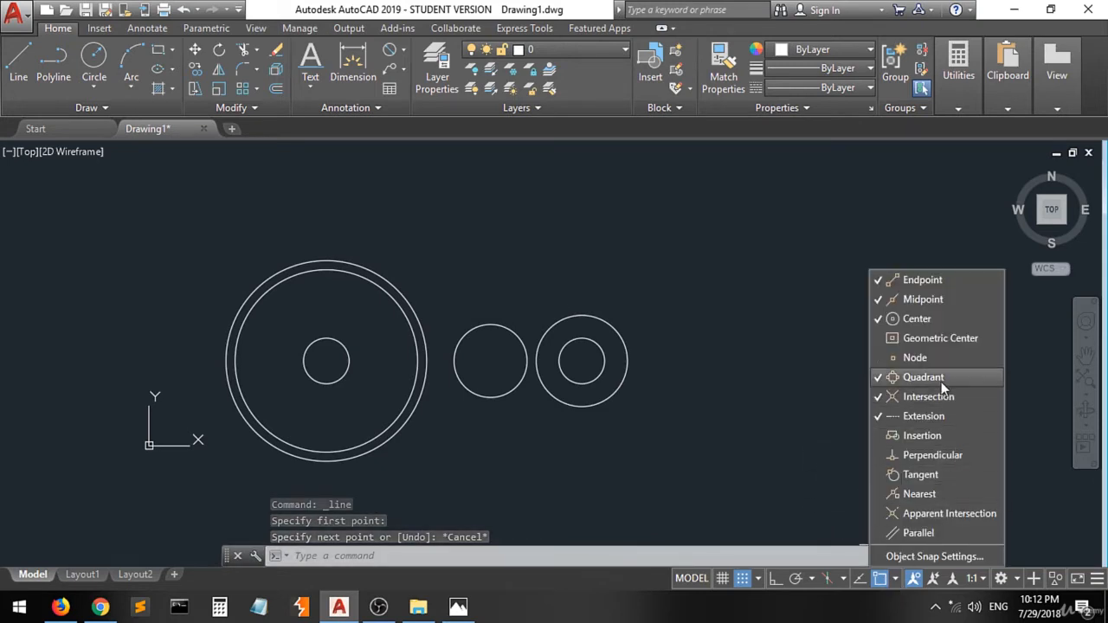
left_click(940, 477)
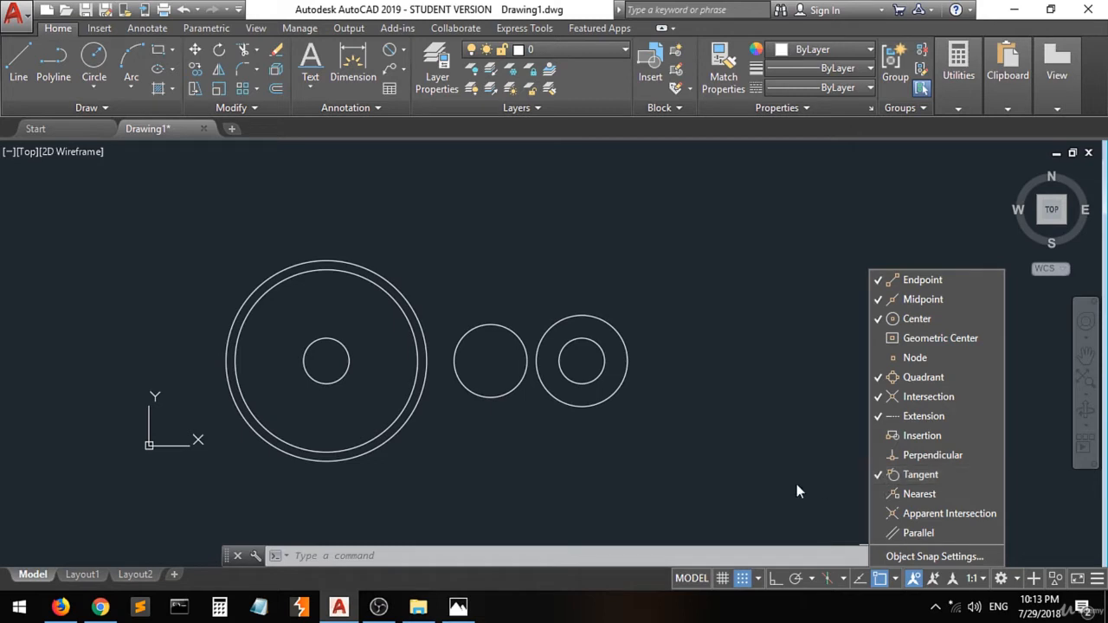
left_click(14, 76)
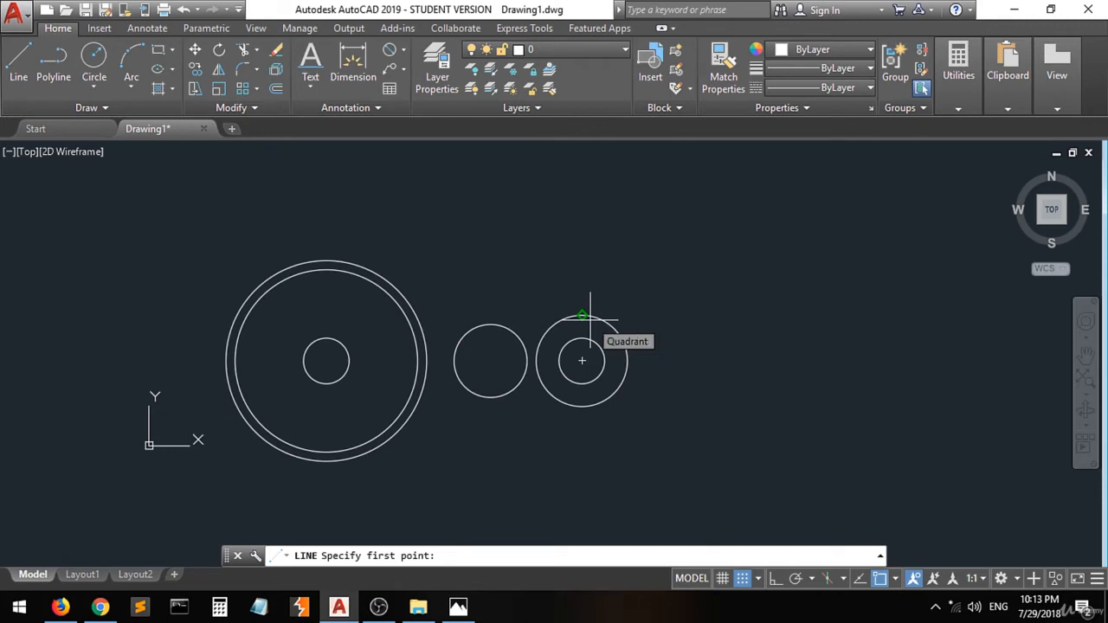
left_click(897, 580)
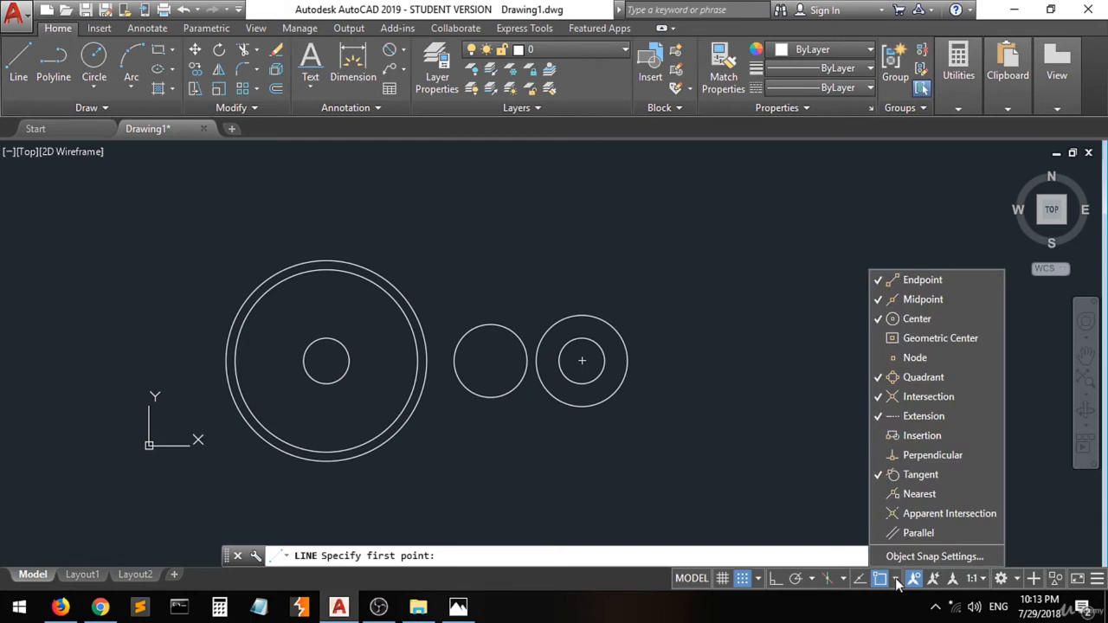
left_click(920, 378)
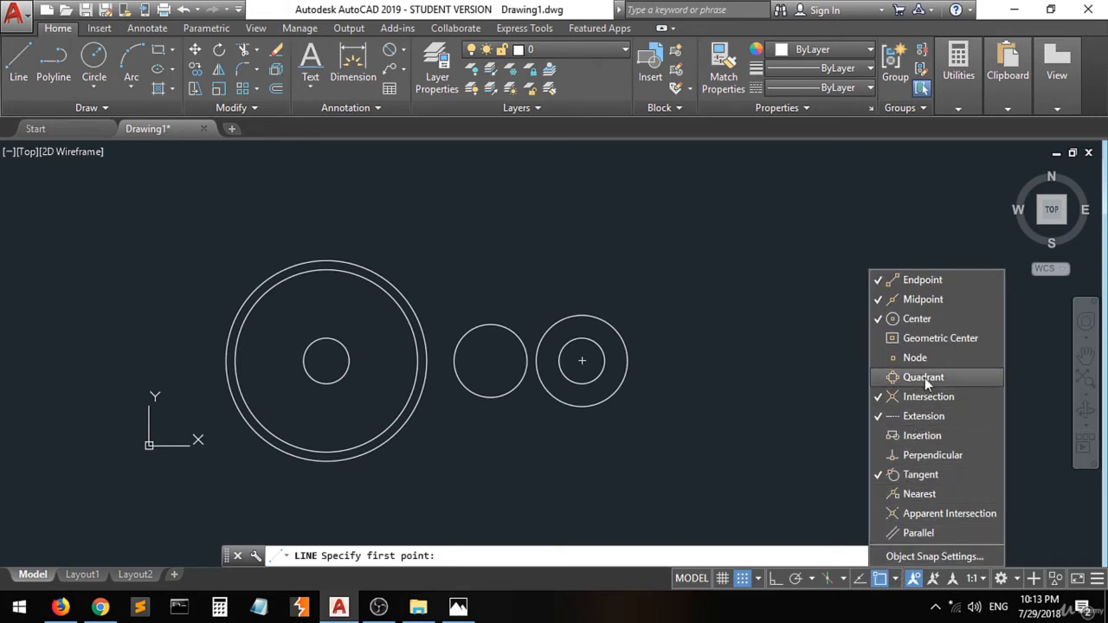
left_click(785, 392)
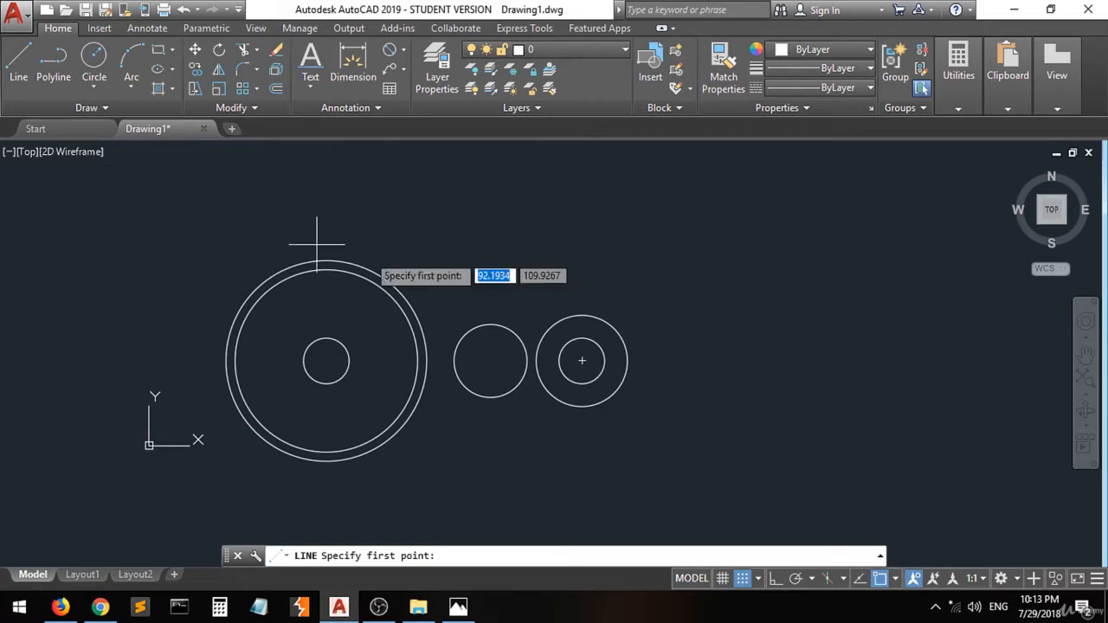
- Draw the upper line tangent to the R25 end circle and the Ø110 circle
scroll(610, 327, "up", 2)
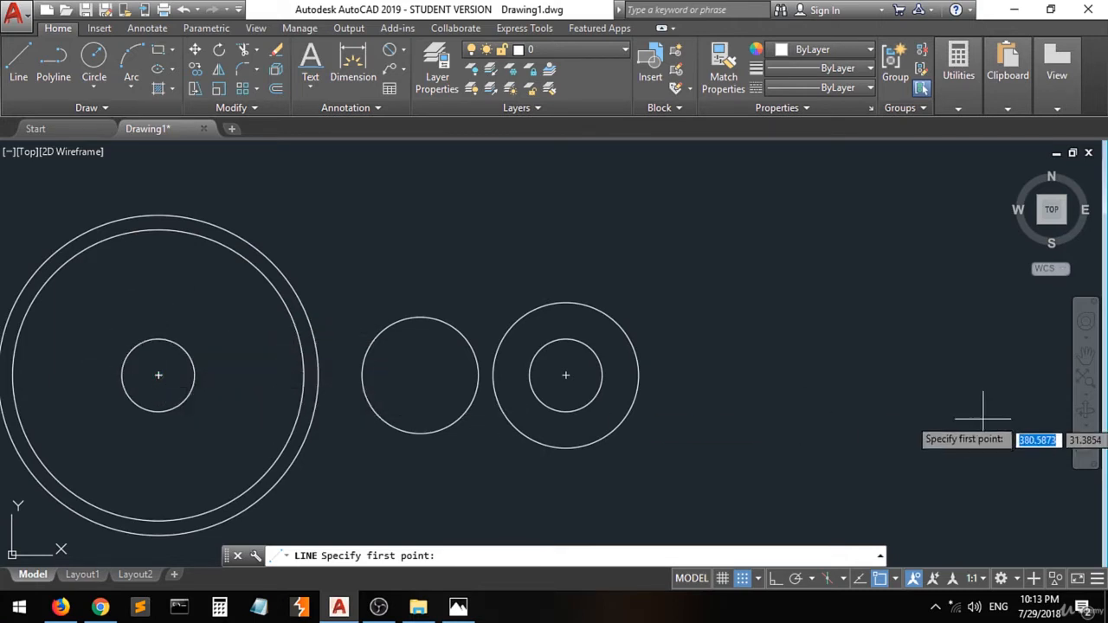
left_click(894, 578)
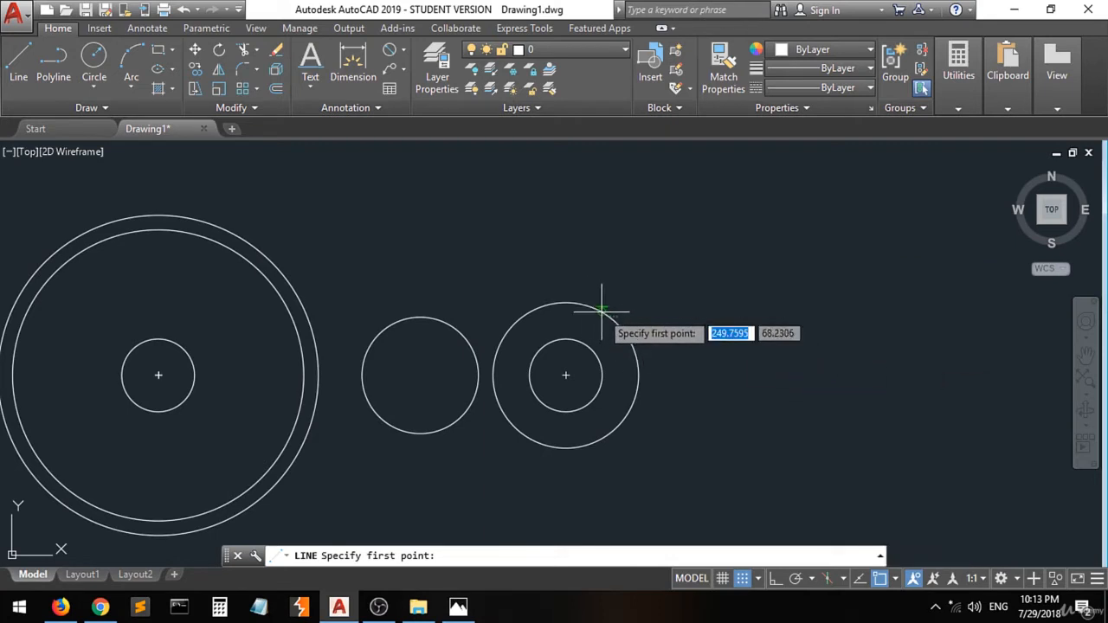
scroll(598, 305, "up", 4)
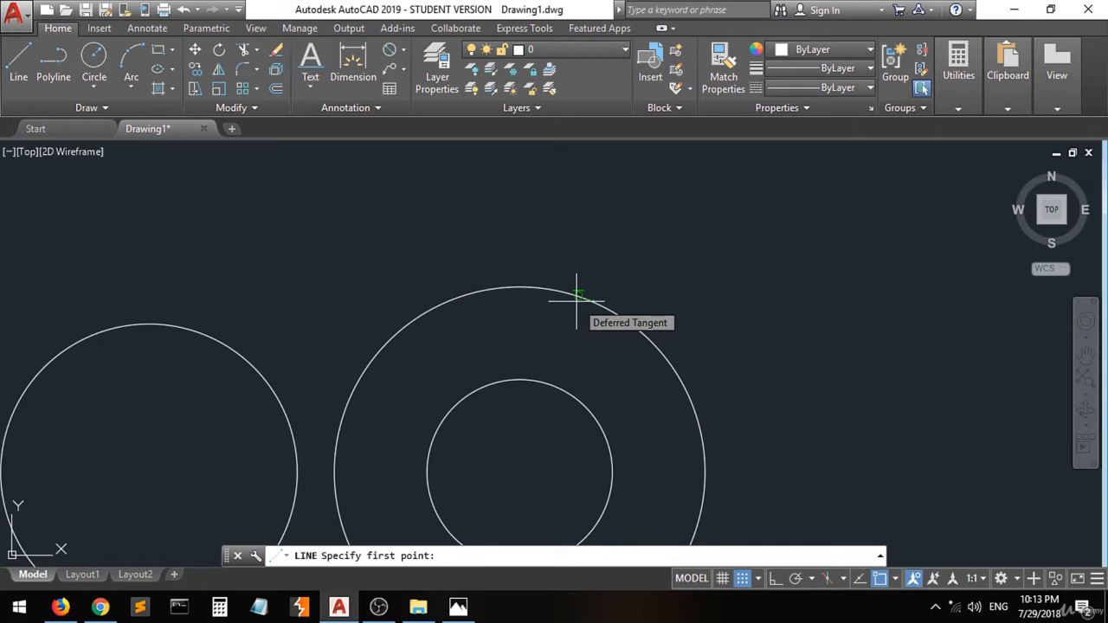
left_click(577, 300)
scroll(571, 313, "down", 4)
scroll(569, 320, "down", 2)
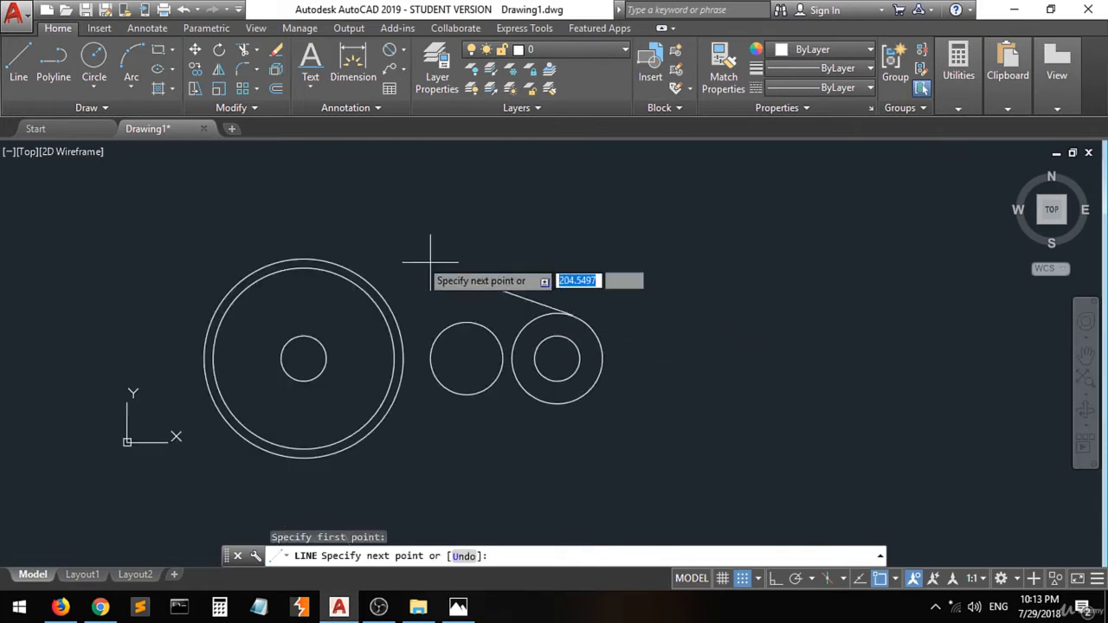
left_click(305, 257)
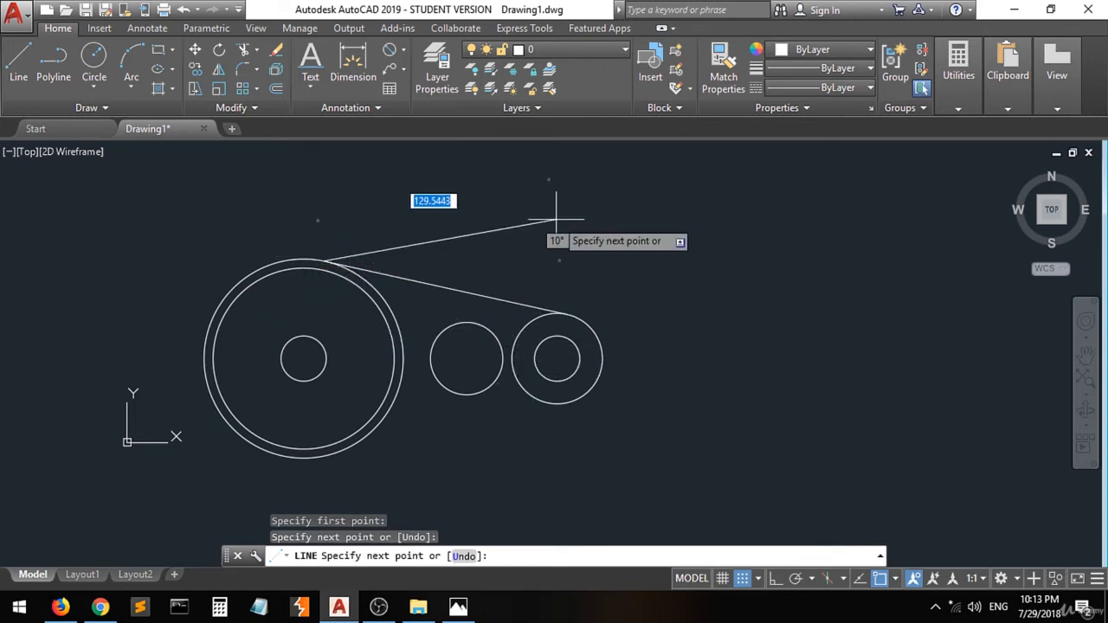
key("Return")
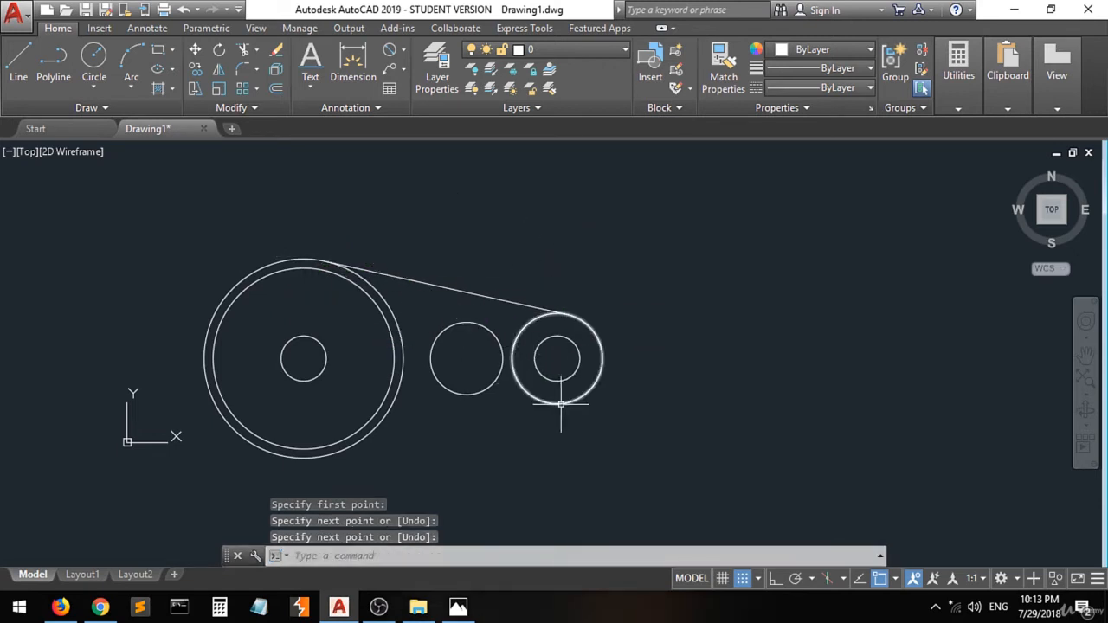
- Draw the lower line tangent to the R25 end circle and the Ø110 circle
key("Return")
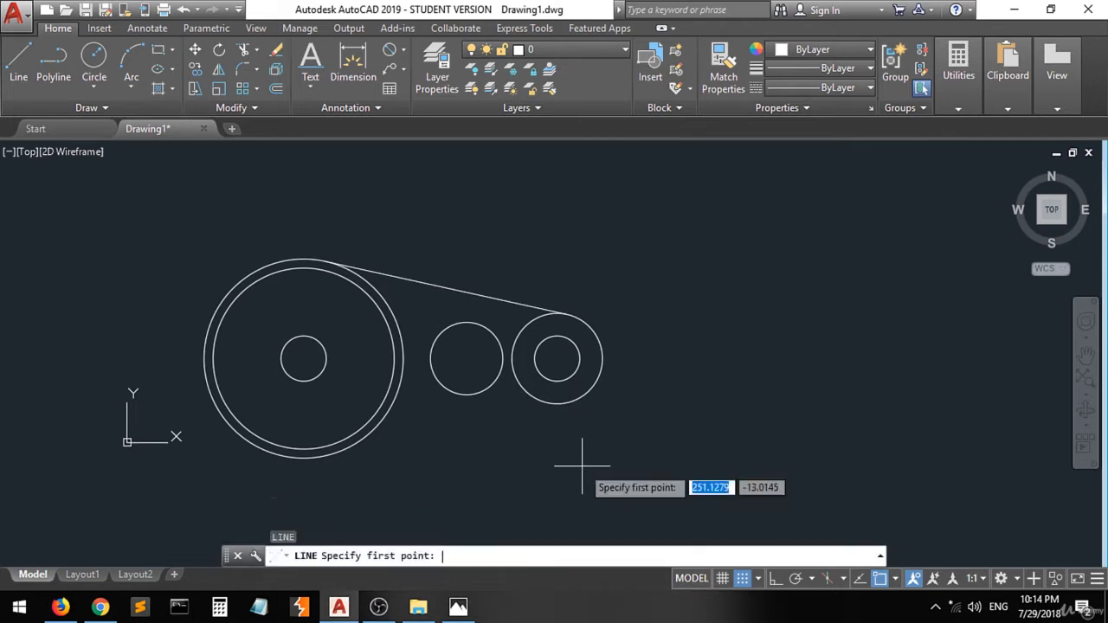
left_click(570, 397)
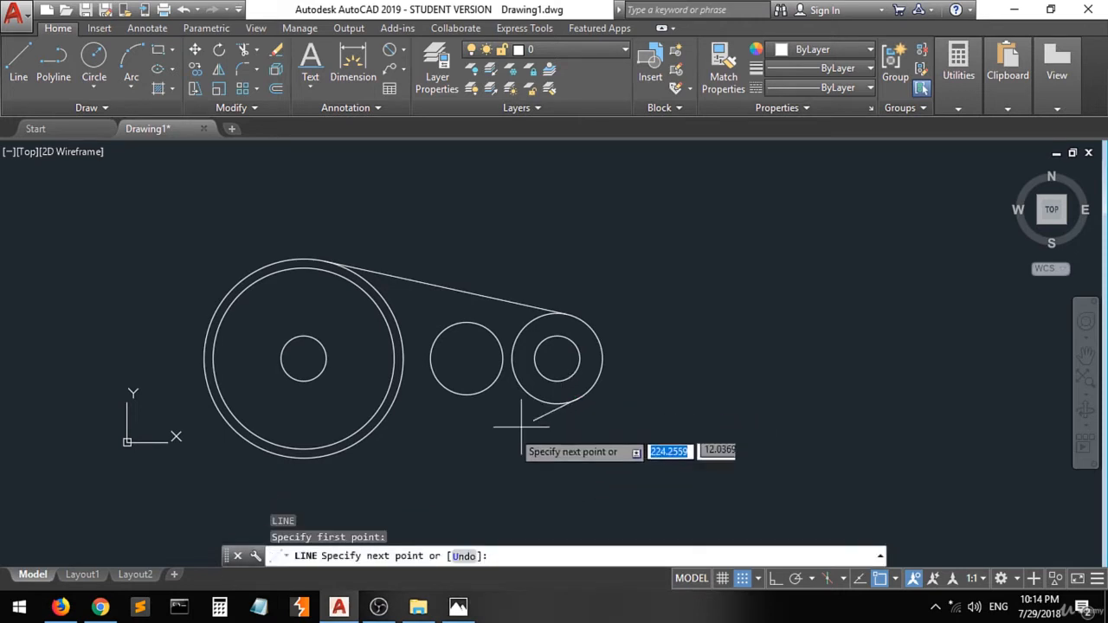
left_click(308, 452)
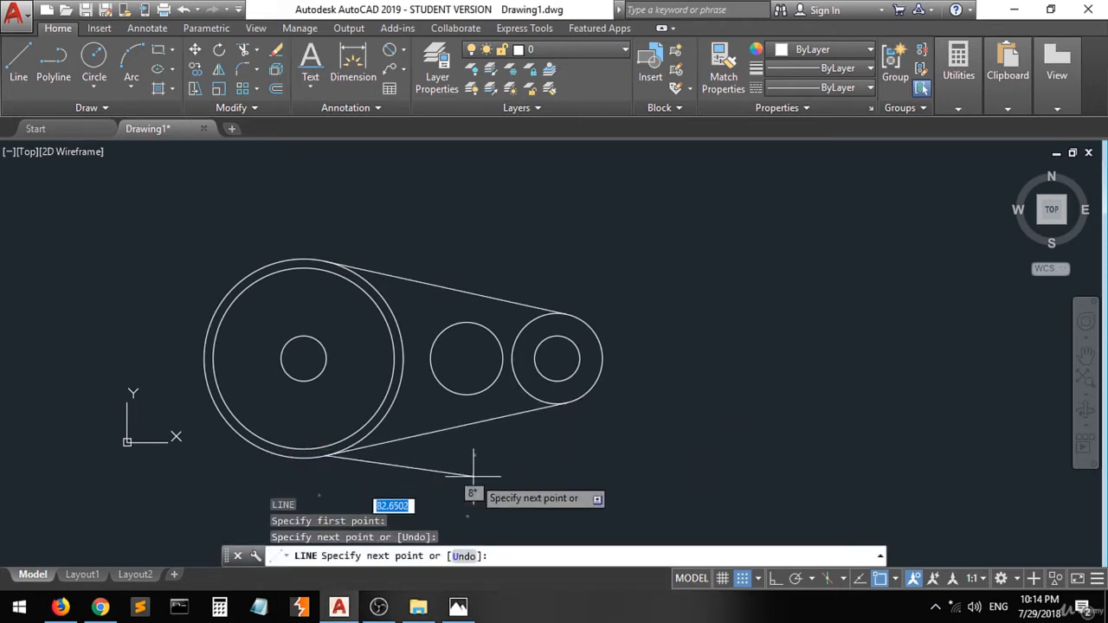
key("Return")
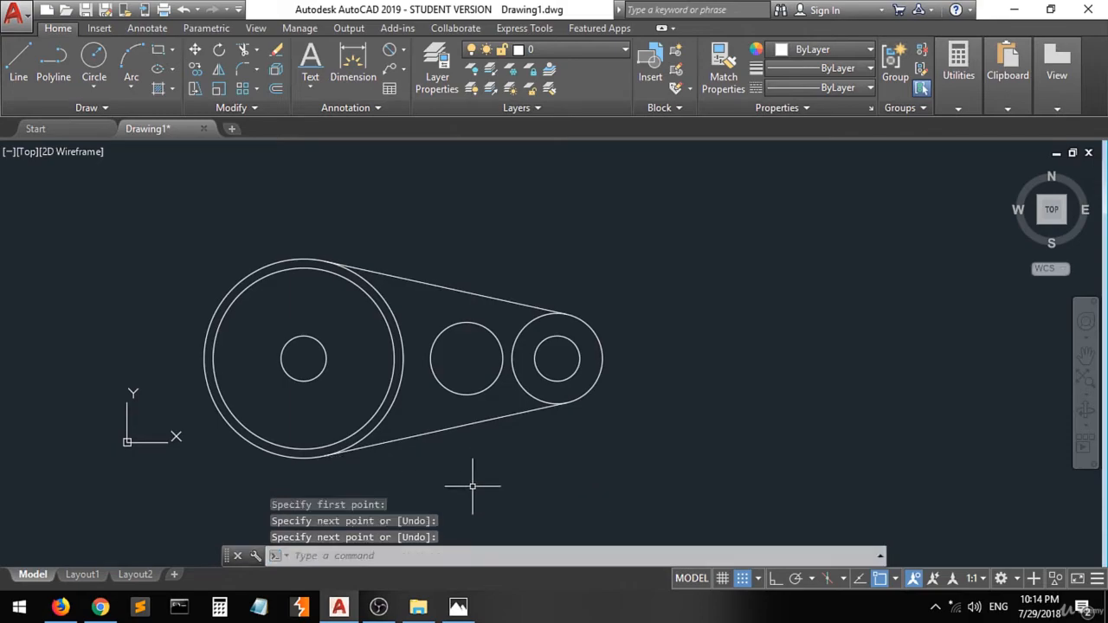
- Mark the tangent edge points on the reference drawing
left_click(459, 607)
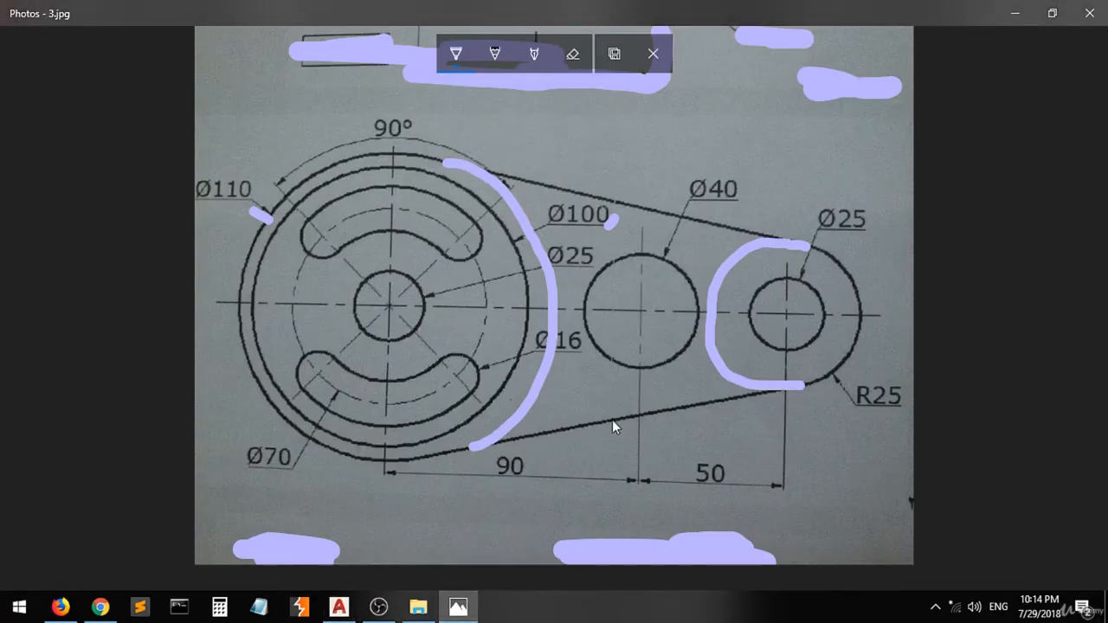
left_click_drag(610, 419, 613, 427)
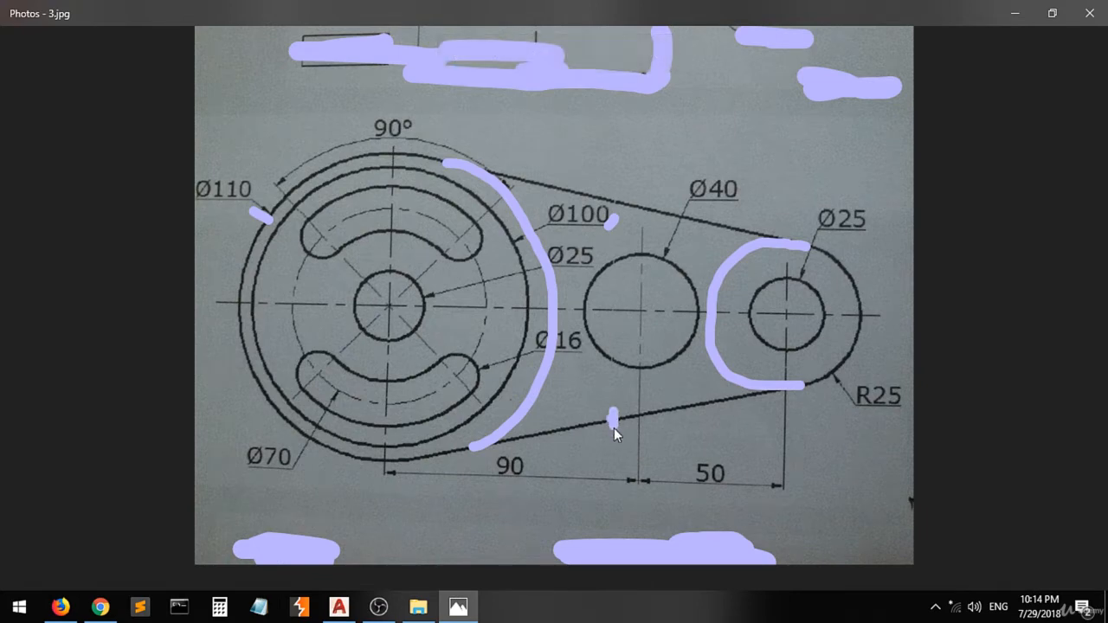
left_click_drag(658, 200, 651, 214)
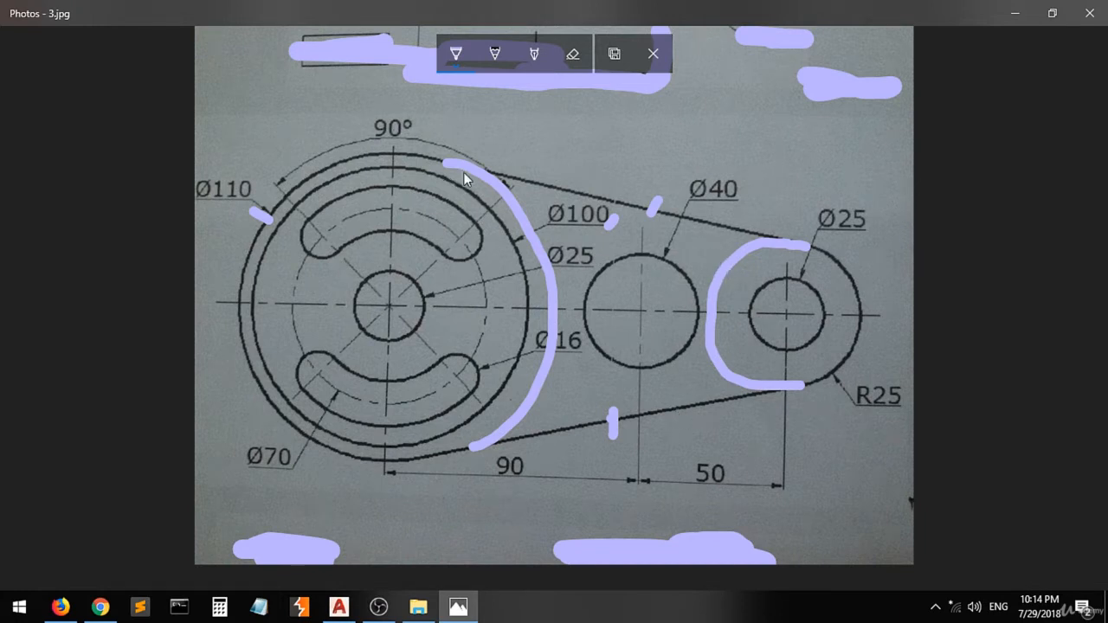
left_click(462, 606)
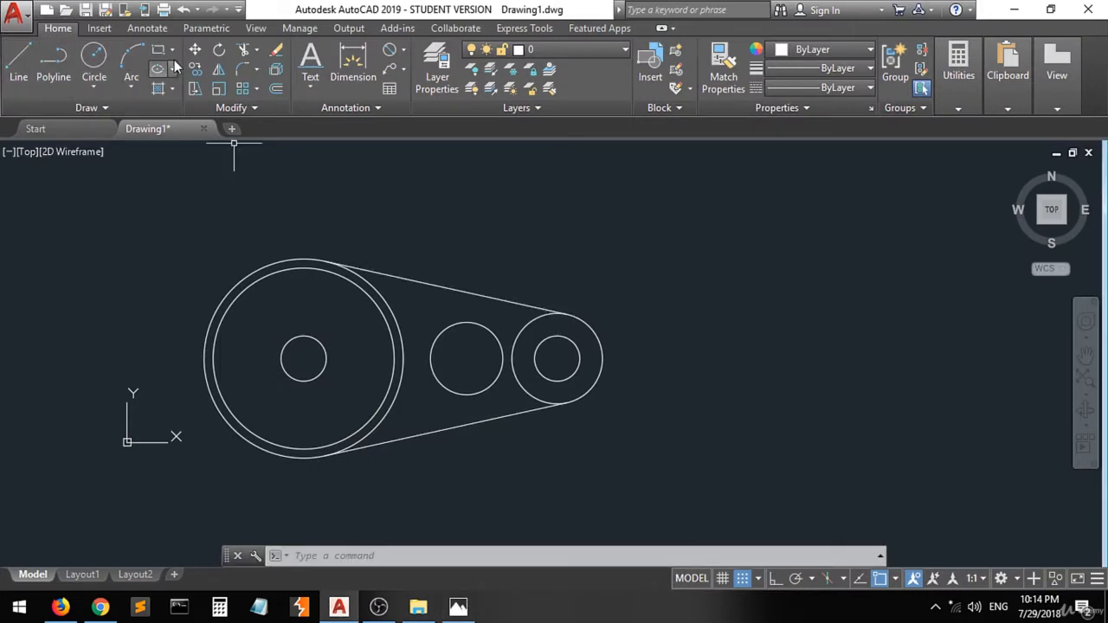
- Trim the R25 circle and Ø110 circle arcs lying inside the two tangent lines
left_click(662, 248)
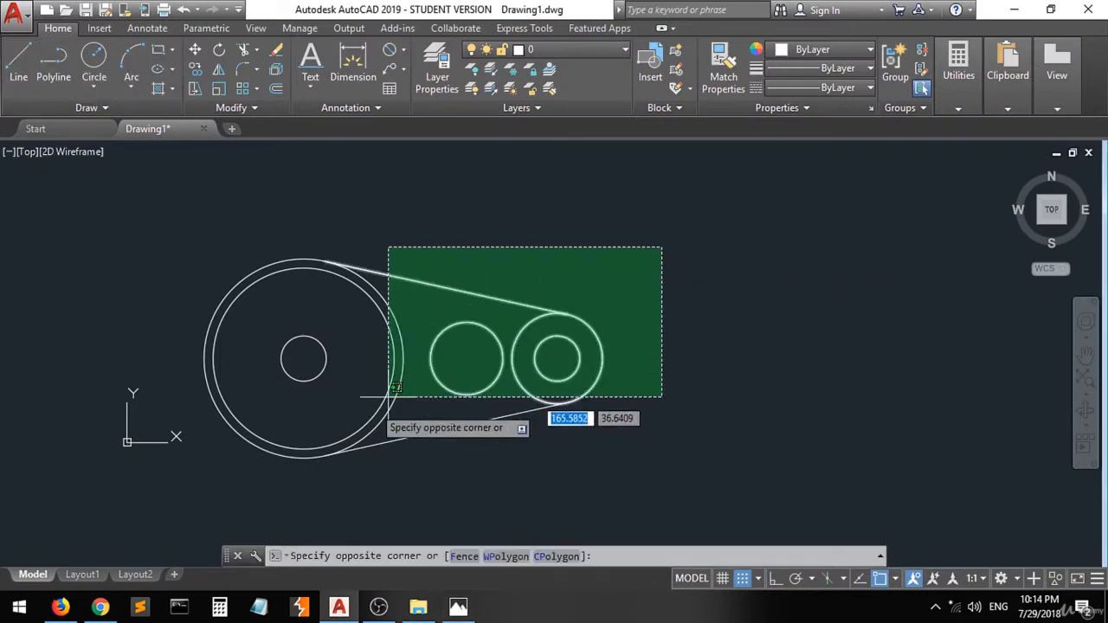
left_click(231, 476)
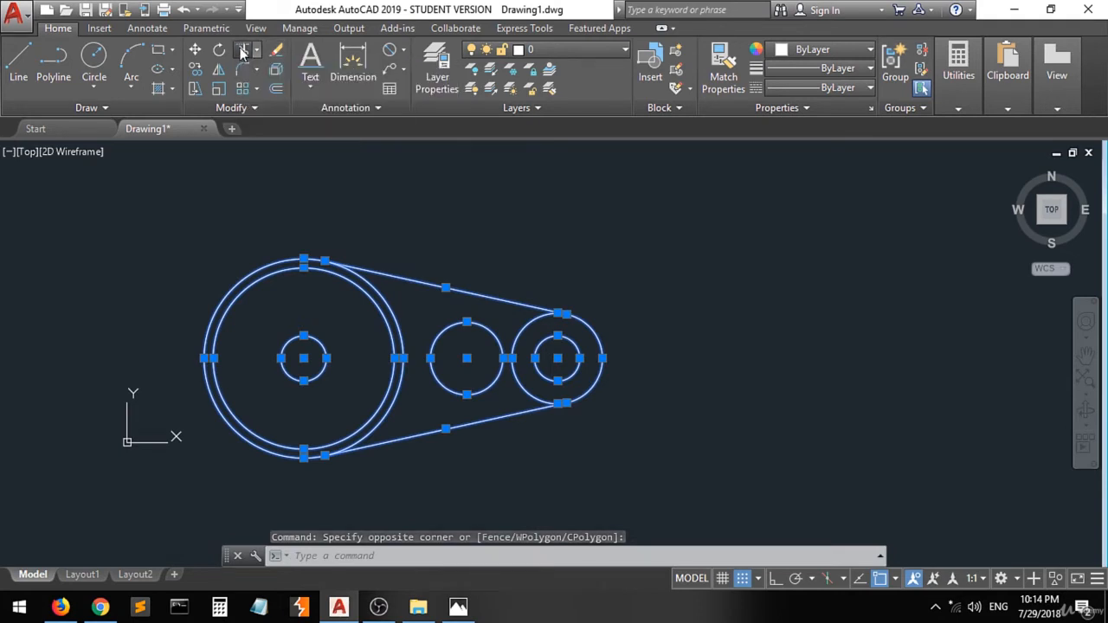
left_click(243, 51)
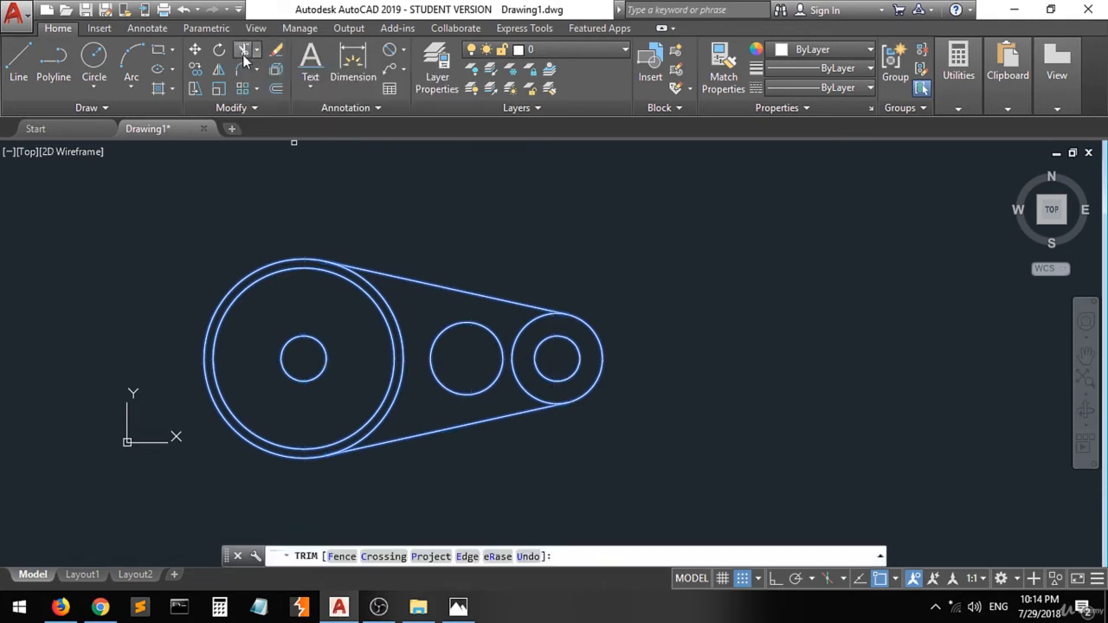
left_click(525, 322)
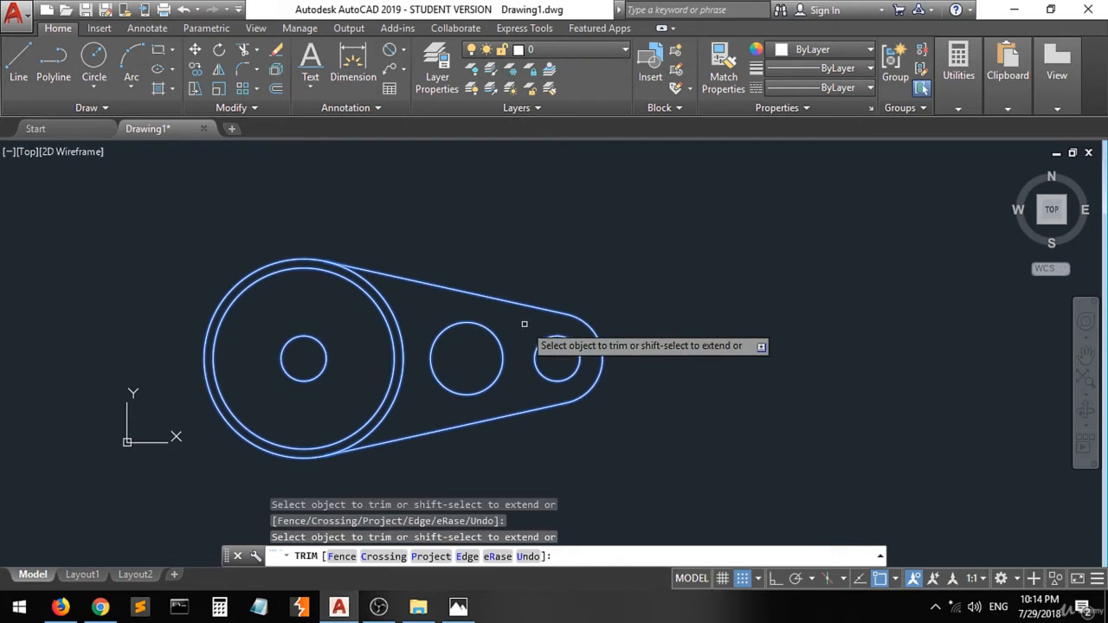
left_click(394, 310)
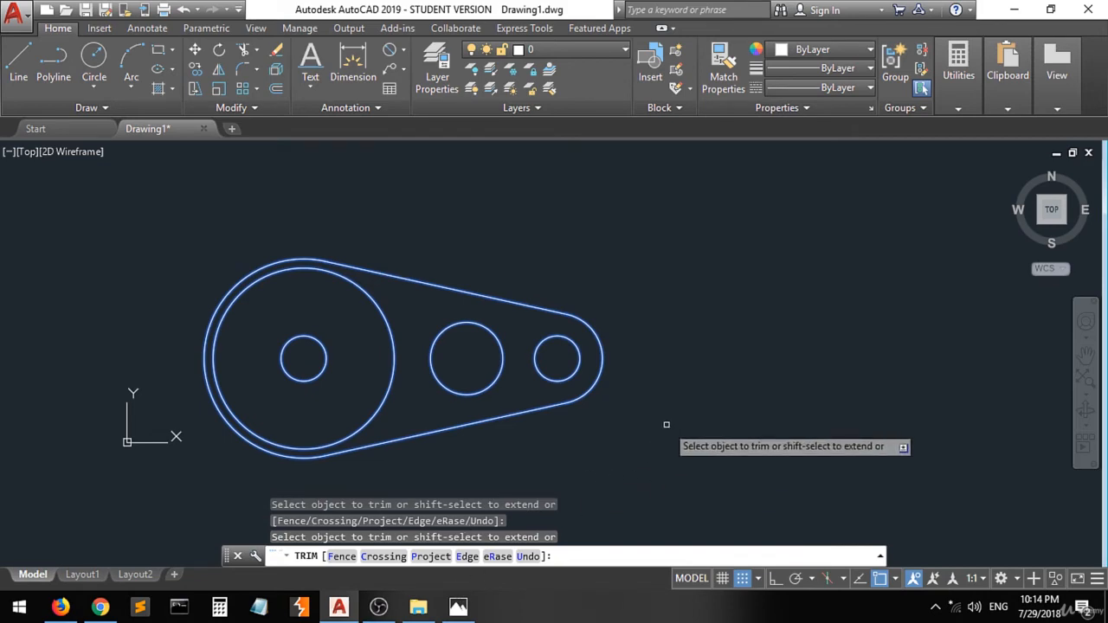
key("Return")
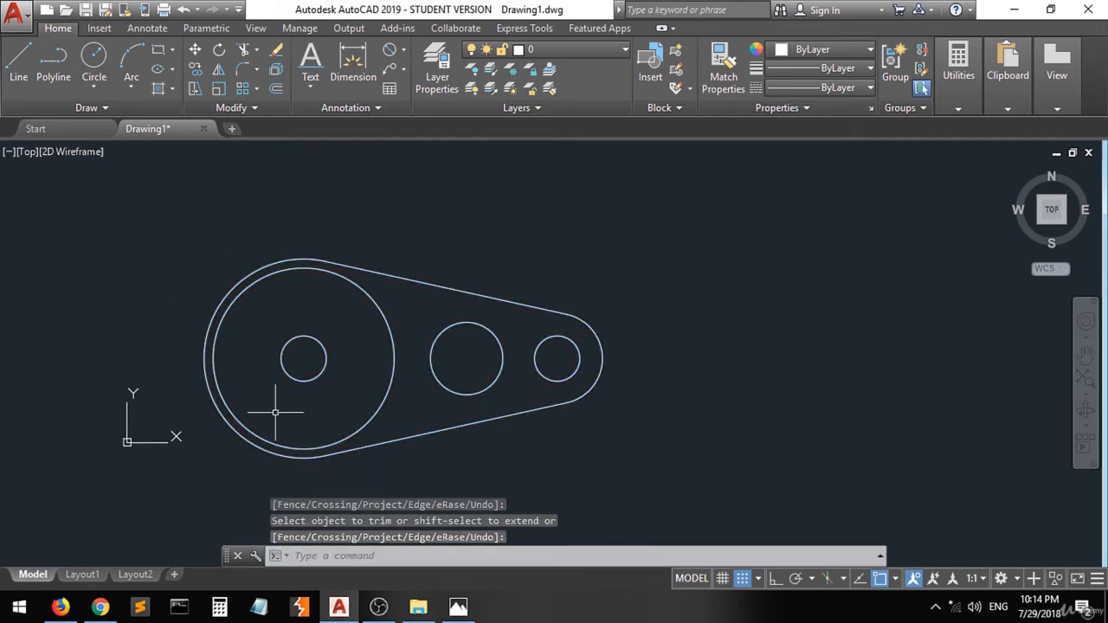
left_click(458, 606)
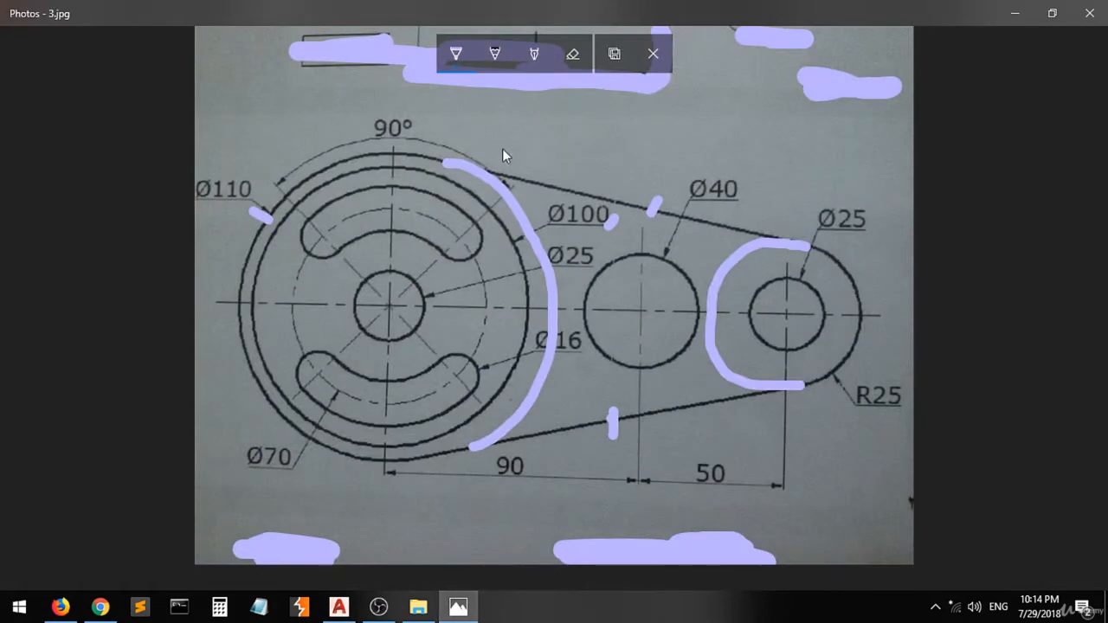
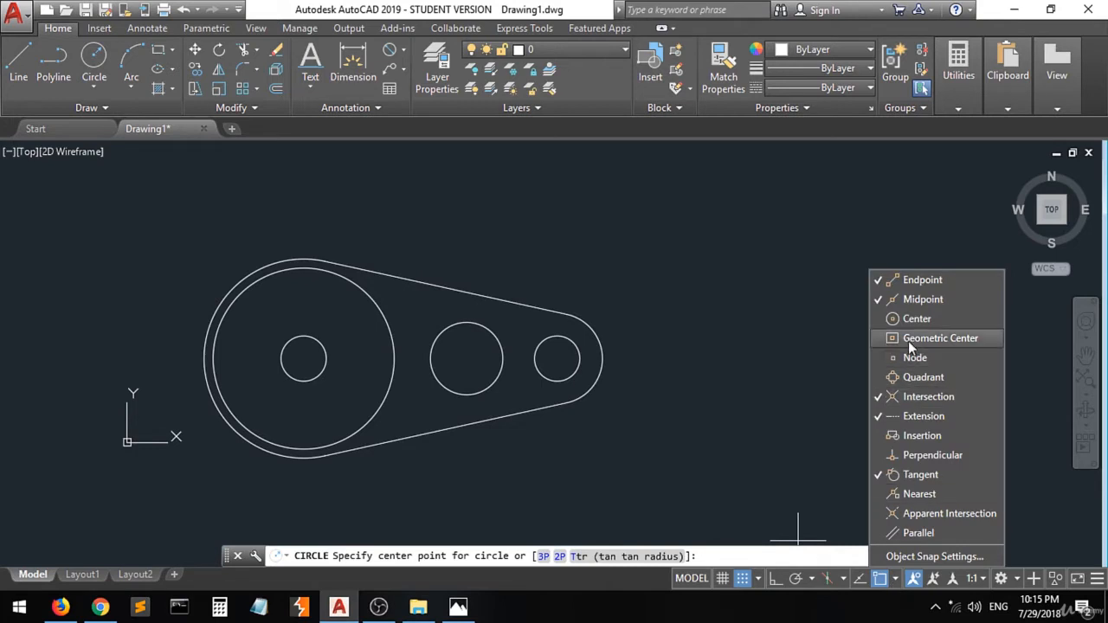
- Enable Center snap and draw a Ø70 circle centred on the large end's centre
left_click(904, 319)
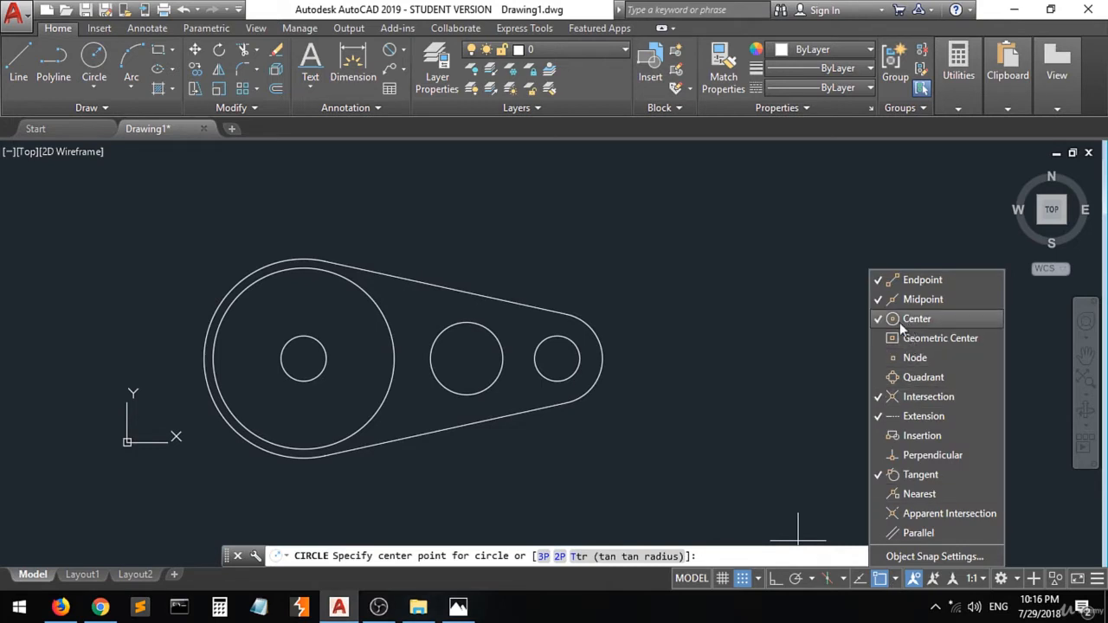
left_click(303, 358)
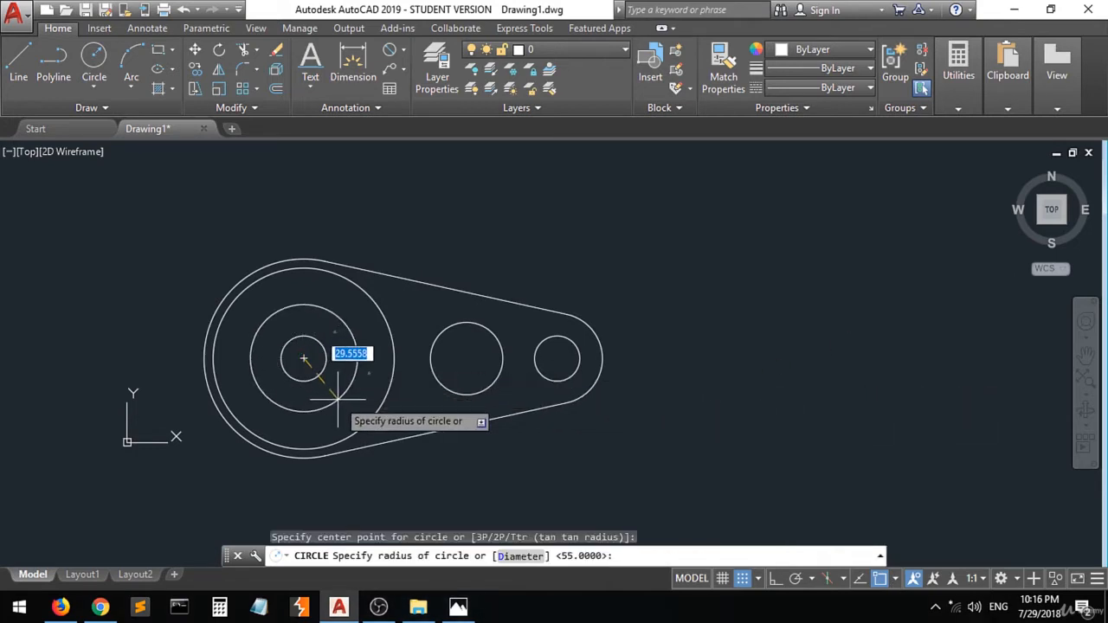
type("d")
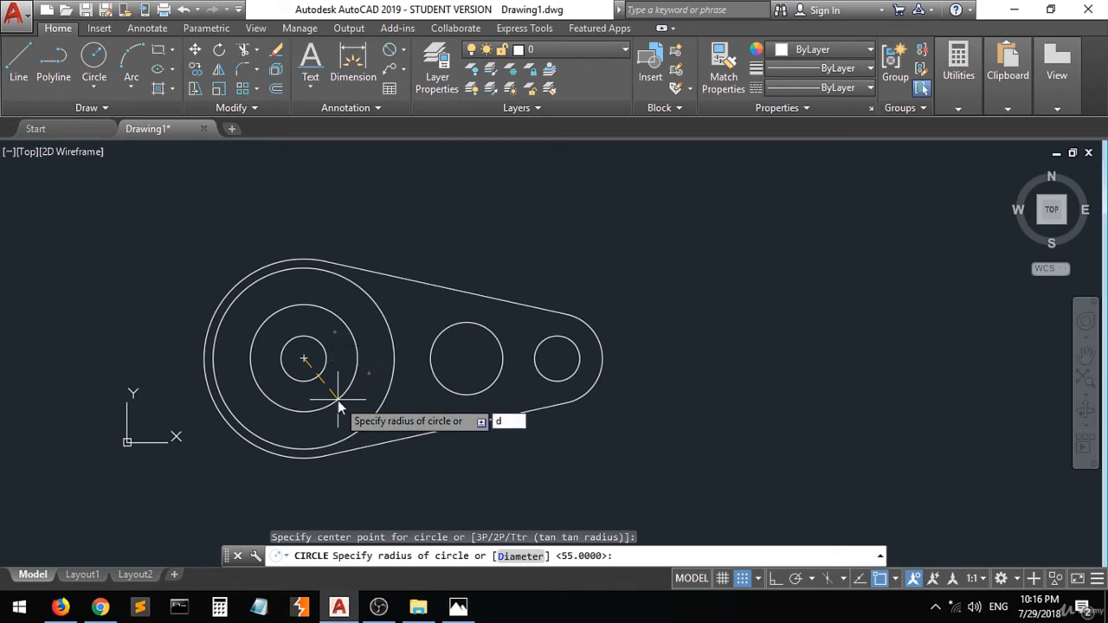
key("Return")
type("70")
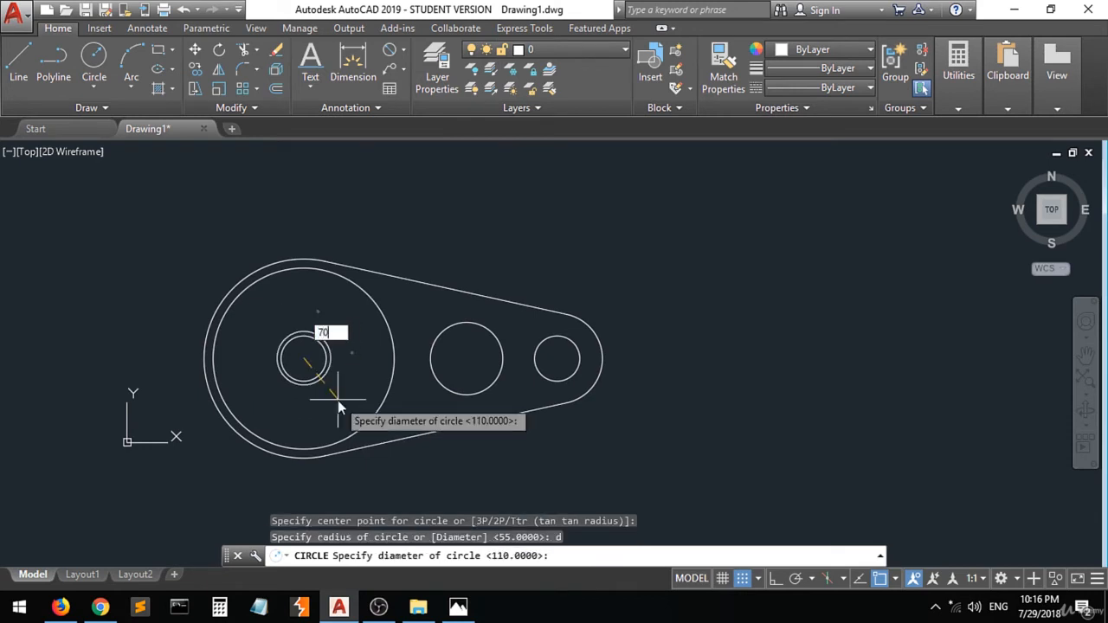
key("Return")
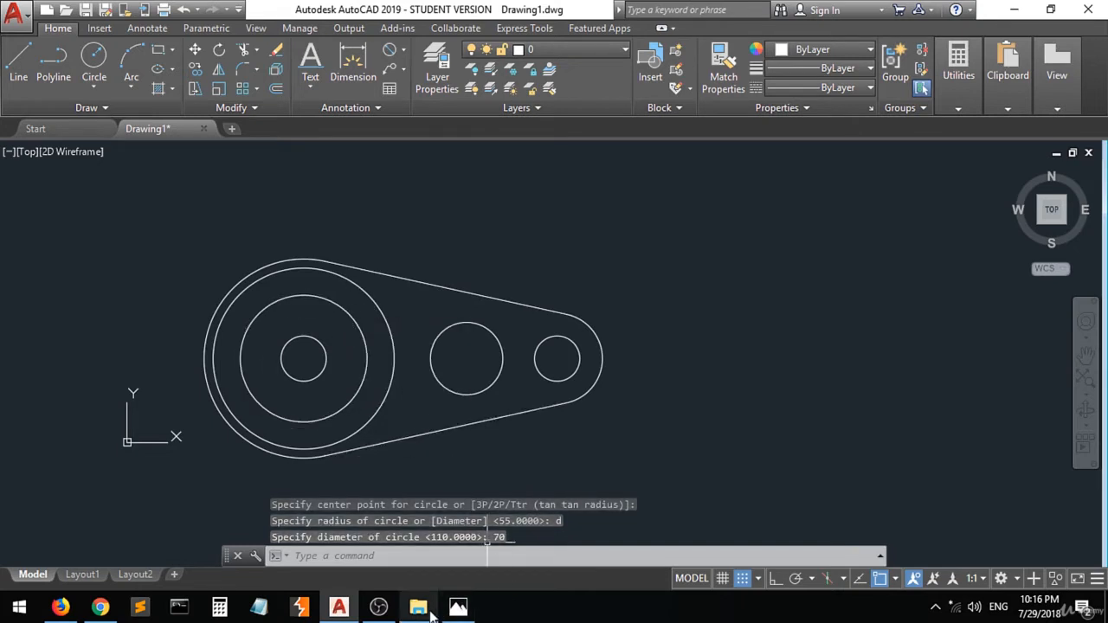
- Switch to the reference image and annotate the slot's inner and outer diameters as 62 and 78
left_click(460, 608)
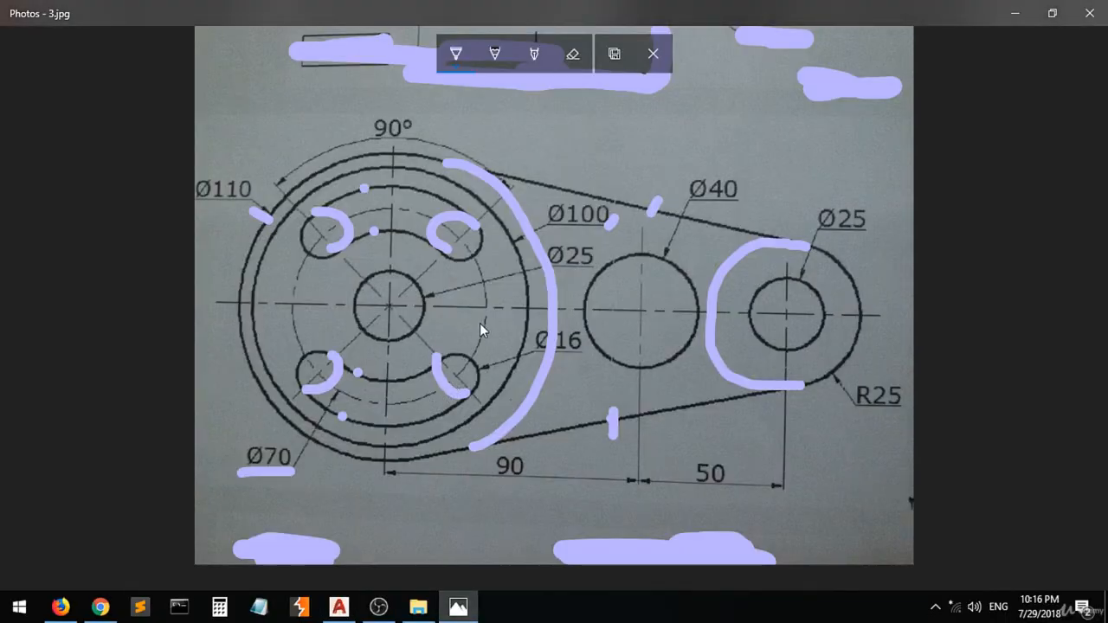
left_click_drag(483, 323, 484, 333)
left_click_drag(442, 359, 460, 379)
mouse_move(460, 374)
left_mouse_down()
mouse_move(448, 357)
mouse_move(468, 375)
left_mouse_up()
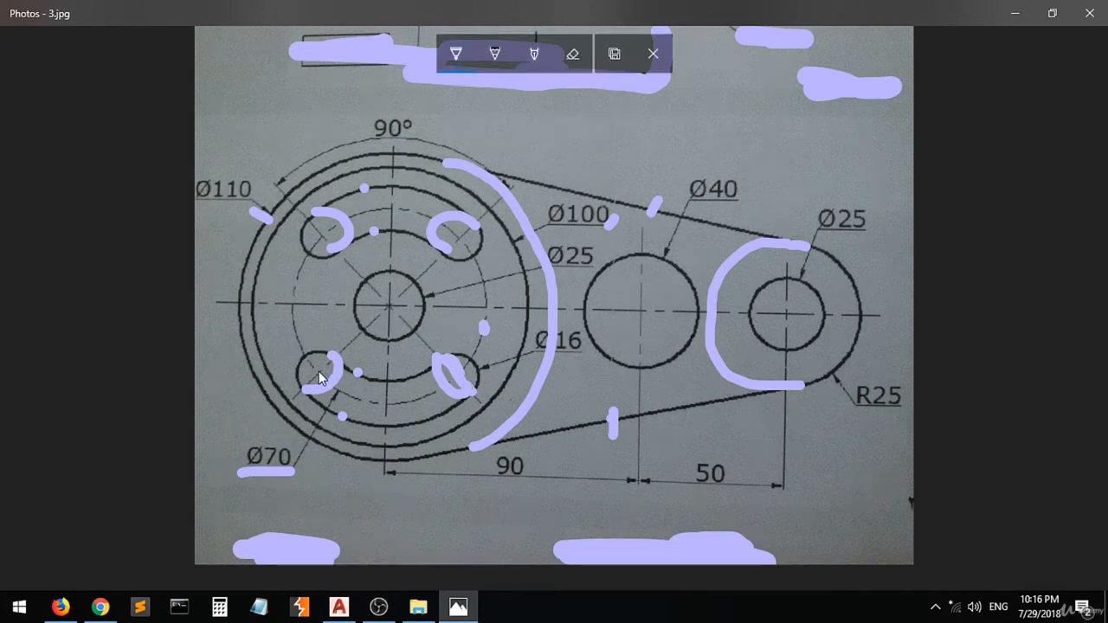
mouse_move(318, 370)
left_mouse_down()
mouse_move(321, 321)
mouse_move(323, 349)
mouse_move(326, 330)
left_mouse_up()
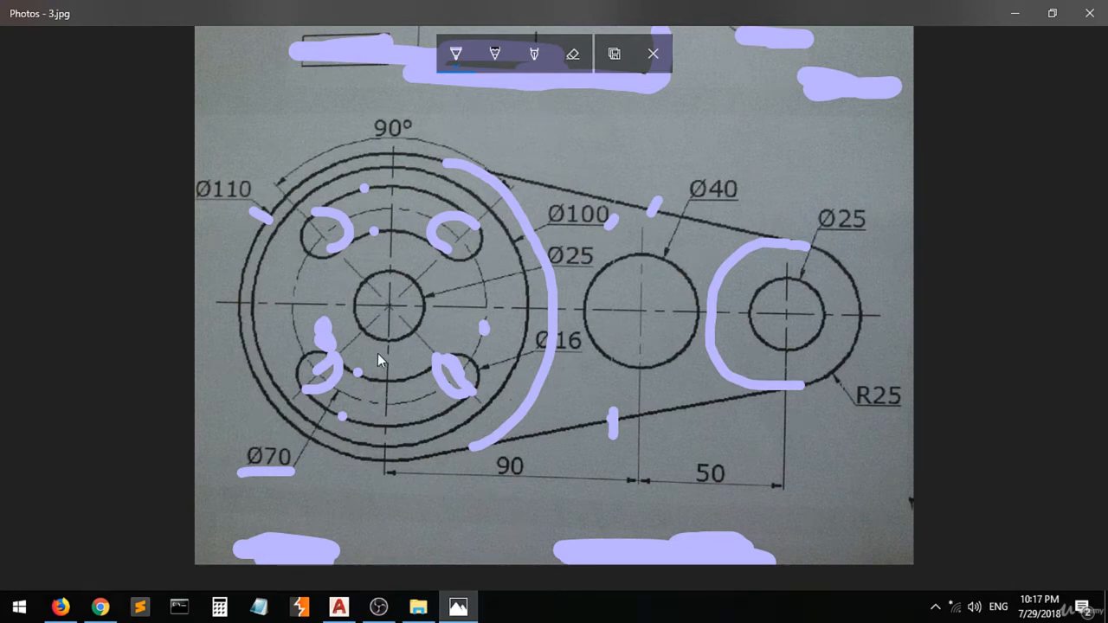
mouse_move(377, 353)
left_mouse_down()
mouse_move(373, 372)
mouse_move(376, 360)
mouse_move(411, 369)
left_mouse_up()
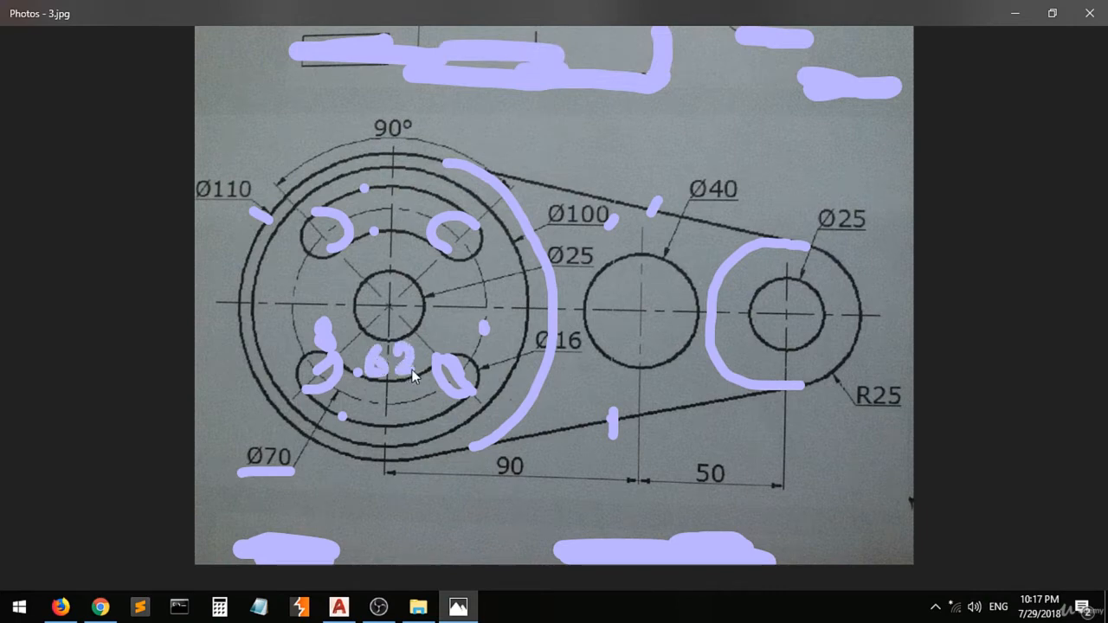
left_click(401, 426)
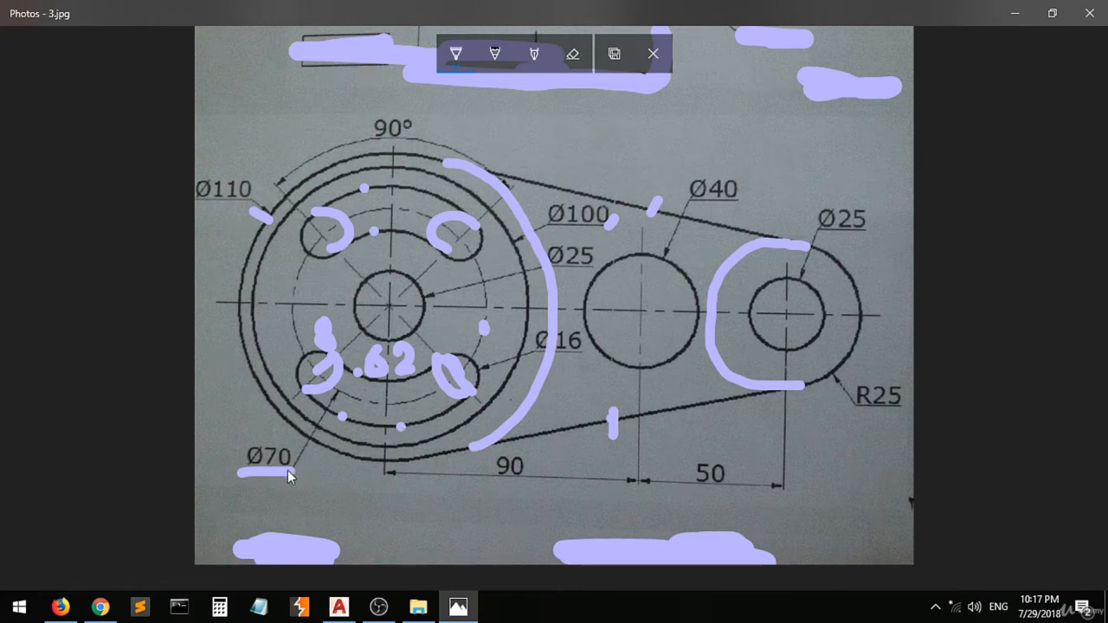
left_click_drag(381, 439, 402, 481)
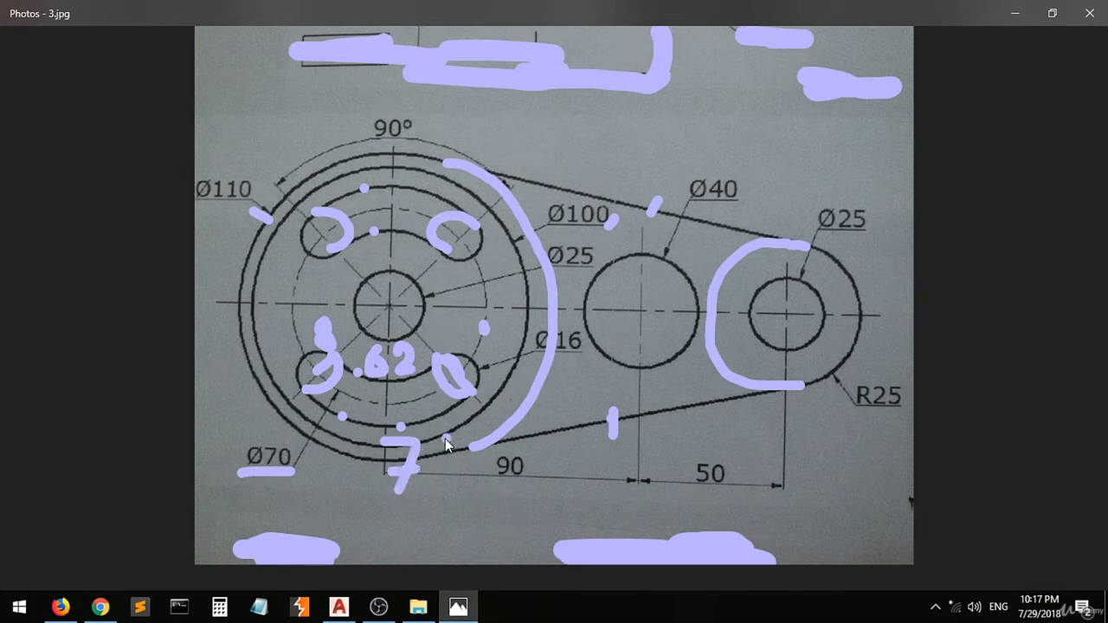
mouse_move(445, 437)
left_mouse_down()
mouse_move(451, 477)
mouse_move(450, 442)
left_mouse_up()
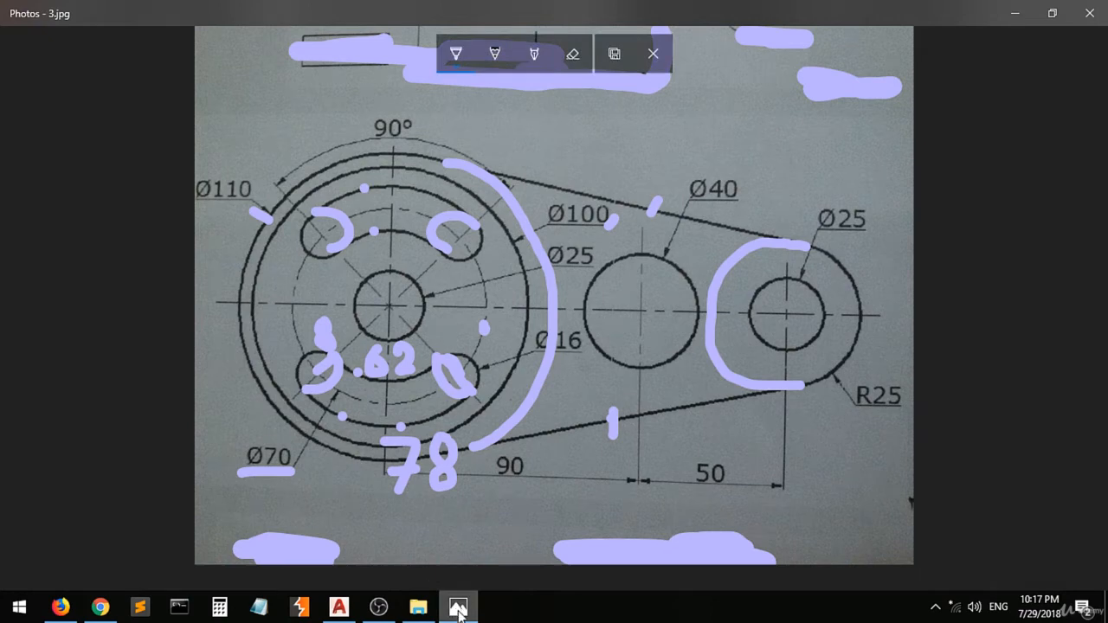
- Return to the drawing and change the Ø70 circle's colour to Yellow
mouse_move(459, 611)
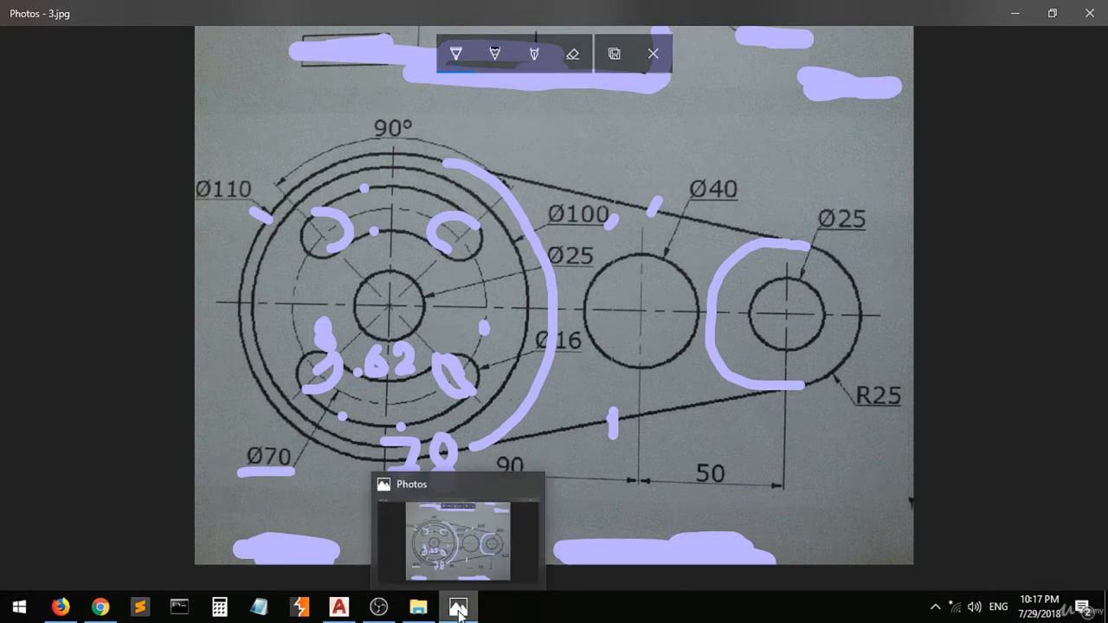
left_click(459, 608)
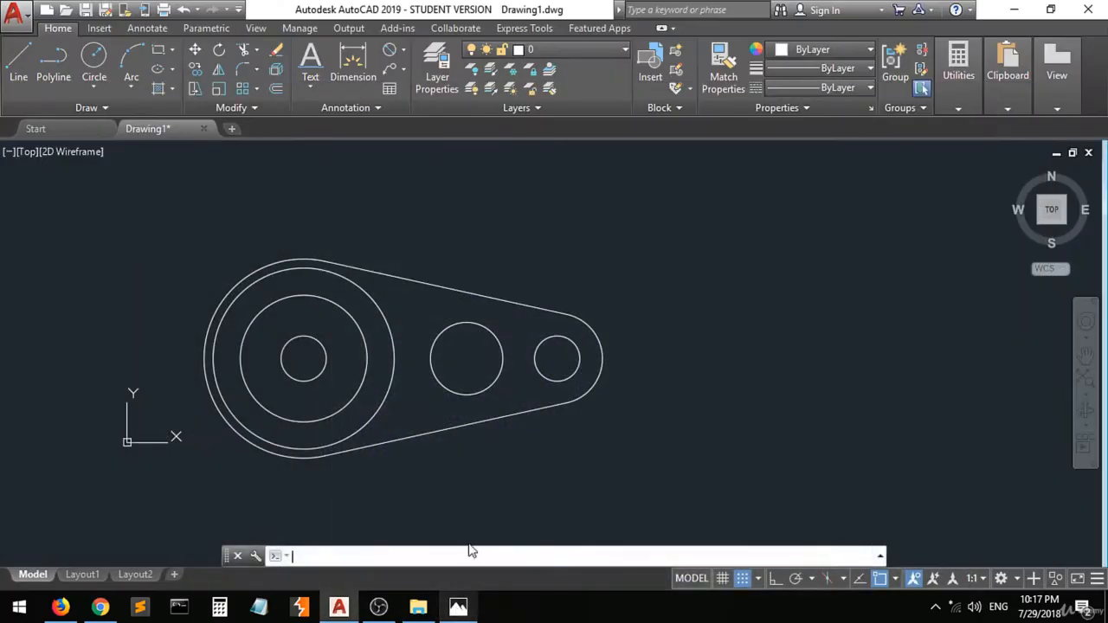
left_click(300, 294)
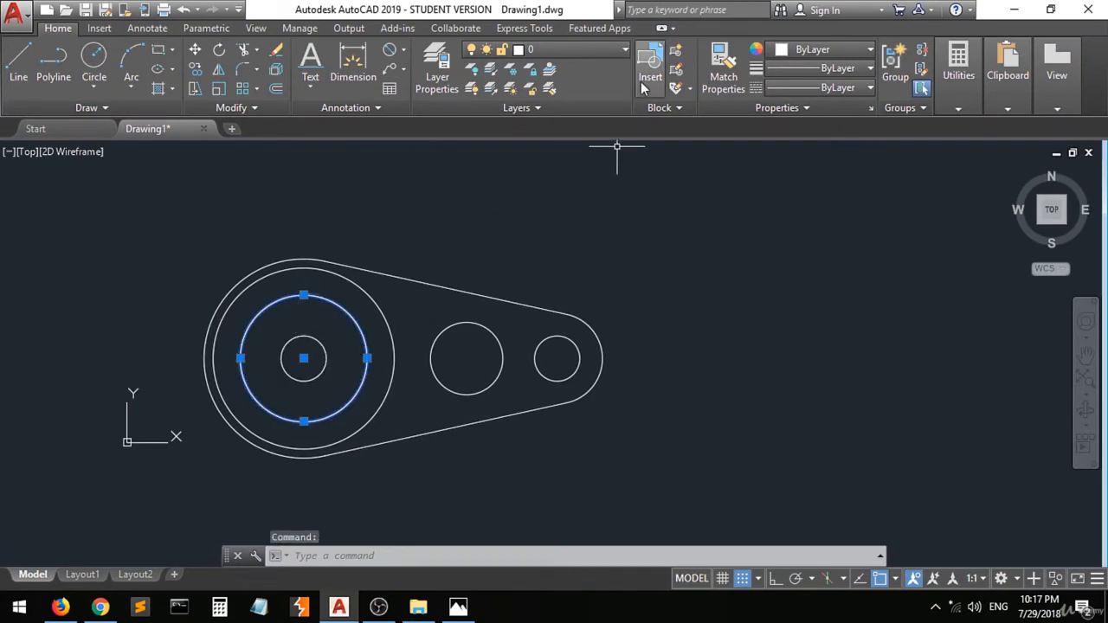
left_click(867, 53)
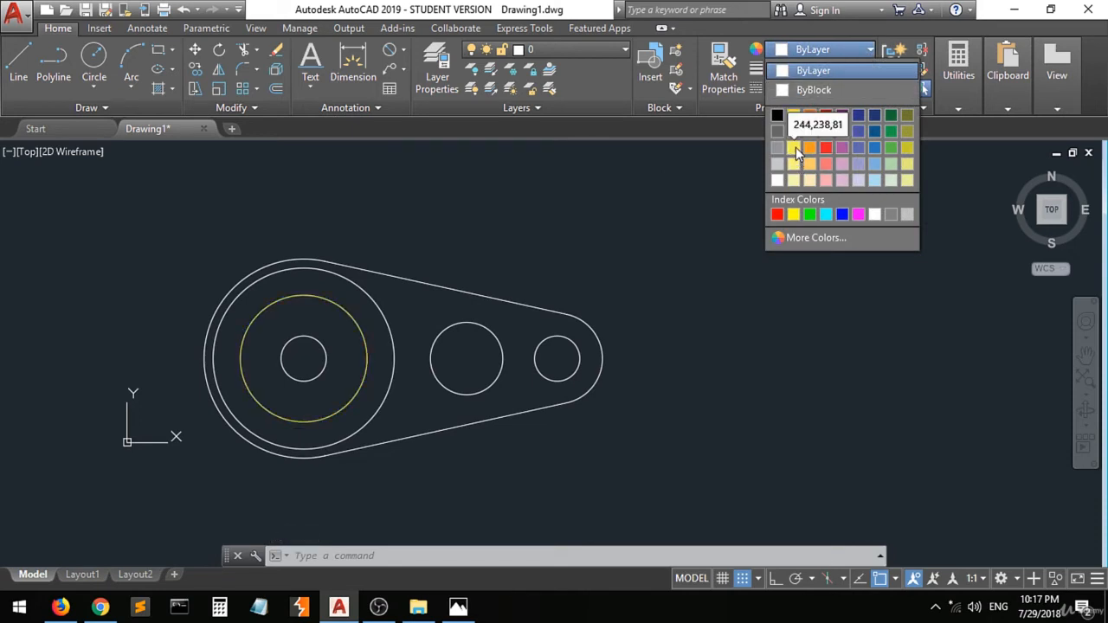
left_click(796, 217)
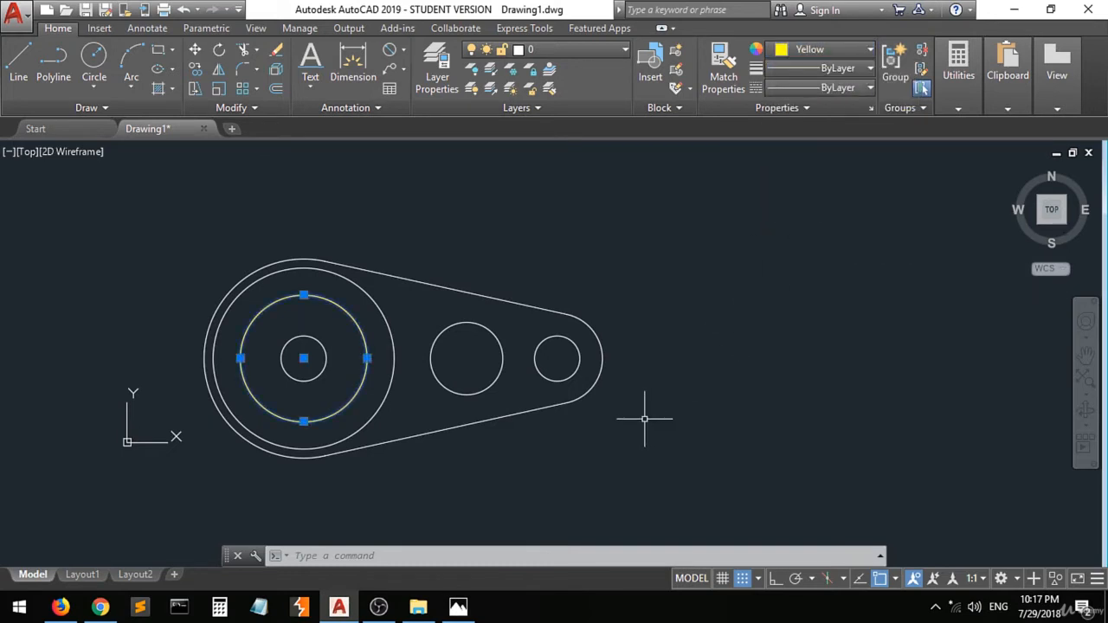
type("c")
key("Return")
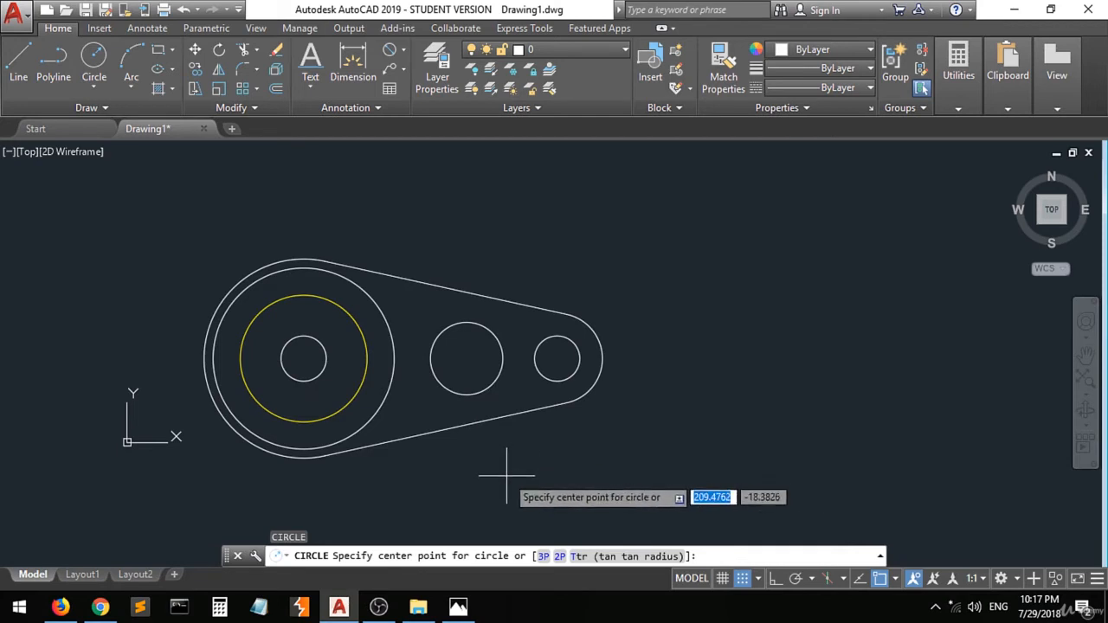
key("Escape")
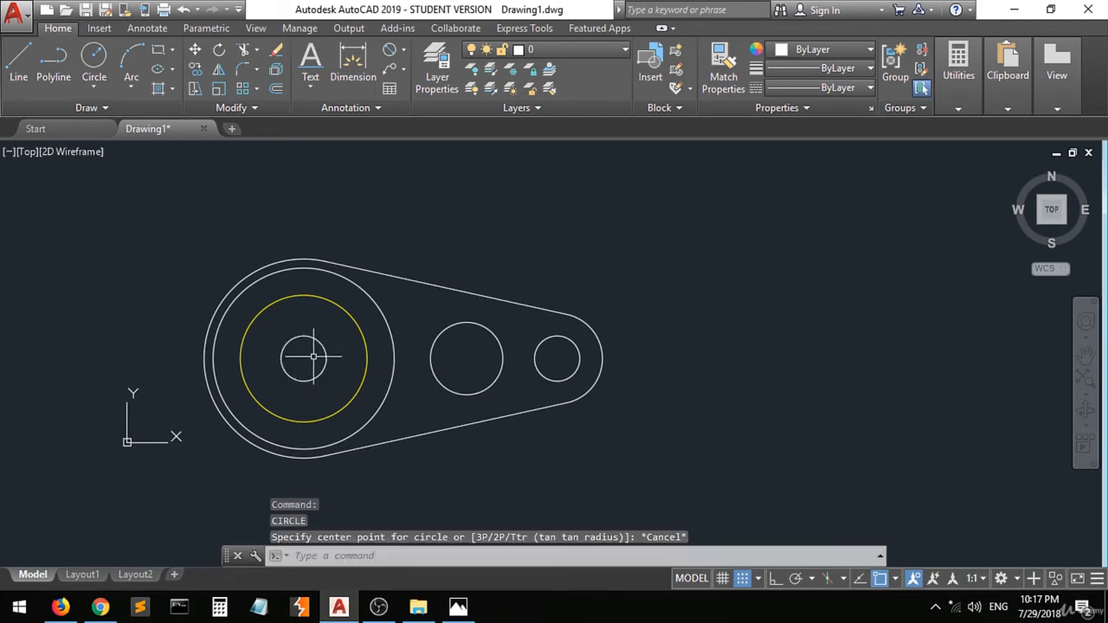
- Enable Quadrant snap and draw a Ø78 circle concentric with the Ø70 circle
left_click(94, 63)
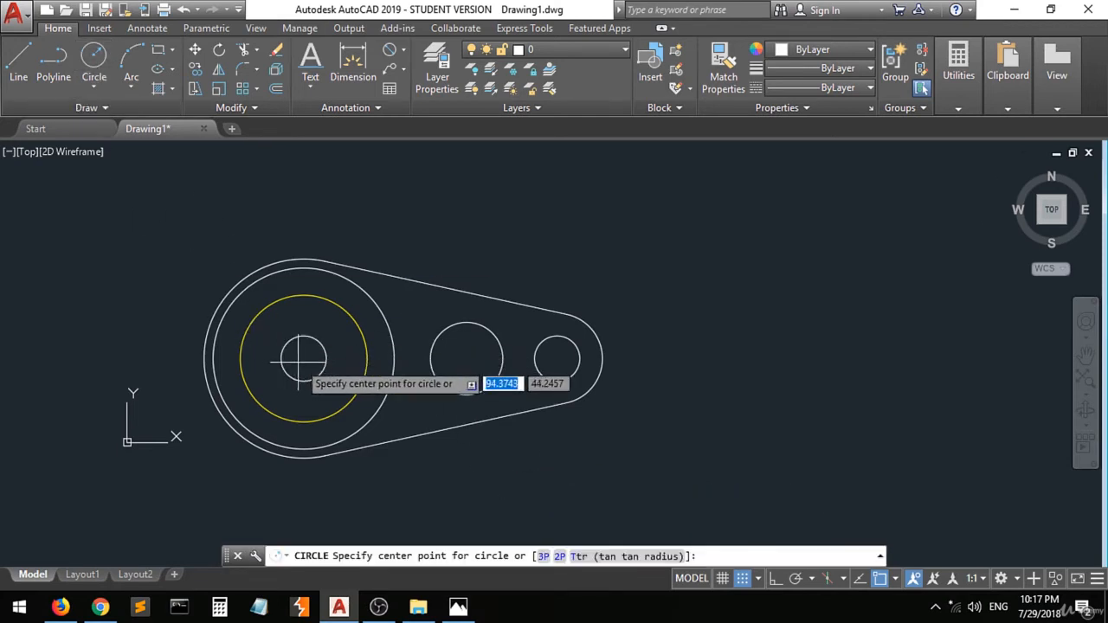
left_click(895, 578)
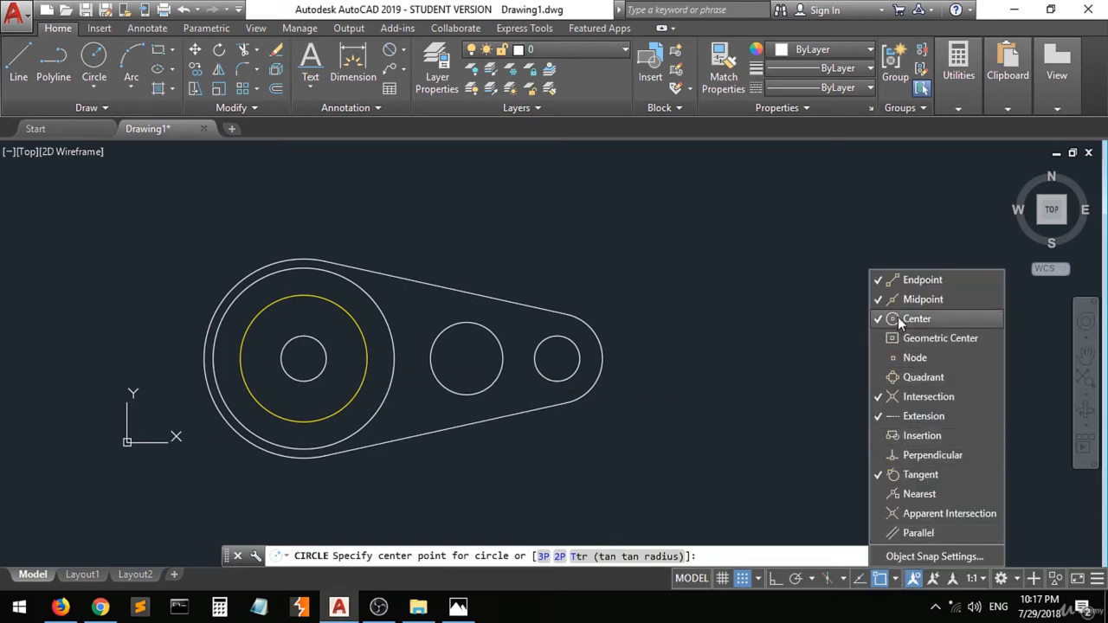
left_click(914, 377)
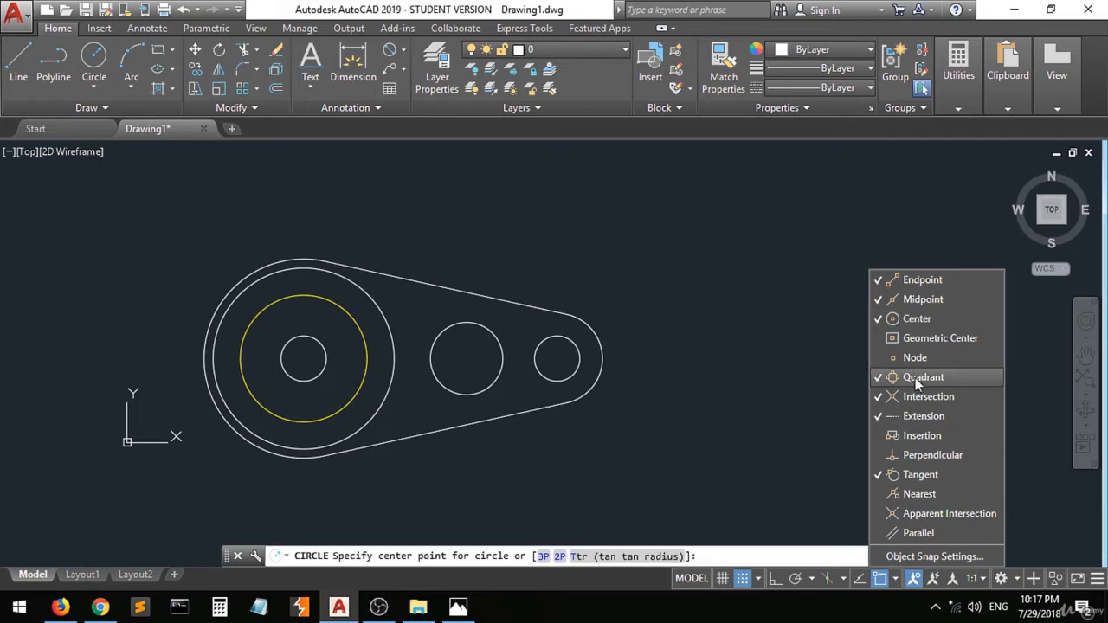
left_click(921, 478)
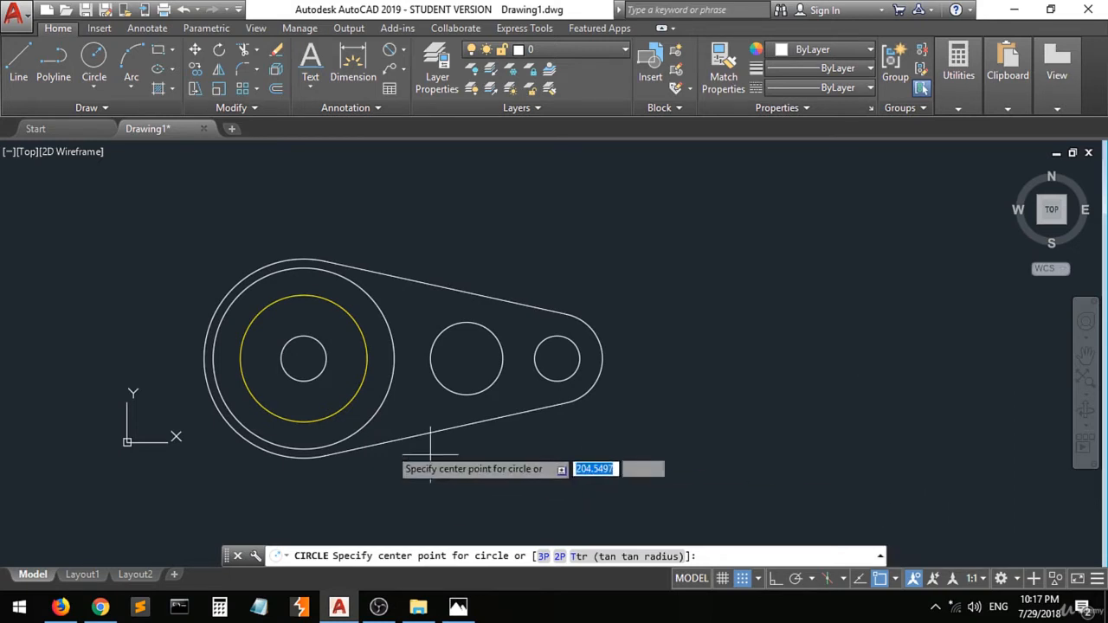
left_click(304, 359)
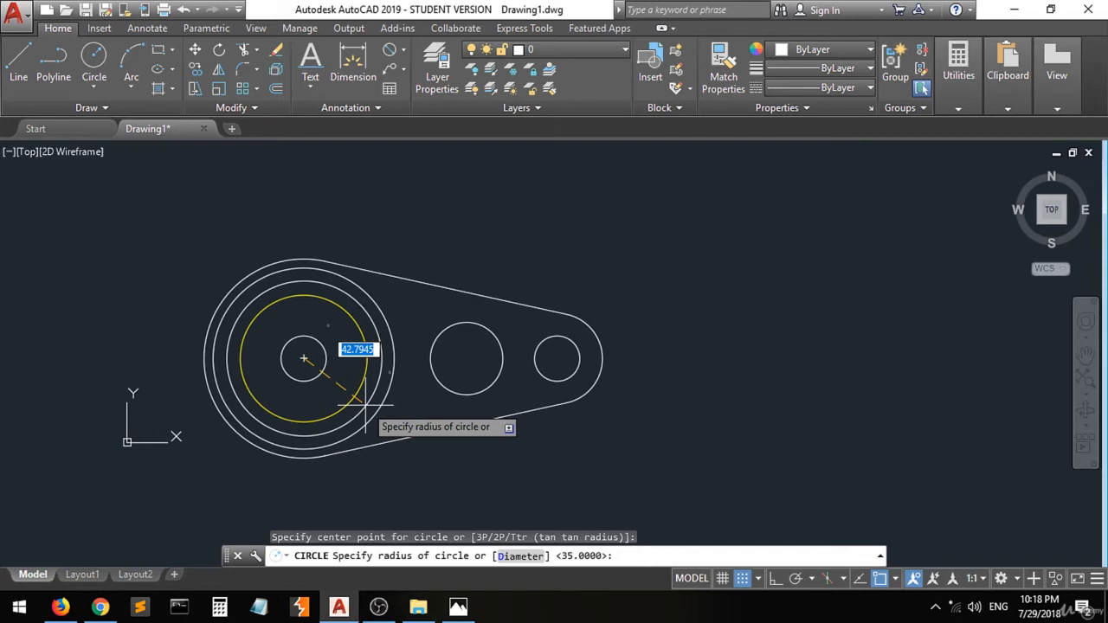
type("d")
key("Return")
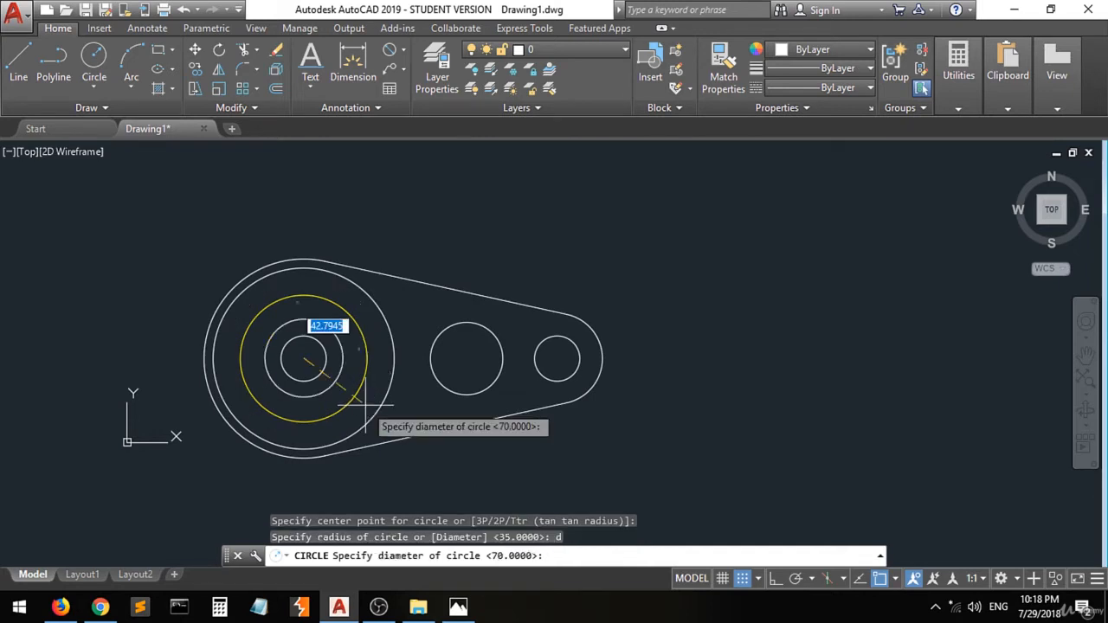
type("78")
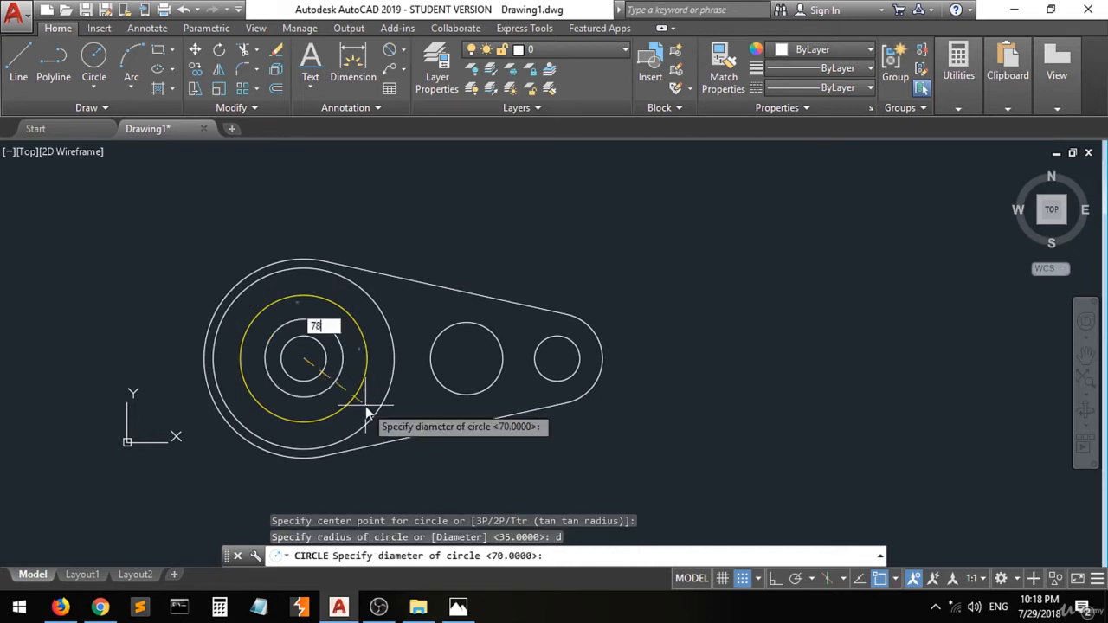
key("Return")
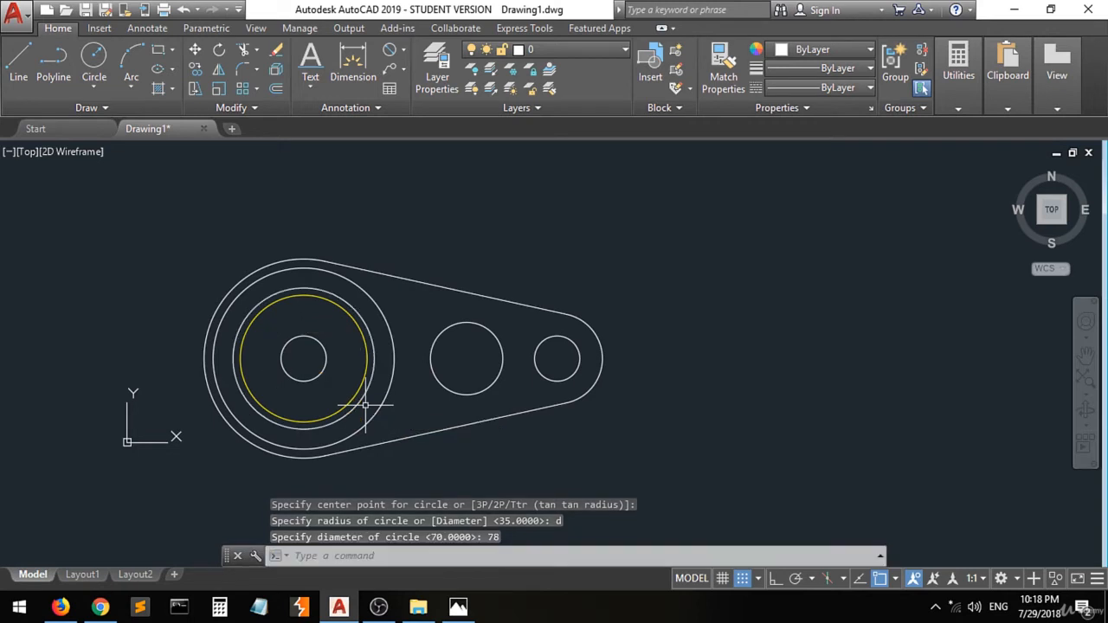
- Draw a Ø62 circle concentric with the Ø70 circle
key("Return")
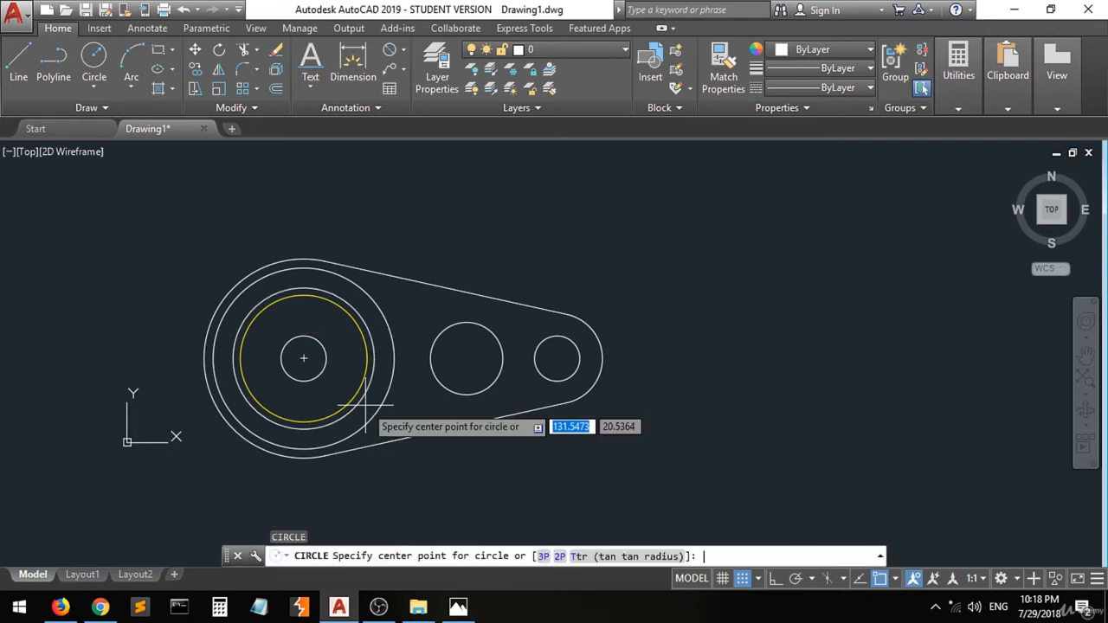
left_click(303, 357)
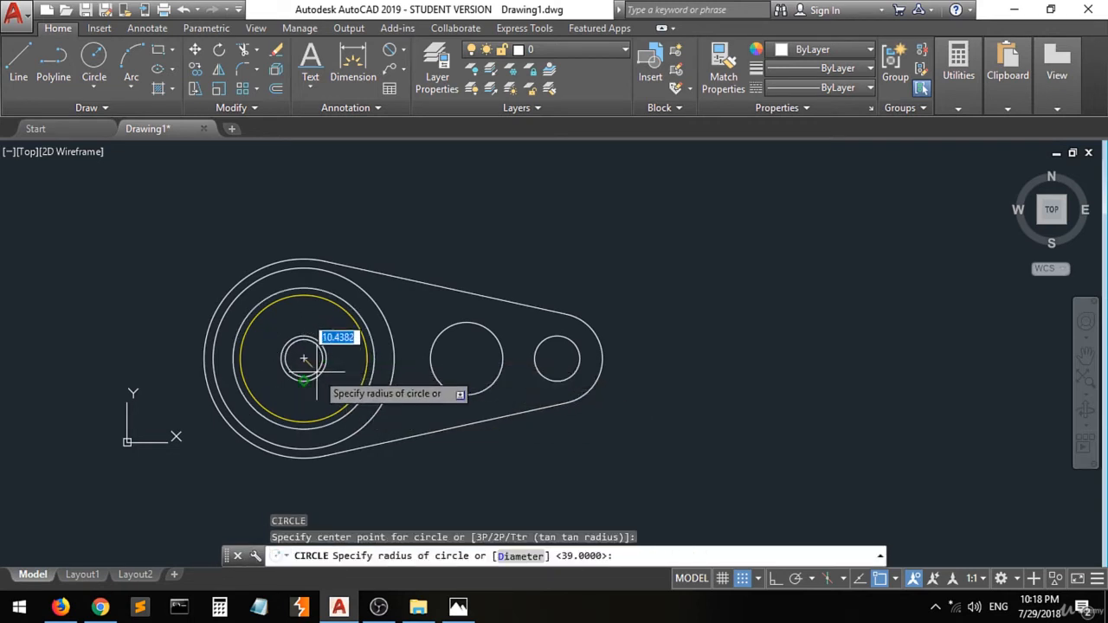
type("d")
key("Return")
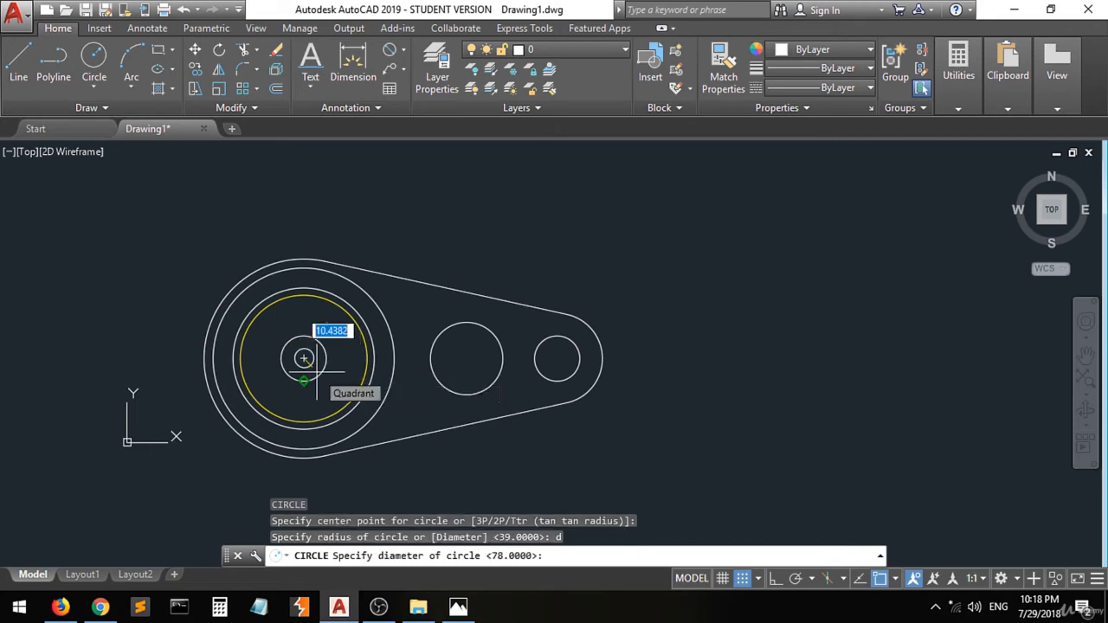
type("62")
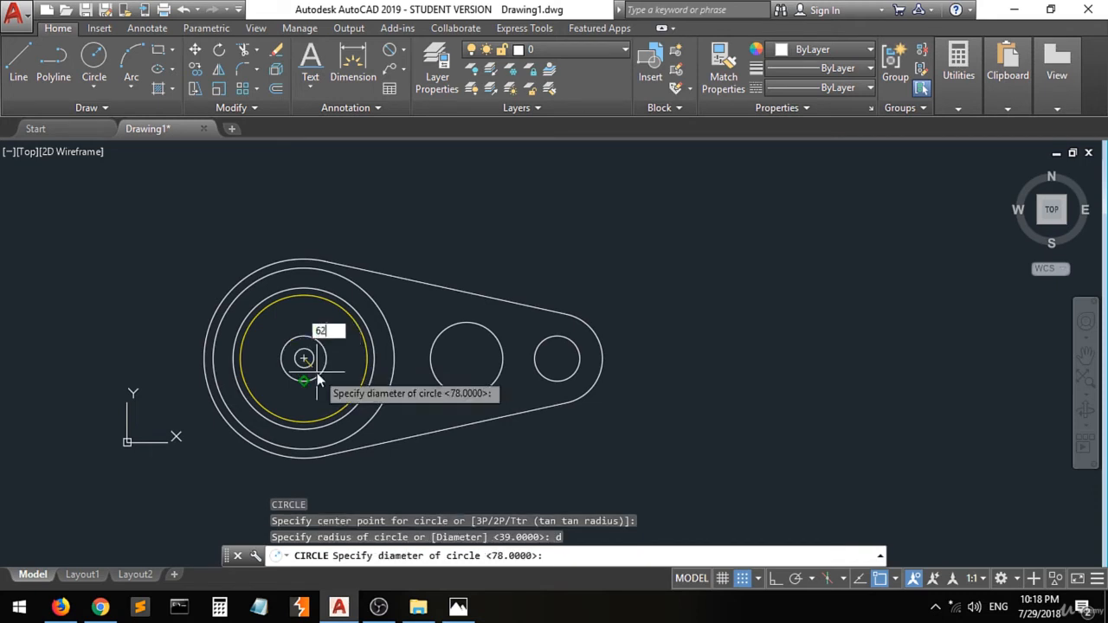
key("Return")
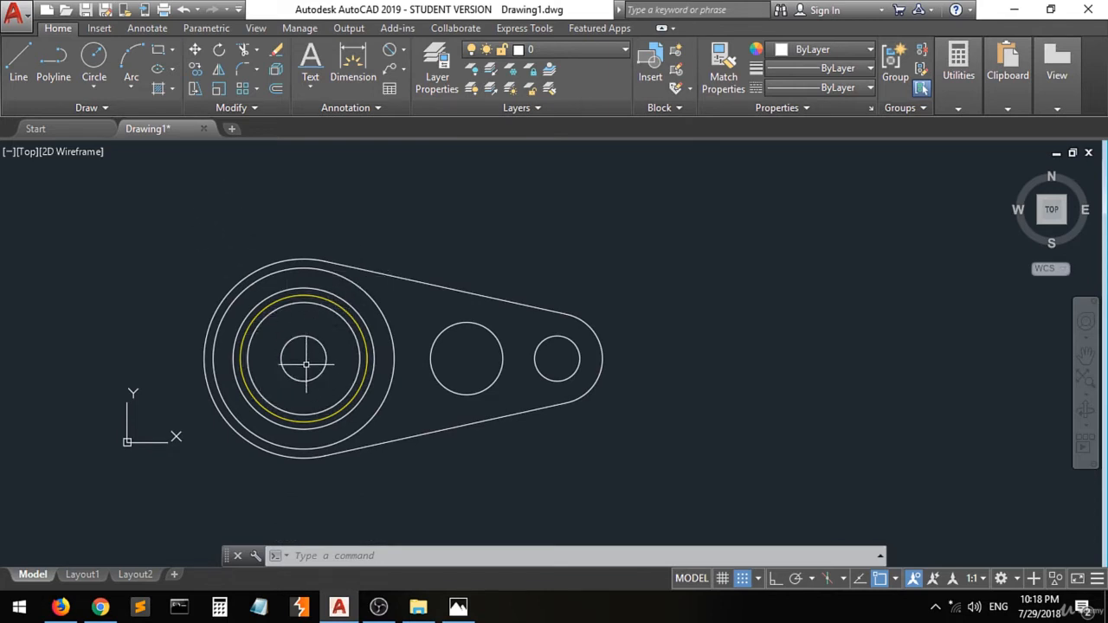
- Switch to the reference image and erase all ink annotations from it
scroll(295, 383, "up", 2)
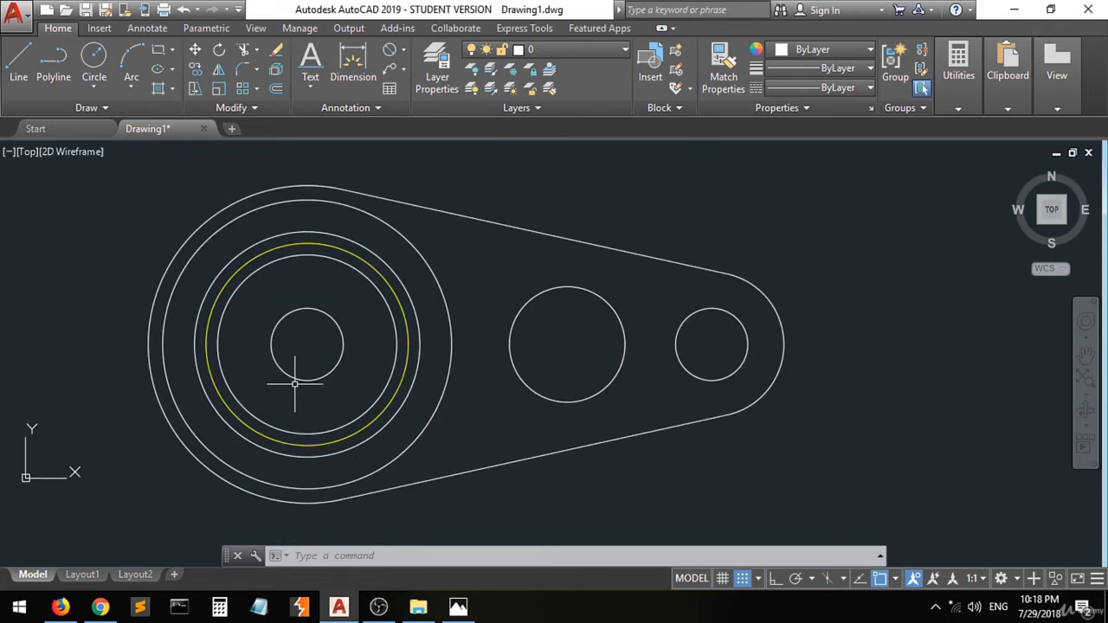
left_click(458, 606)
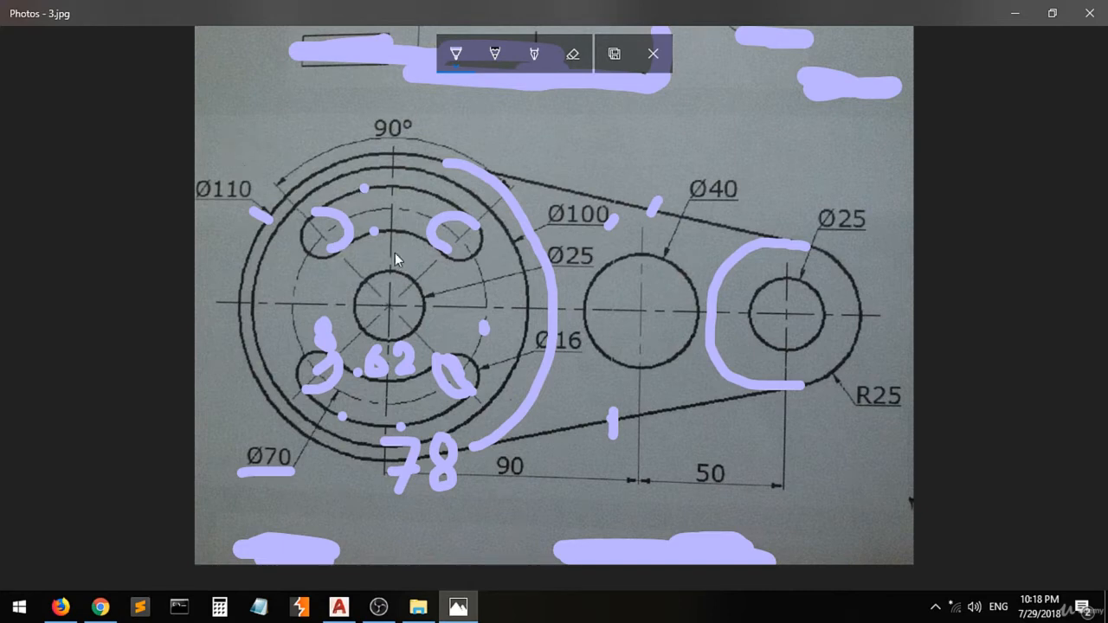
left_click(388, 306)
left_click(459, 237)
left_click(572, 53)
left_click(574, 60)
left_click(566, 108)
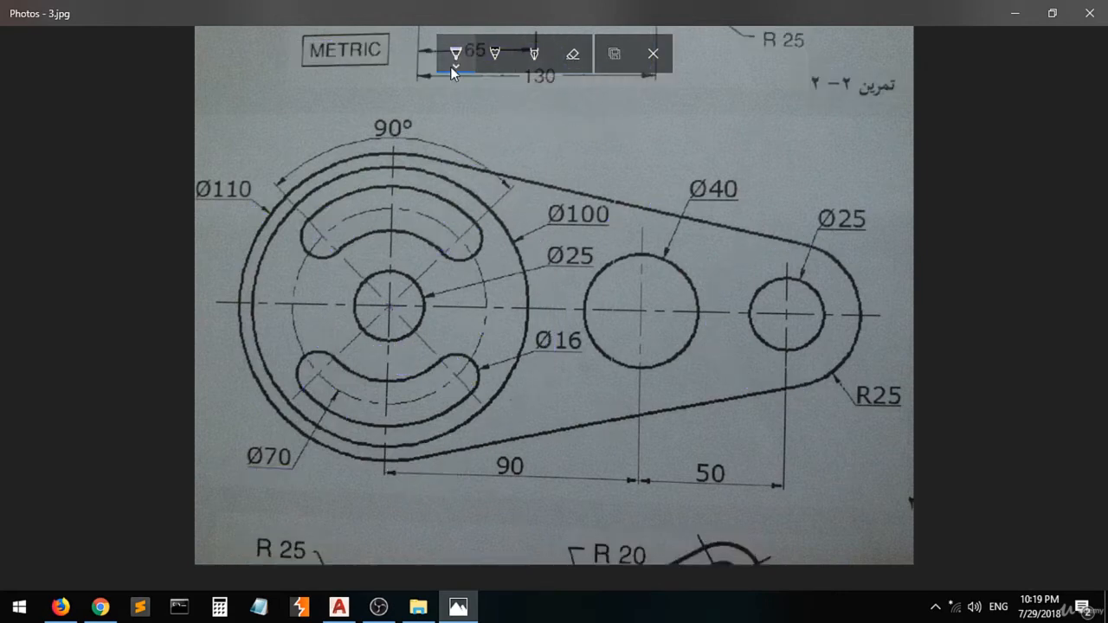
- Mark the upper slot's two end centres and annotate a 45 angle on the reference drawing
left_click(459, 239)
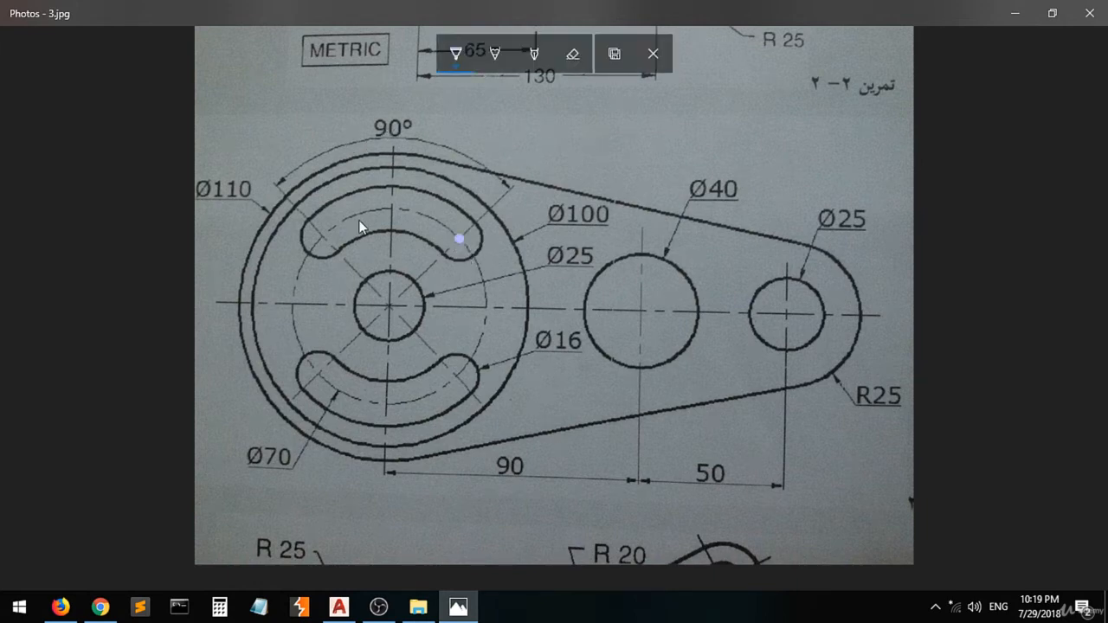
left_click(320, 236)
mouse_move(429, 266)
left_mouse_down()
mouse_move(481, 278)
mouse_move(498, 260)
left_mouse_up()
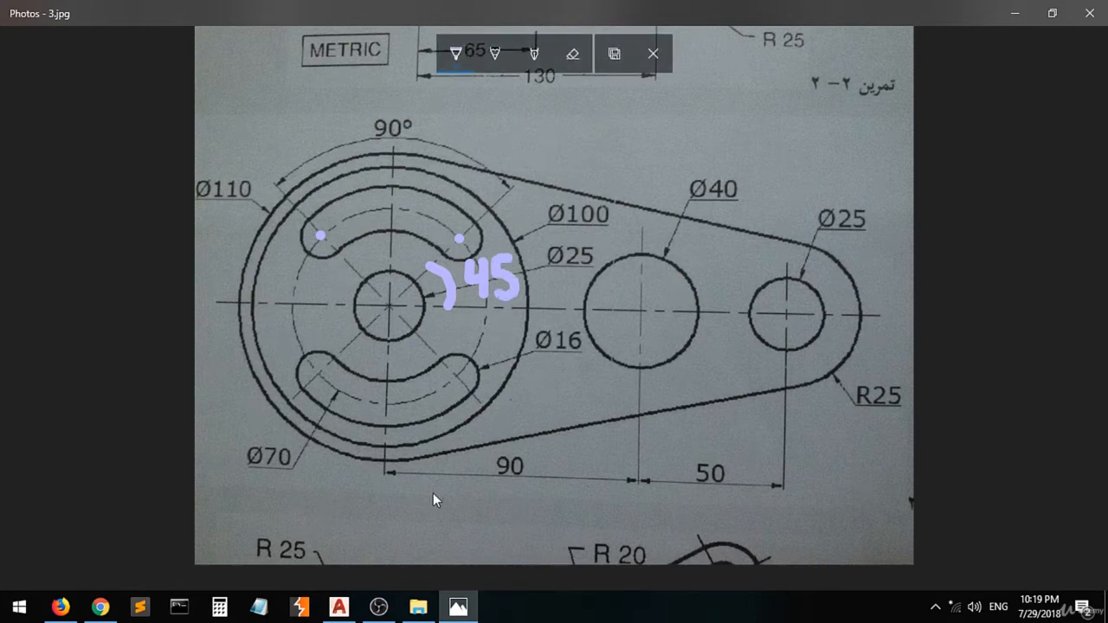
- Return to AutoCAD and draw a 100 mm line from the circles' centre at 45°
left_click(338, 605)
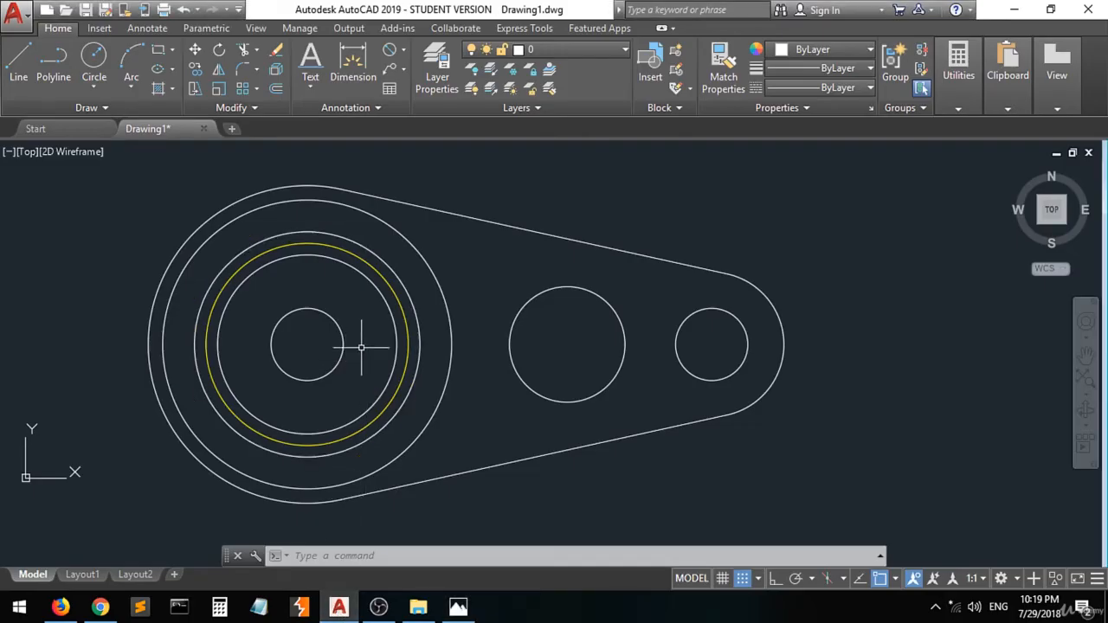
left_click(406, 341)
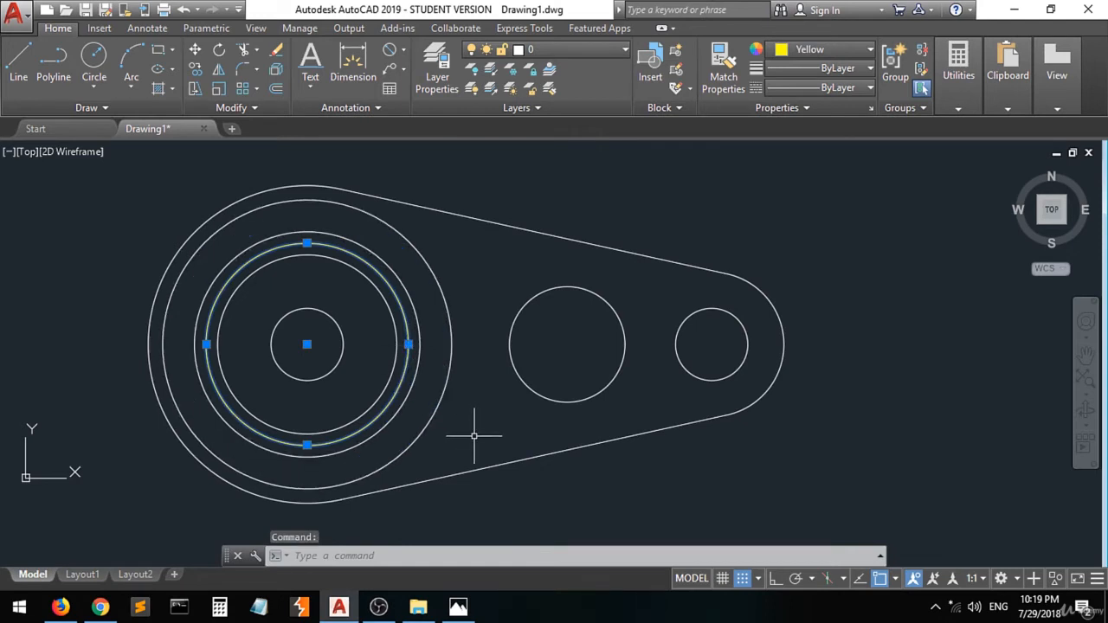
key("Escape")
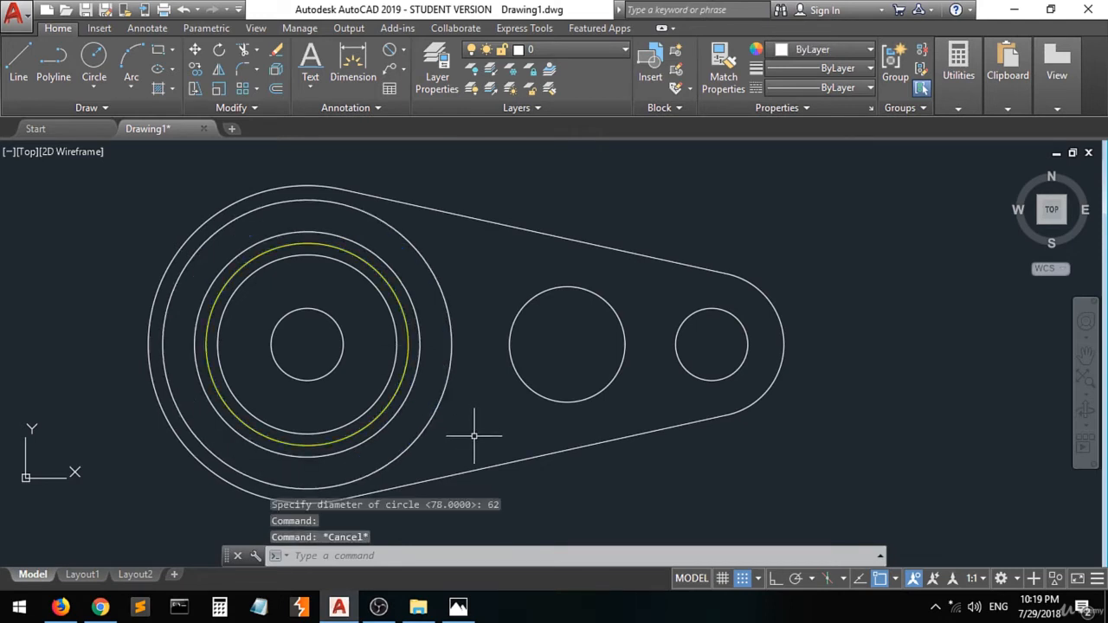
left_click(21, 69)
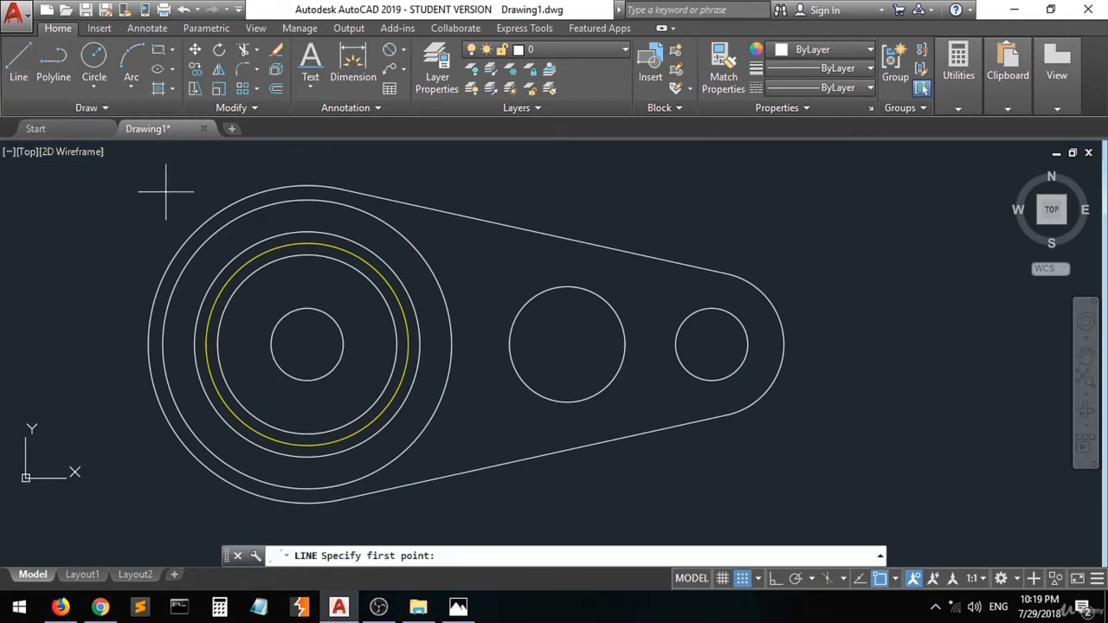
left_click(308, 344)
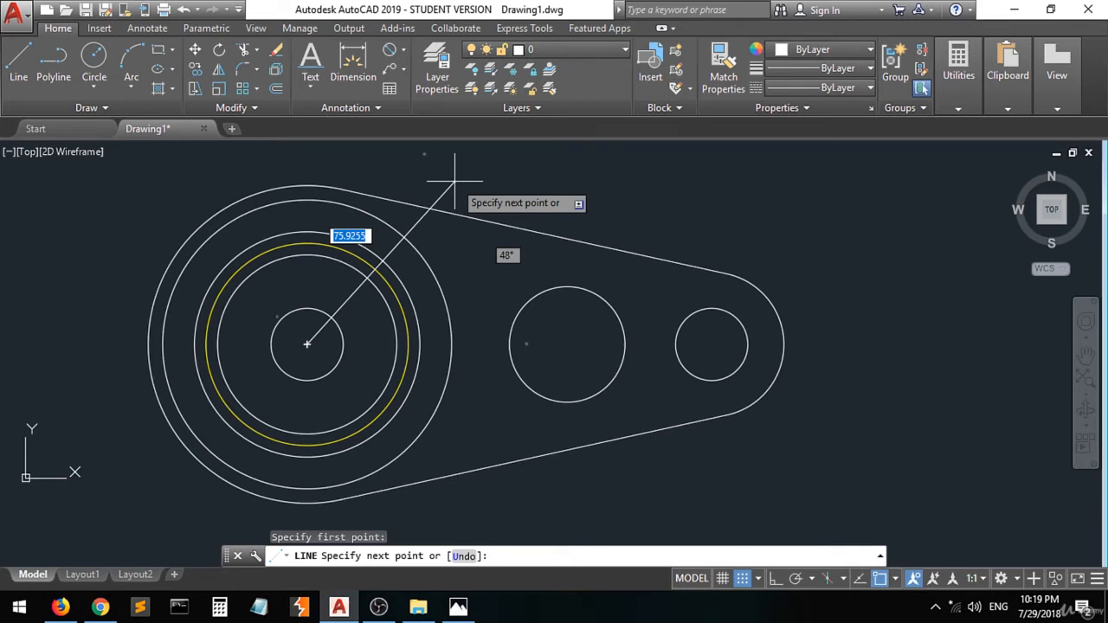
type("@")
type("100")
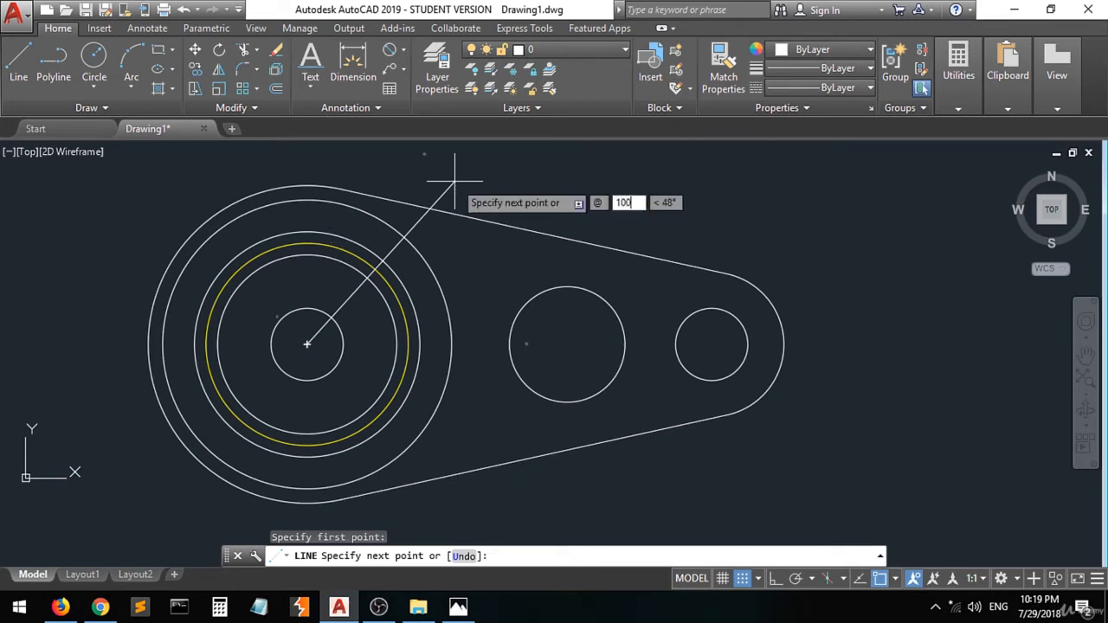
key("Tab")
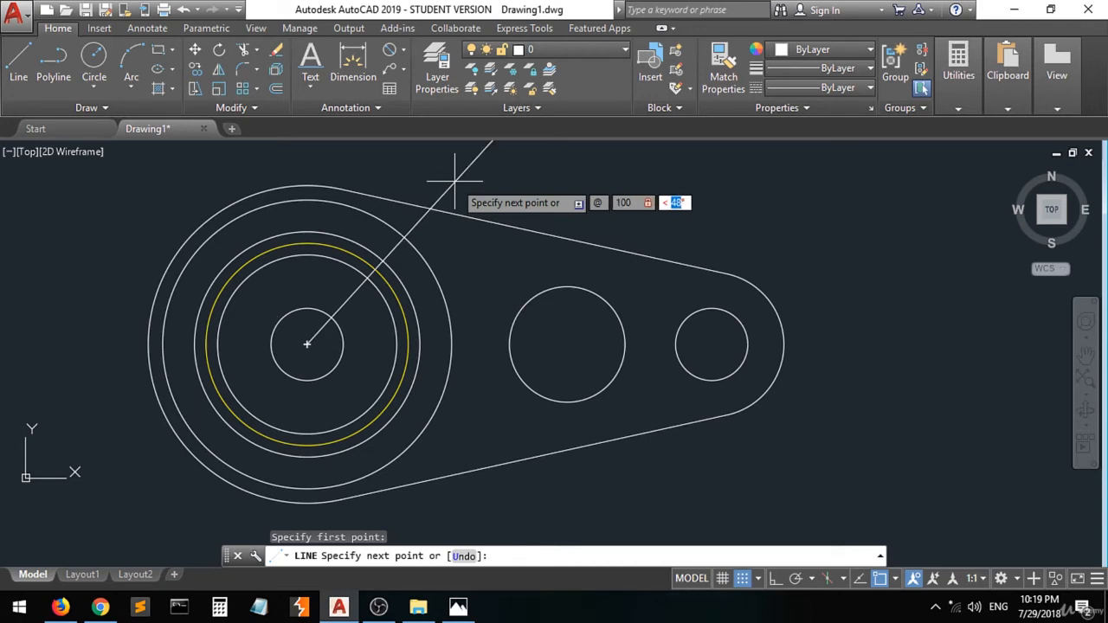
type("45")
key("Return")
scroll(510, 208, "down", 2)
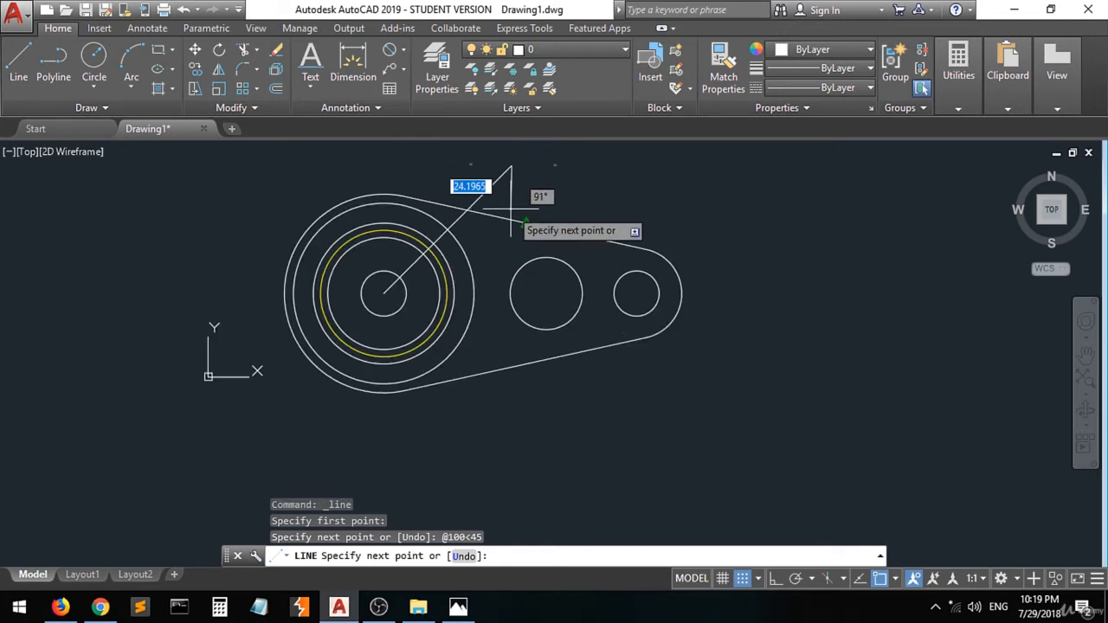
key("Return")
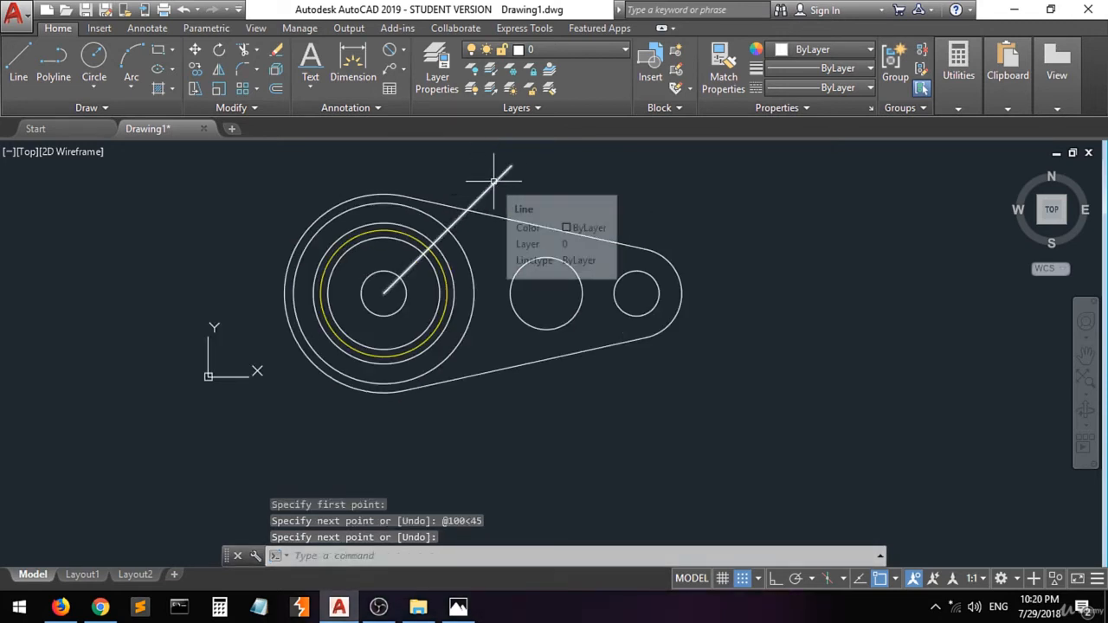
- Start a second line from the same centre and try entering its relative angle as 45+90
left_click(18, 74)
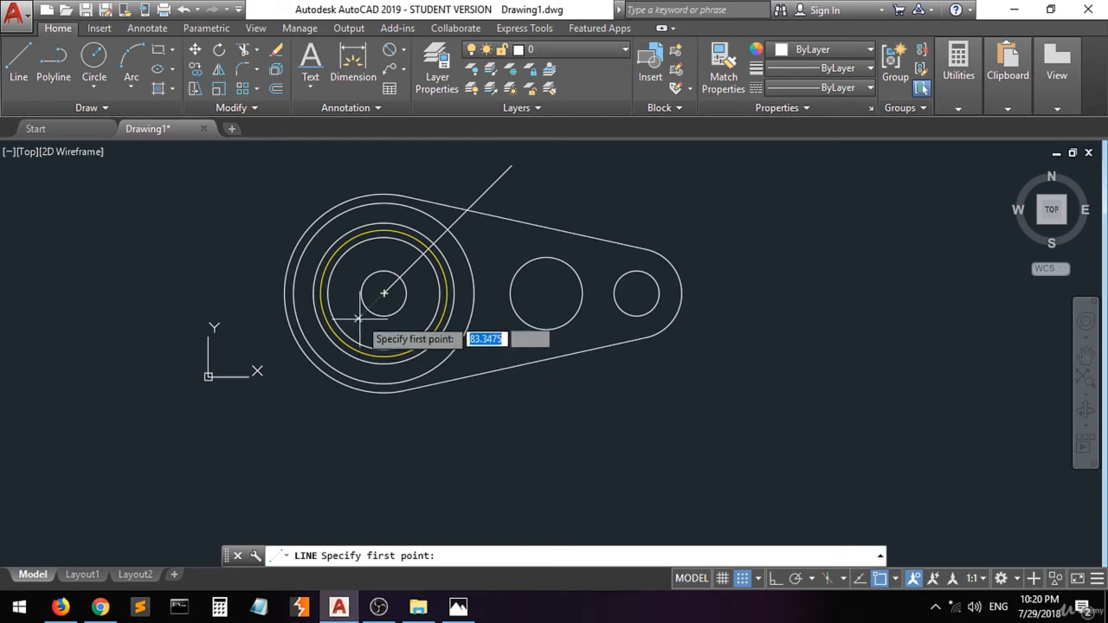
left_click(383, 294)
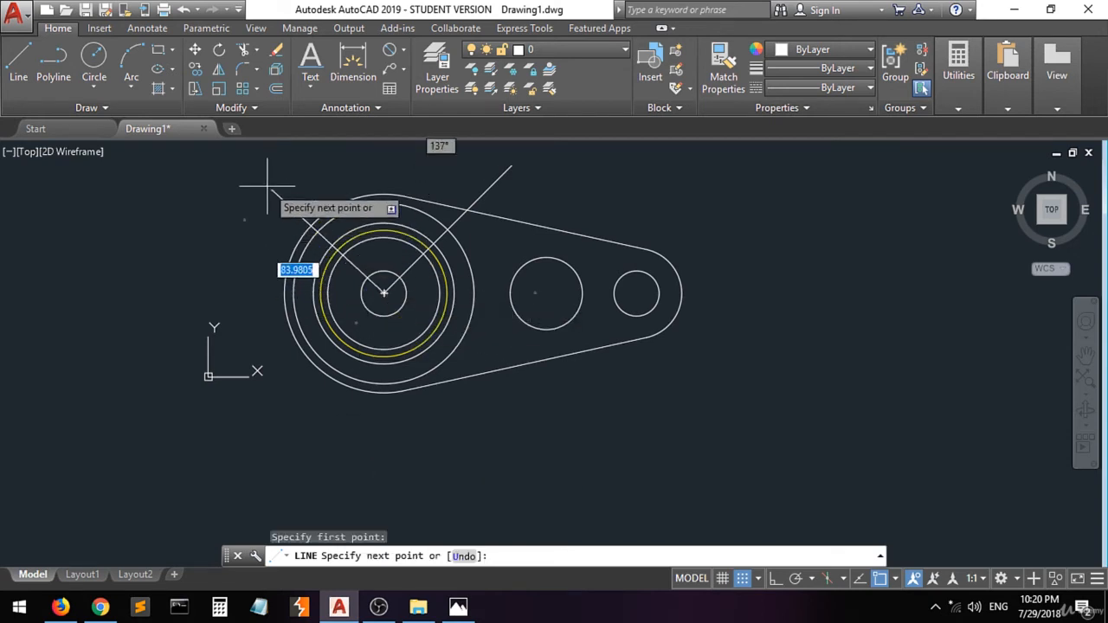
type("@")
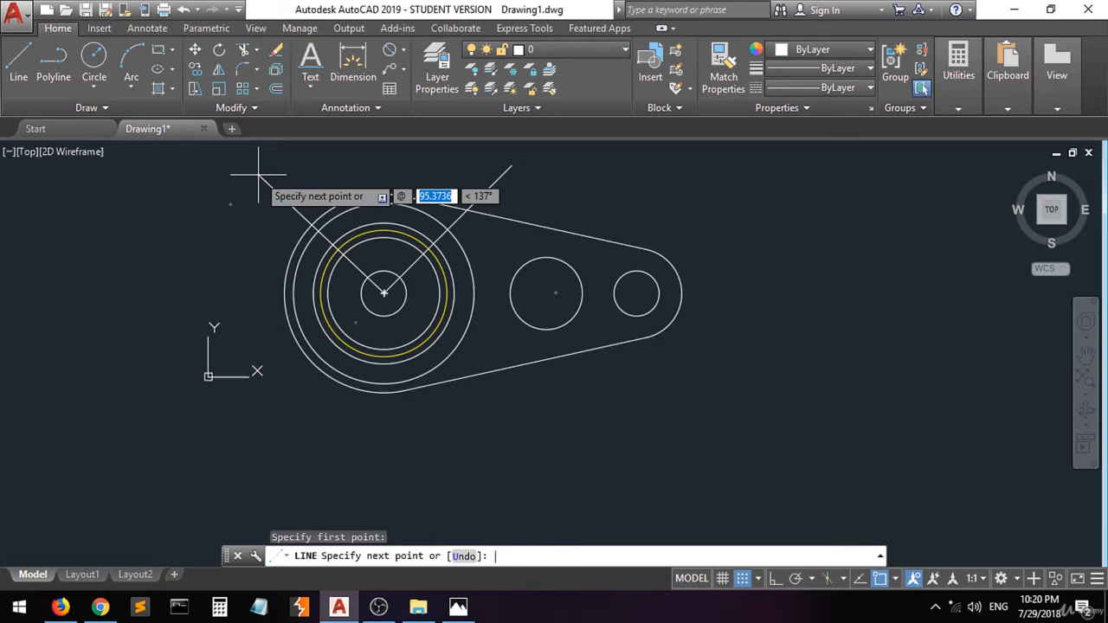
type("45+90")
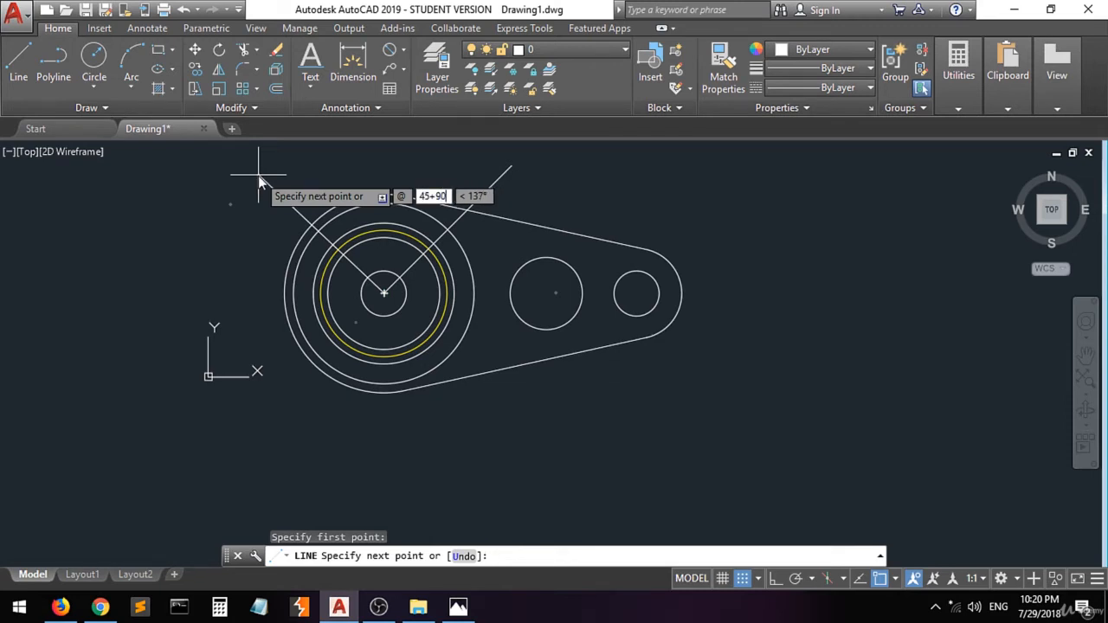
key("BackSpace")
key("BackSpace")
key("BackSpace")
key("BackSpace")
key("BackSpace")
type("<")
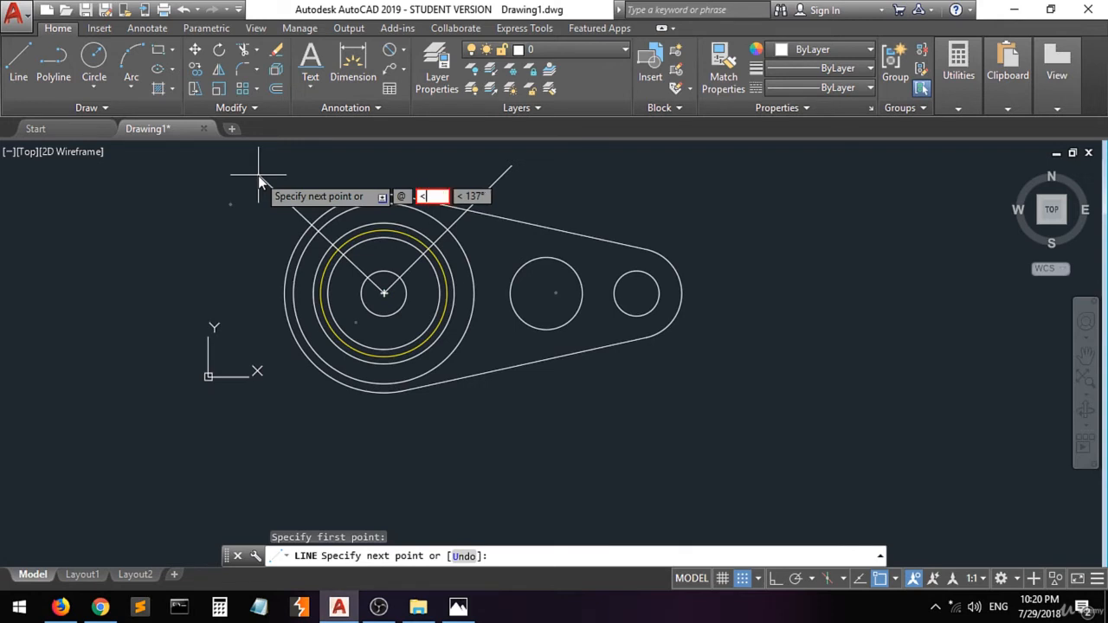
key("BackSpace")
- Add 45 and 90 in the Calculator app, then return to AutoCAD
left_click(219, 606)
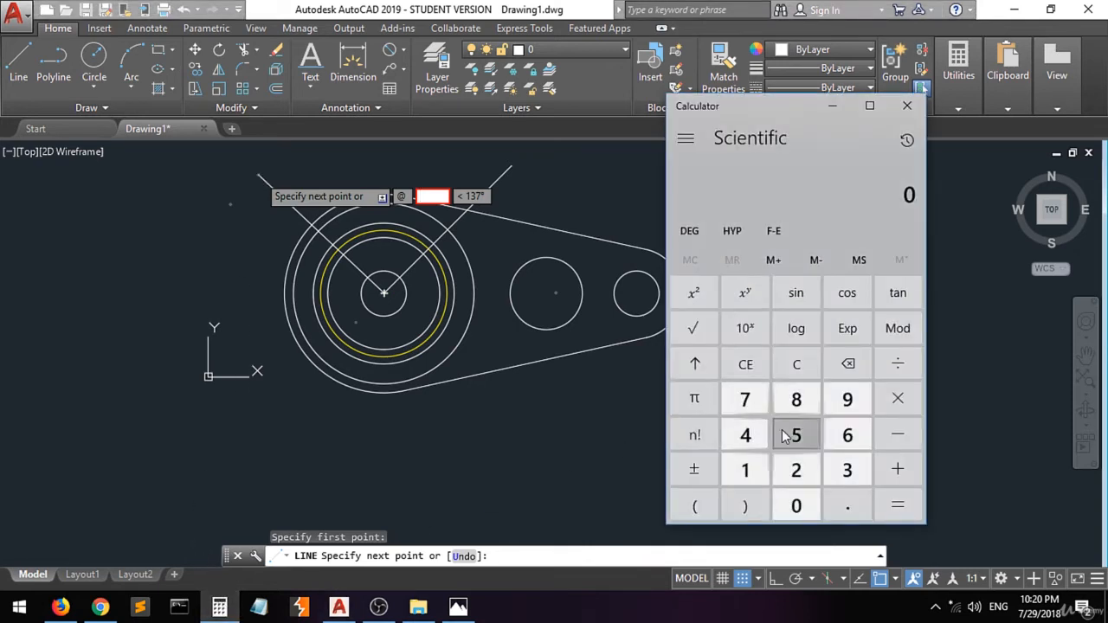
left_click(745, 435)
left_click(796, 434)
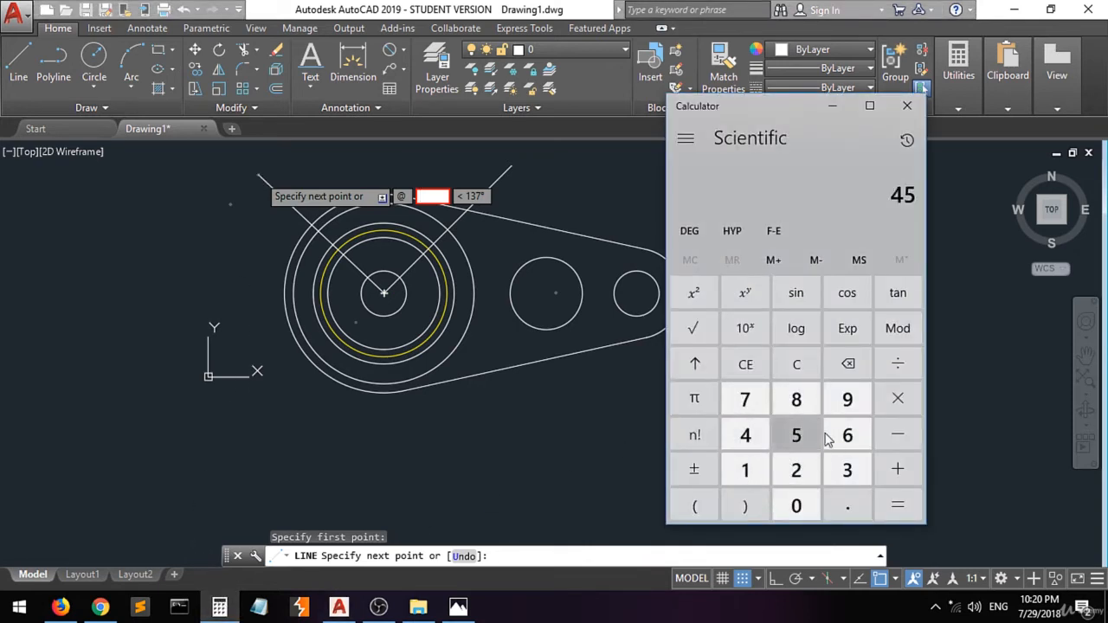
left_click(897, 469)
left_click(847, 398)
left_click(796, 506)
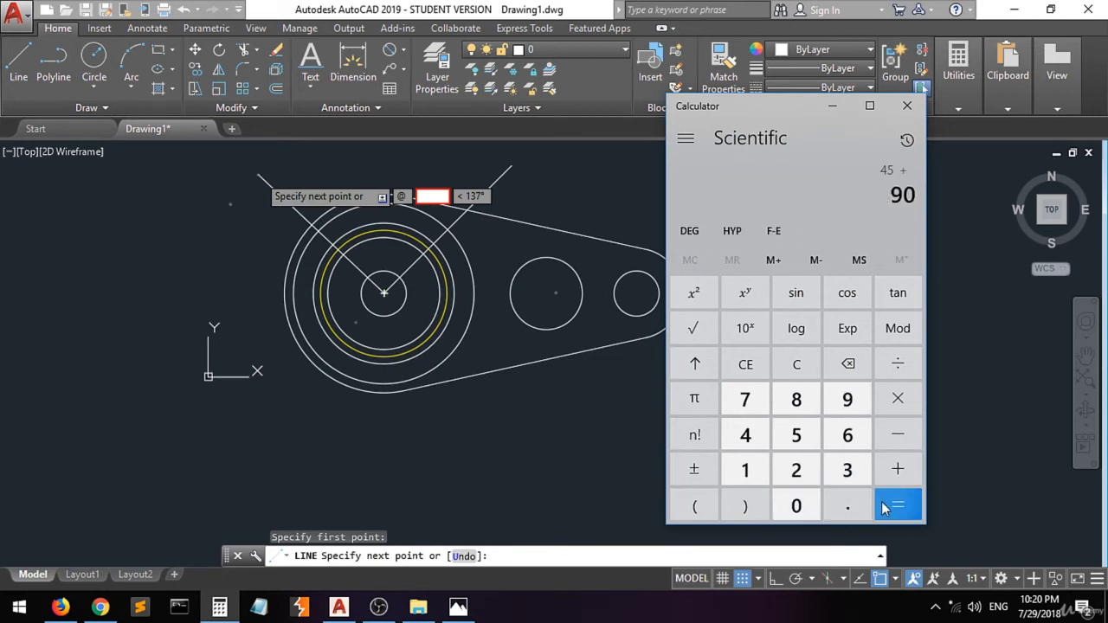
left_click(898, 505)
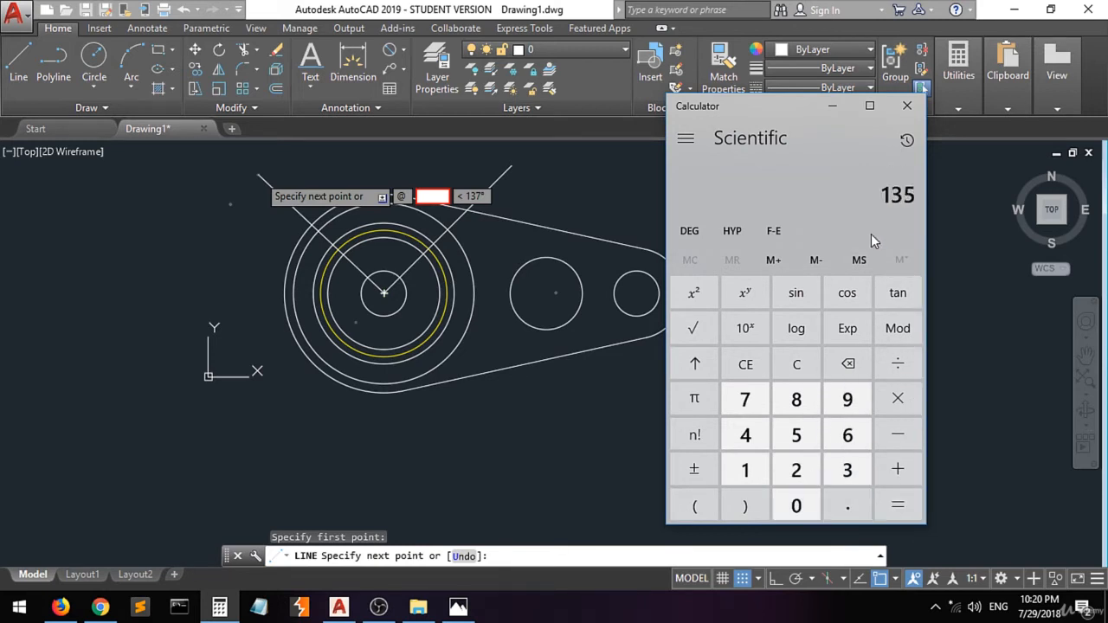
left_click(826, 113)
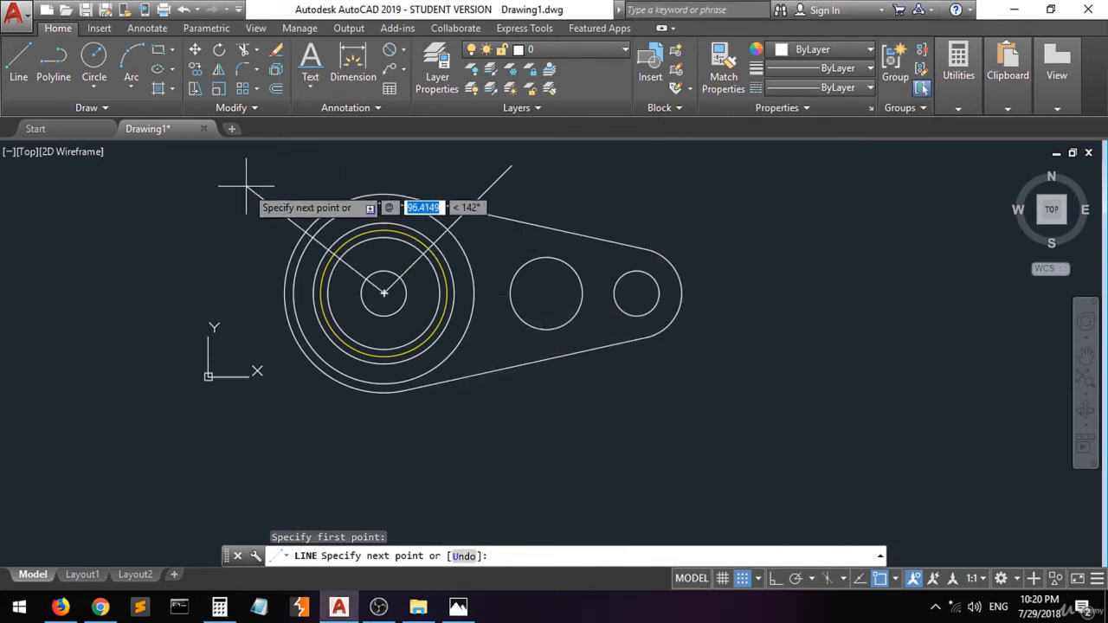
- Finish the second line with a length of 135 at an angle of 135°
type("135")
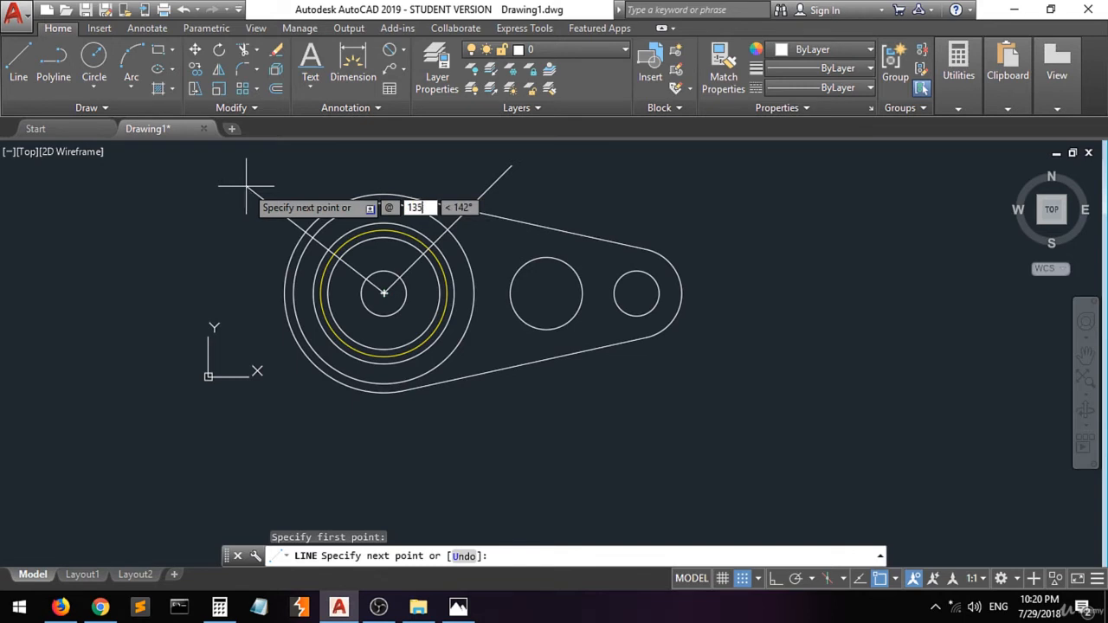
key("Tab")
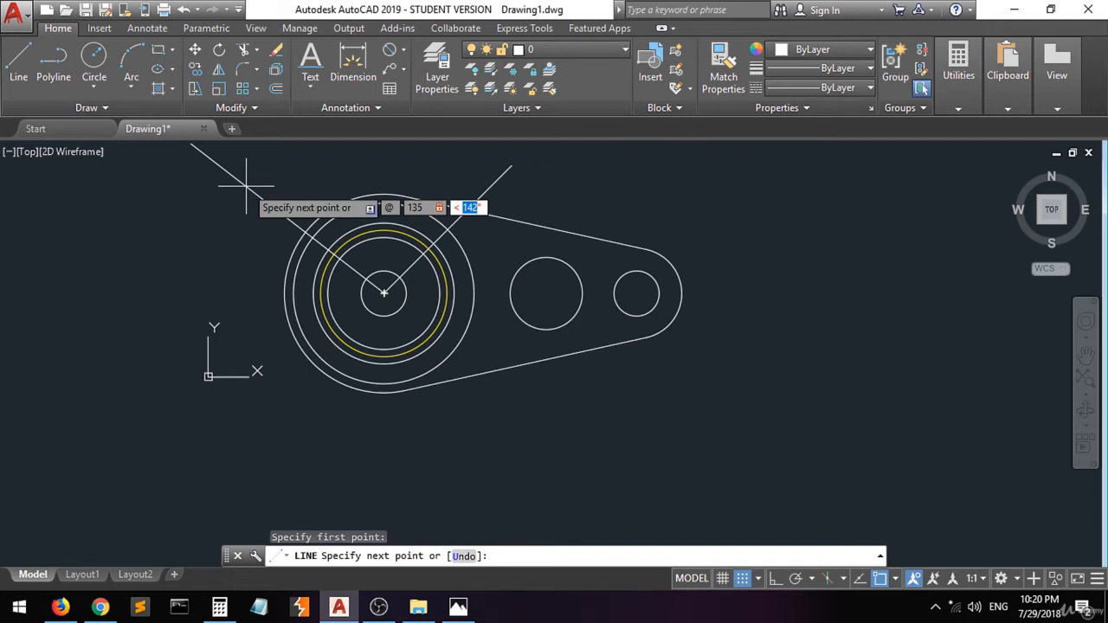
type("1")
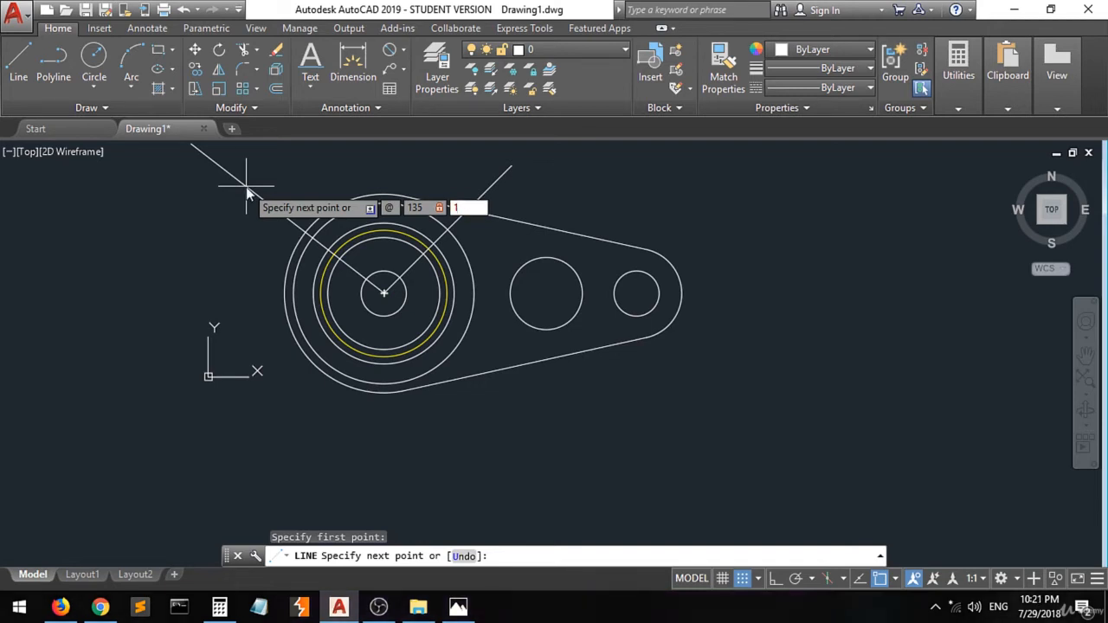
type("35")
key("Return")
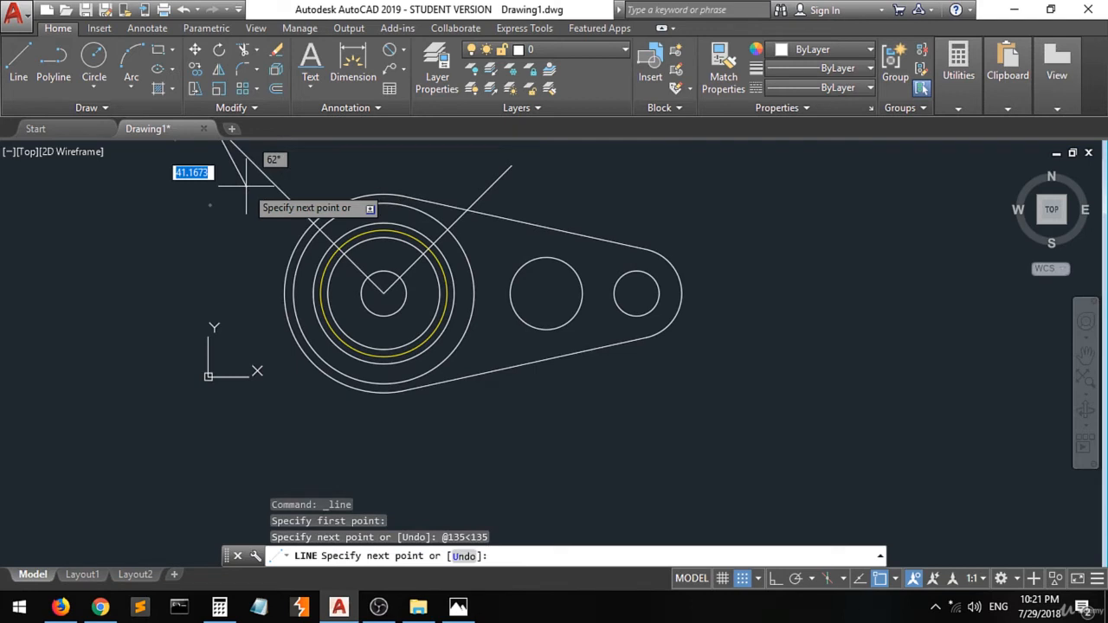
scroll(247, 184, "down", 3)
left_click(181, 202)
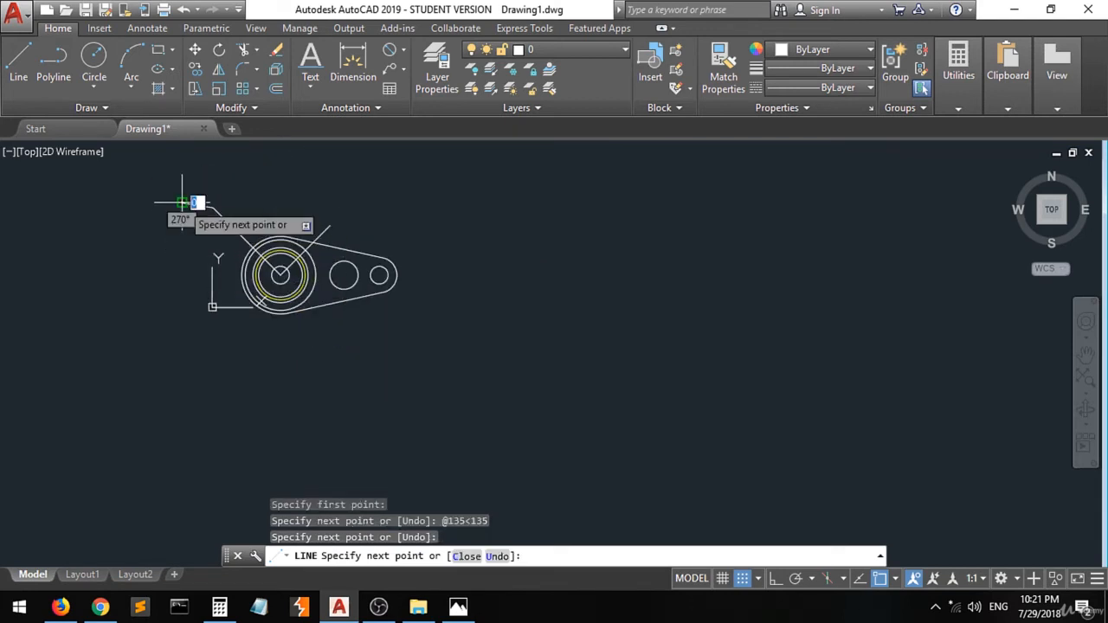
key("Return")
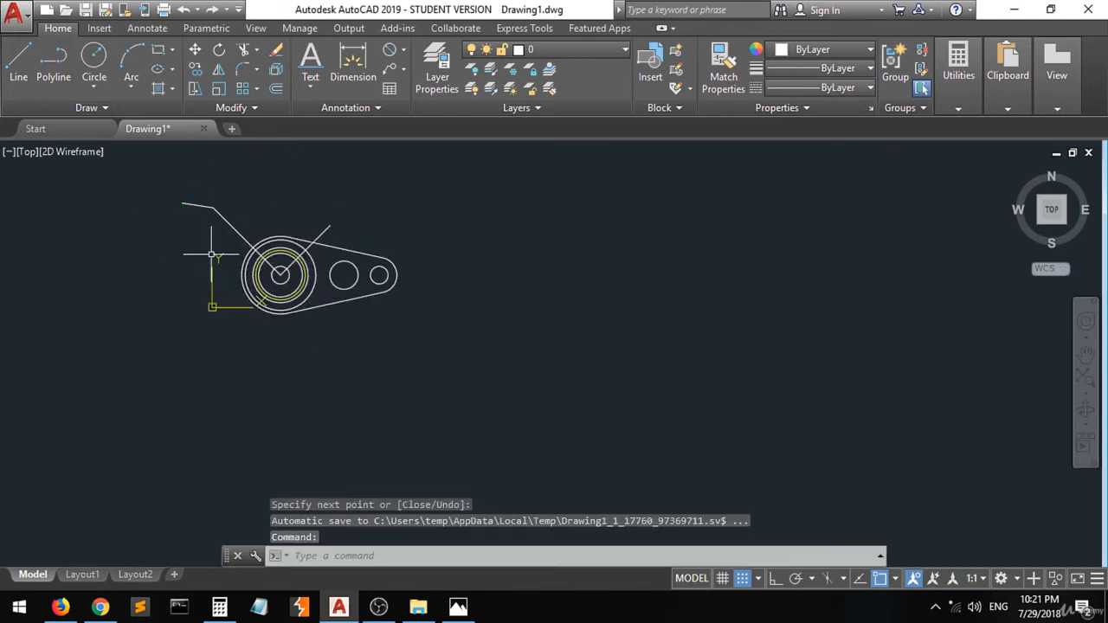
- Check the angle between the two radial lines with an angular dimension, then delete that dimension
scroll(240, 266, "up", 2)
scroll(299, 277, "up", 2)
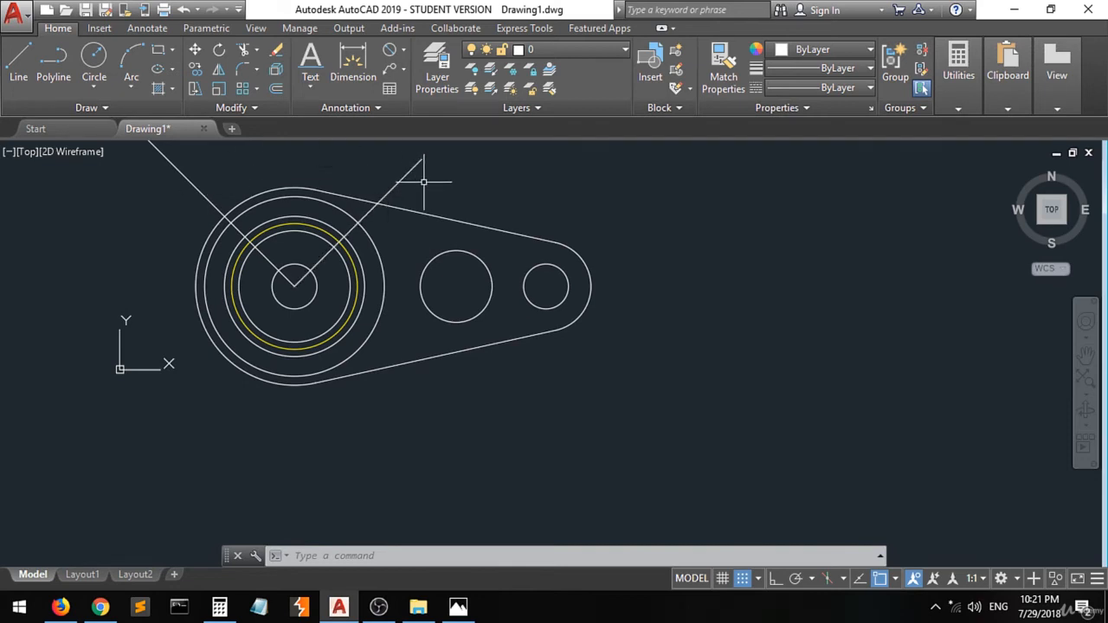
left_click(402, 50)
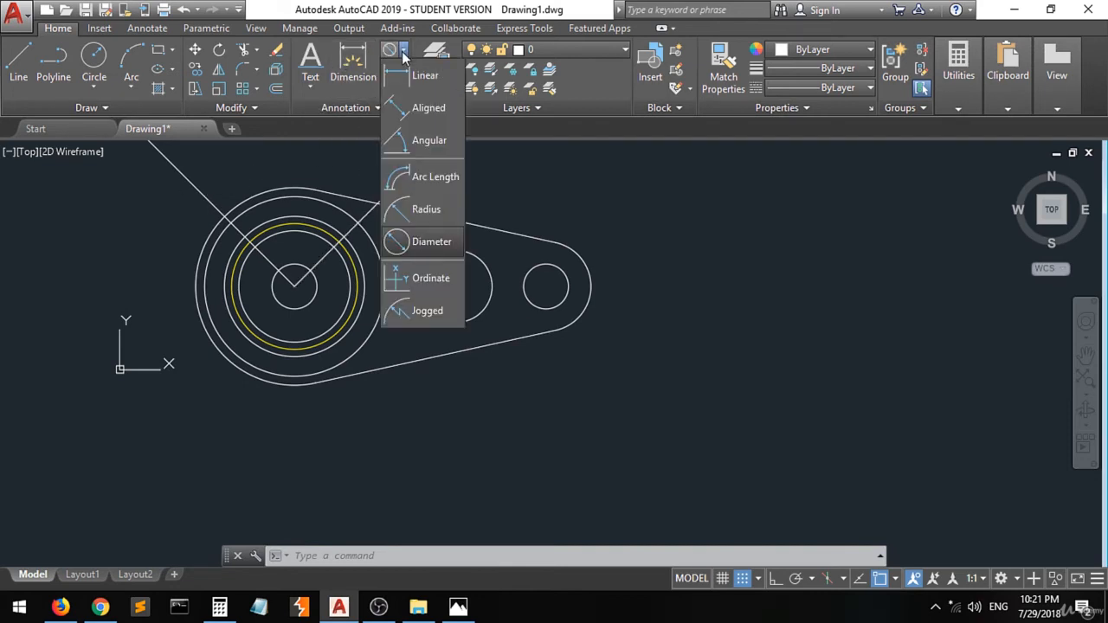
left_click(421, 141)
left_click(415, 173)
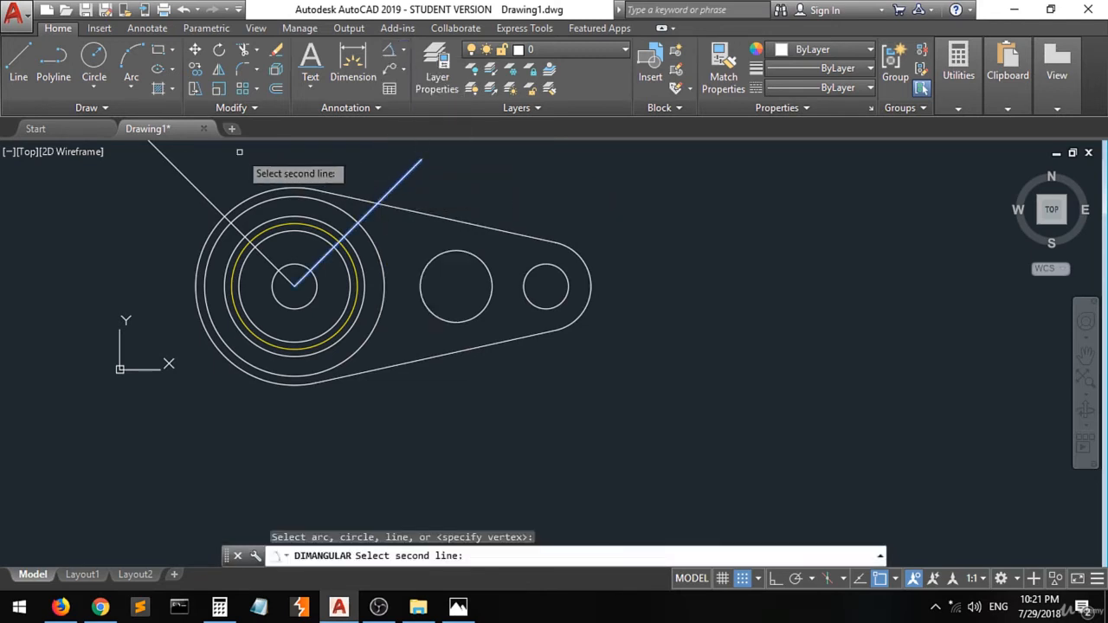
left_click(192, 179)
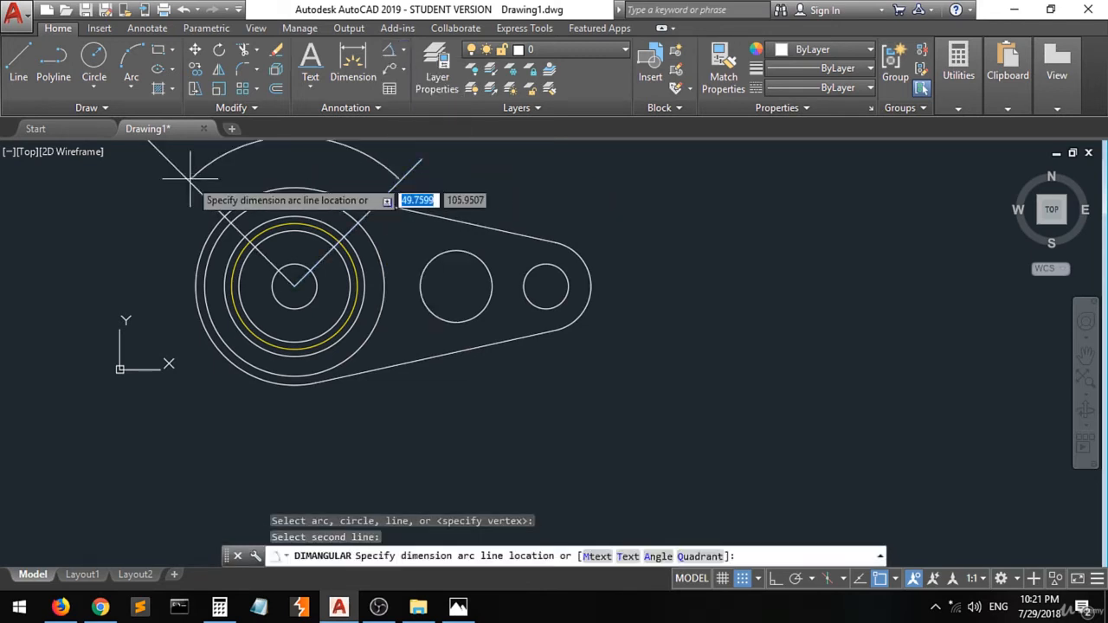
left_click(281, 177)
scroll(295, 177, "up", 5)
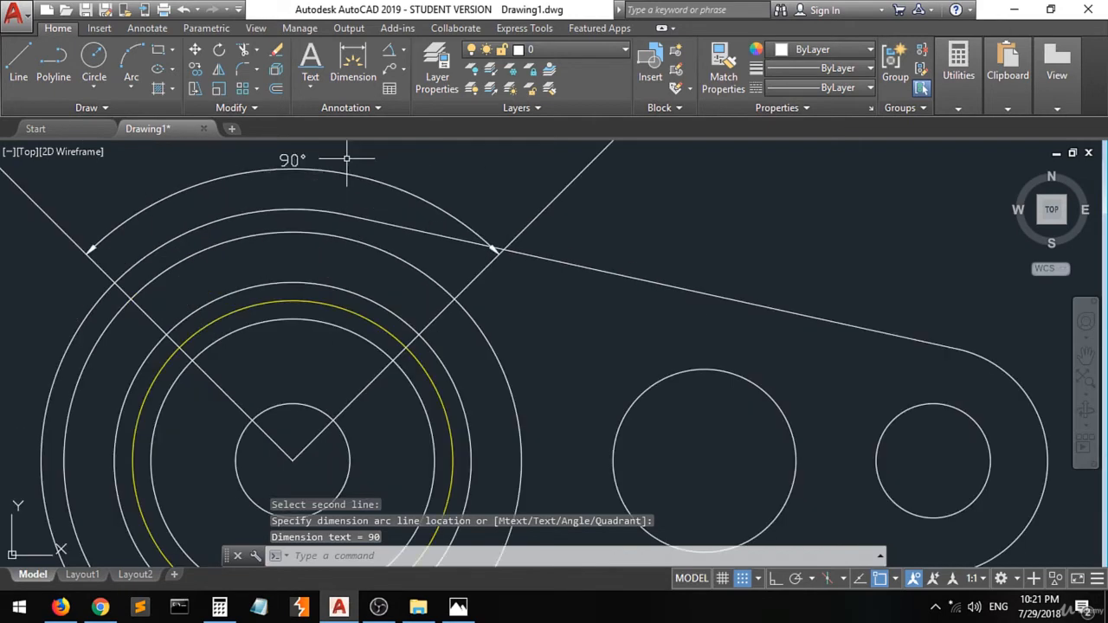
left_click(381, 169)
left_click(276, 184)
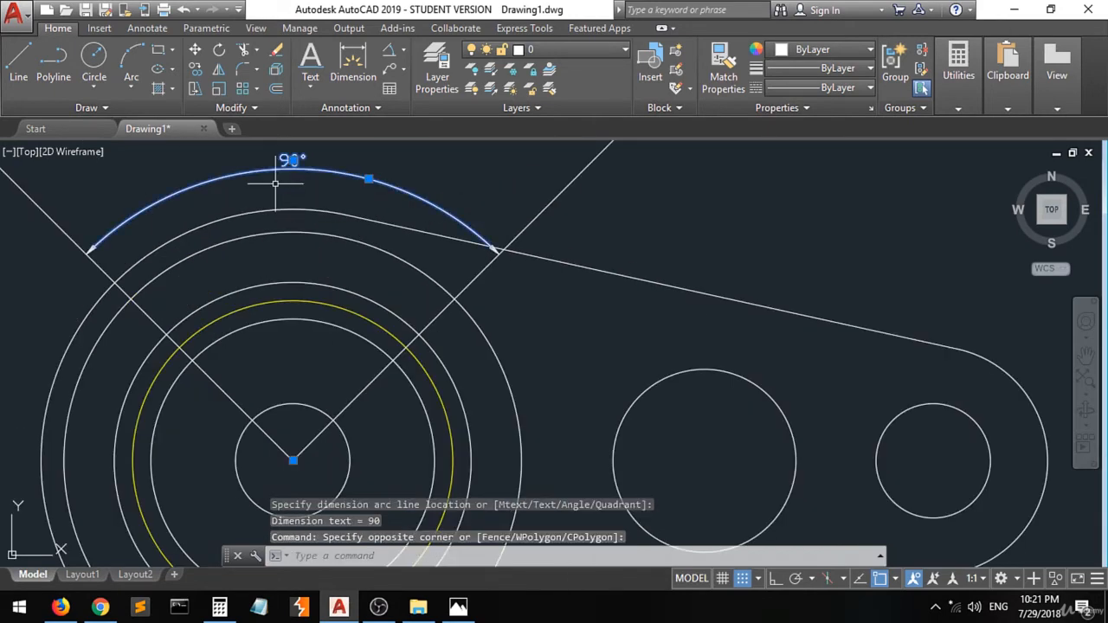
key("Delete")
- Draw a circle of 16 mm diameter centred where the 45° radial line crosses the yellow circle
scroll(277, 182, "down", 4)
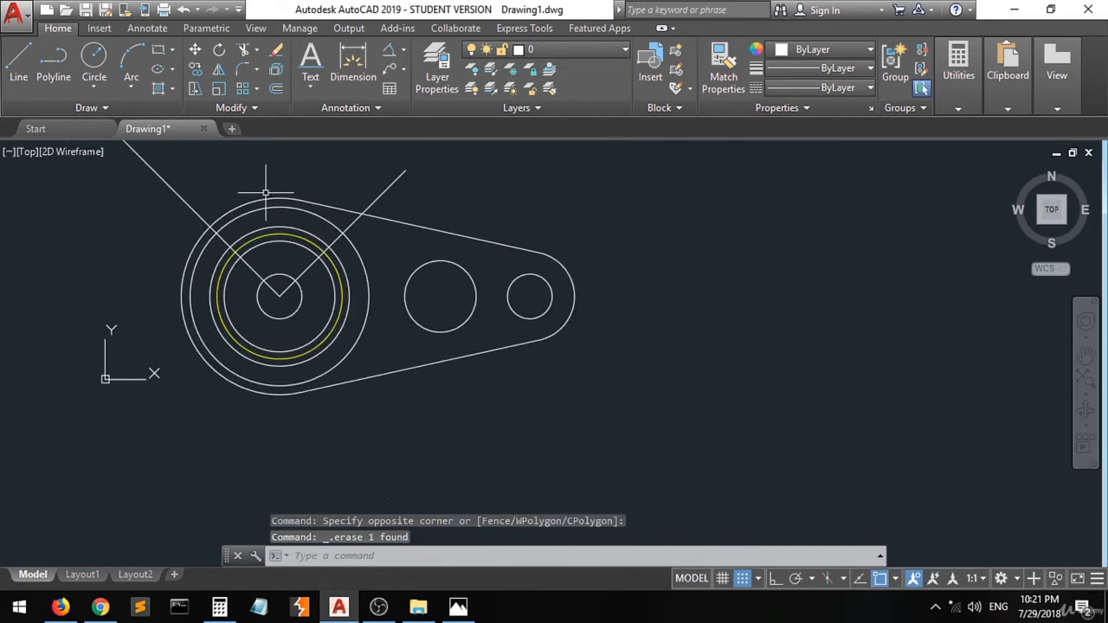
scroll(279, 293, "up", 2)
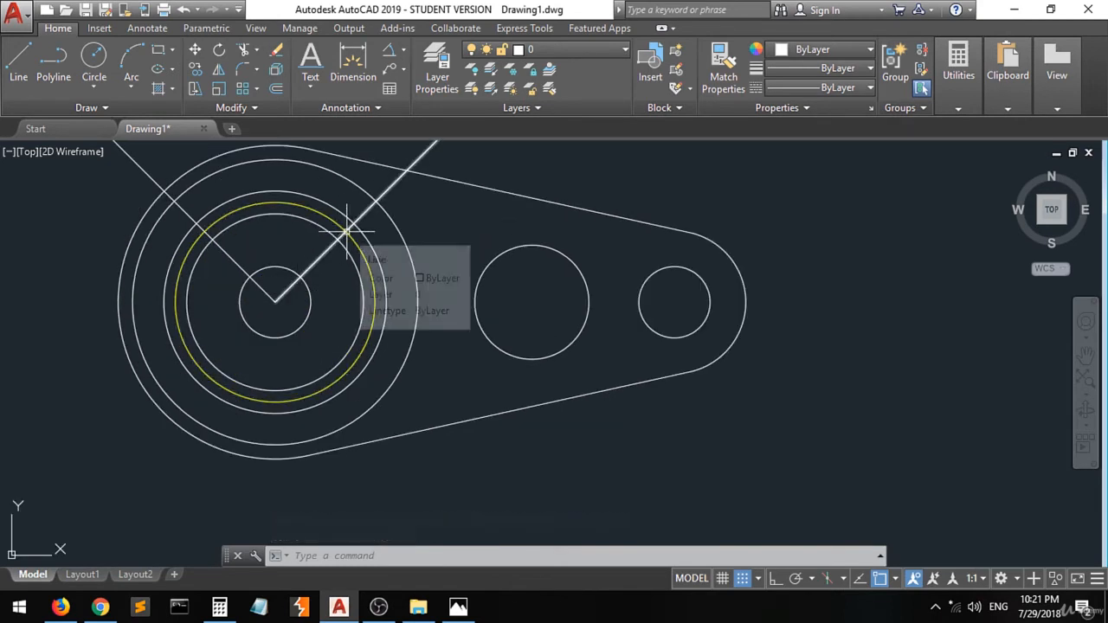
scroll(346, 231, "up", 2)
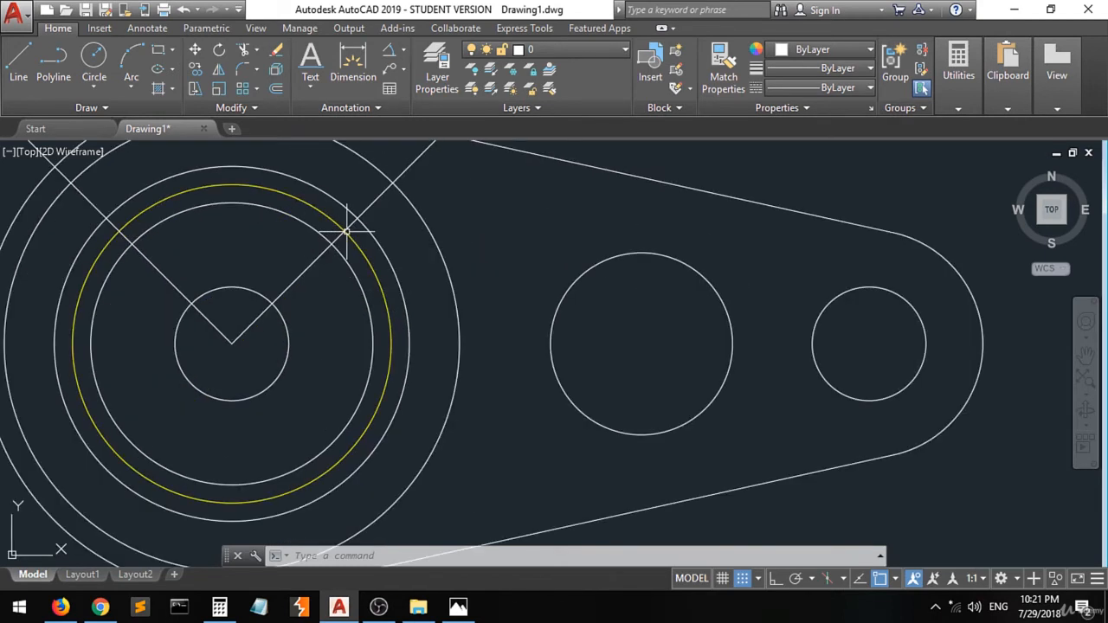
left_click(93, 67)
left_click(458, 608)
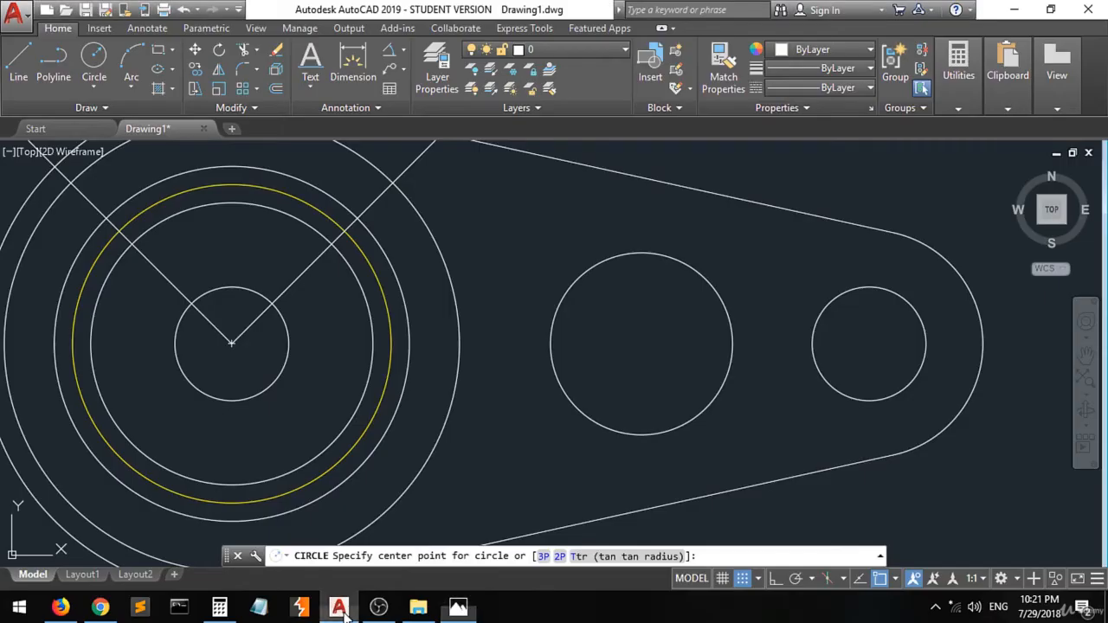
left_click(339, 607)
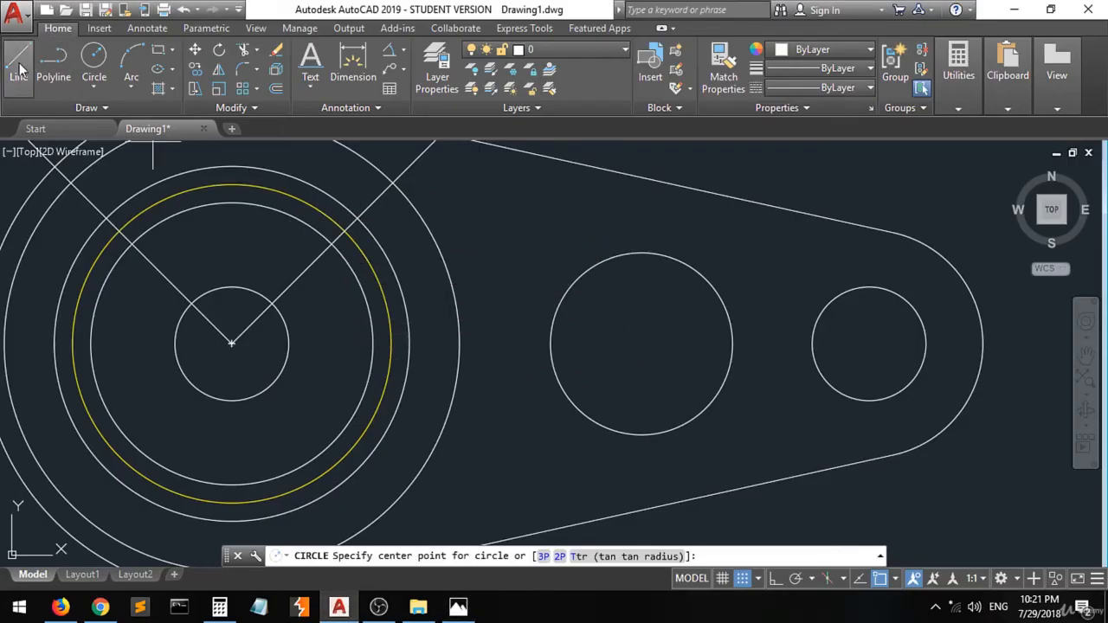
left_click(94, 57)
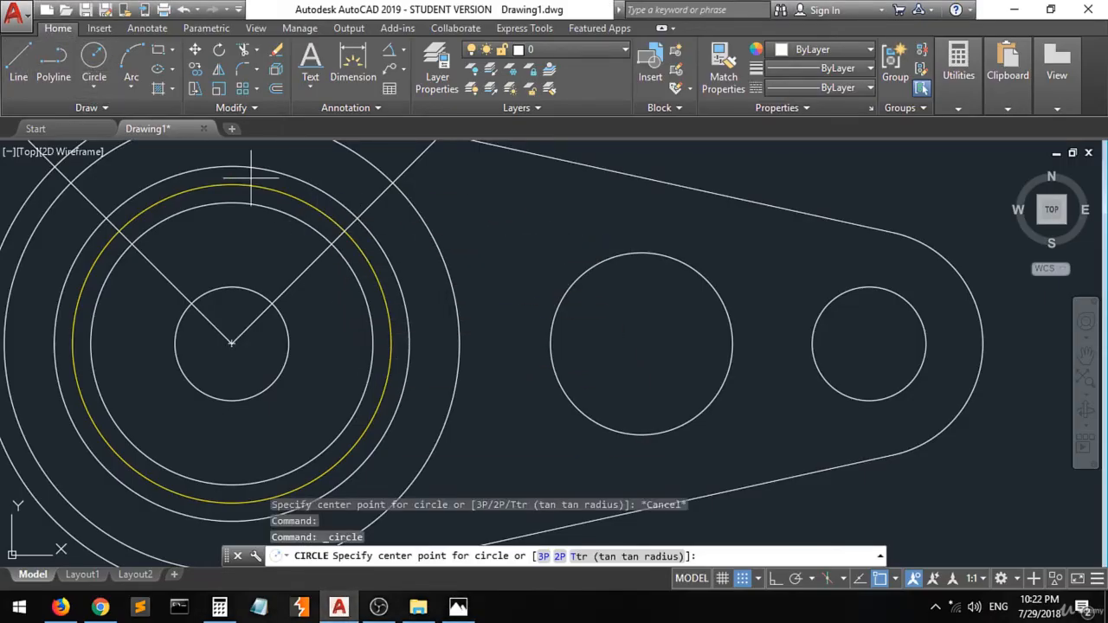
left_click(344, 230)
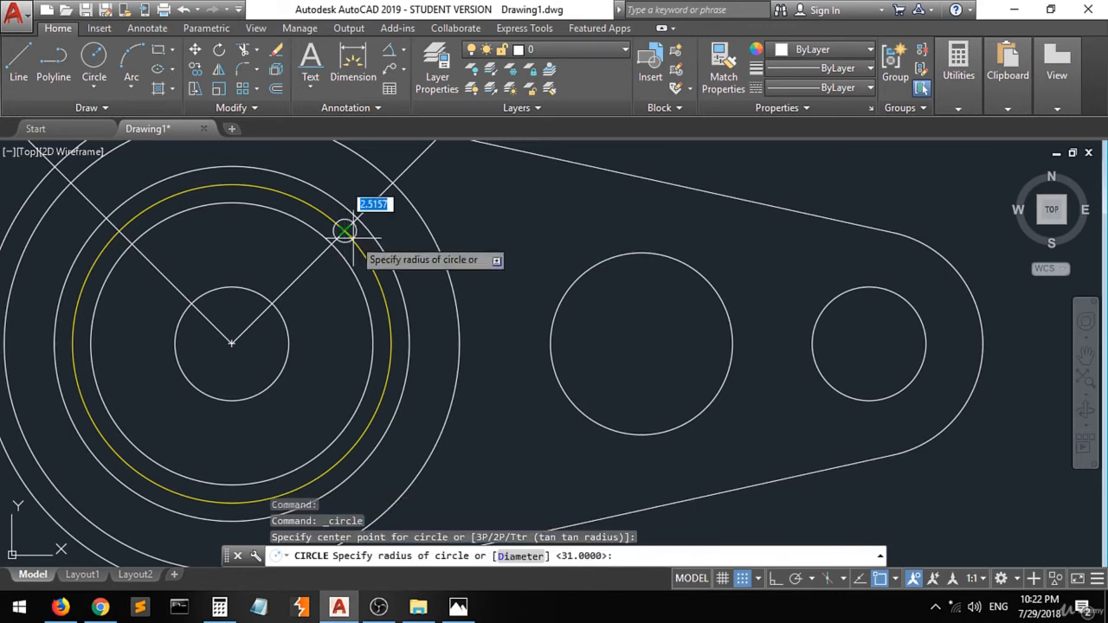
type("d")
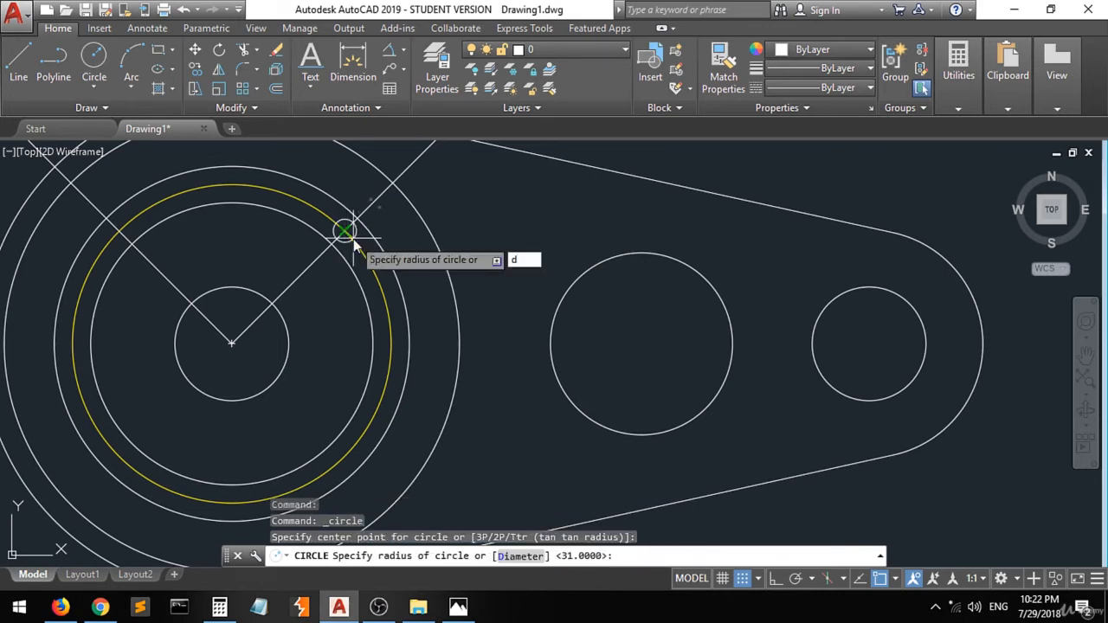
key("Return")
type("16")
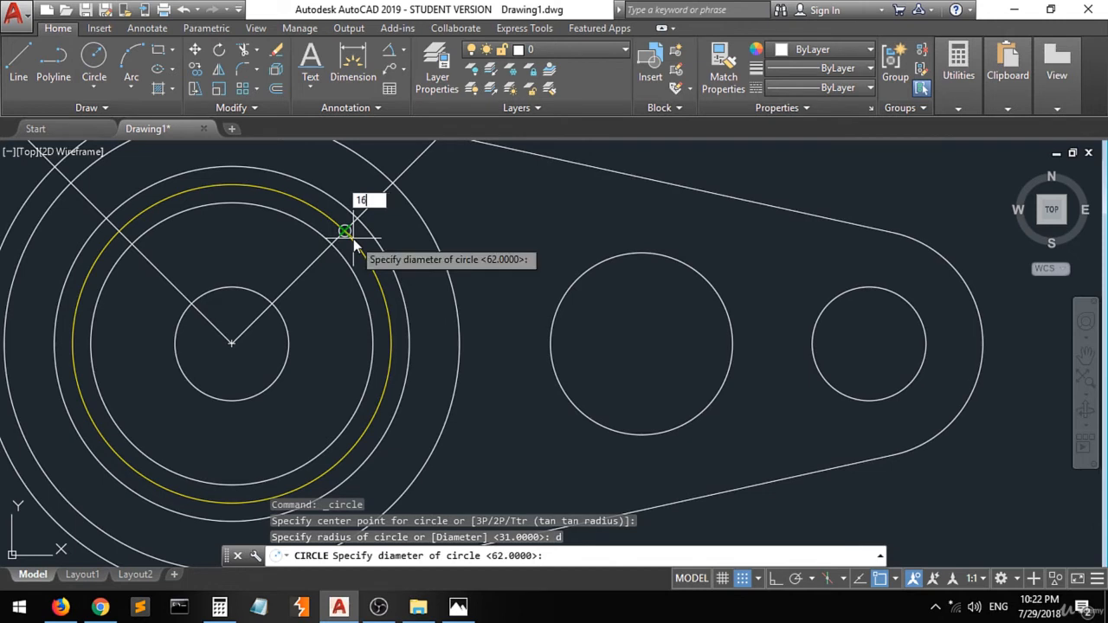
key("Return")
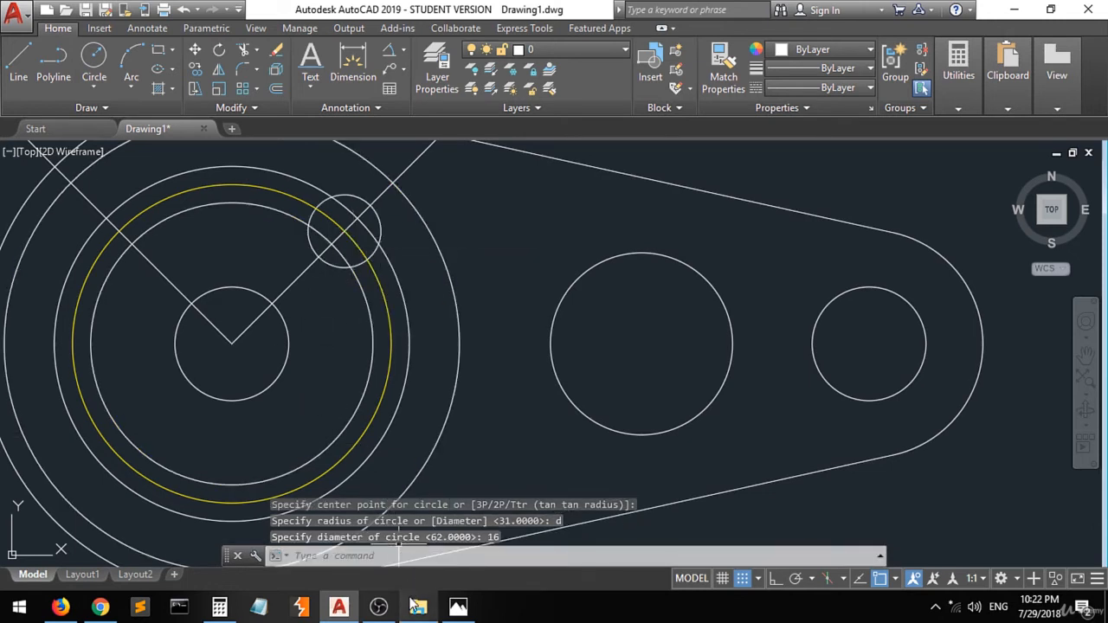
- Check the reference image again for the slot dimensions
mouse_move(413, 604)
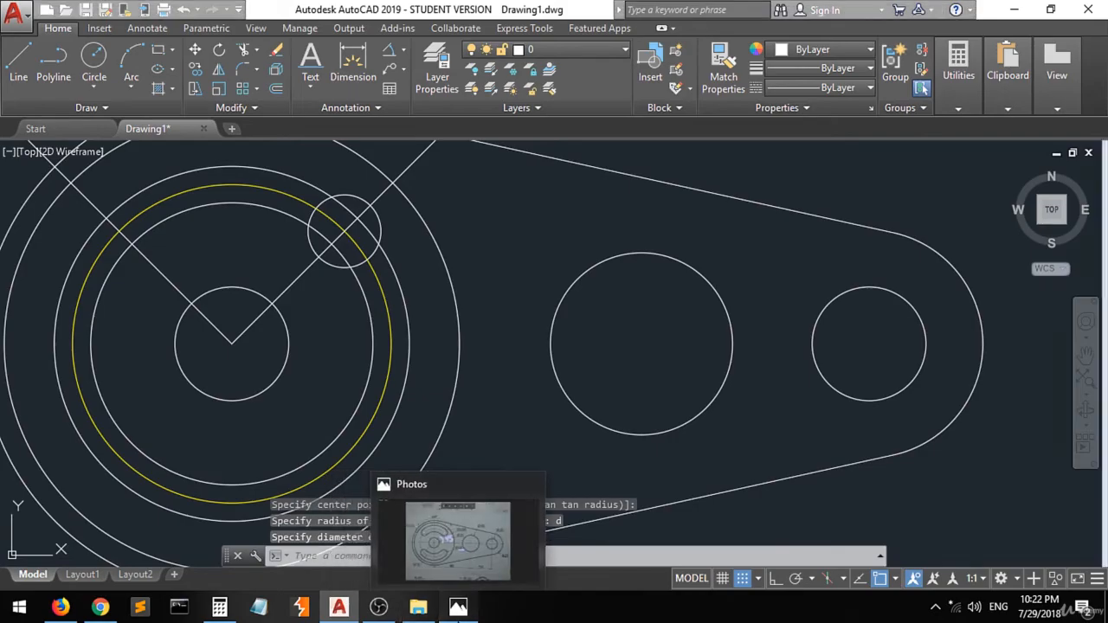
left_click(458, 605)
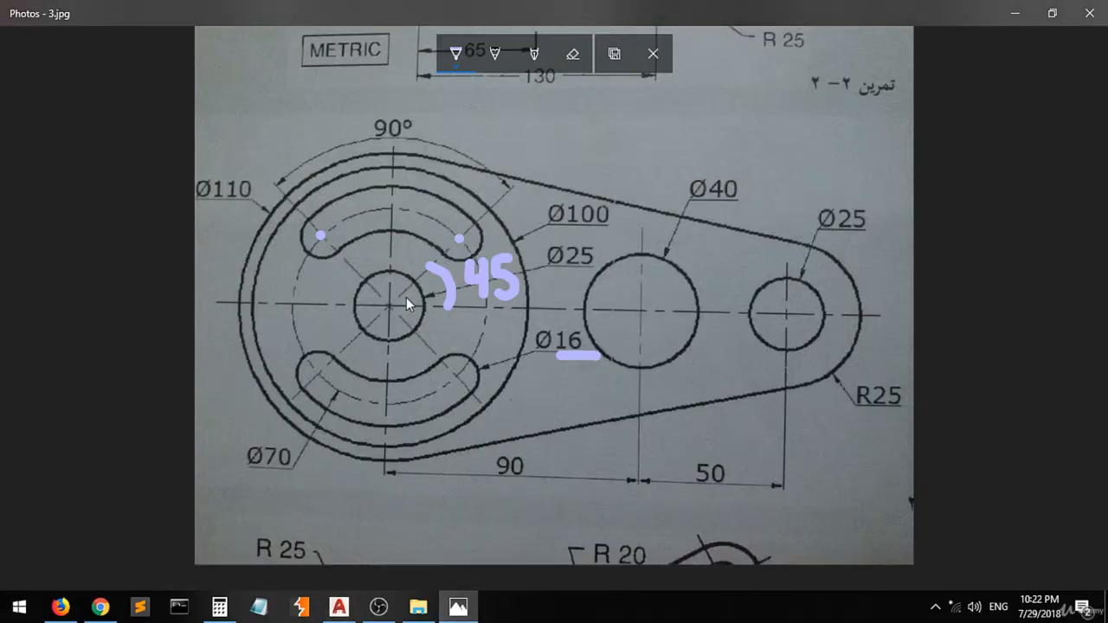
left_click(458, 606)
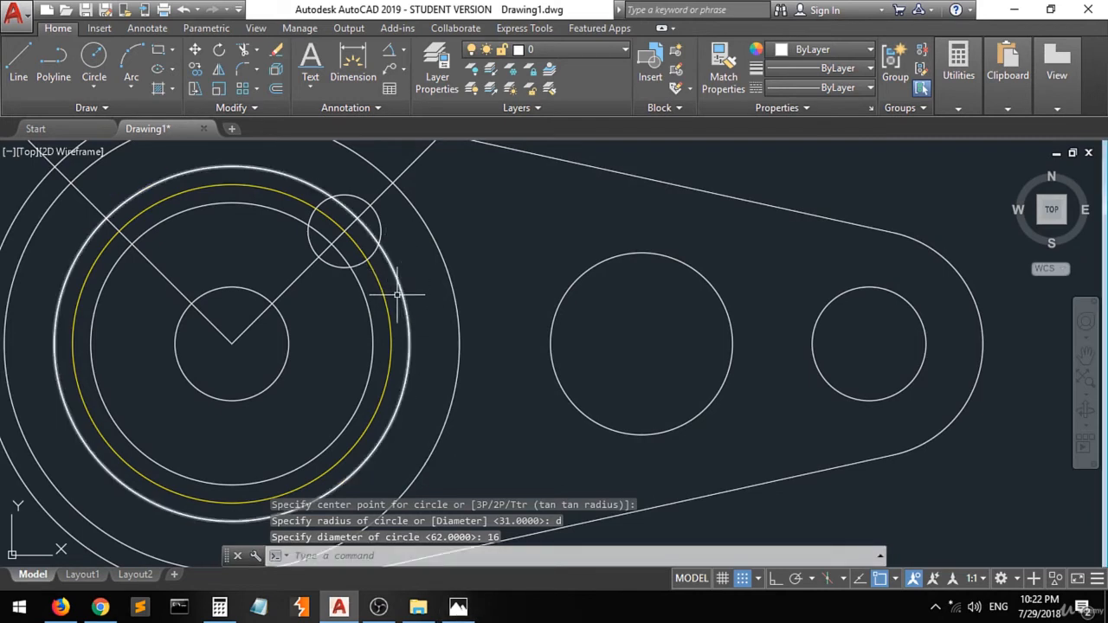
left_click(403, 50)
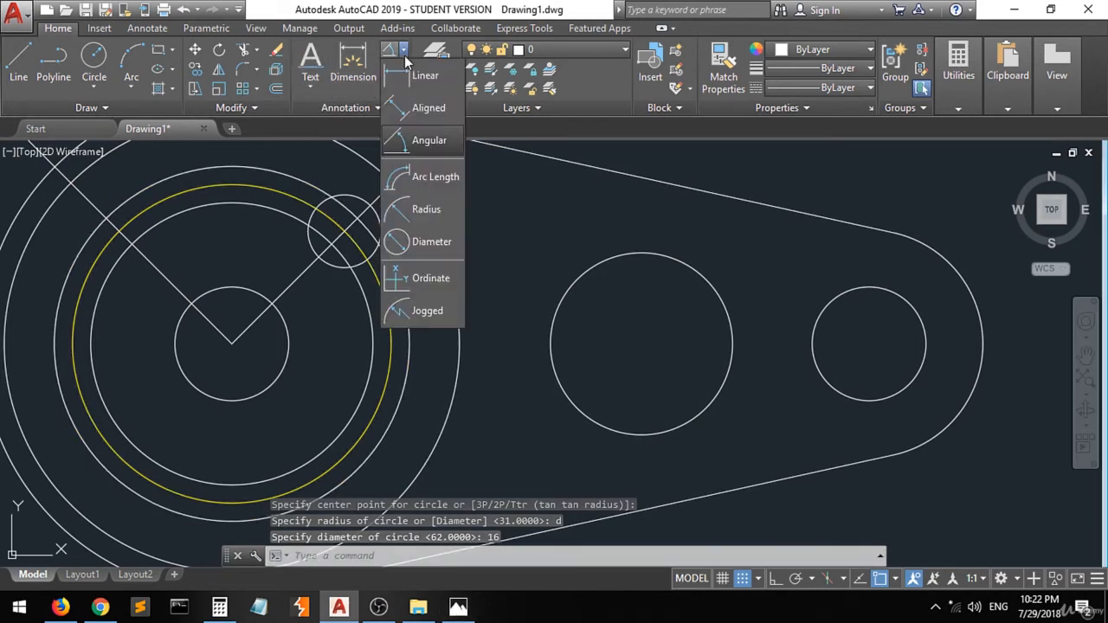
left_click(420, 76)
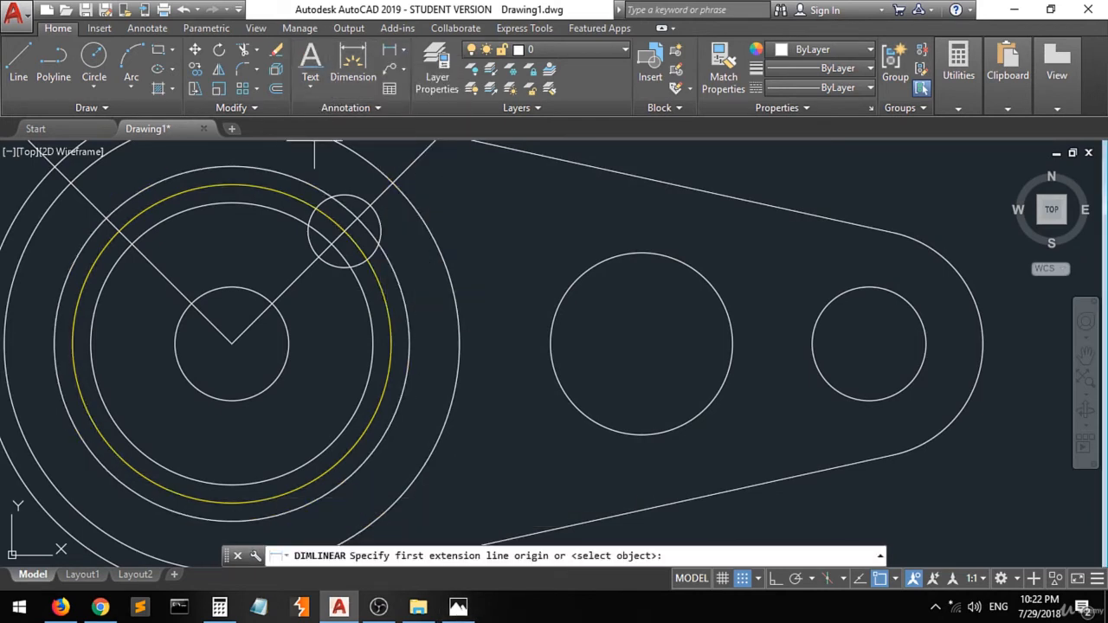
left_click(391, 344)
left_click(373, 344)
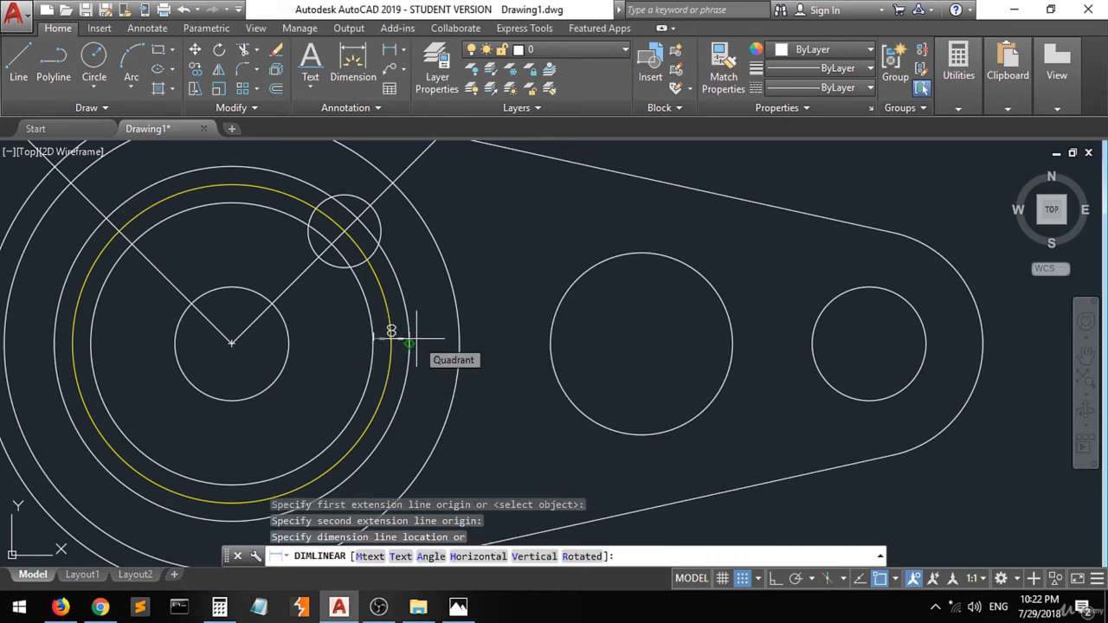
key("Escape")
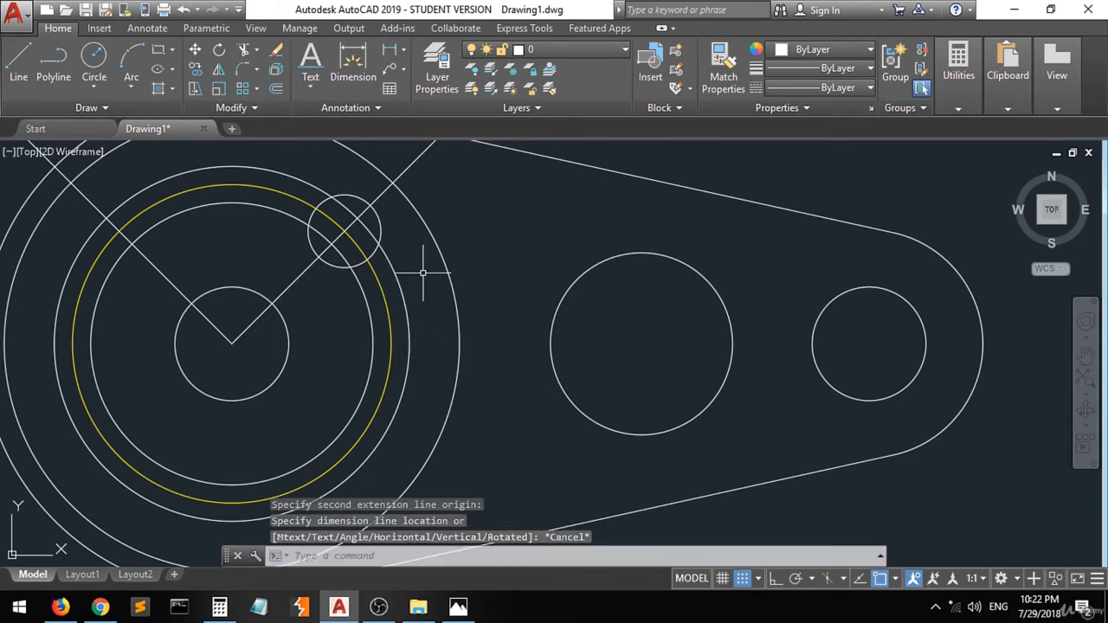
- Delete the two circles lying just inside and just outside the yellow circle
left_click(401, 311)
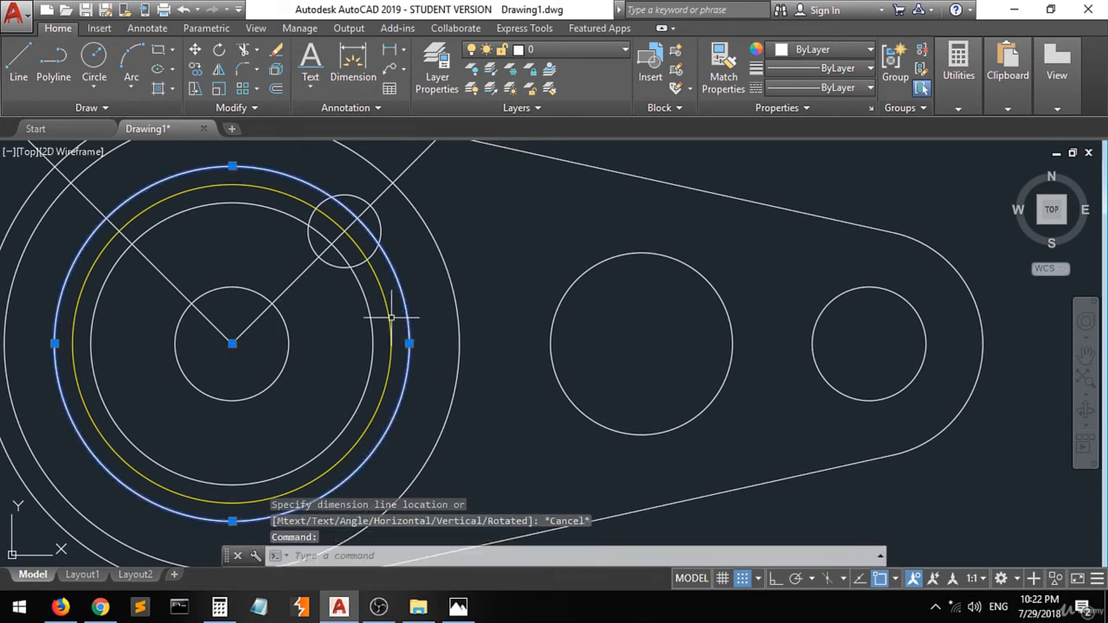
left_click(371, 320)
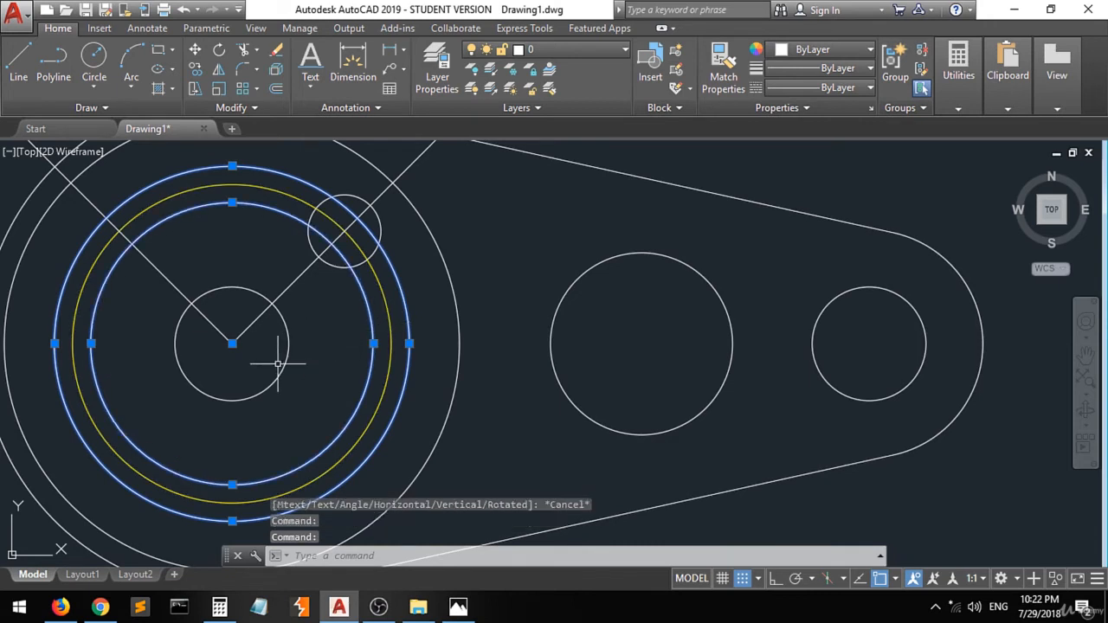
key("Delete")
- Delete the short stray line segment attached to the upper end of the left radial line
scroll(278, 364, "down", 4)
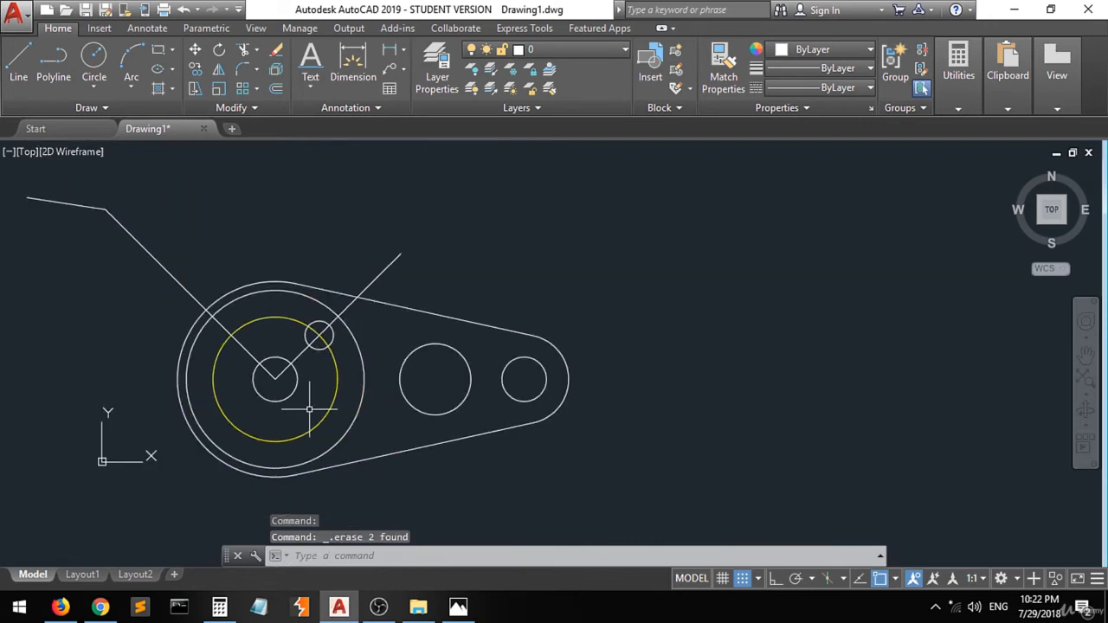
left_click(83, 204)
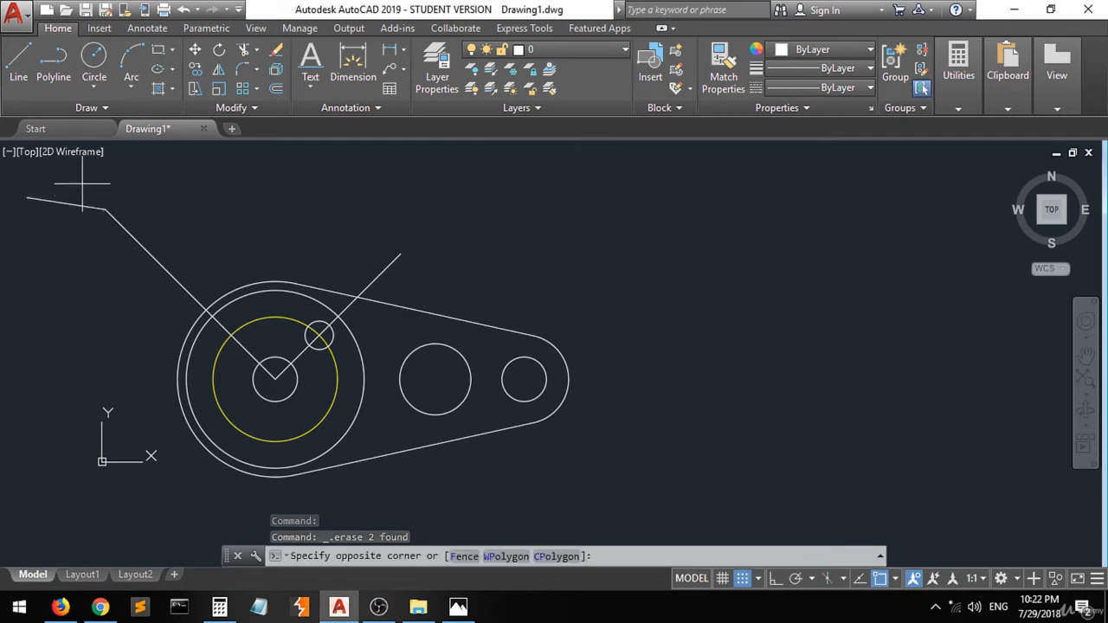
key("Delete")
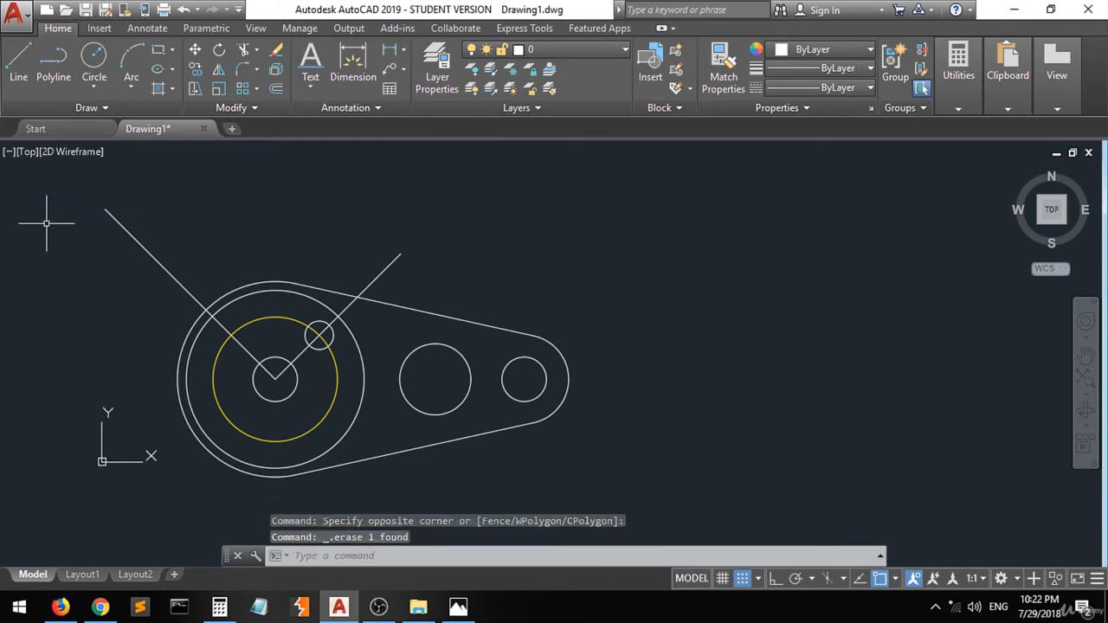
- Draw a second 16 mm diameter circle centred where the left radial line crosses the yellow circle
scroll(290, 357, "up", 2)
left_click(94, 61)
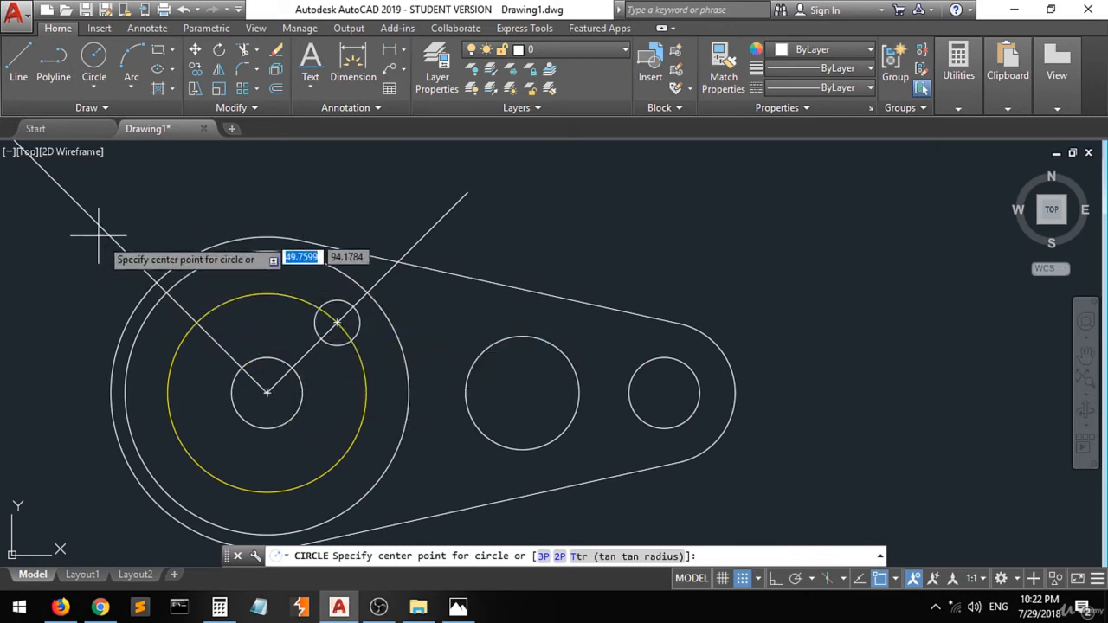
left_click(197, 322)
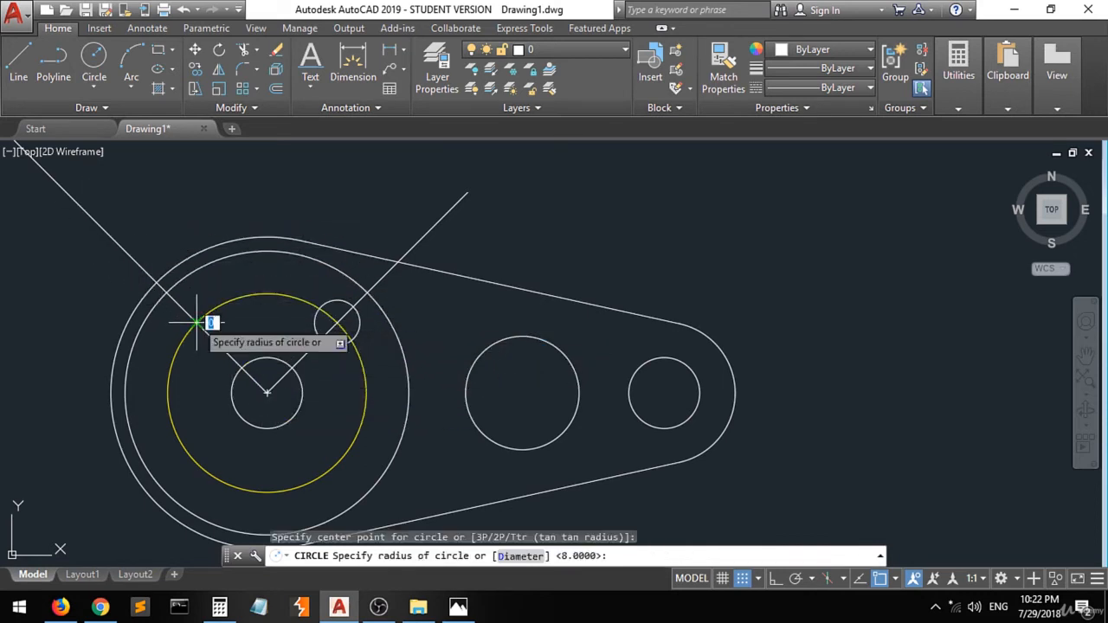
type("d")
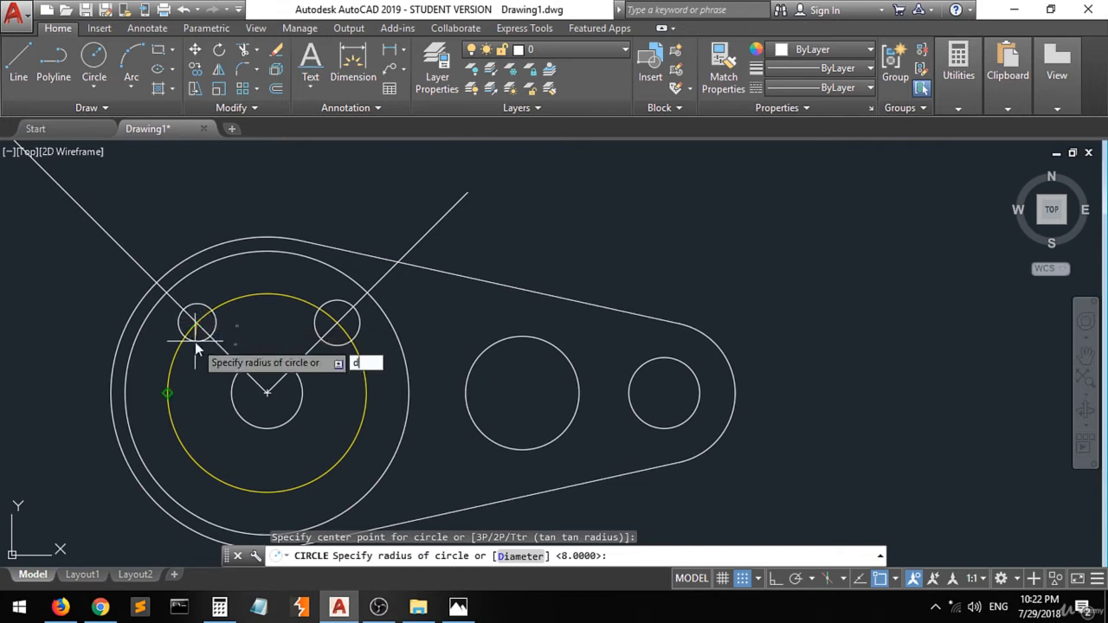
key("Return")
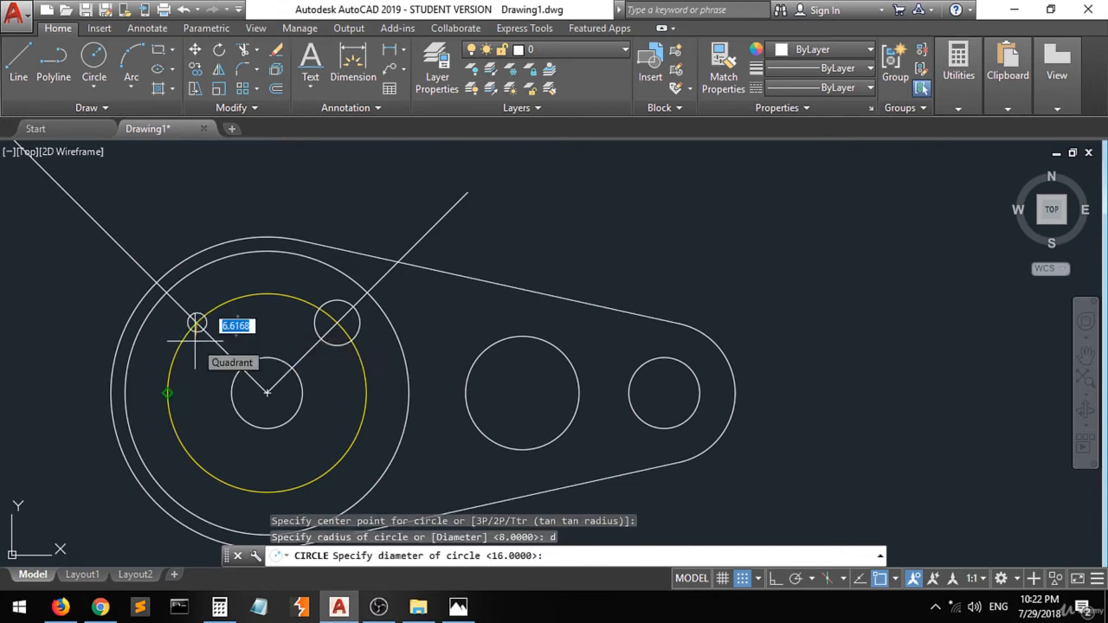
type("16")
key("Return")
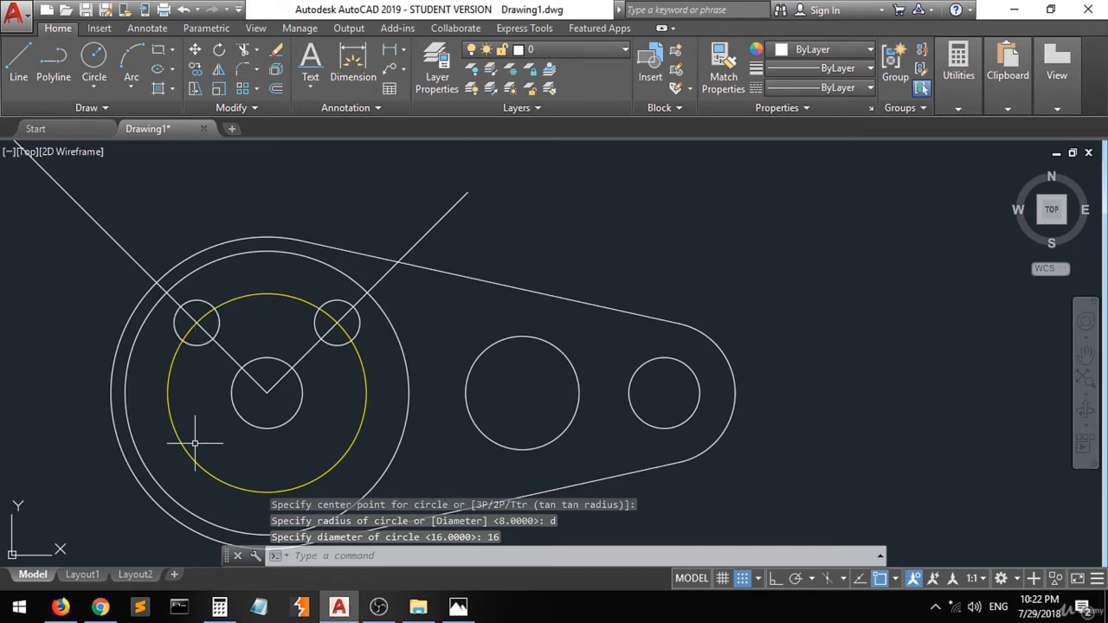
- Delete both radial construction lines
left_click(386, 272)
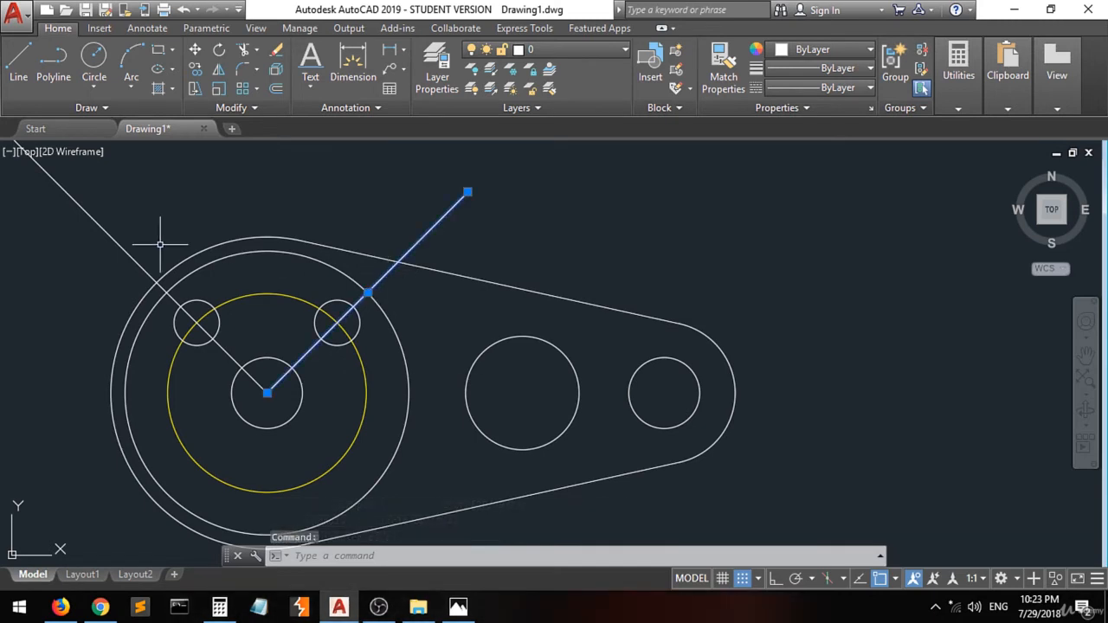
left_click(104, 226)
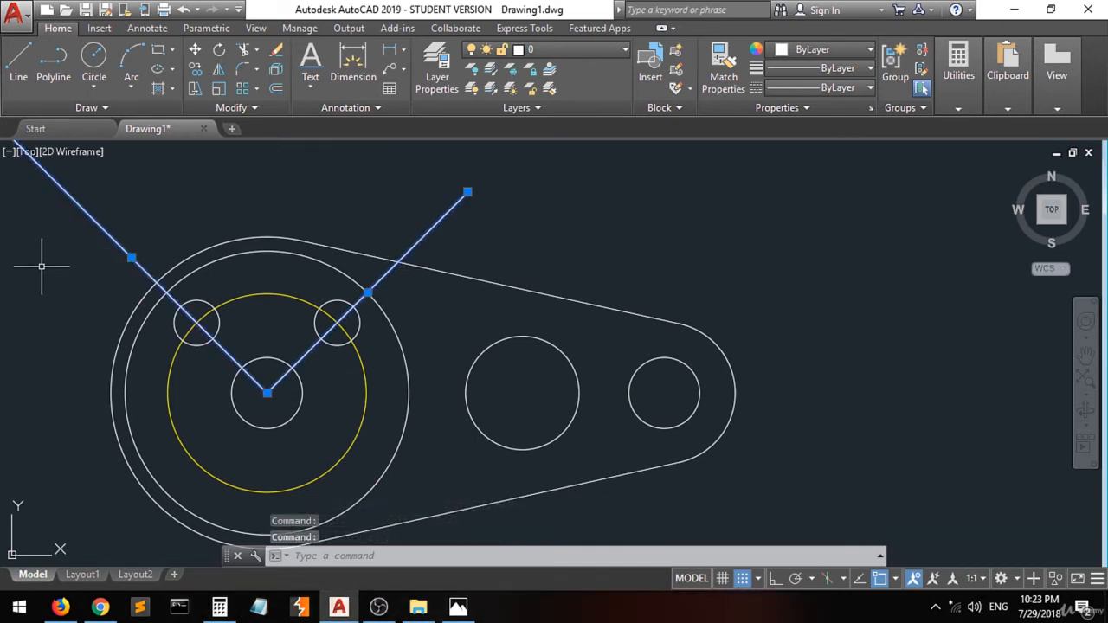
key("Delete")
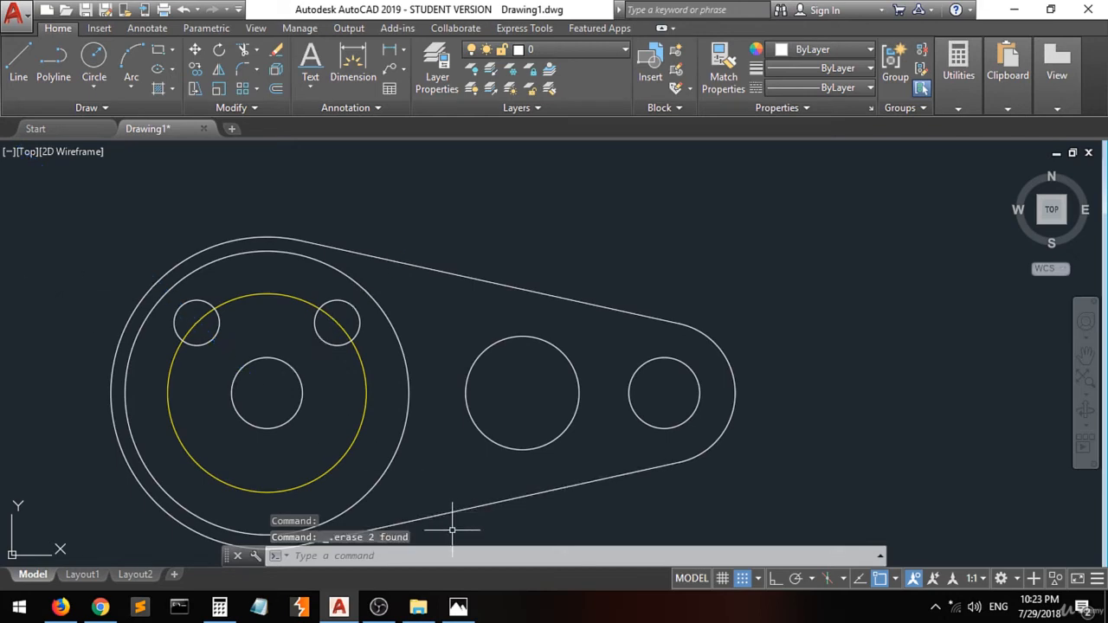
- Review the reference drawing for the curved slot dimensions
left_click(457, 607)
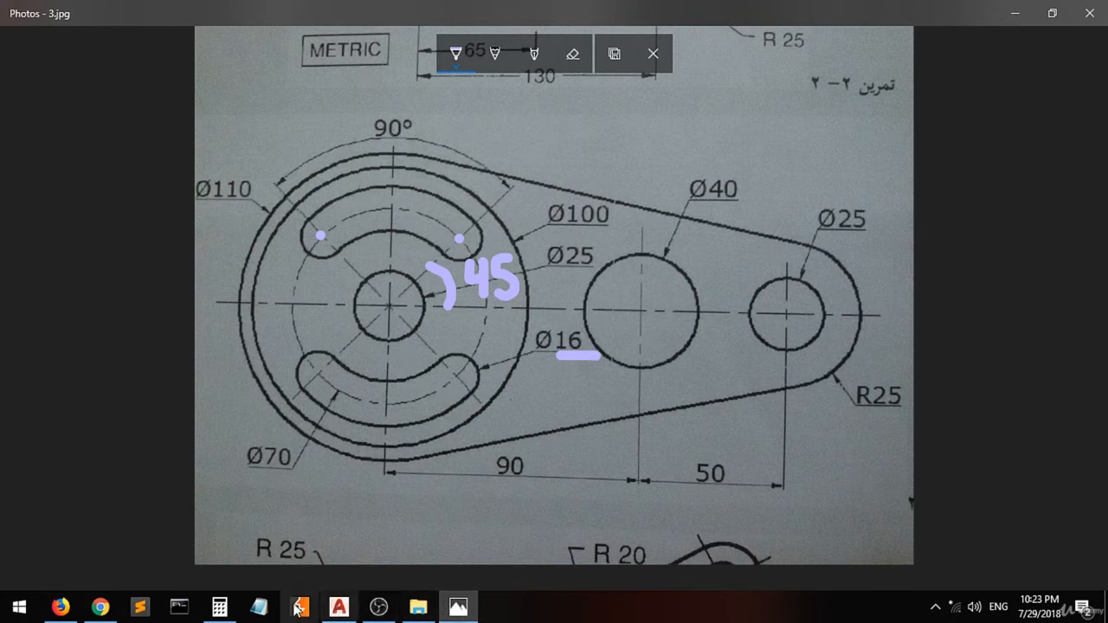
left_click(341, 609)
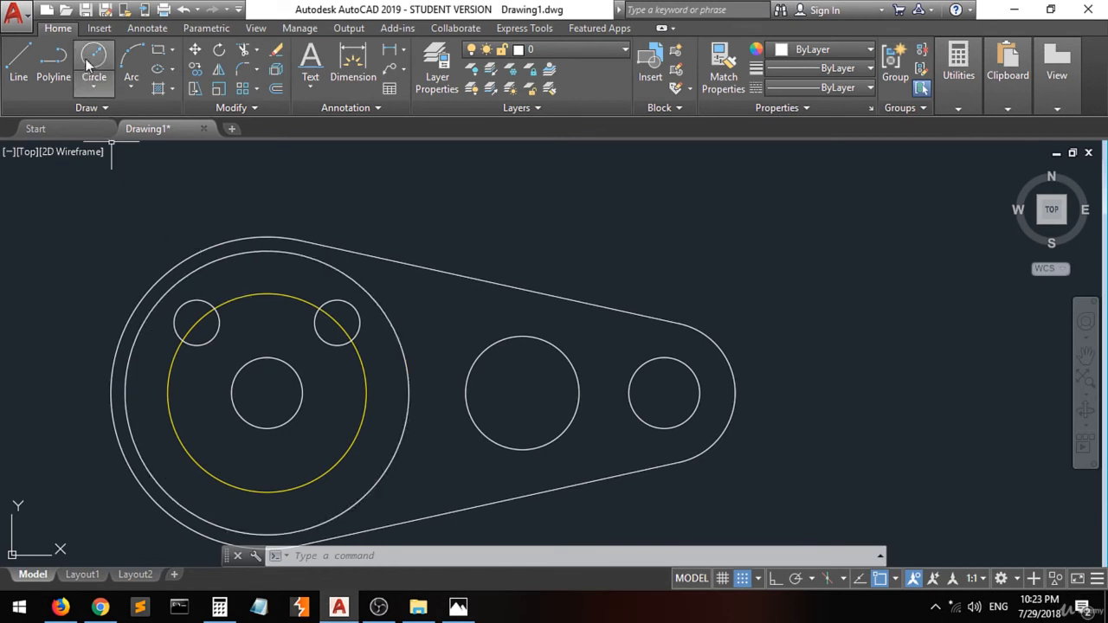
- Turn on the Quadrant and Tangent object snaps while starting a Start, Center, Angle arc
left_click(129, 89)
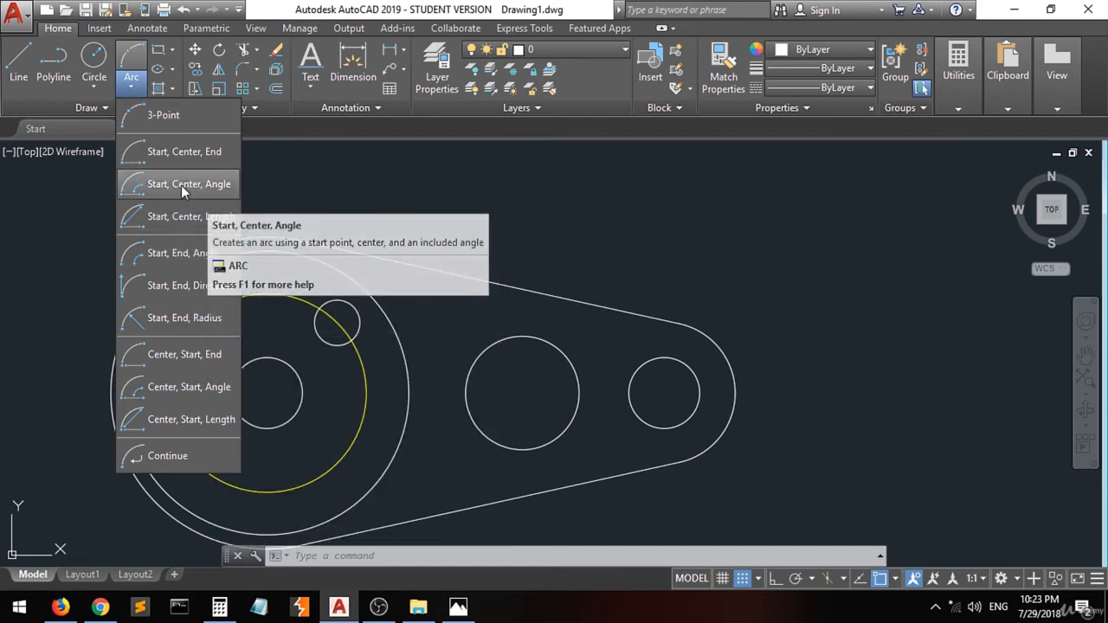
left_click(177, 186)
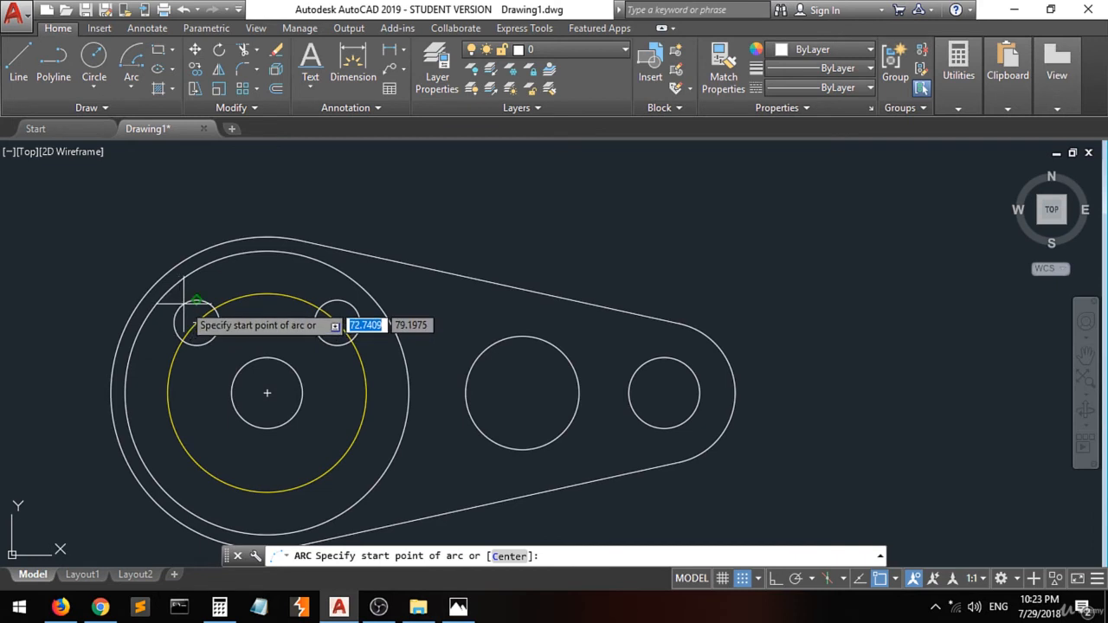
left_click(895, 580)
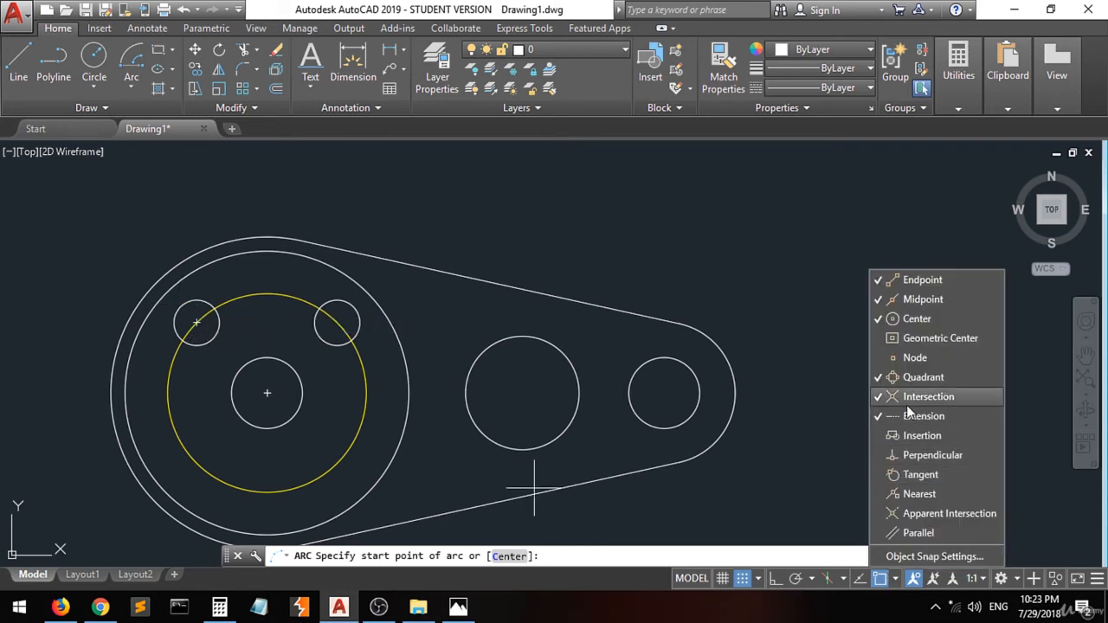
left_click(919, 380)
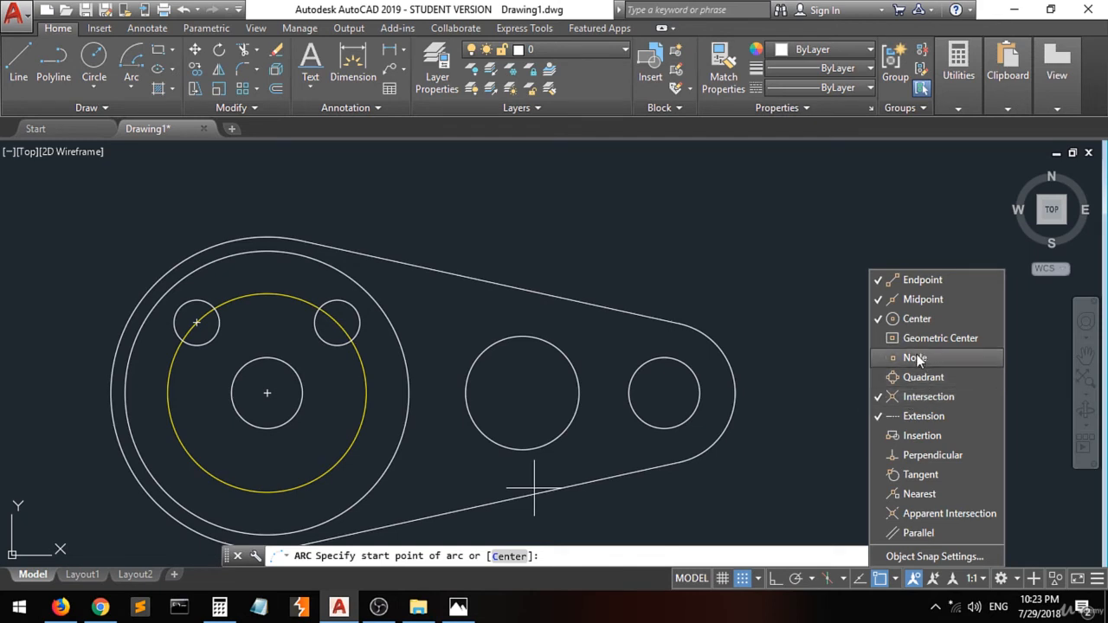
left_click(912, 473)
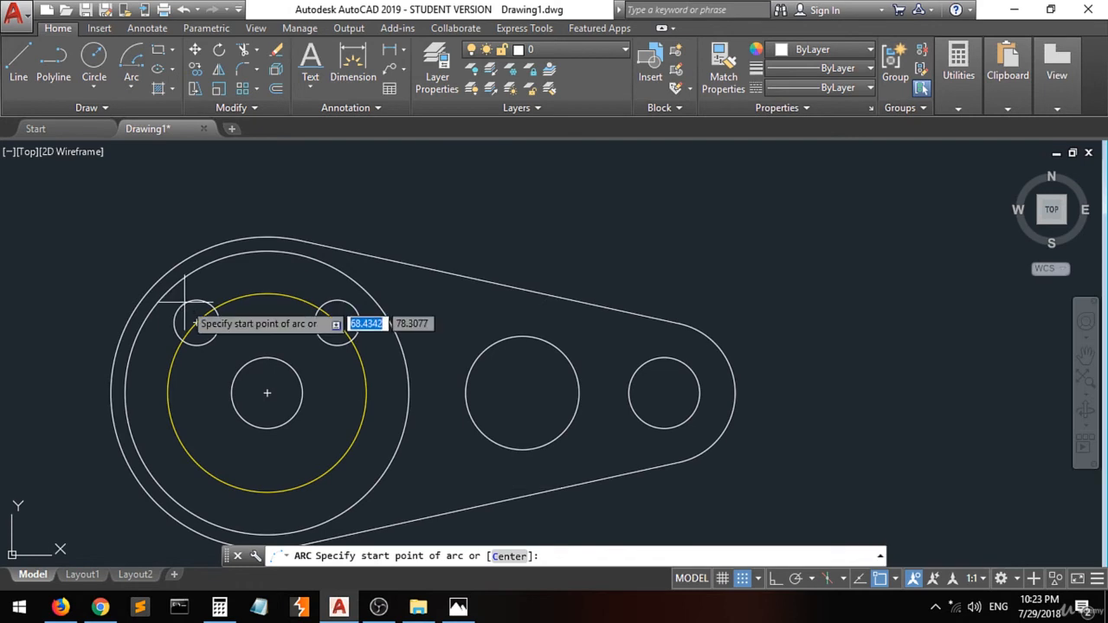
scroll(184, 307, "up", 3)
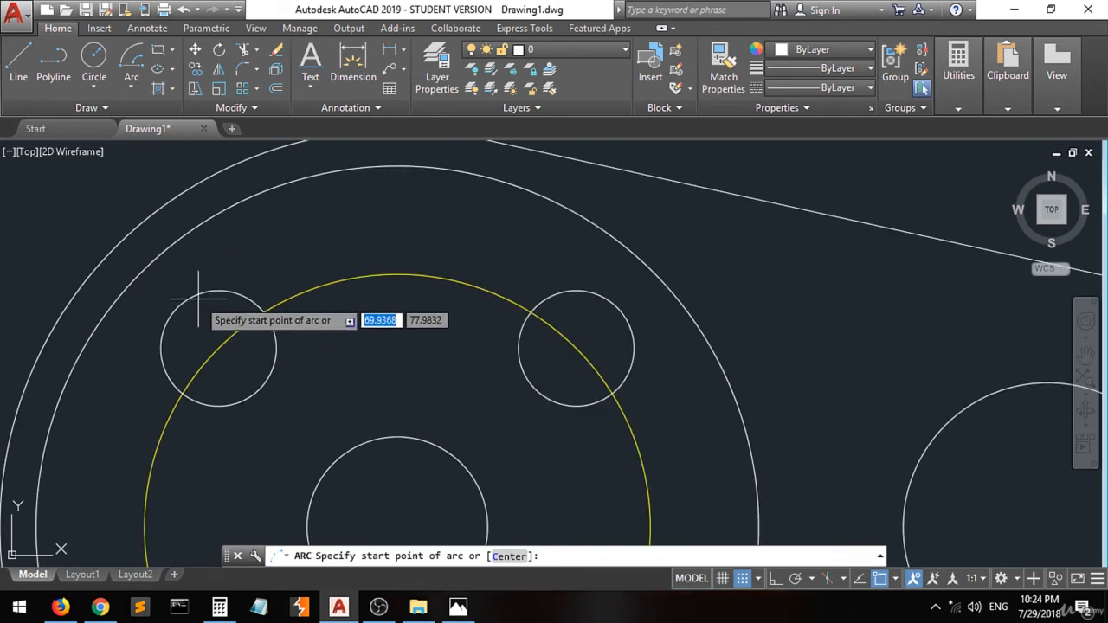
left_click(131, 86)
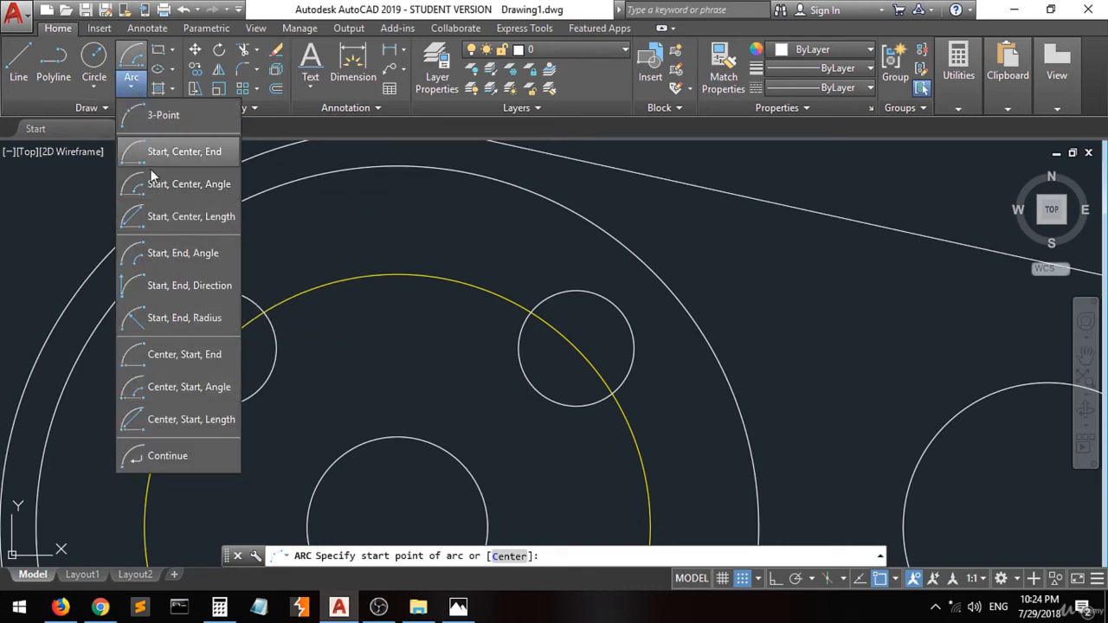
left_click(130, 90)
left_click(99, 89)
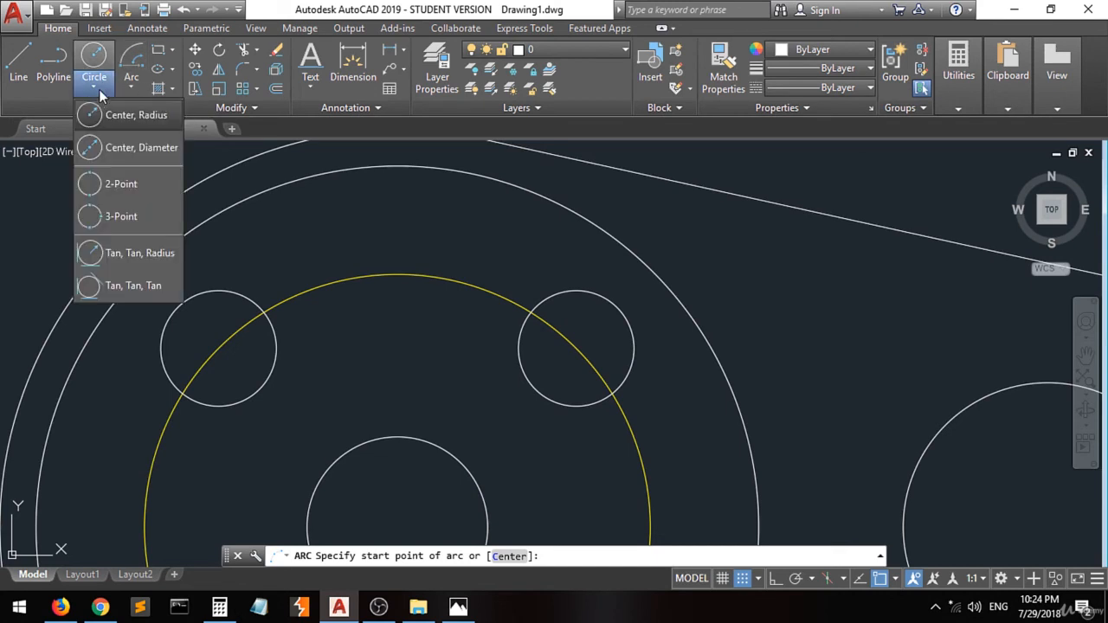
left_click(99, 89)
left_click(132, 90)
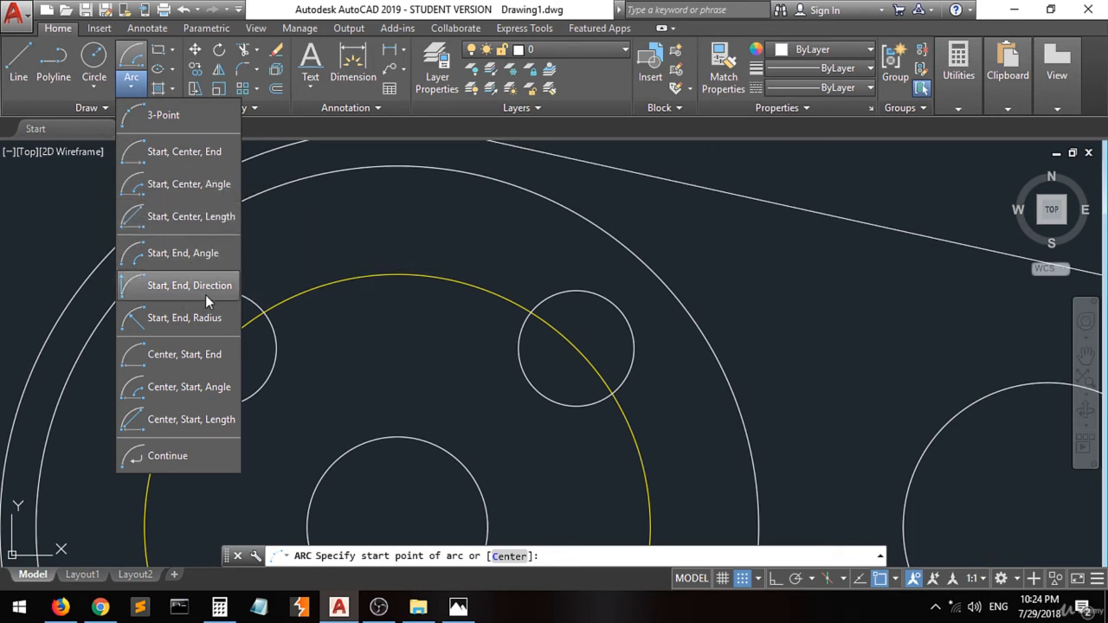
left_click(145, 327)
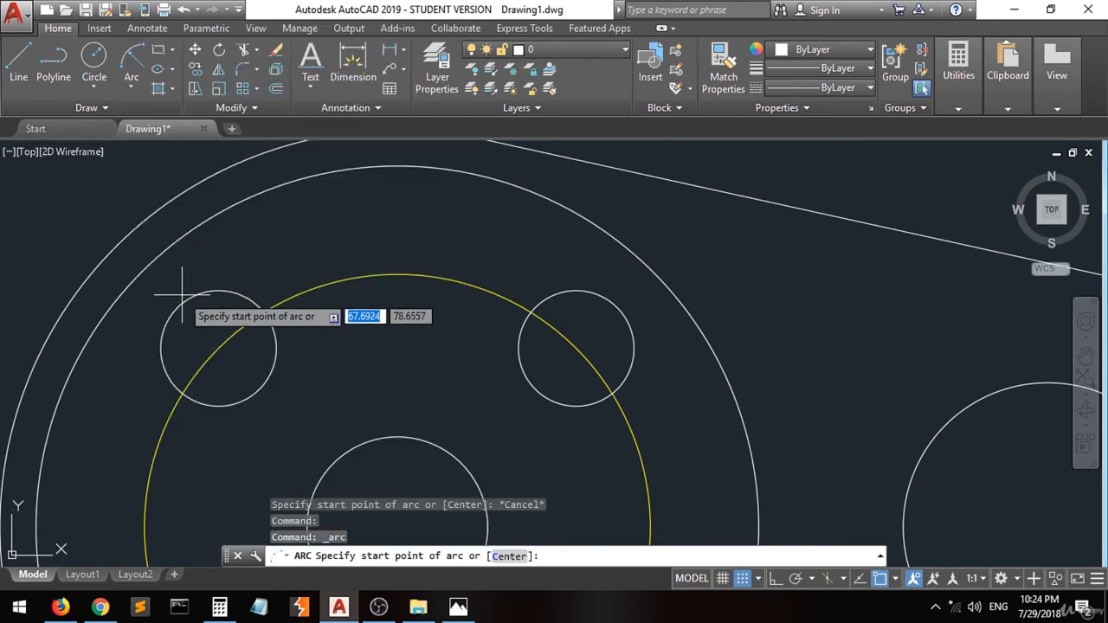
scroll(195, 289, "down", 4)
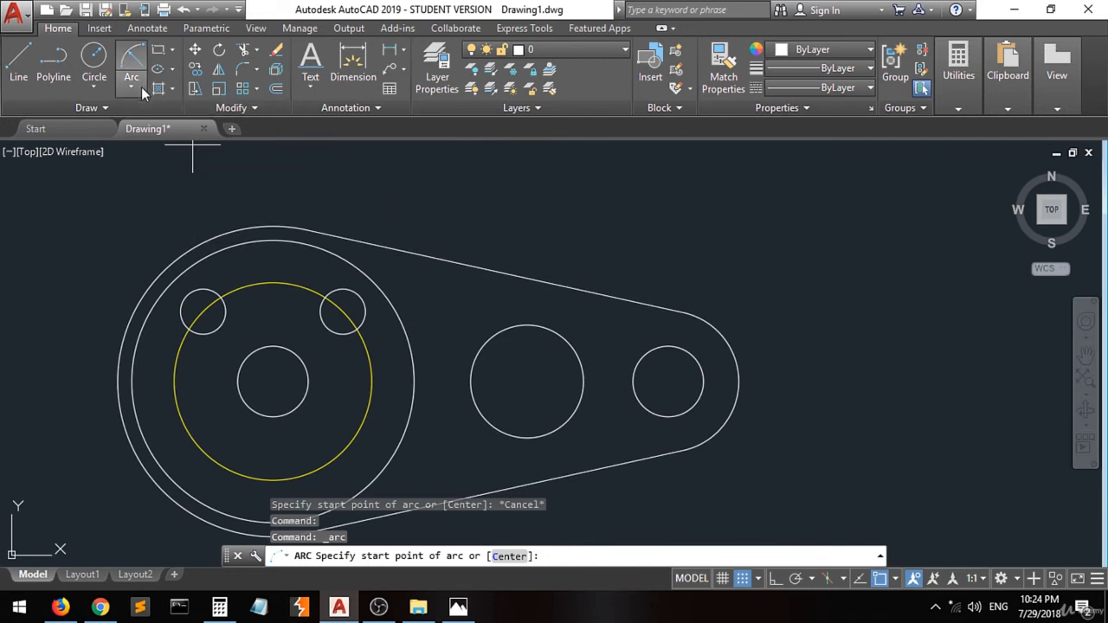
- Start a Center, Start, Length arc centred at the centre of the middle circle
left_click(133, 91)
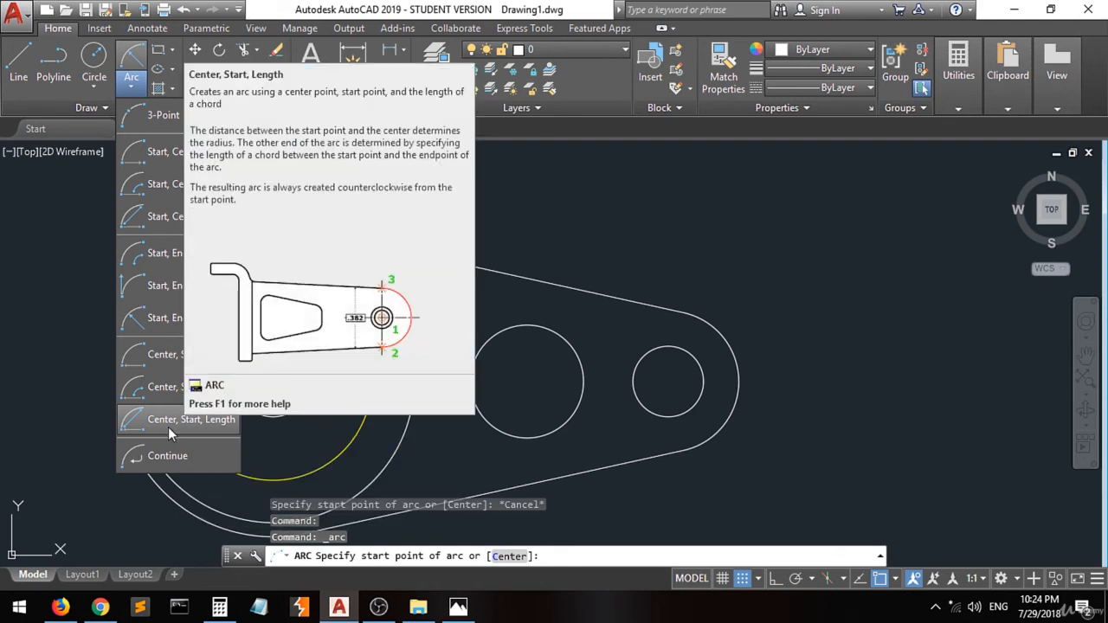
left_click(167, 427)
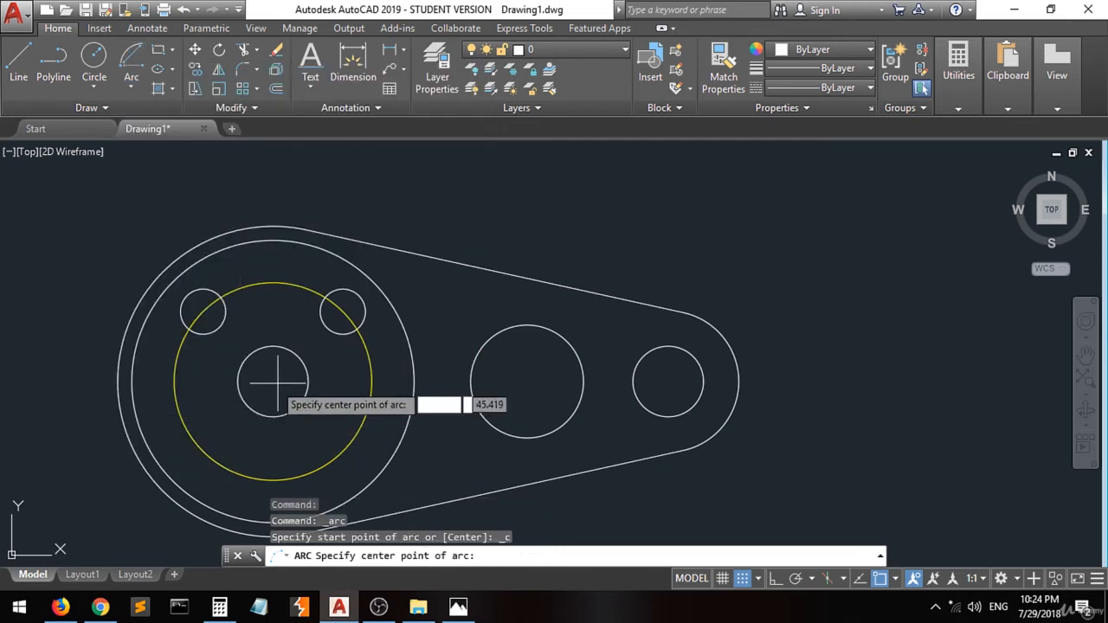
left_click(895, 579)
left_click(917, 319)
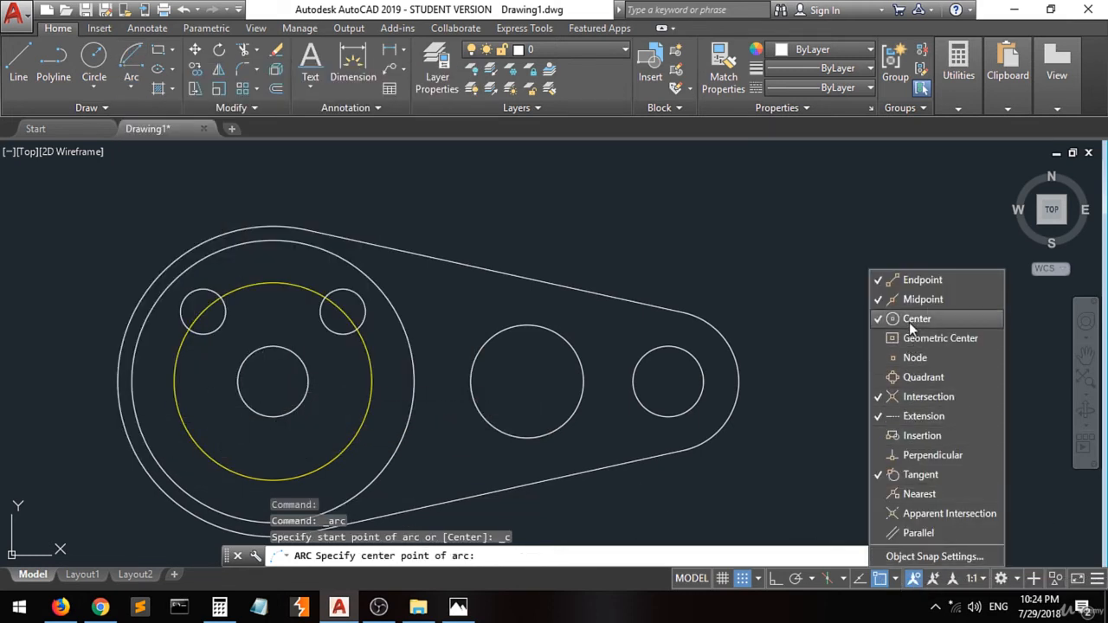
left_click(275, 382)
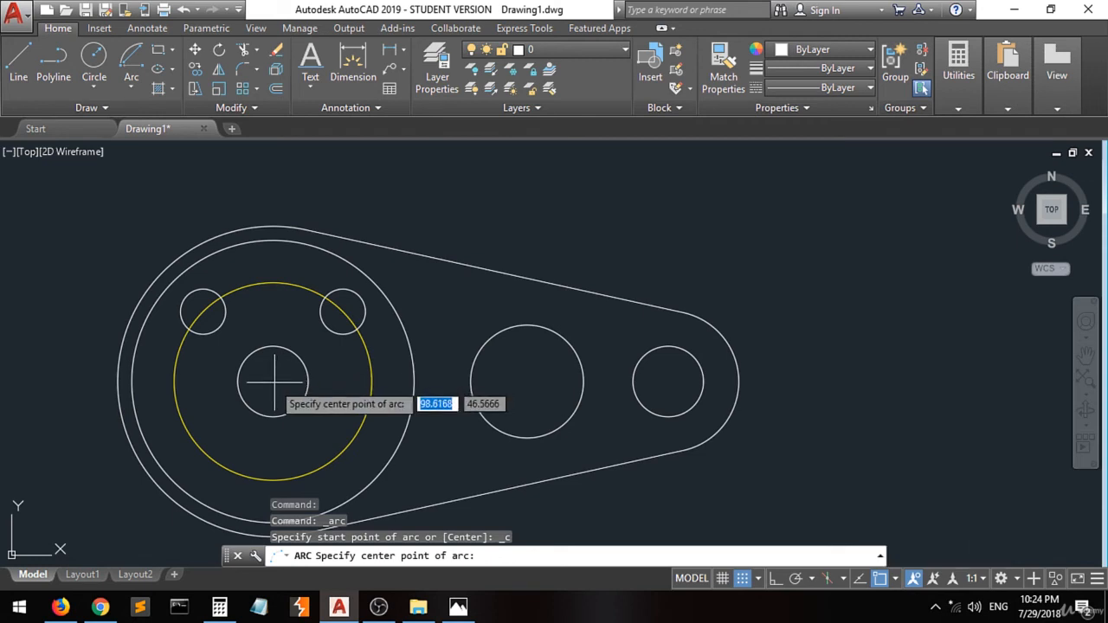
left_click(273, 381)
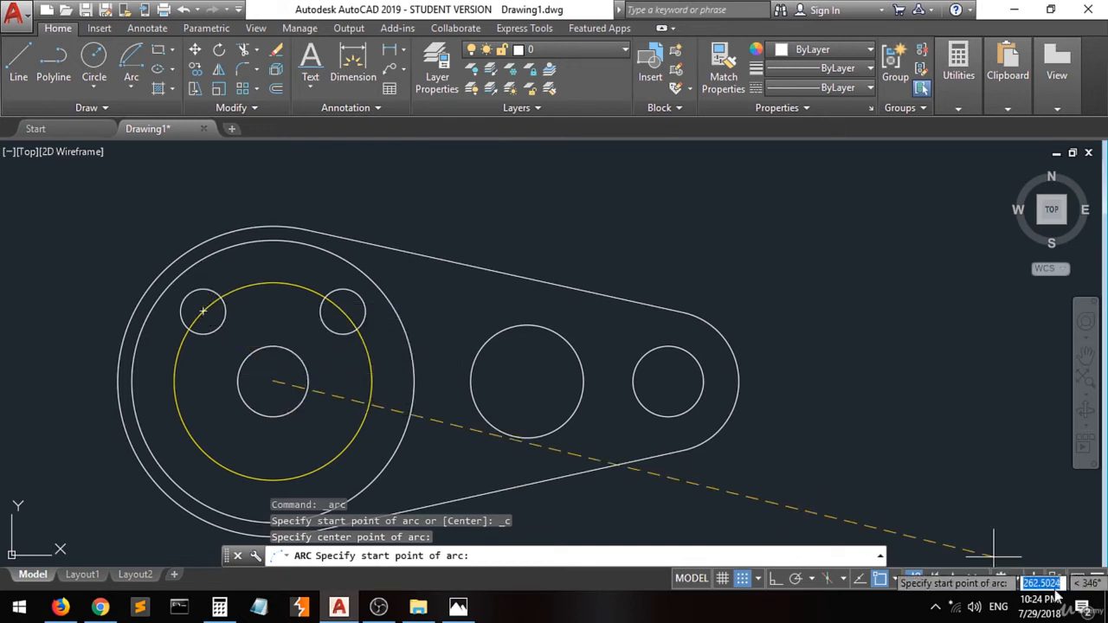
- Turn off the Center and Quadrant object snaps
left_click(896, 578)
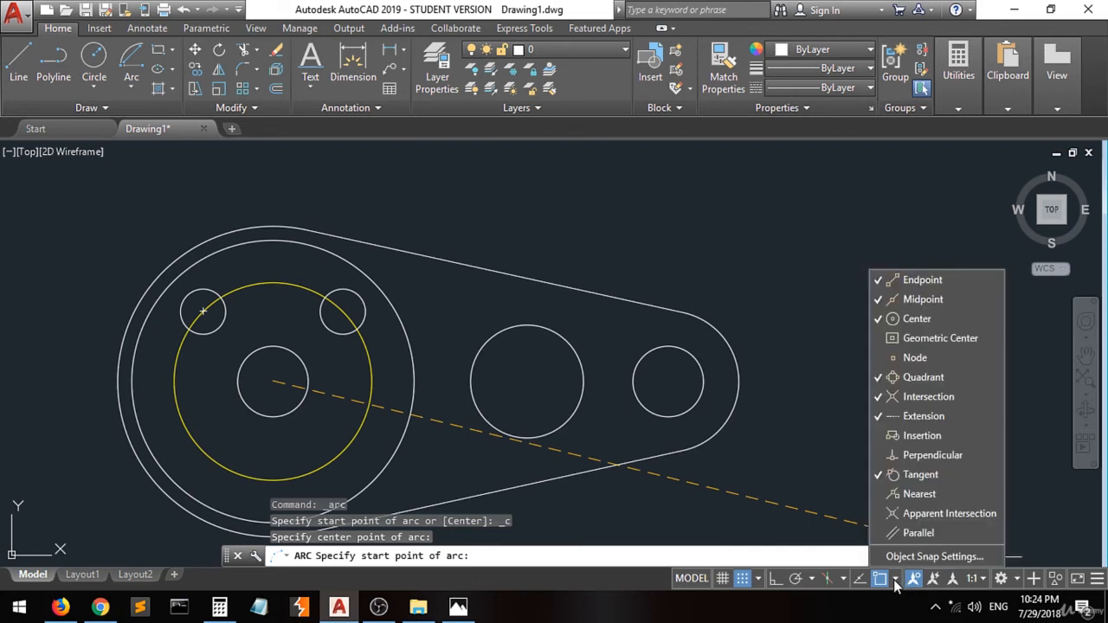
left_click(907, 320)
left_click(907, 377)
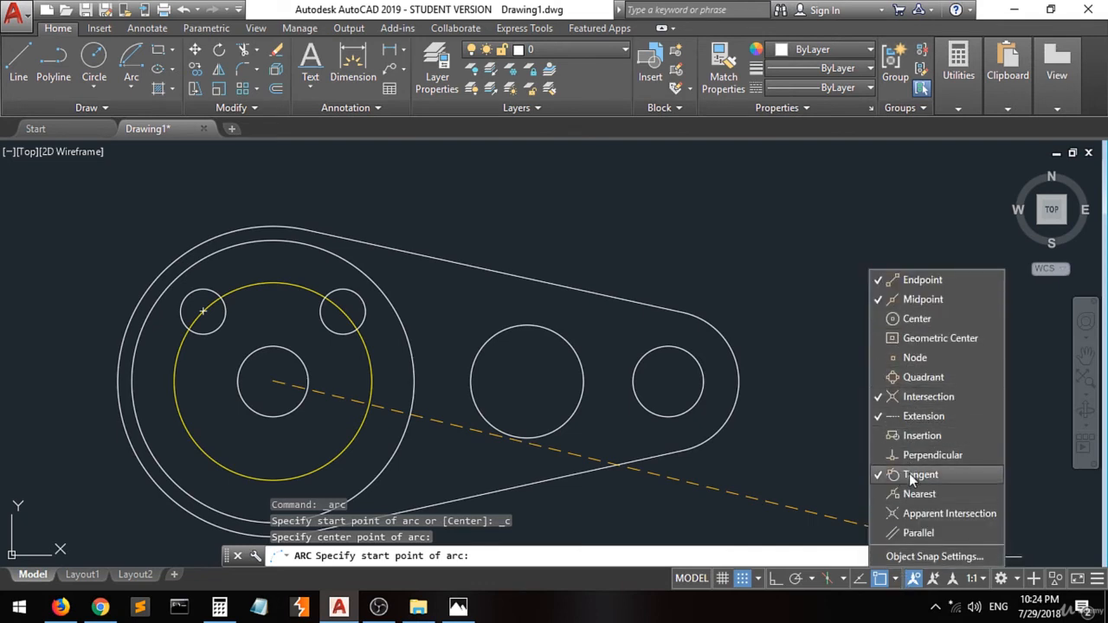
left_click(805, 458)
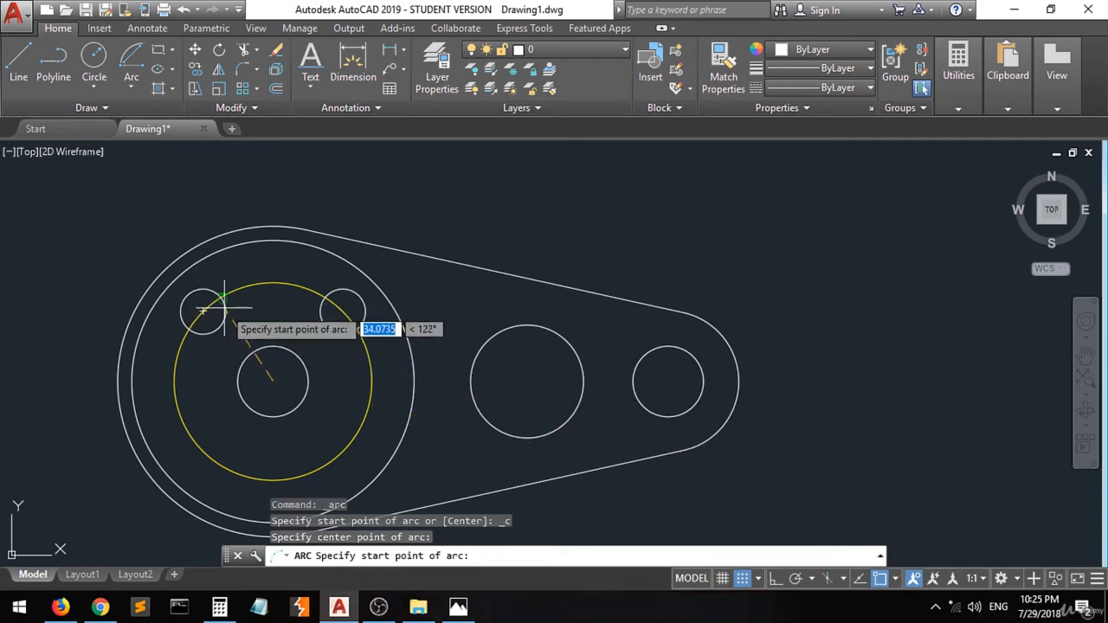
- Complete the arc from the left small circle's tangent point on the yellow circle to the right small circle
scroll(190, 294, "up", 8)
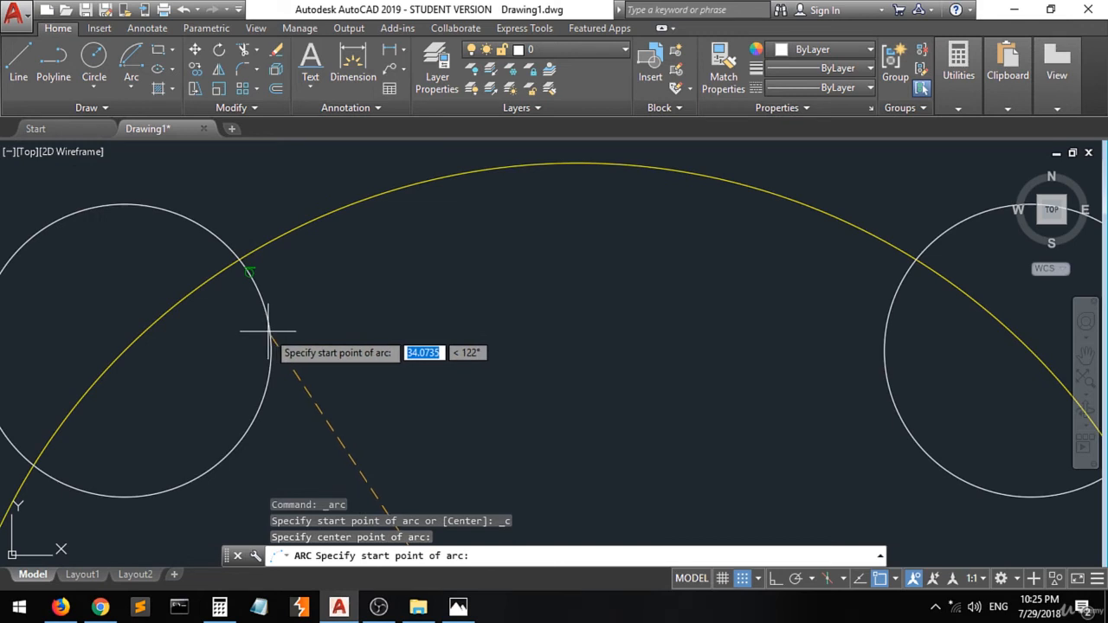
left_click(250, 275)
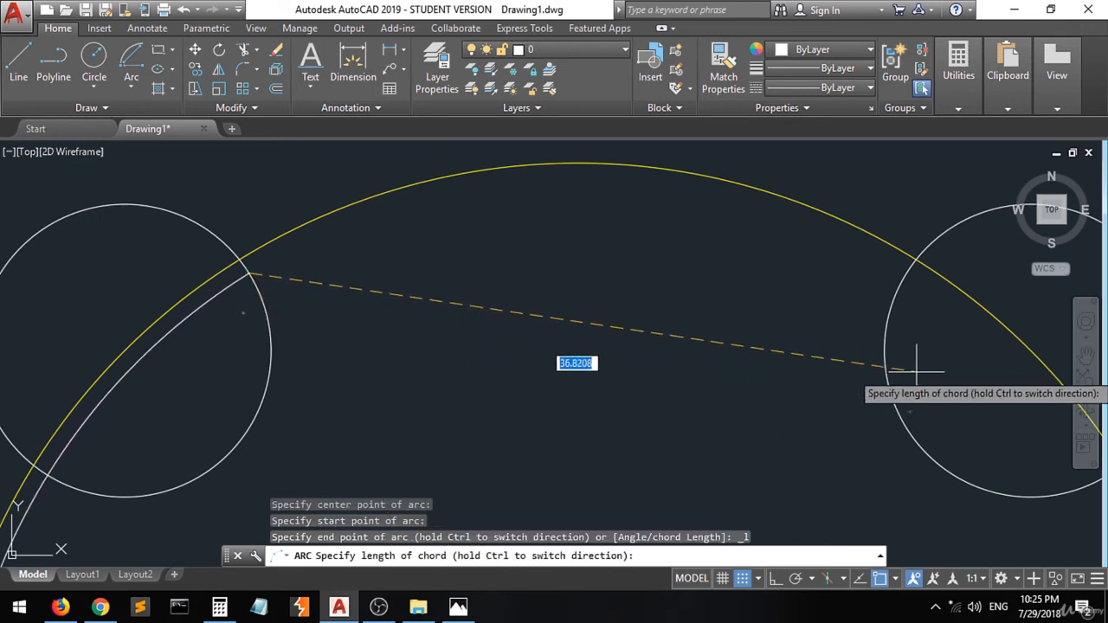
left_click(884, 369)
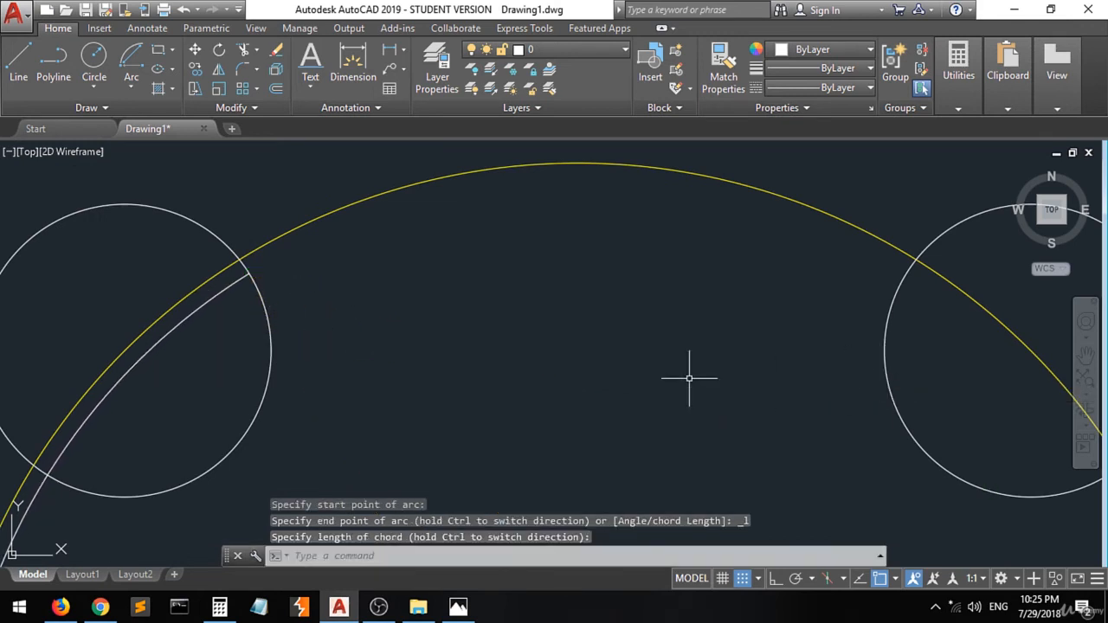
- Try stretching the arc by its middle grip, then undo the grip edit and the arc
scroll(481, 356, "down", 4)
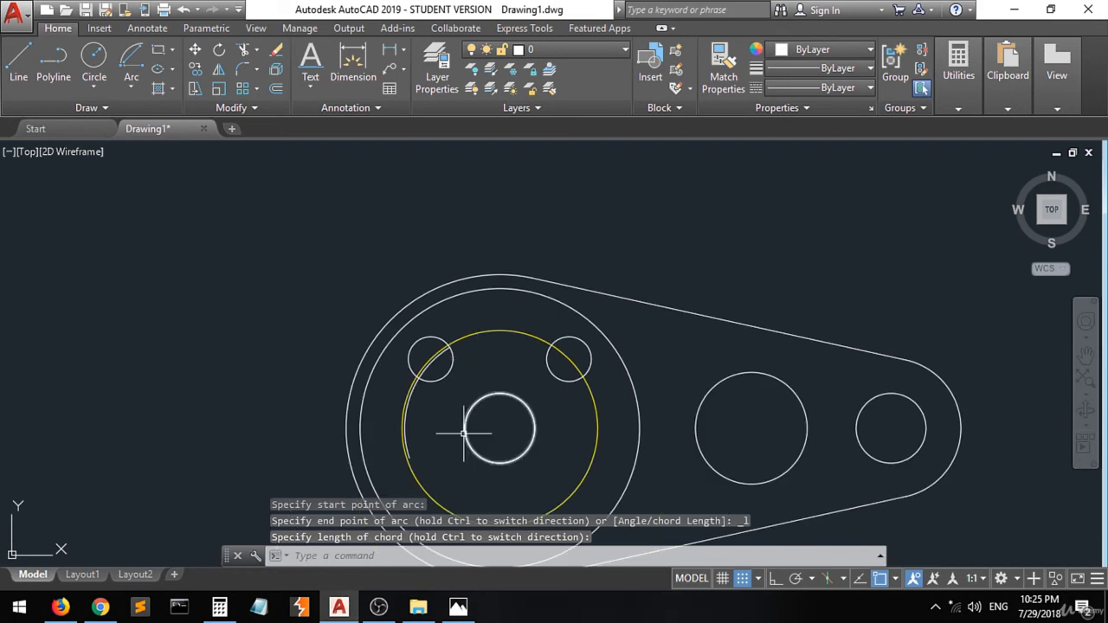
scroll(461, 431, "up", 2)
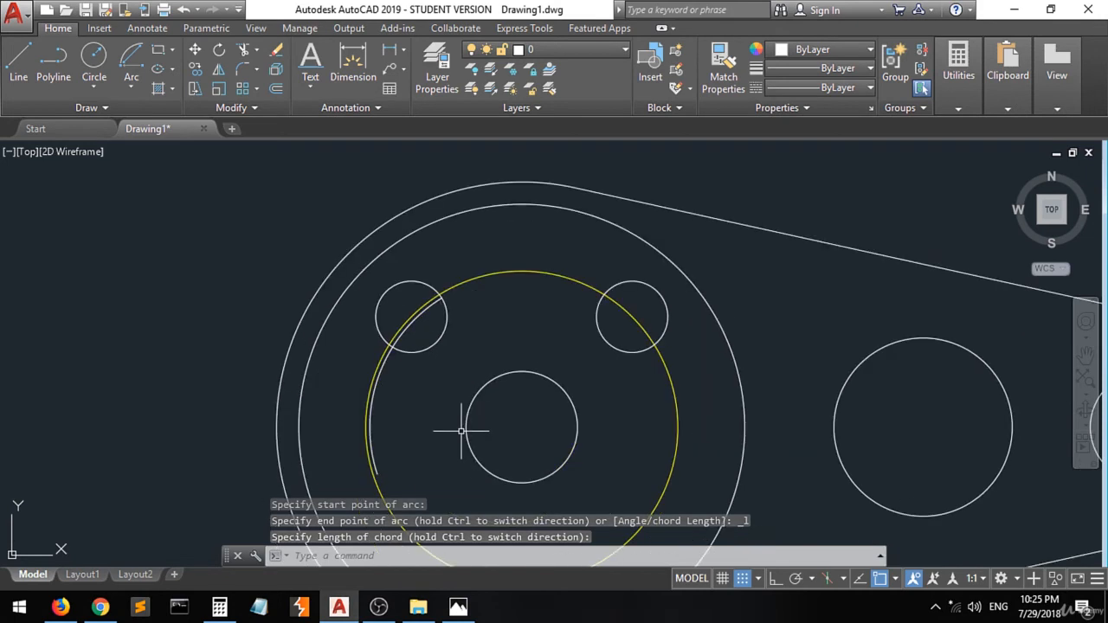
left_click(372, 409)
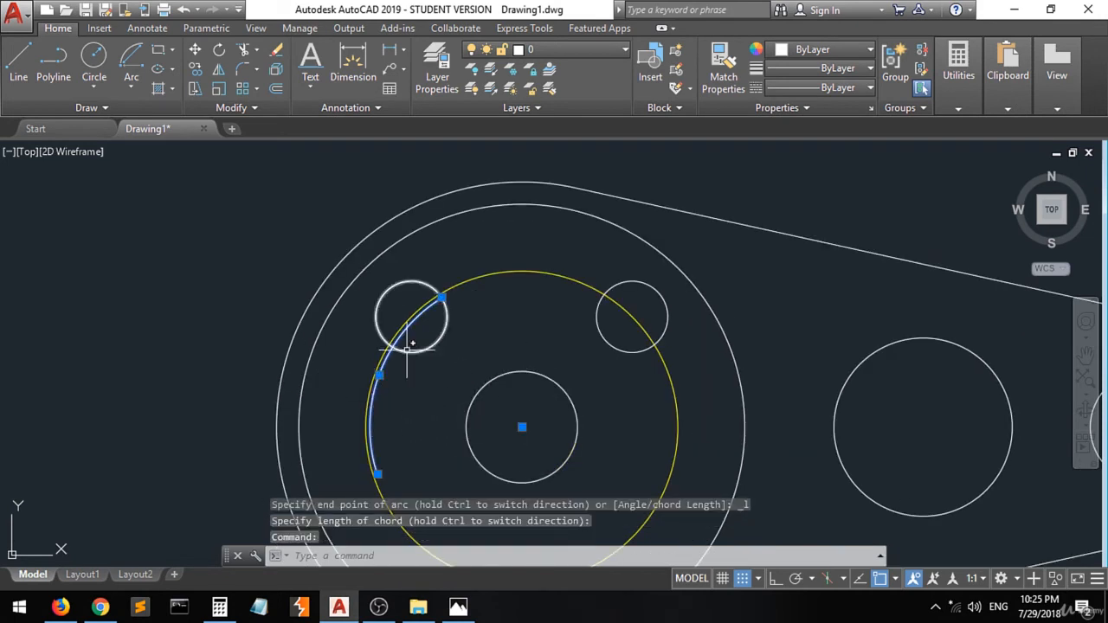
mouse_move(379, 374)
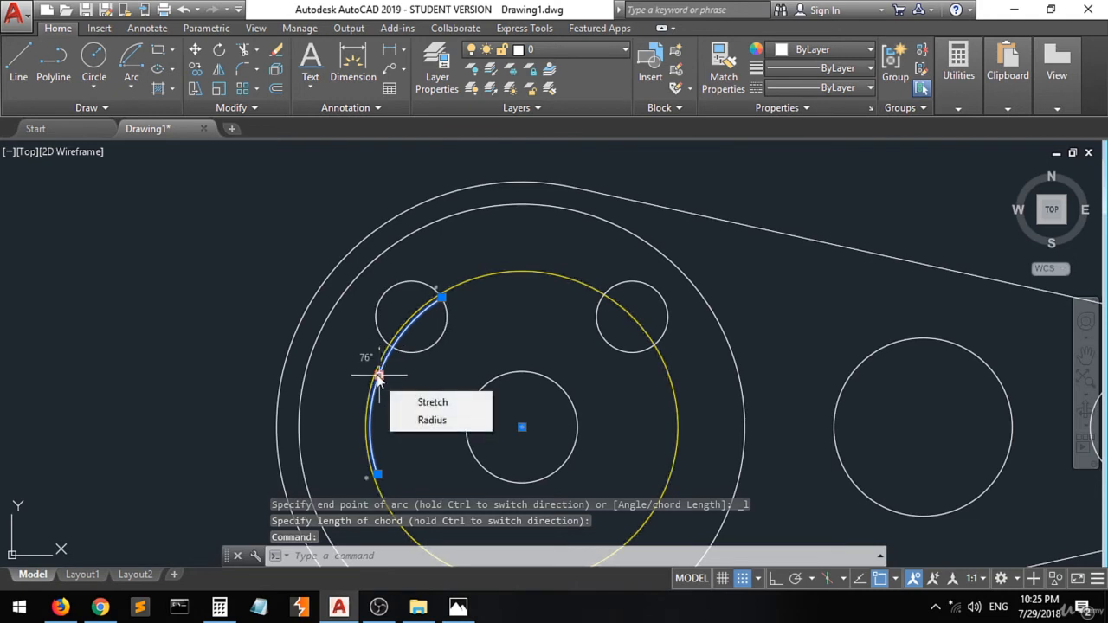
left_click(379, 375)
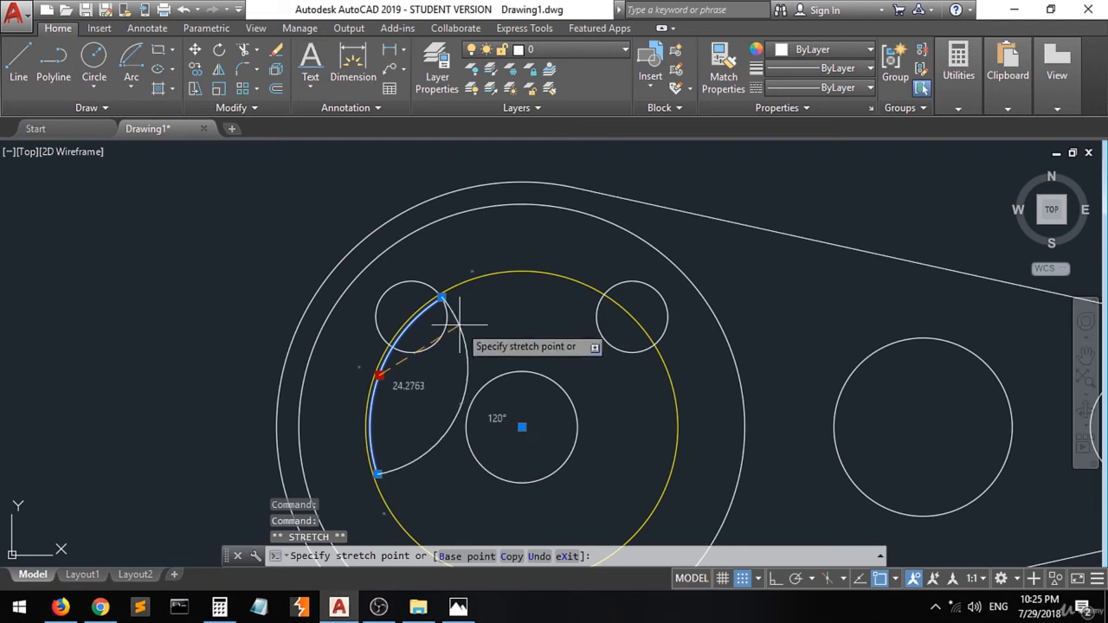
key("ctrl+z")
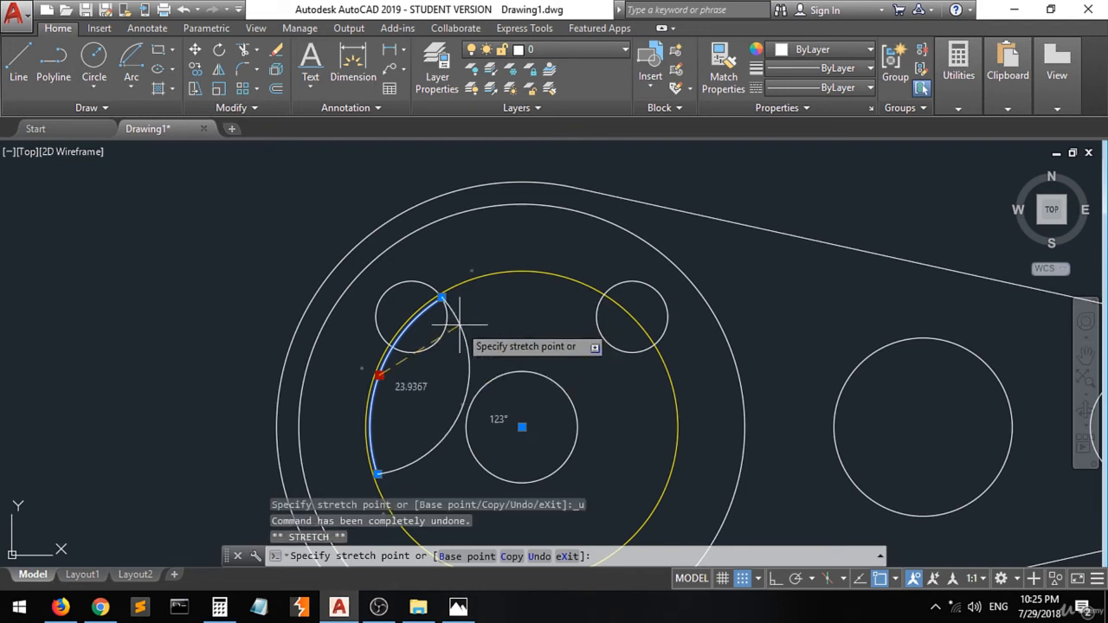
key("Escape")
key("Escape")
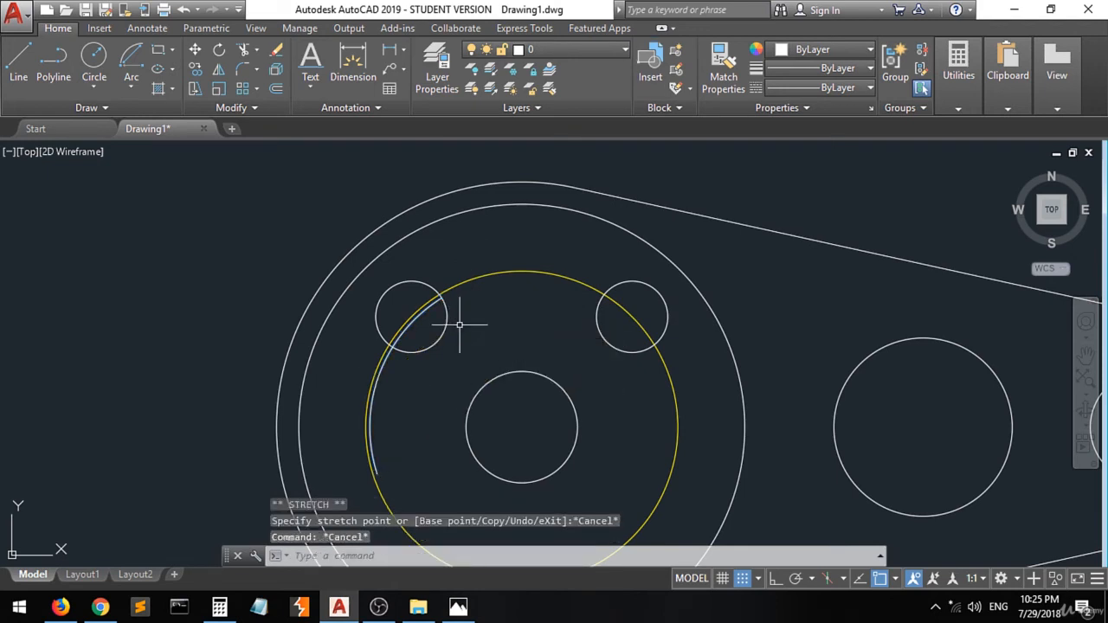
key("ctrl+z")
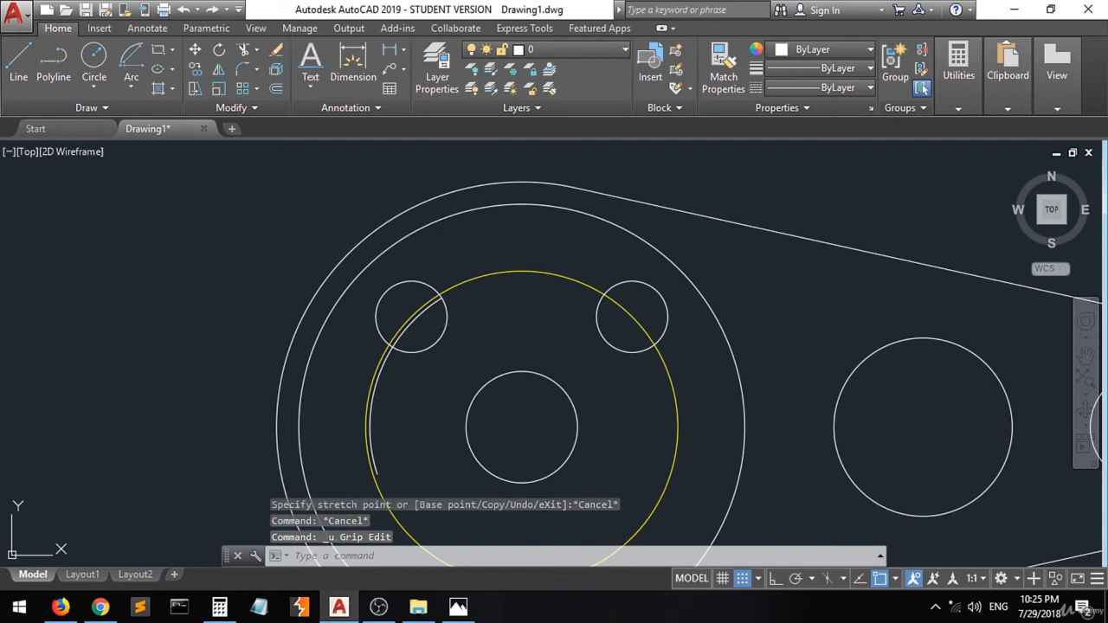
scroll(460, 325, "up", 5)
key("ctrl+z")
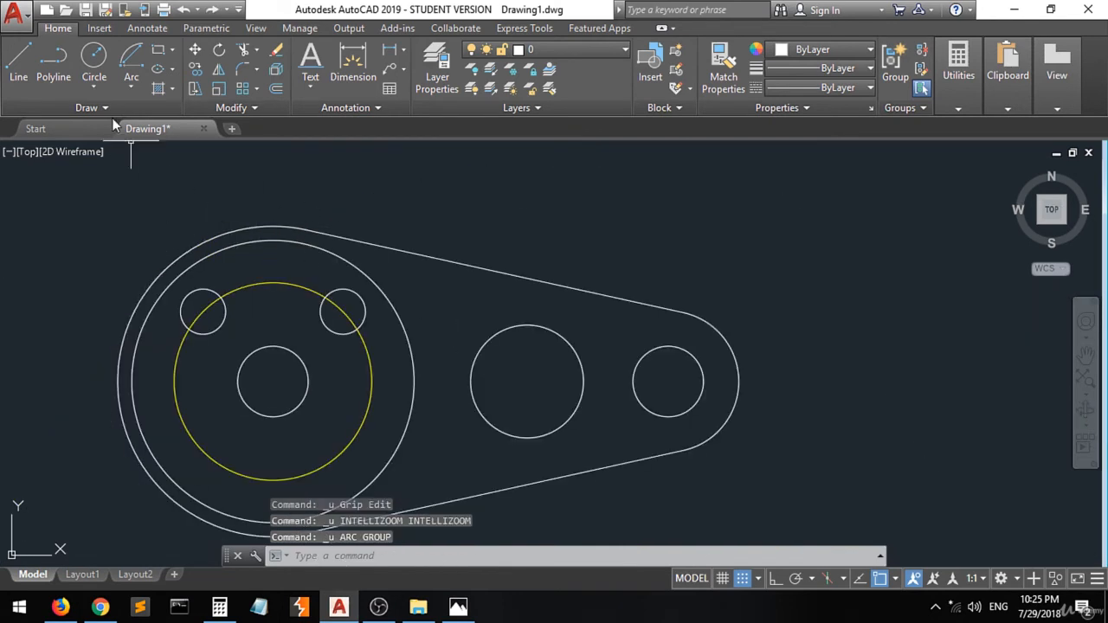
- Draw a circle concentric with the middle circle, passing through the outer edge of the upper small circle
left_click(95, 68)
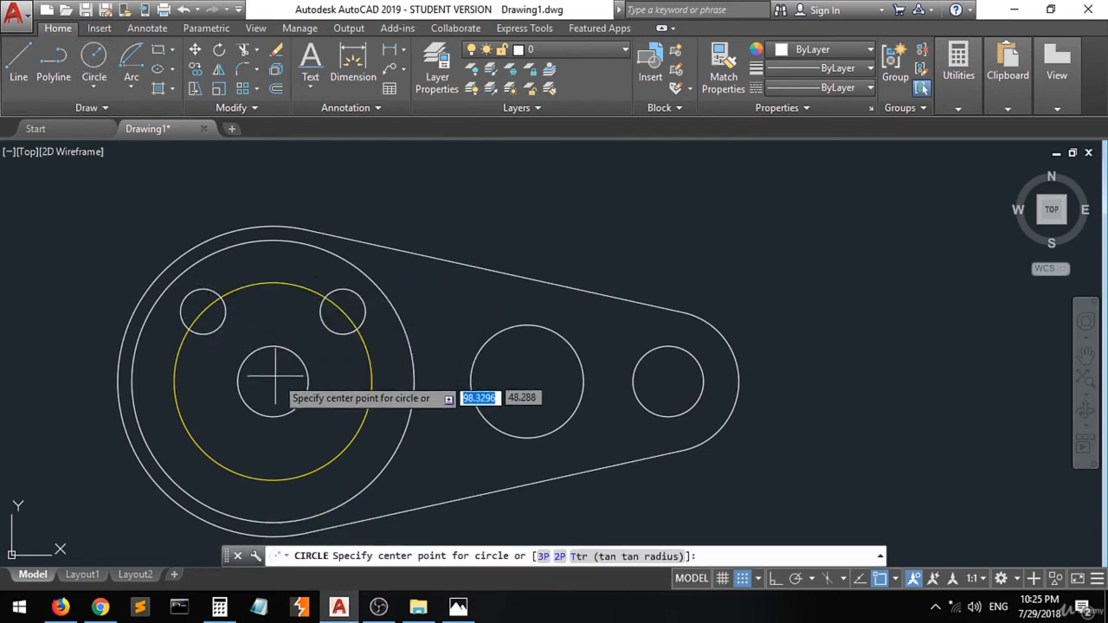
left_click(895, 578)
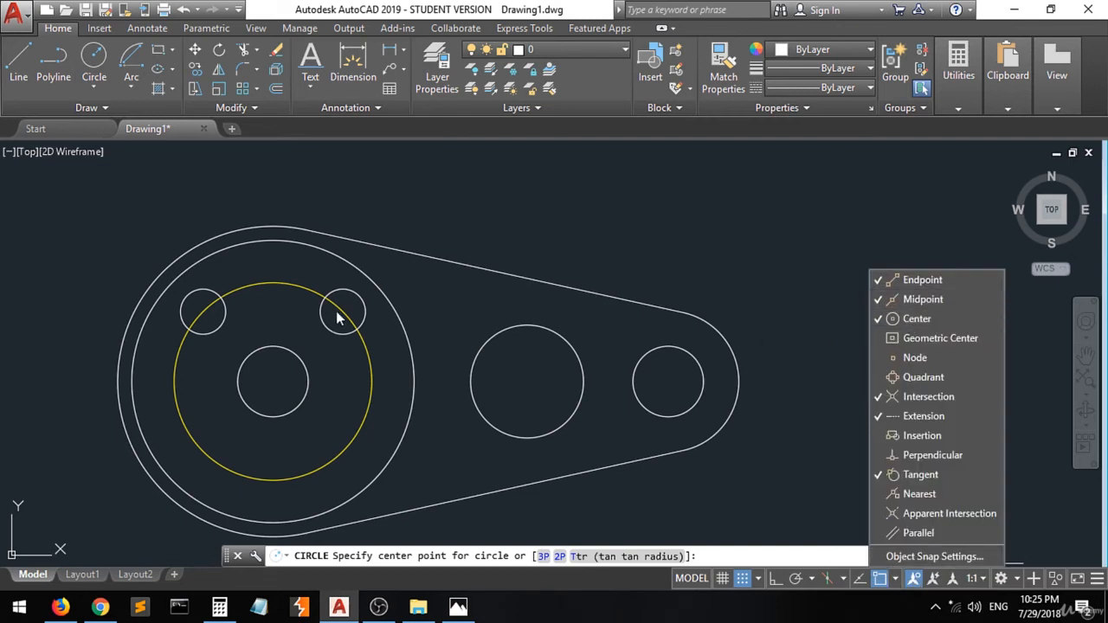
left_click(273, 381)
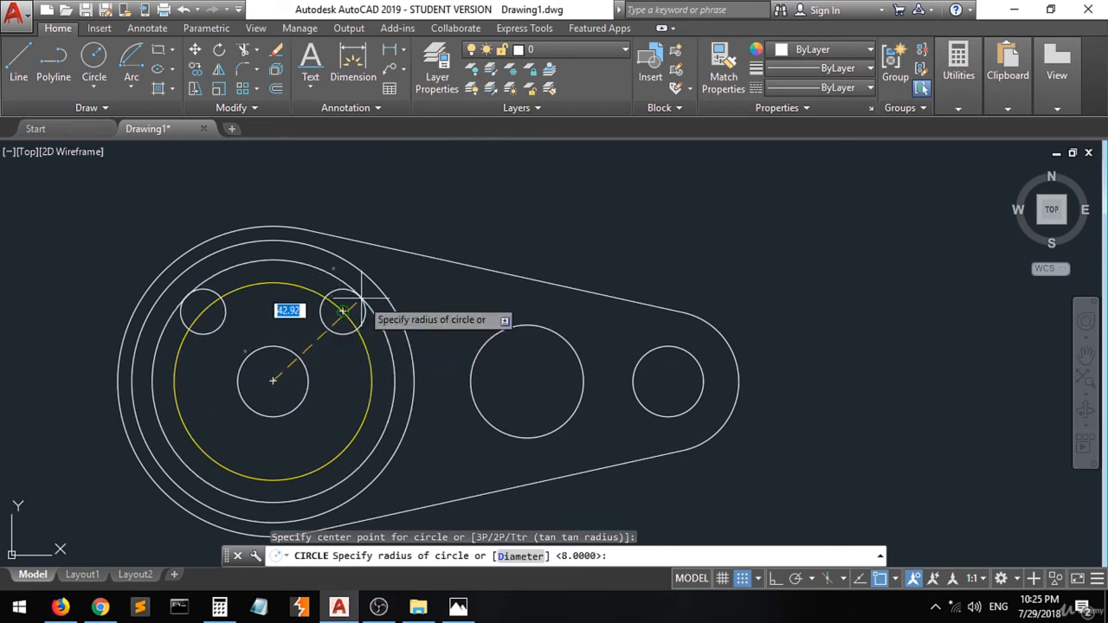
left_click(894, 580)
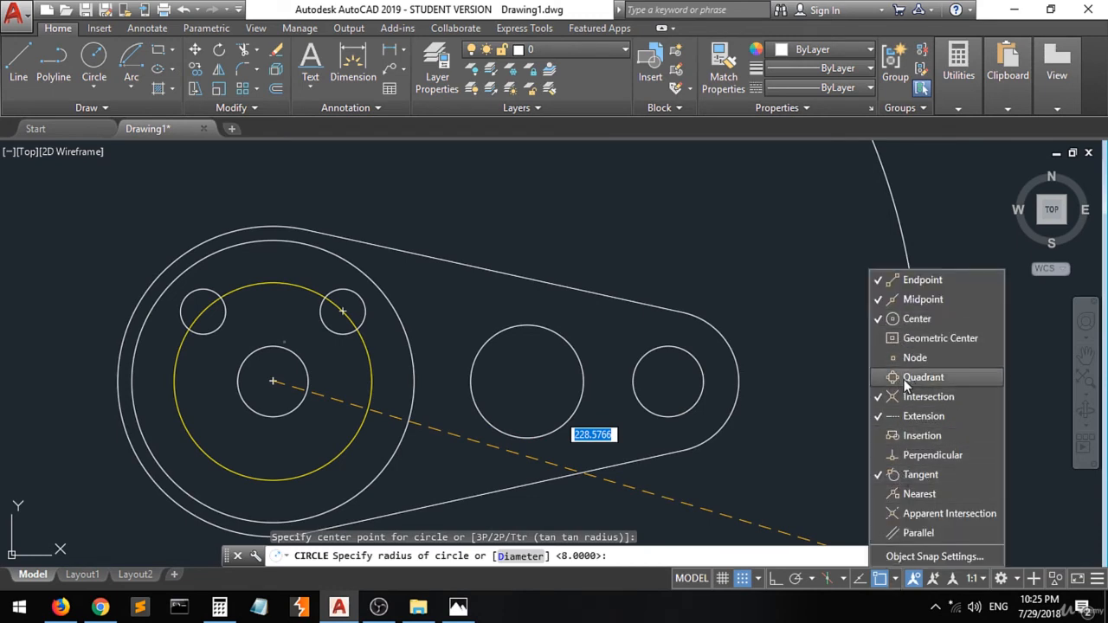
scroll(370, 299, "up", 3)
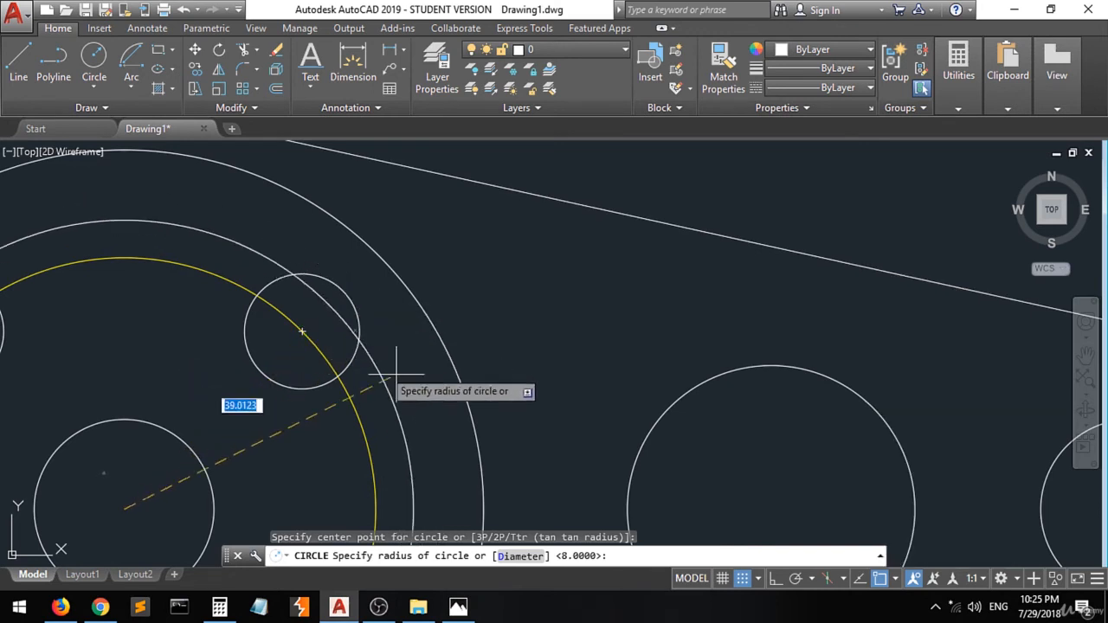
left_click(895, 579)
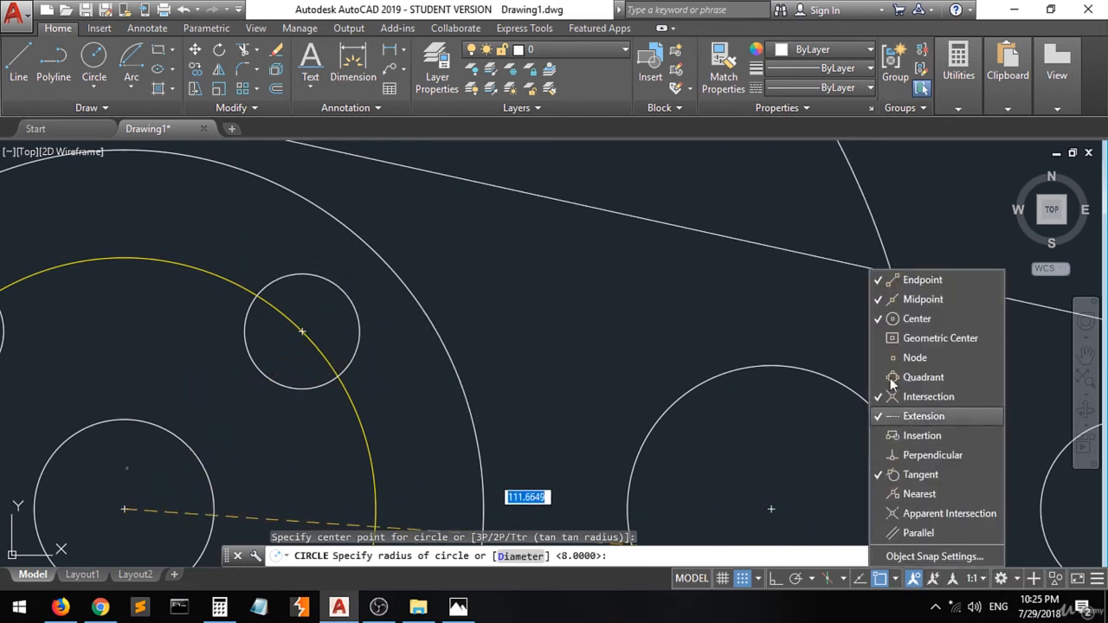
left_click(919, 332)
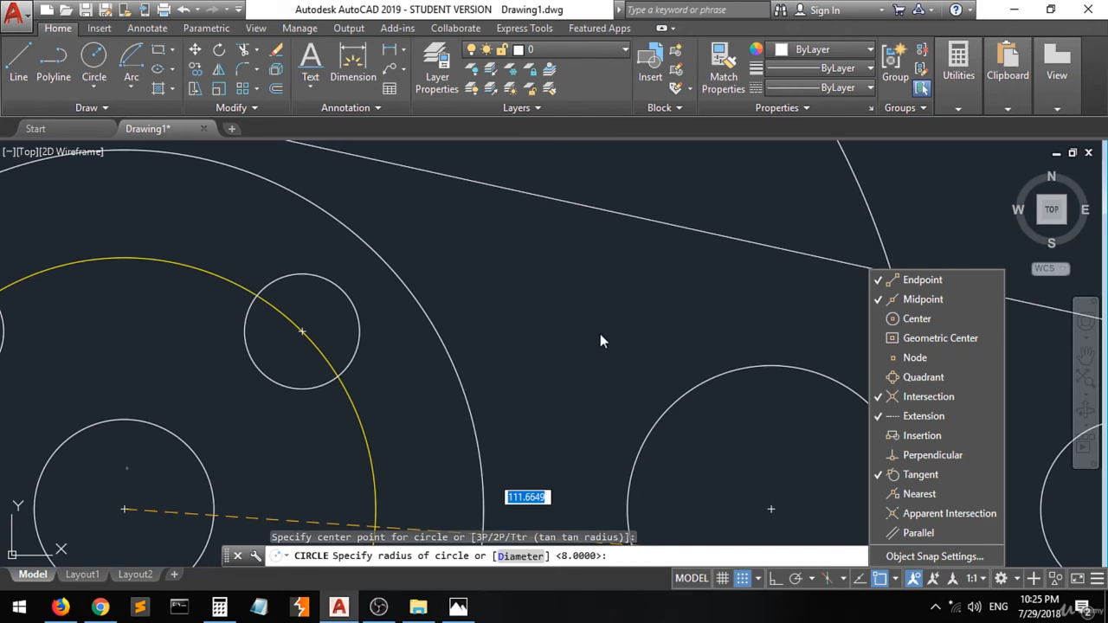
left_click(350, 302)
- Draw another circle concentric with the middle circle, passing through the inner edge of the upper small circle
scroll(265, 307, "down", 2)
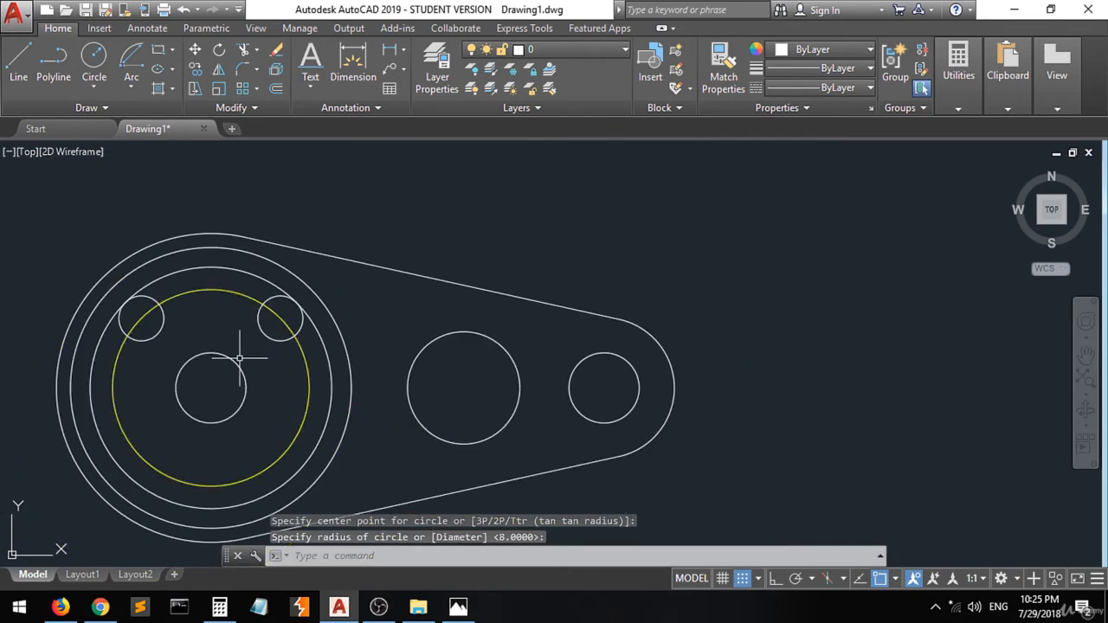
scroll(212, 502, "up", 2)
scroll(208, 499, "down", 2)
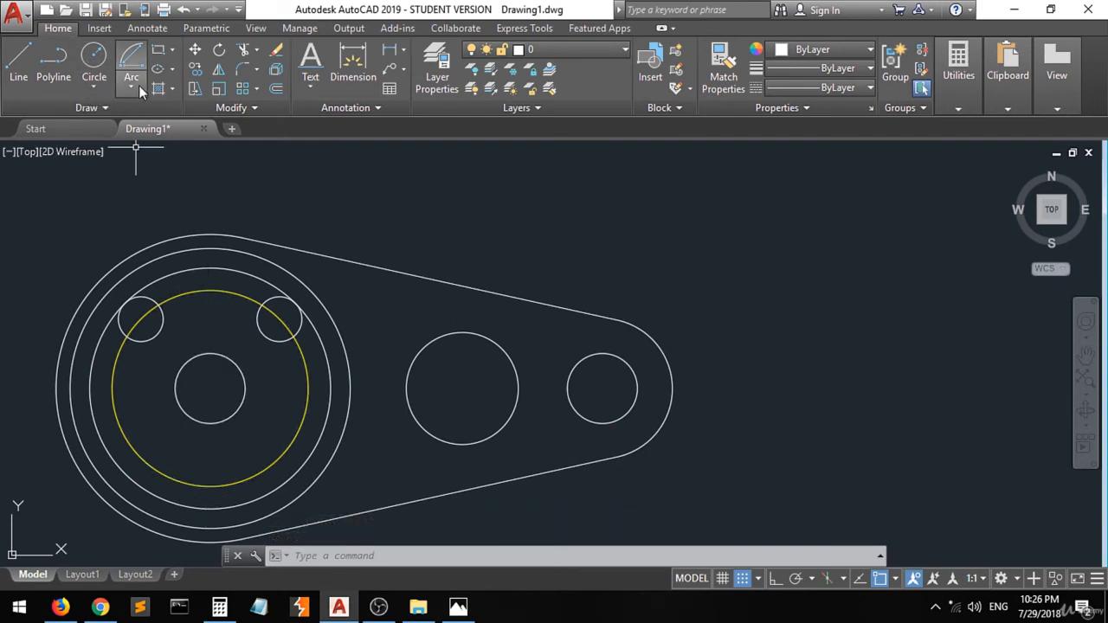
left_click(93, 56)
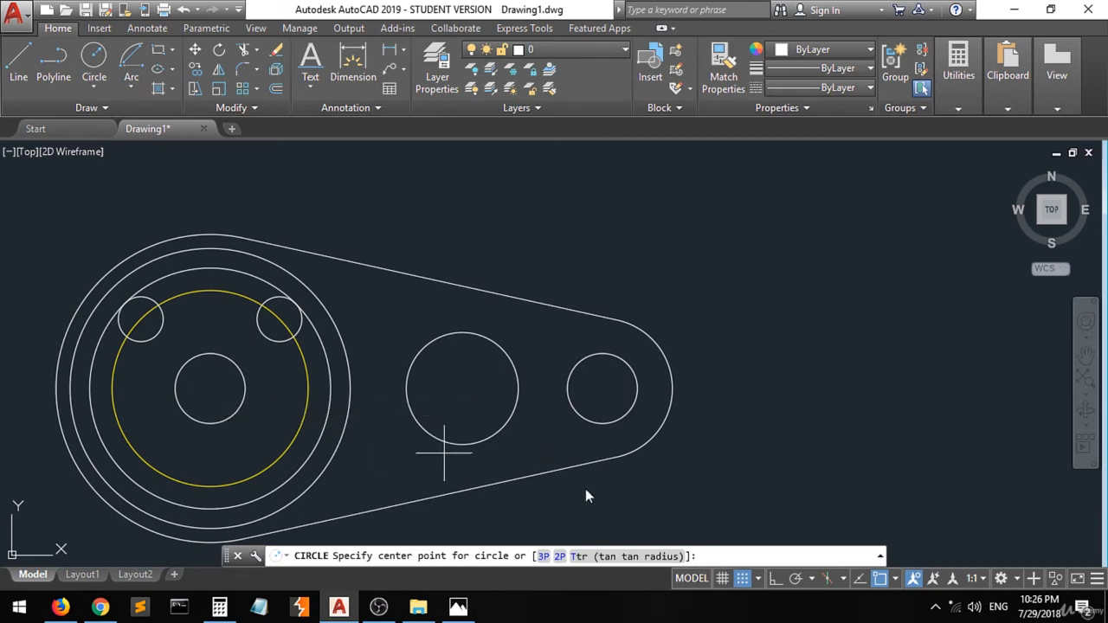
left_click(896, 579)
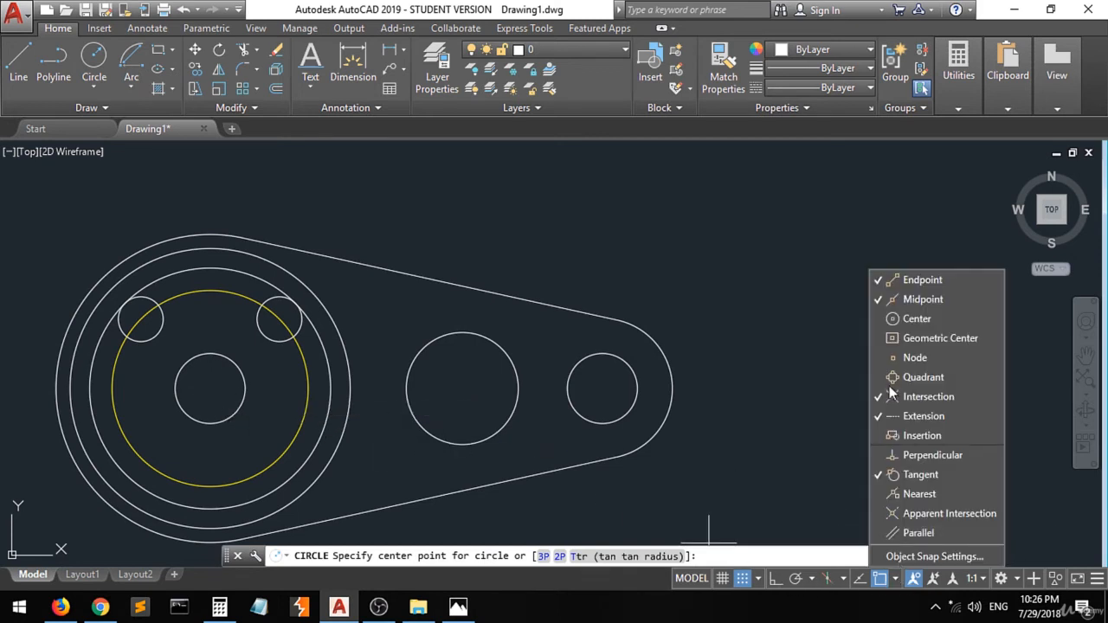
left_click(201, 392)
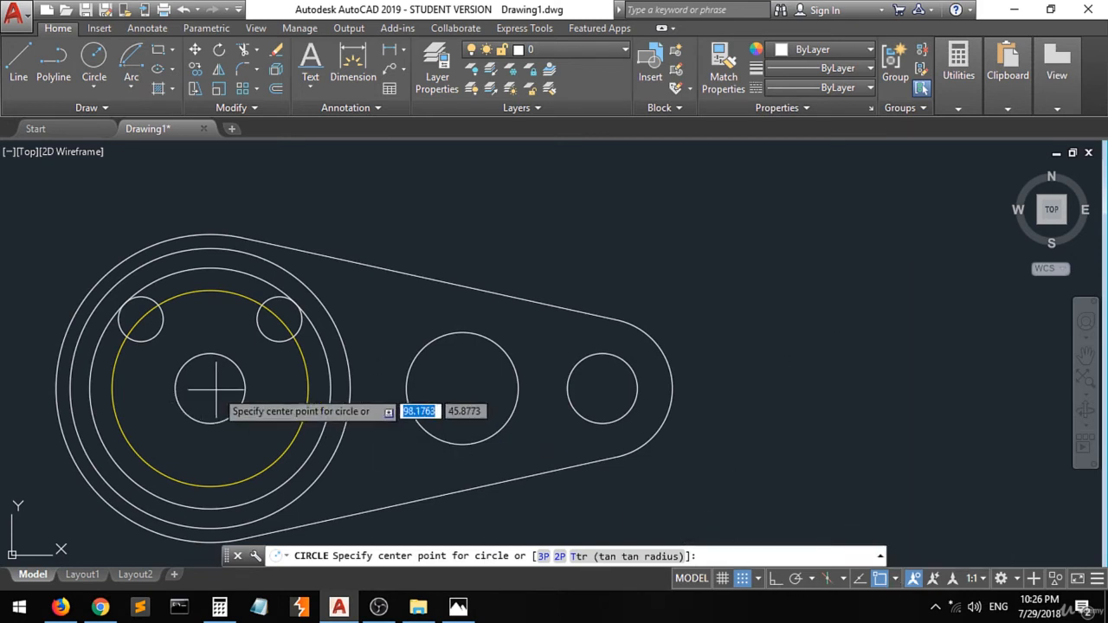
left_click(210, 386)
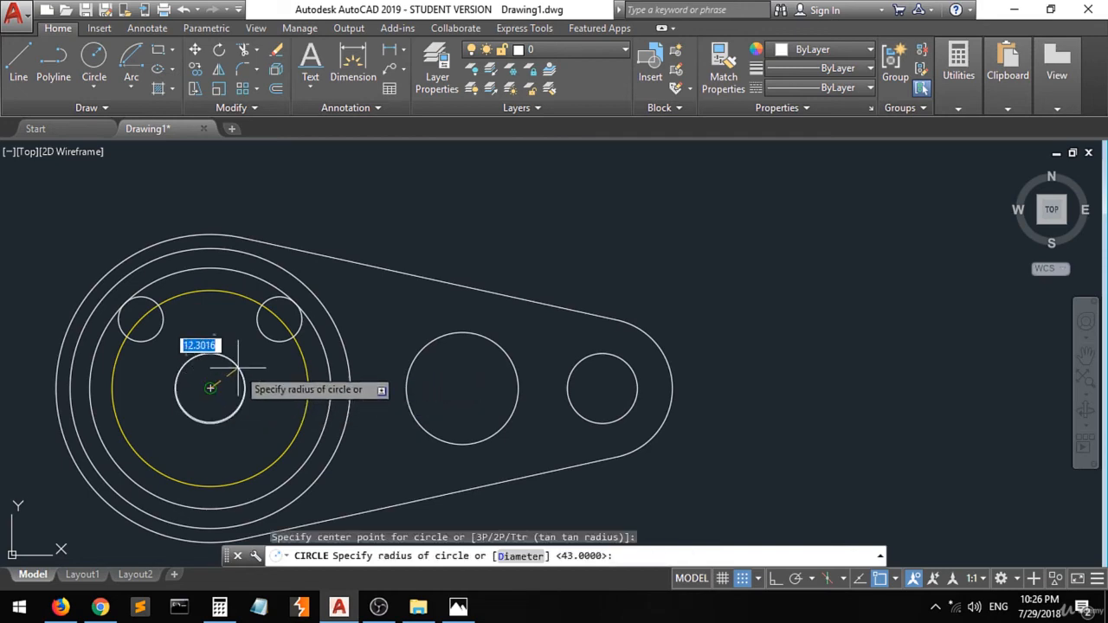
scroll(275, 344, "up", 10)
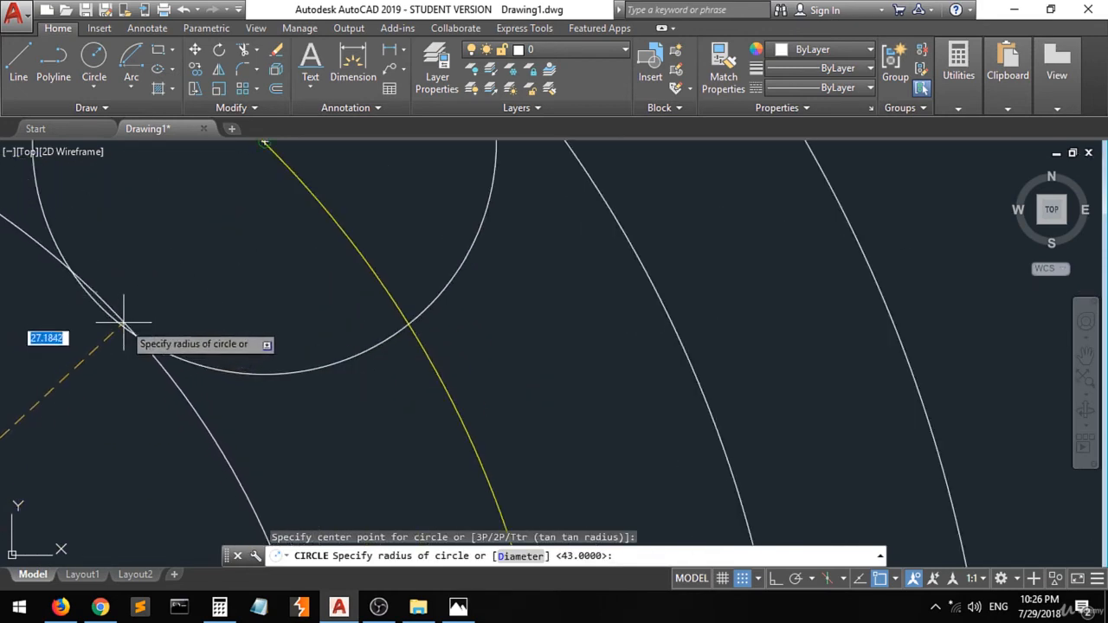
left_click(896, 580)
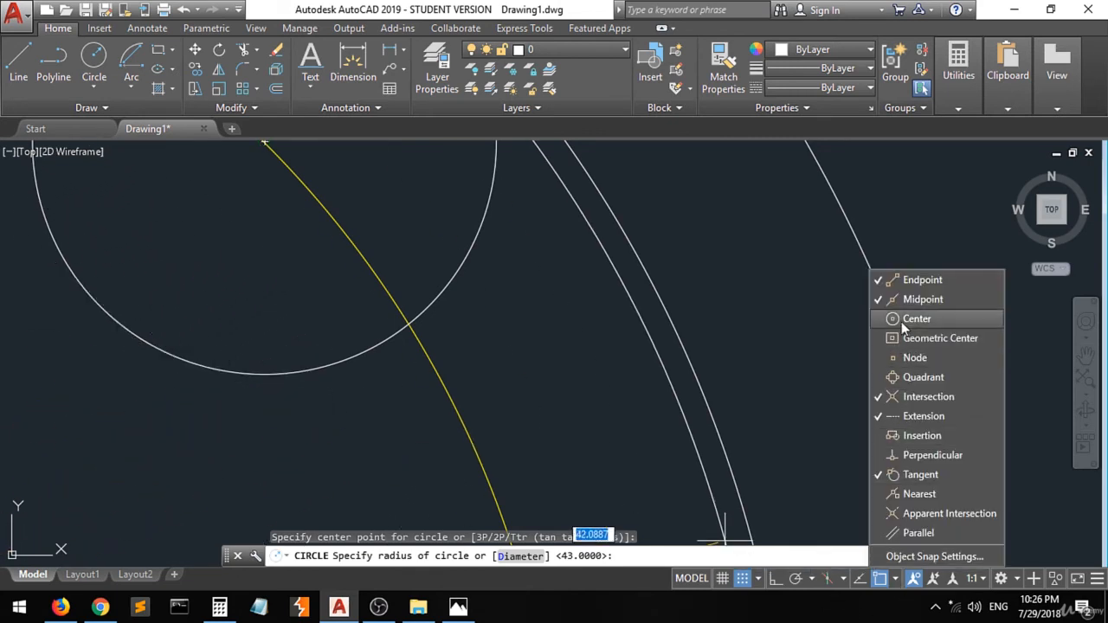
left_click(214, 371)
- Trim the two new circles so only their arcs between the two small circles remain, forming the slot's edges
scroll(256, 378, "down", 10)
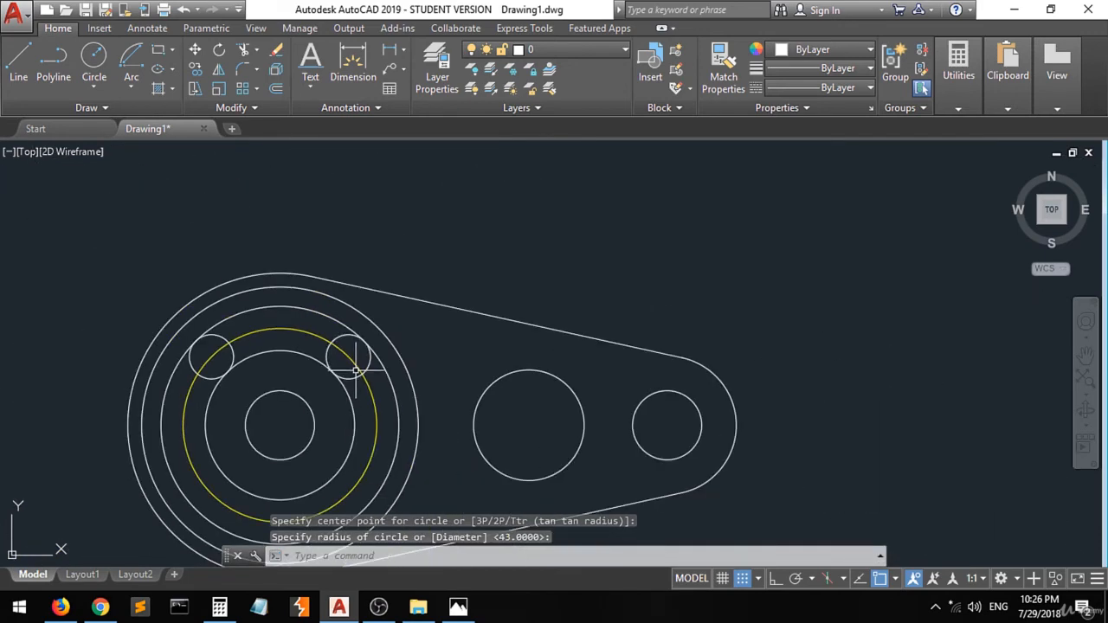
scroll(227, 313, "up", 2)
scroll(243, 416, "up", 1)
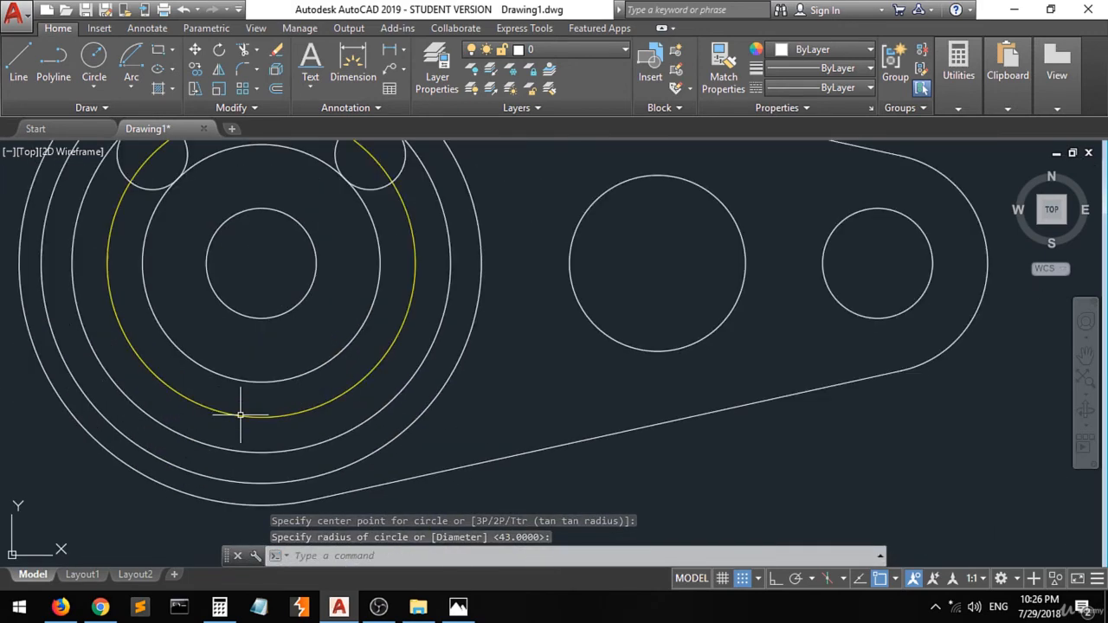
scroll(240, 420, "down", 1)
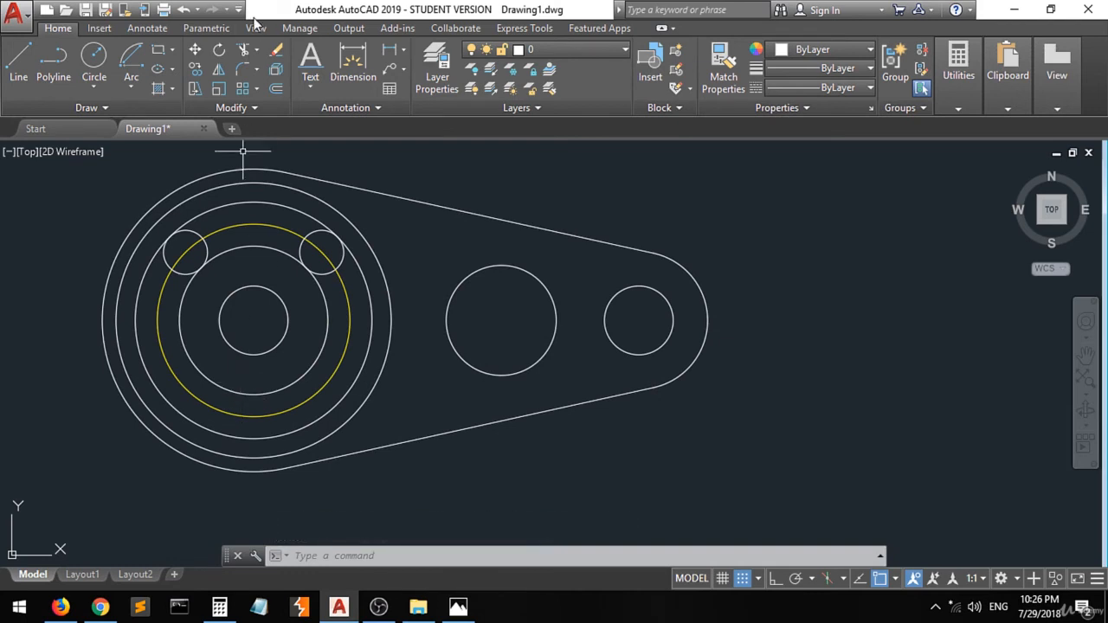
left_click(242, 51)
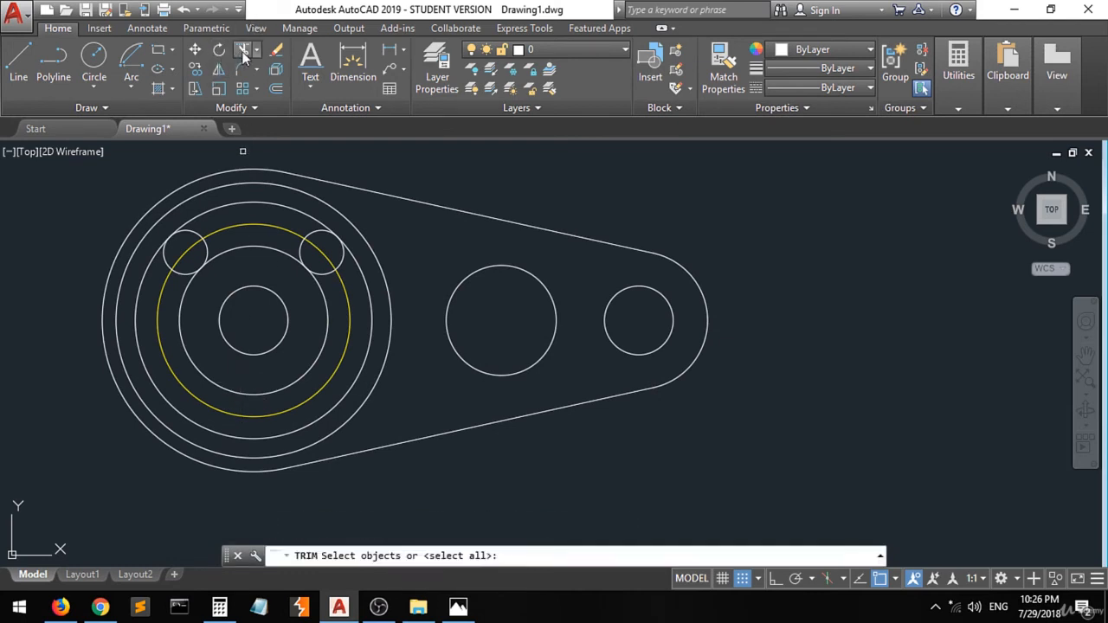
left_click(375, 151)
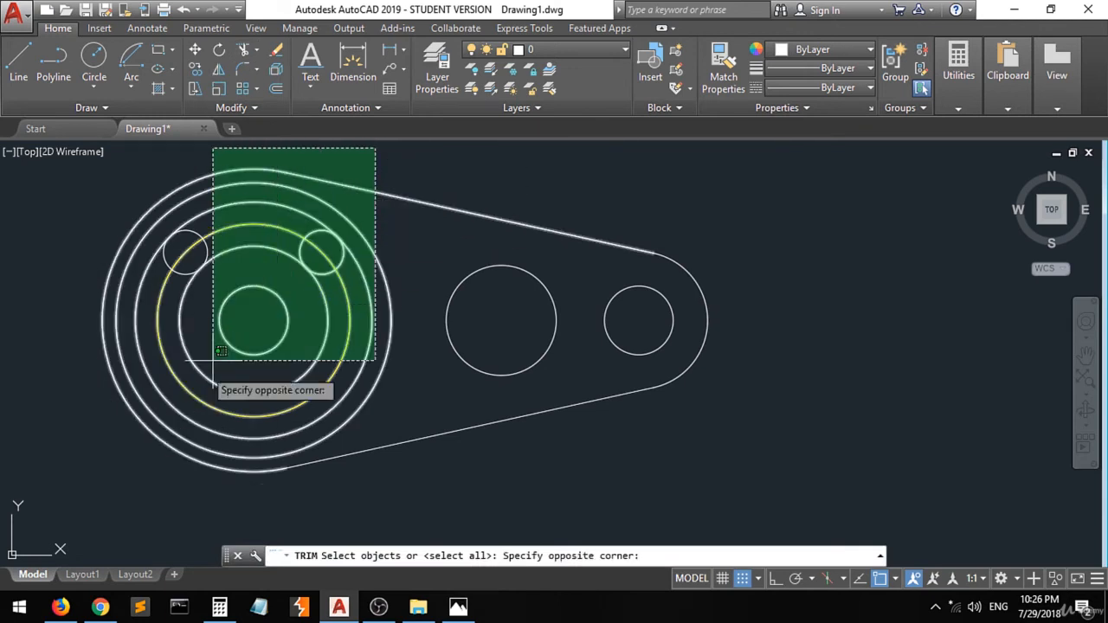
left_click(118, 493)
key("Return")
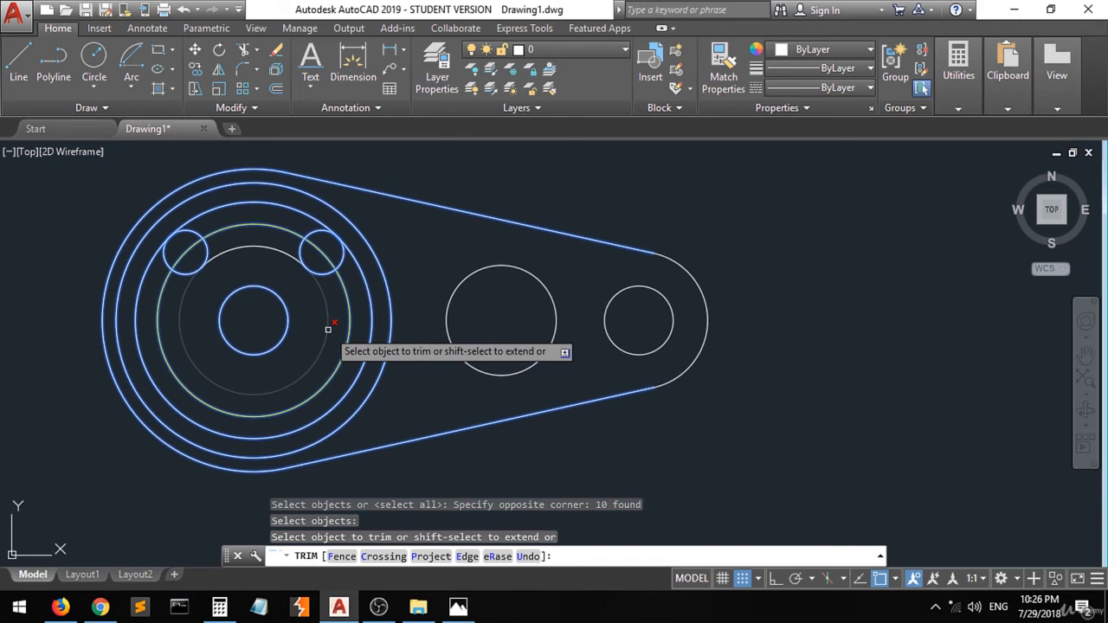
left_click(326, 329)
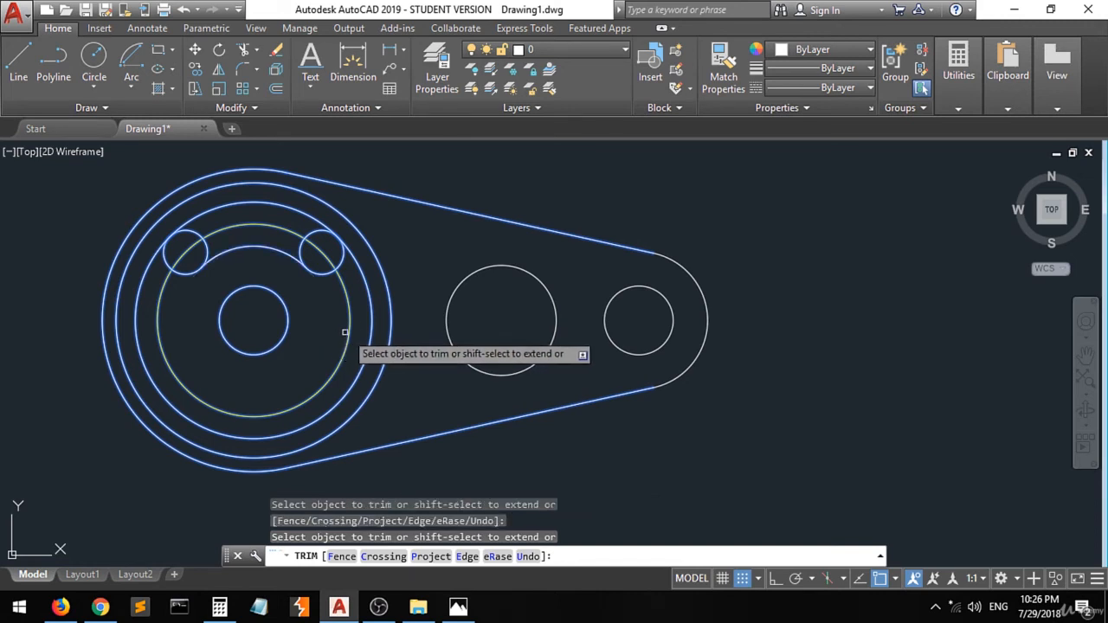
left_click(370, 334)
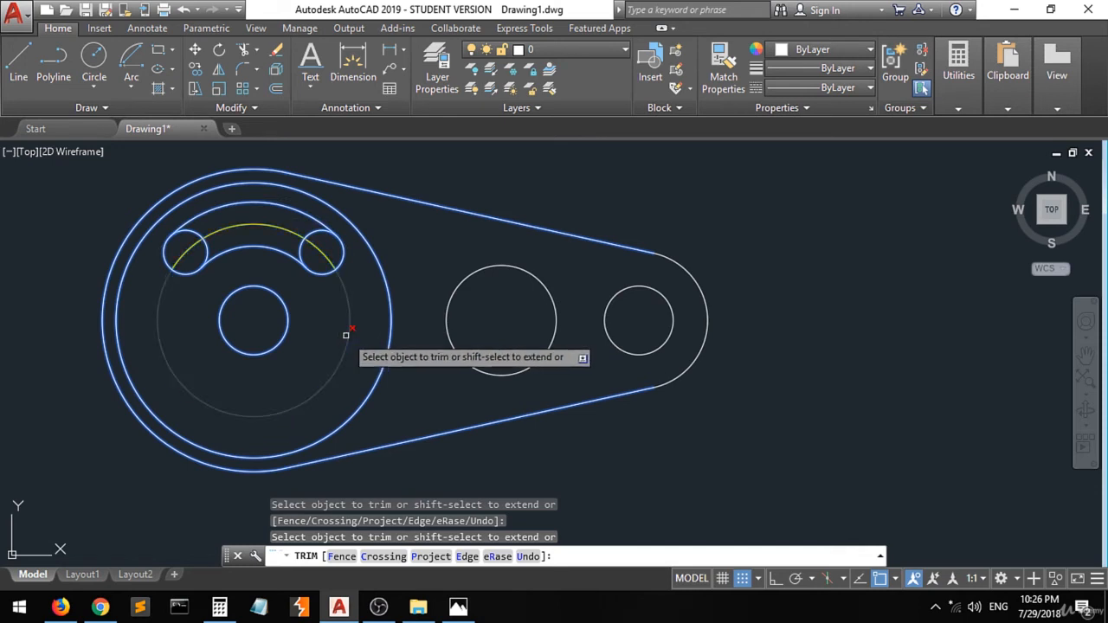
left_click(346, 334)
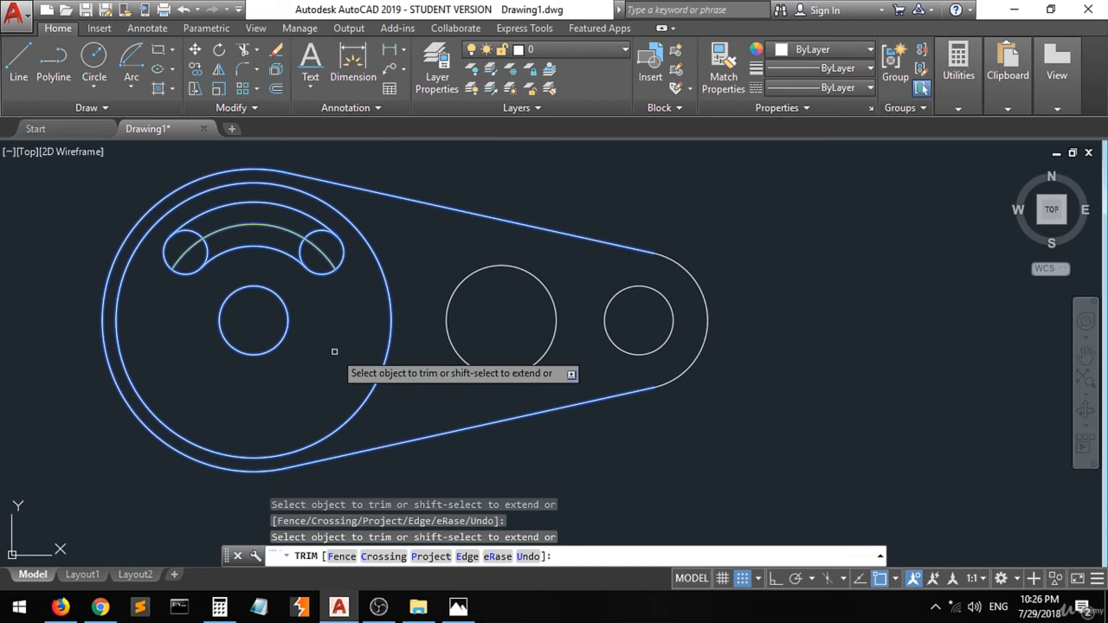
key("Escape")
key("Escape")
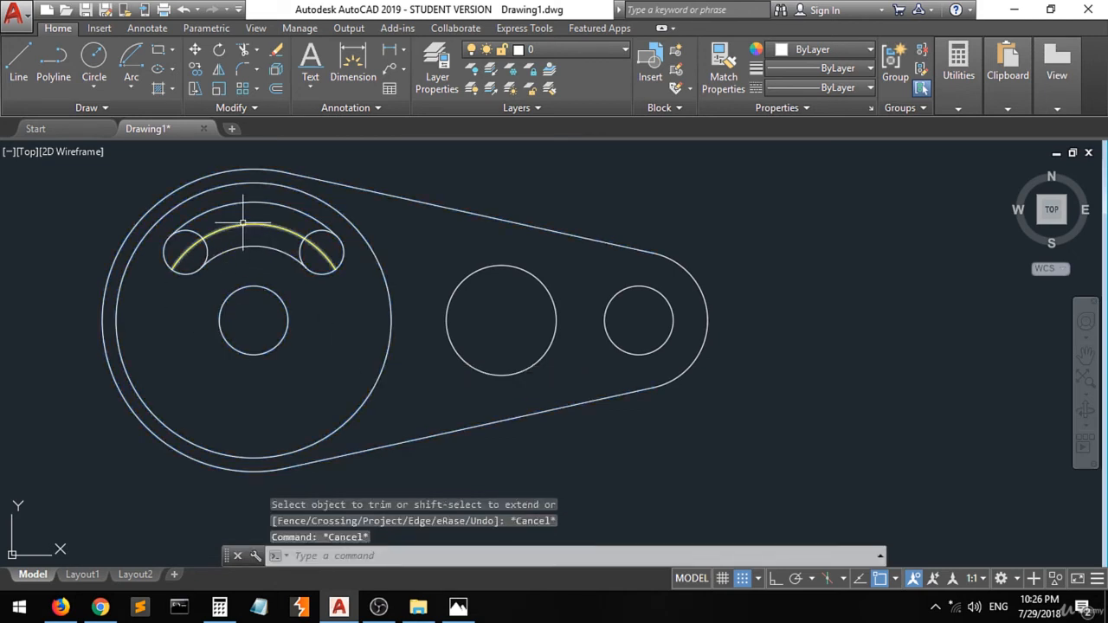
- Compare with the reference drawing and delete the yellow arc running through the small circles
left_click(458, 607)
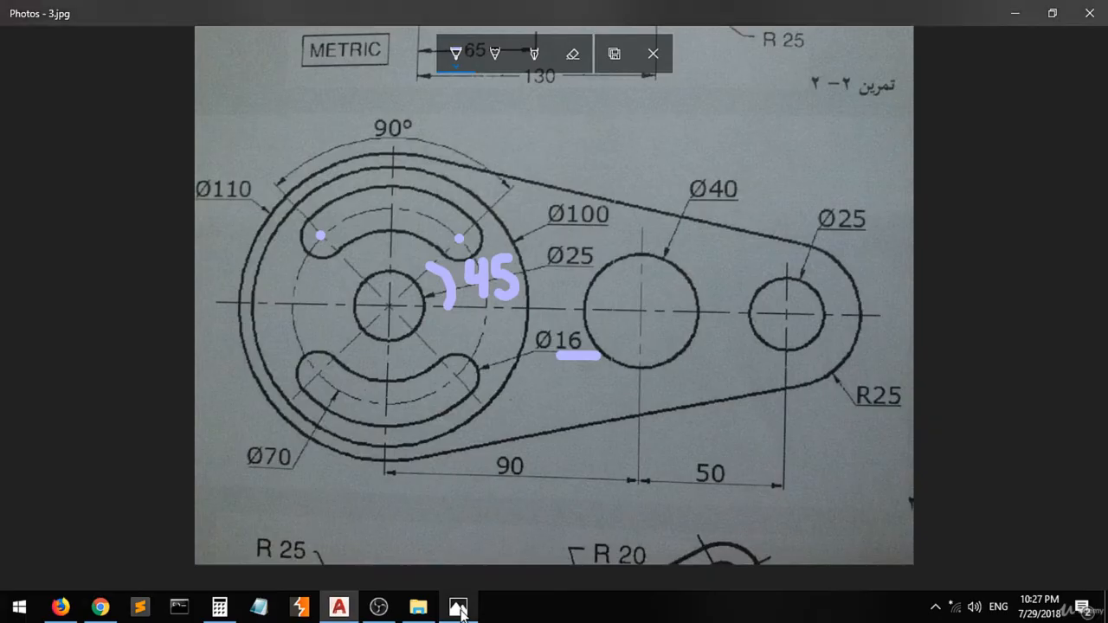
left_click(458, 606)
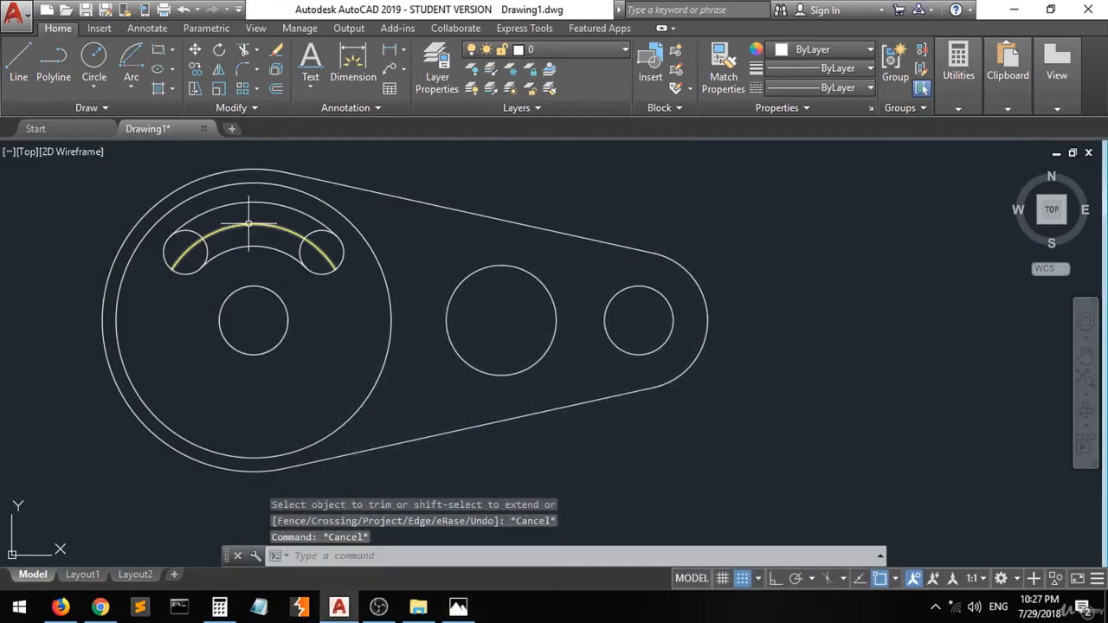
left_click(249, 223)
key("Delete")
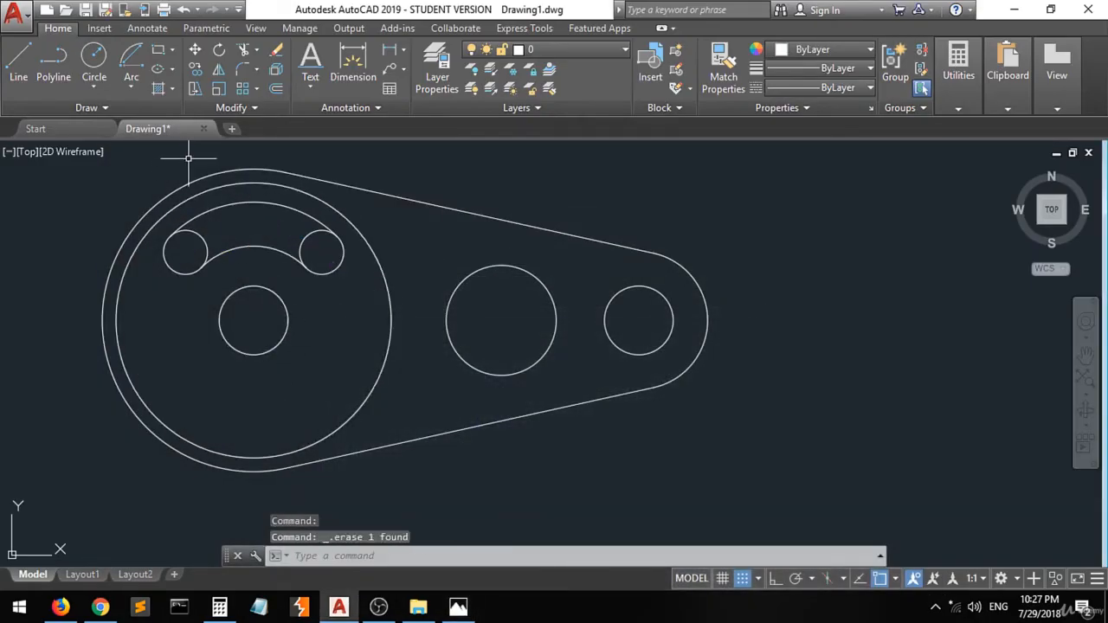
- Trim the inner halves of both small circles so they form the rounded ends of the curved slot
left_click(245, 49)
left_click(372, 170)
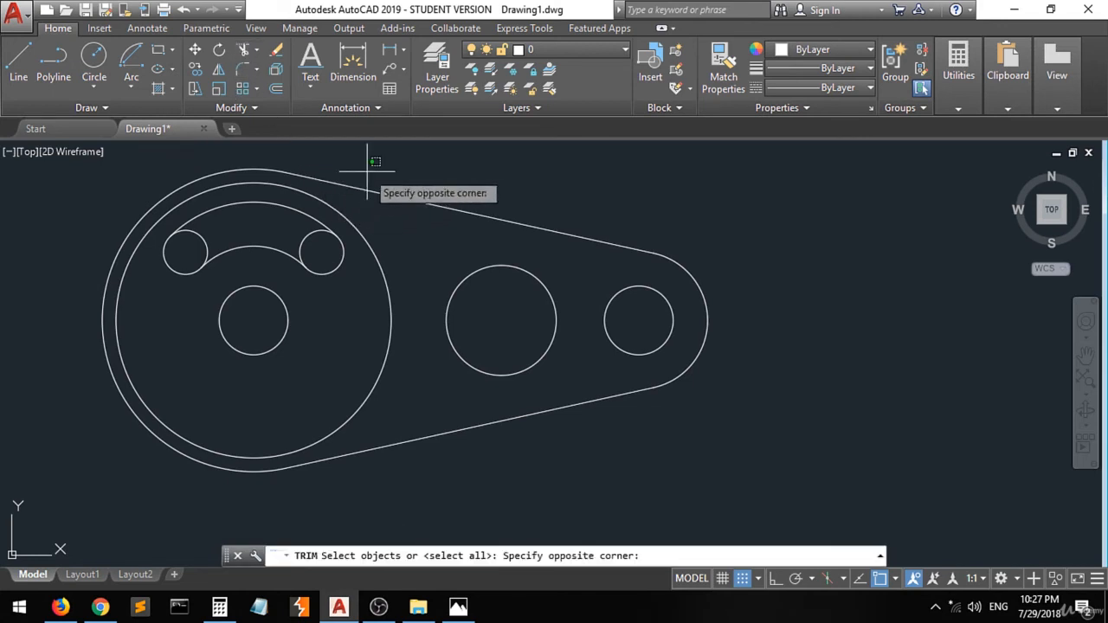
left_click(185, 297)
key("Return")
left_click(208, 242)
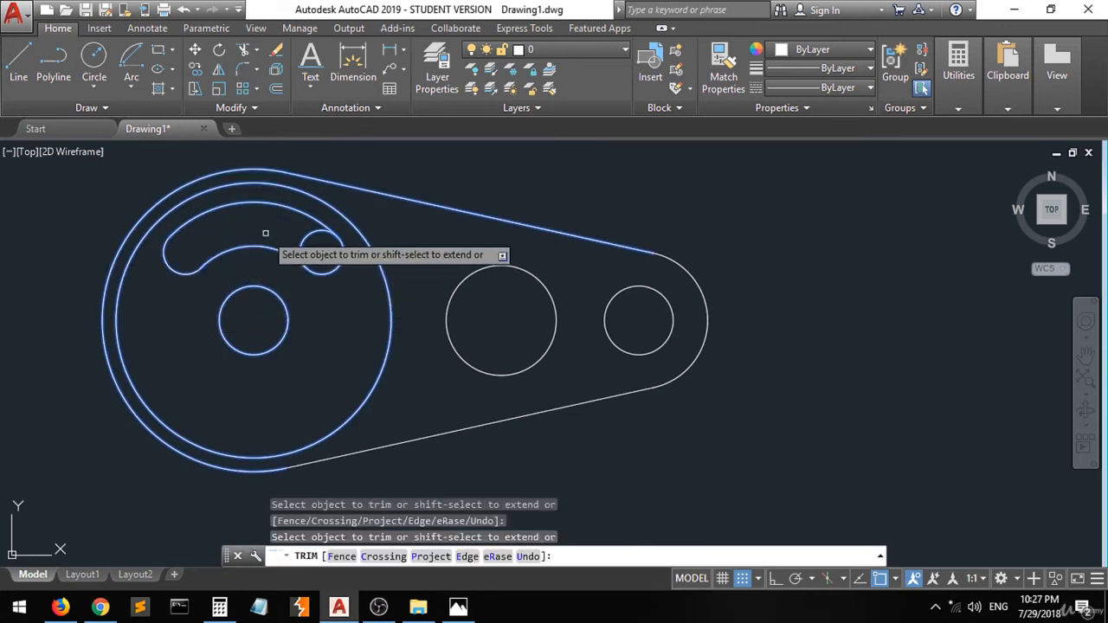
left_click(312, 227)
left_click(294, 235)
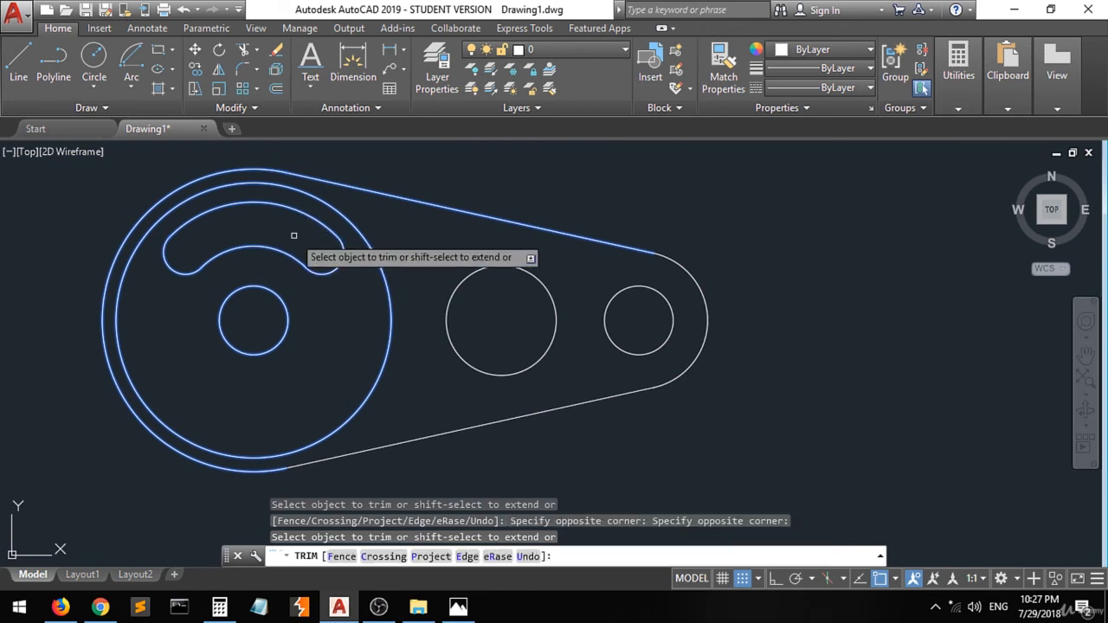
key("Escape")
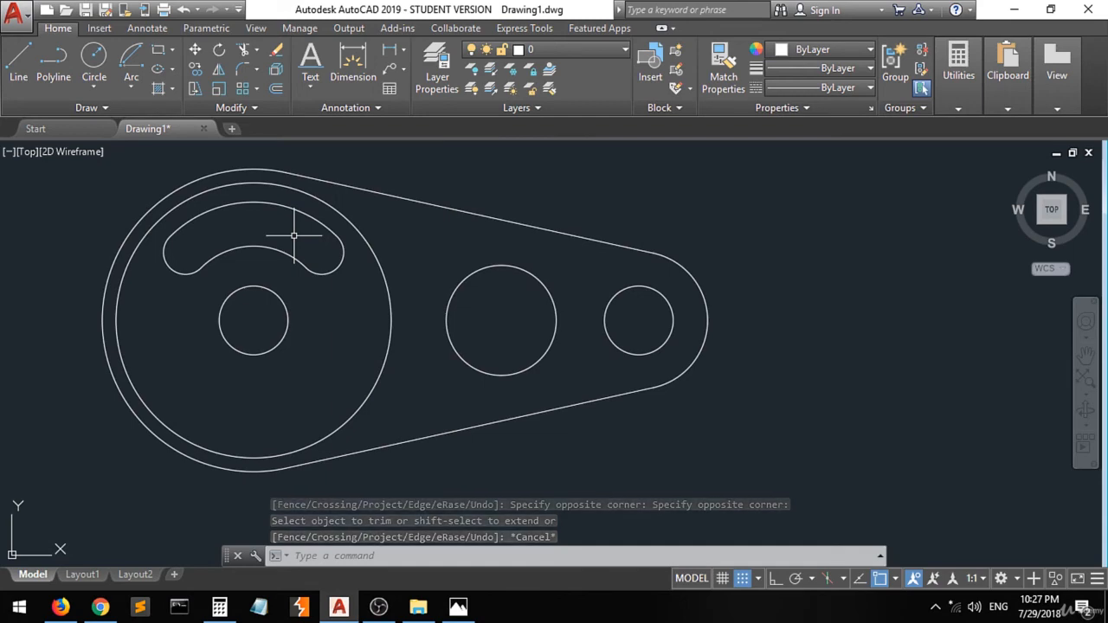
- Mirror the curved slot about the horizontal centre line through the large circle, keeping the original slot
left_click(458, 607)
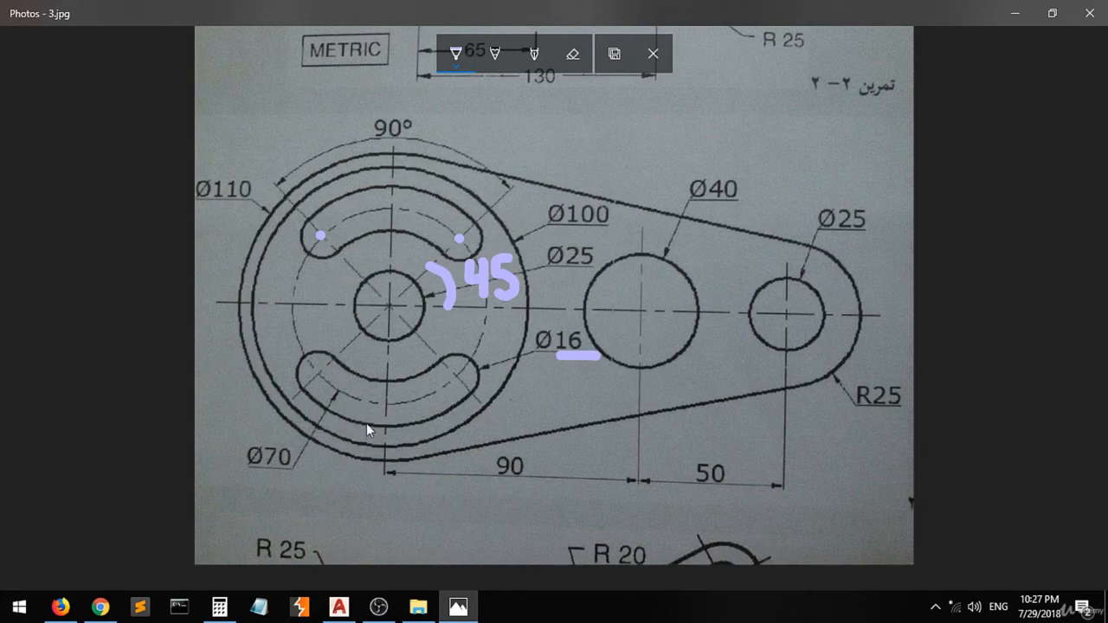
left_click(458, 607)
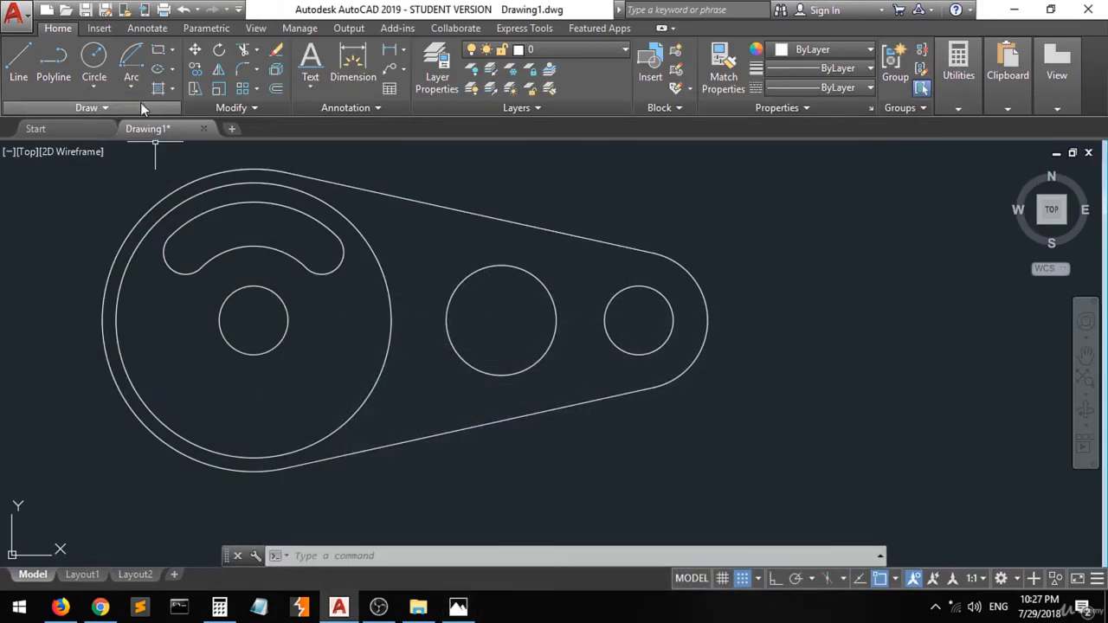
left_click(216, 73)
left_click(264, 194)
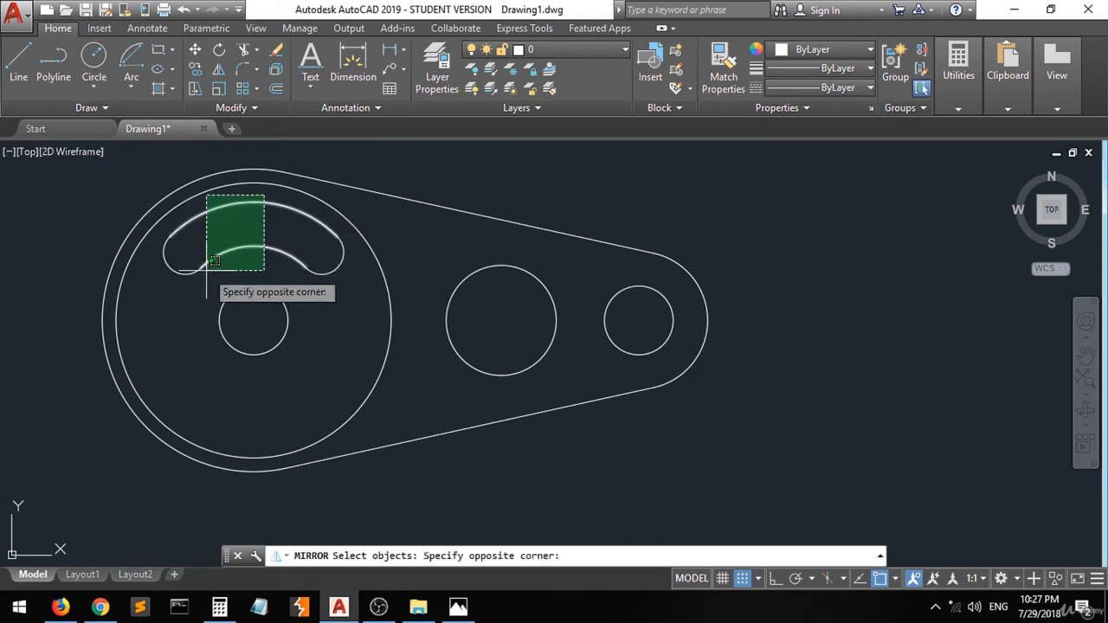
left_click(206, 277)
left_click(345, 228)
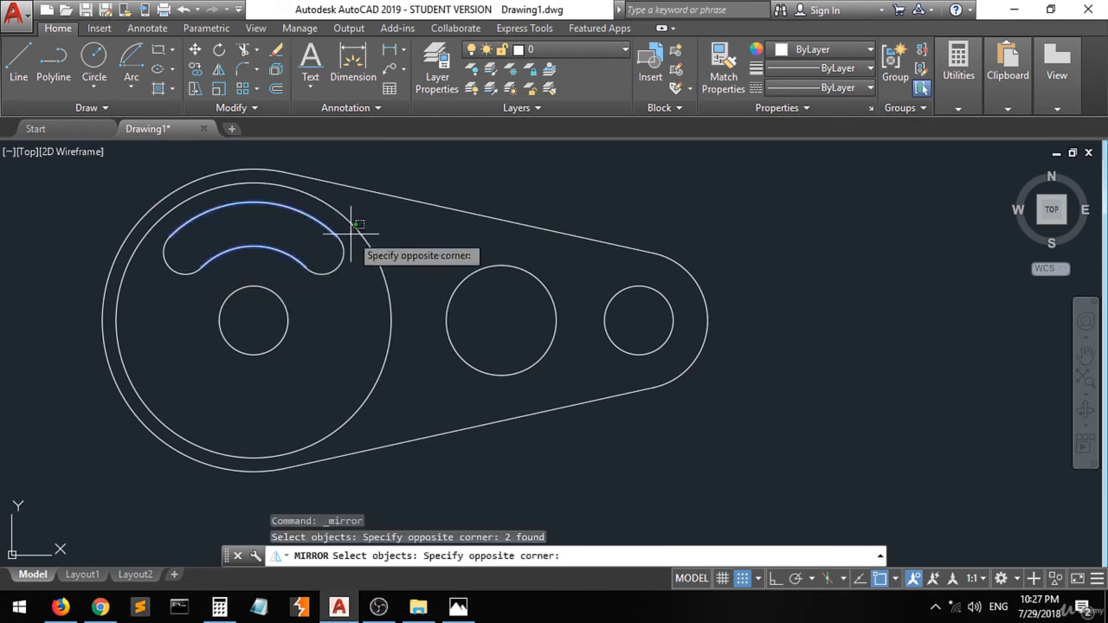
left_click(295, 266)
left_click(201, 234)
left_click(163, 269)
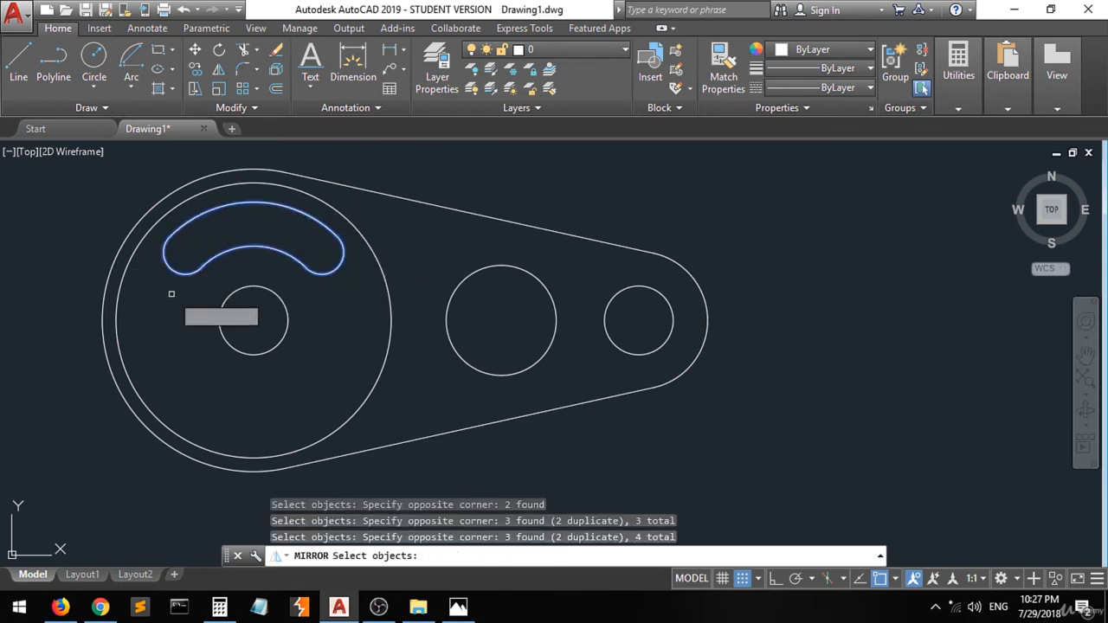
key("Return")
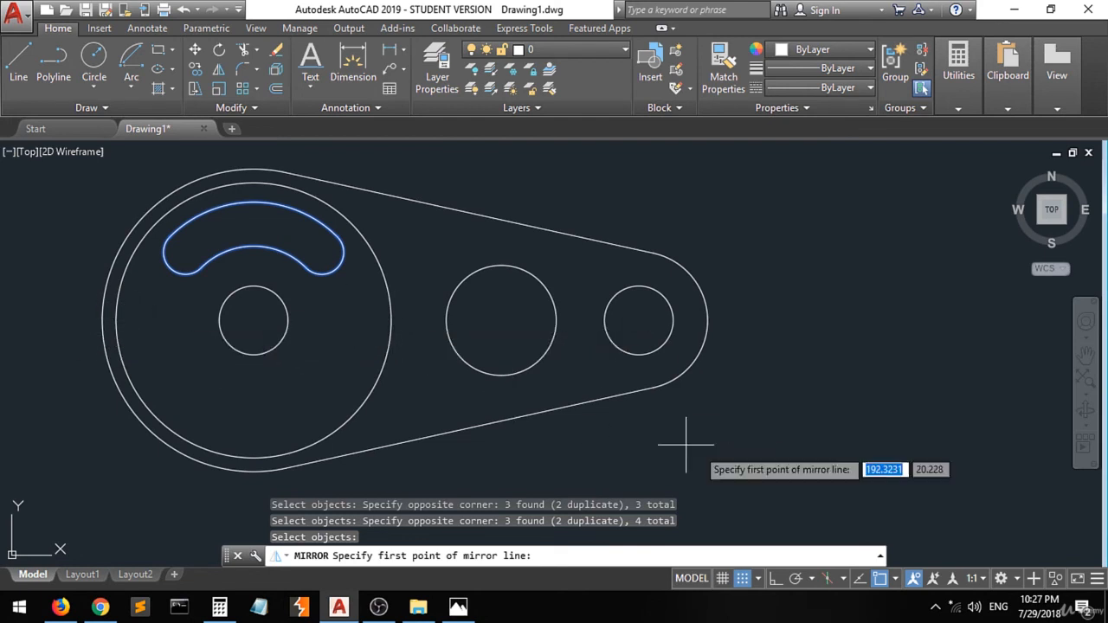
left_click(896, 579)
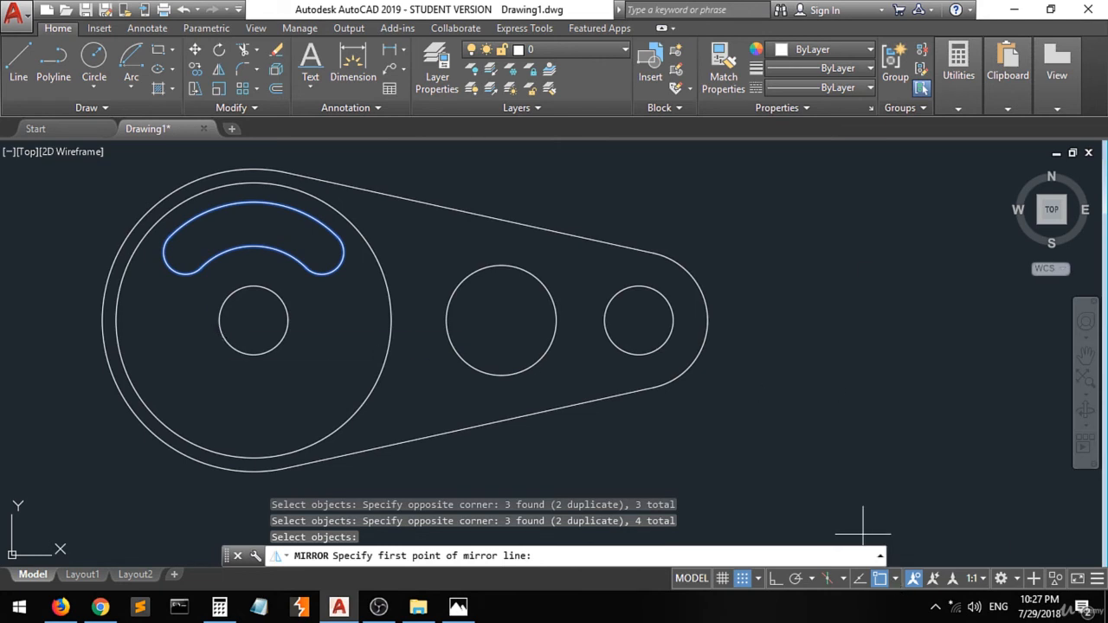
left_click(219, 320)
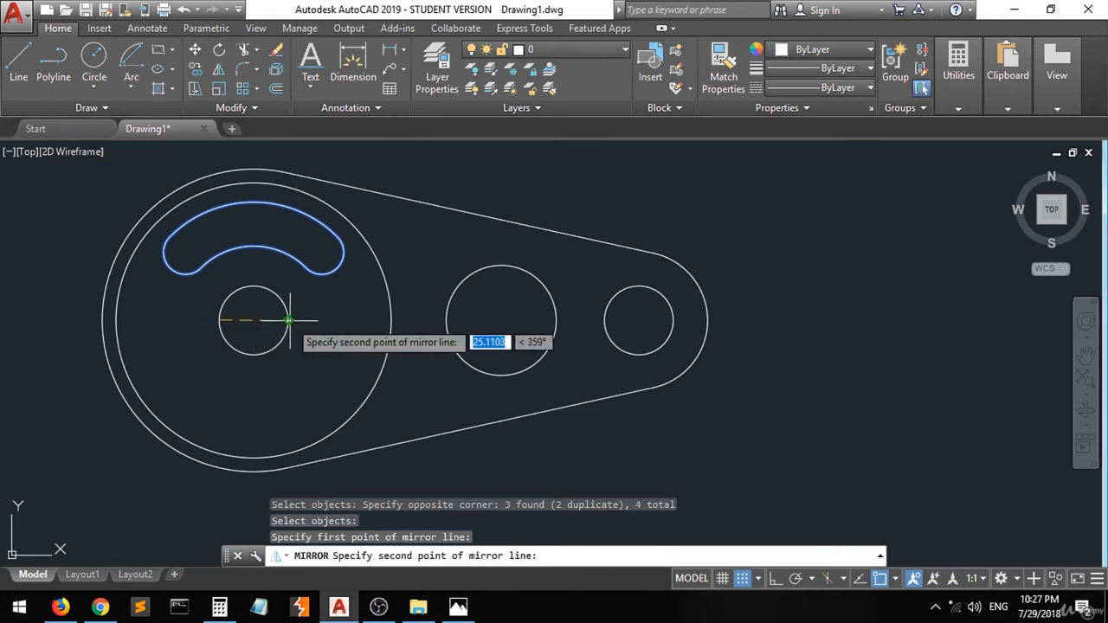
left_click(292, 320)
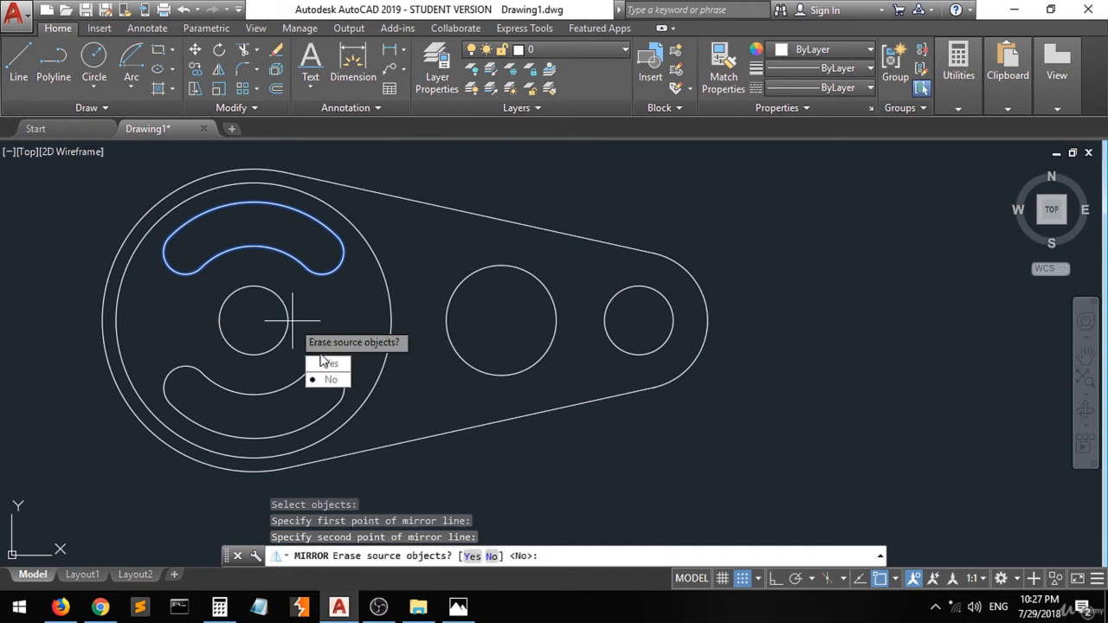
left_click(330, 379)
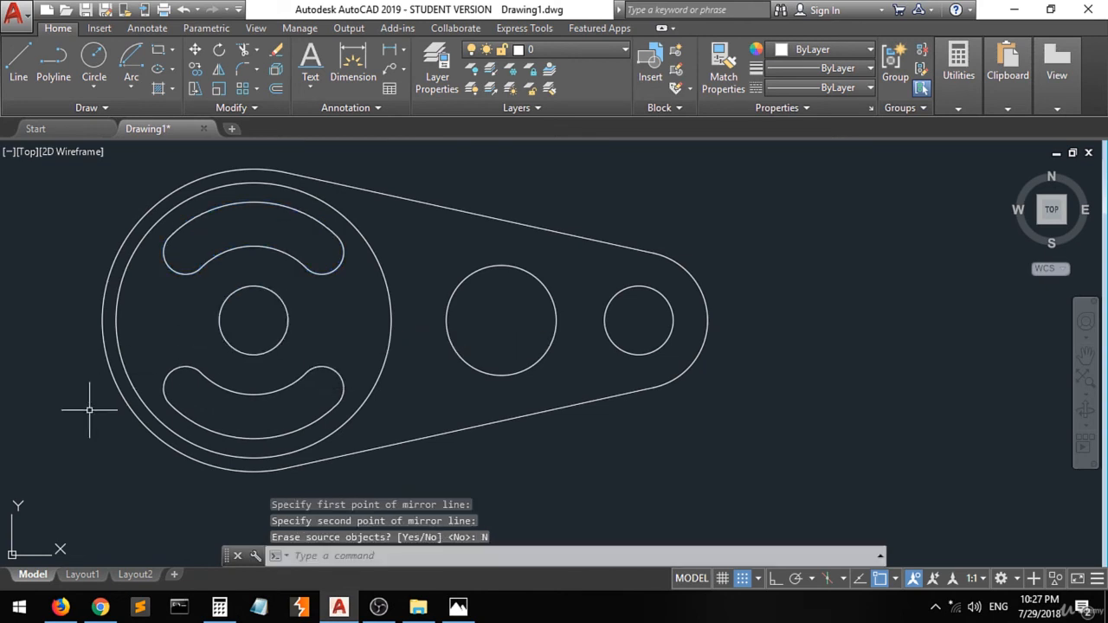
- Zoom out and arrange the reference drawing in a smaller window beside the drawing to compare them
scroll(109, 412, "down", 1)
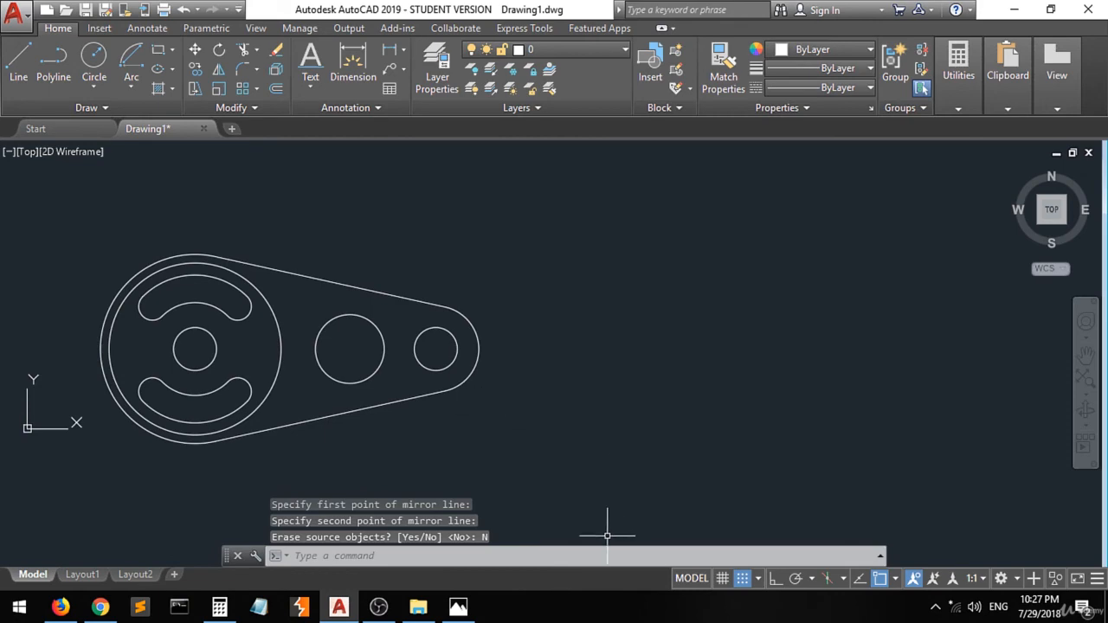
left_click(458, 606)
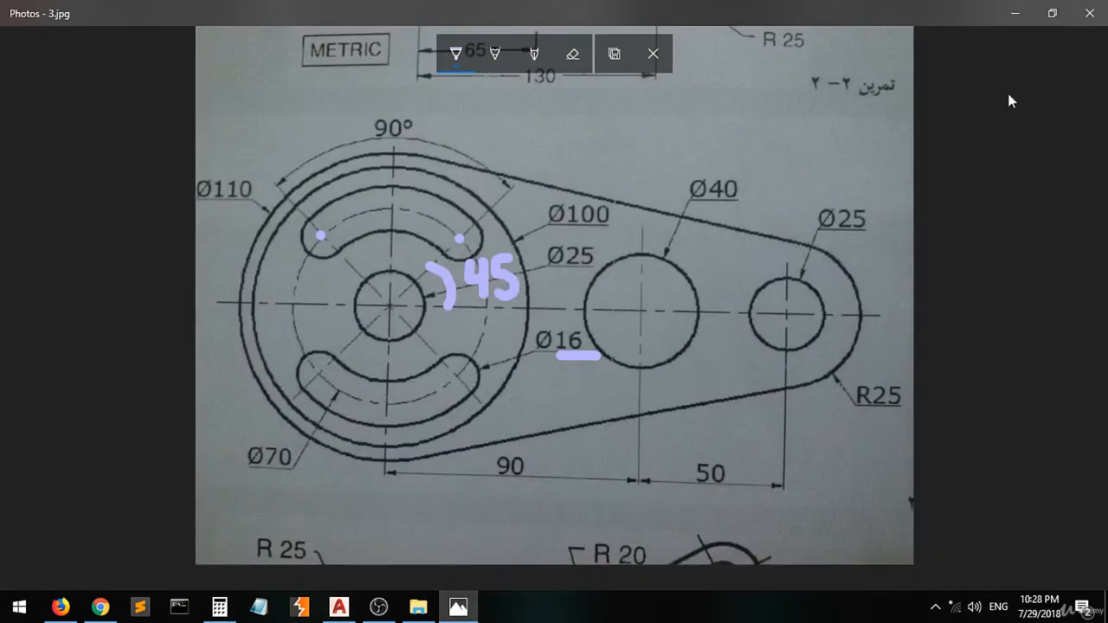
left_click(1052, 13)
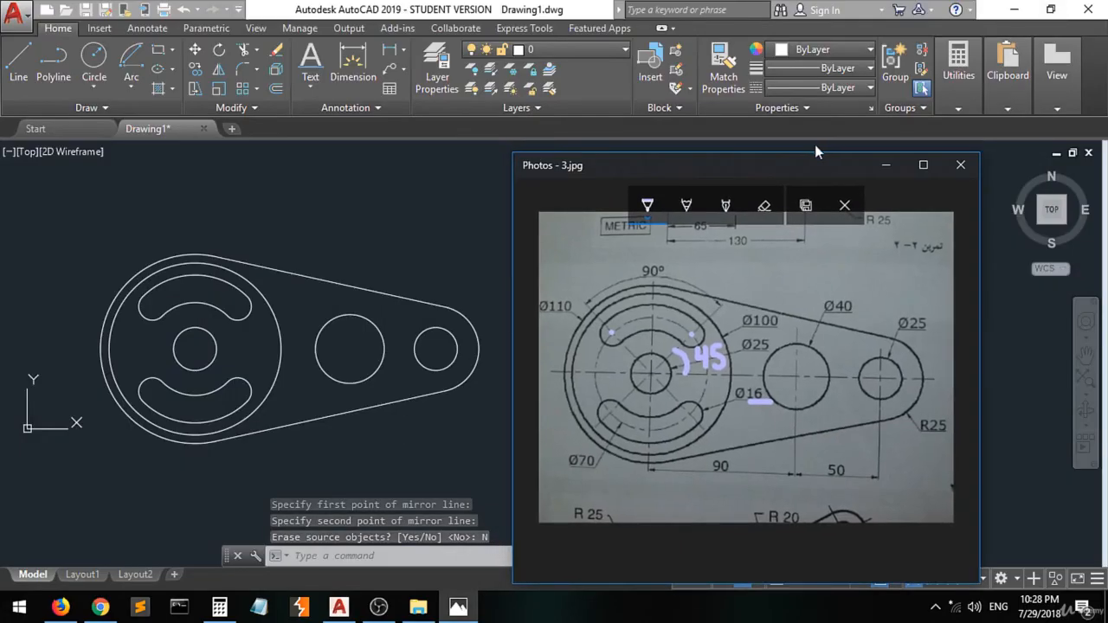
left_click_drag(748, 173, 751, 142)
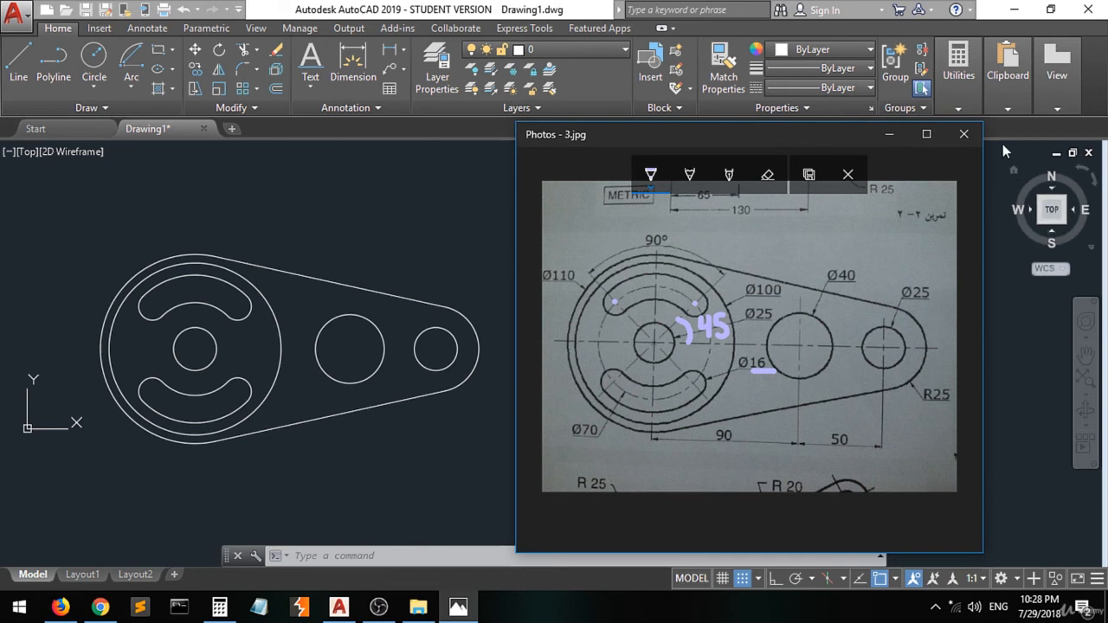
left_click(890, 136)
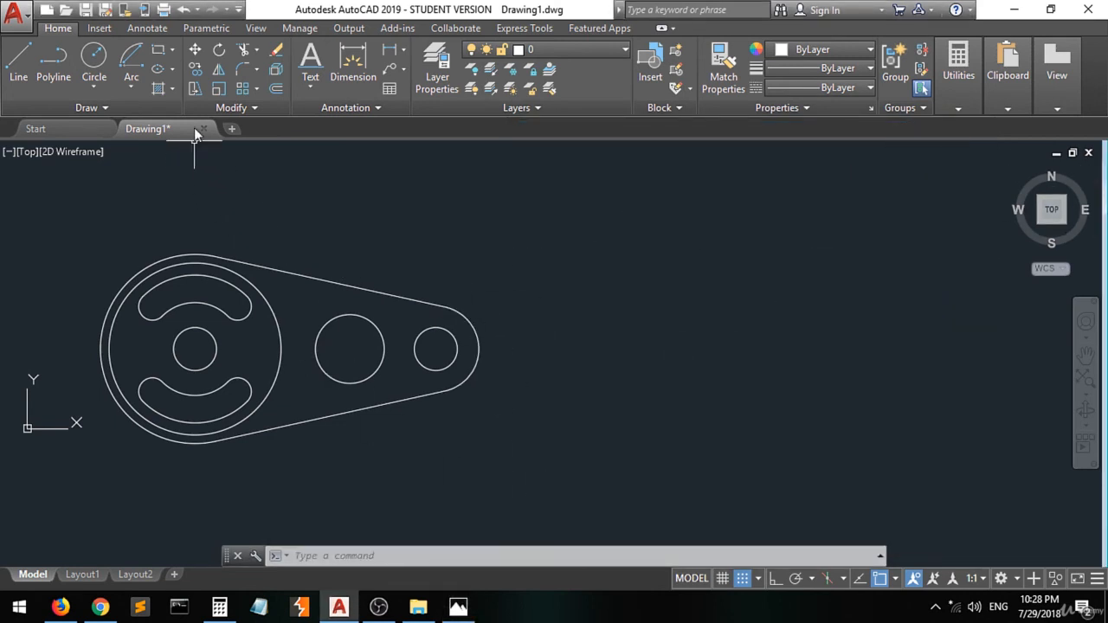
- Turn on the Center object snap and add a linear dimension between the centres of the large and middle circles
left_click(353, 62)
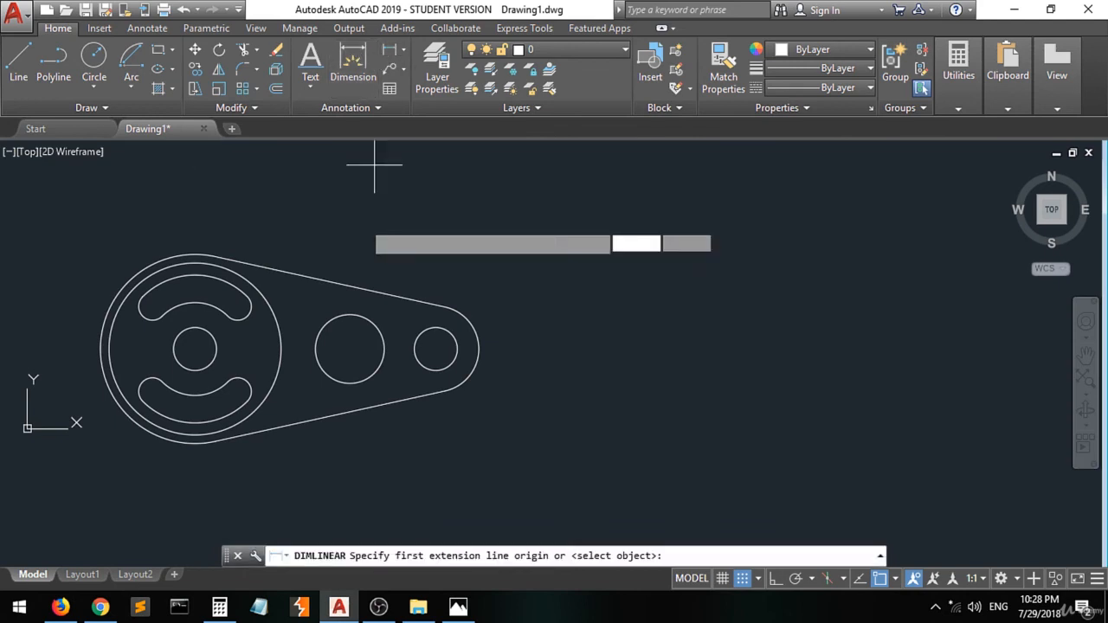
left_click(458, 607)
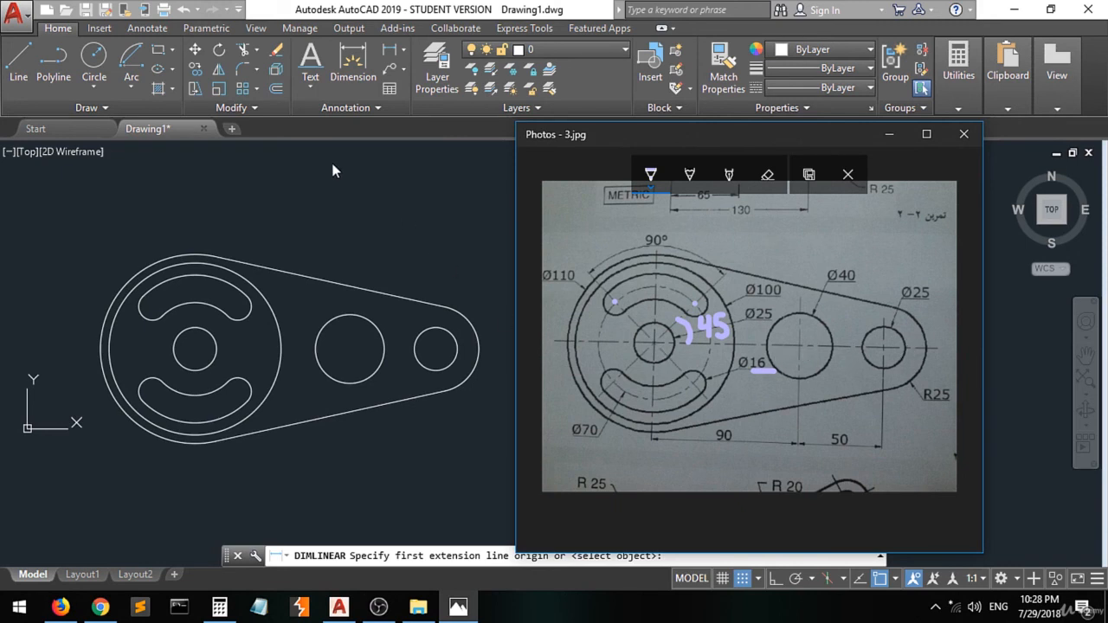
left_click(390, 49)
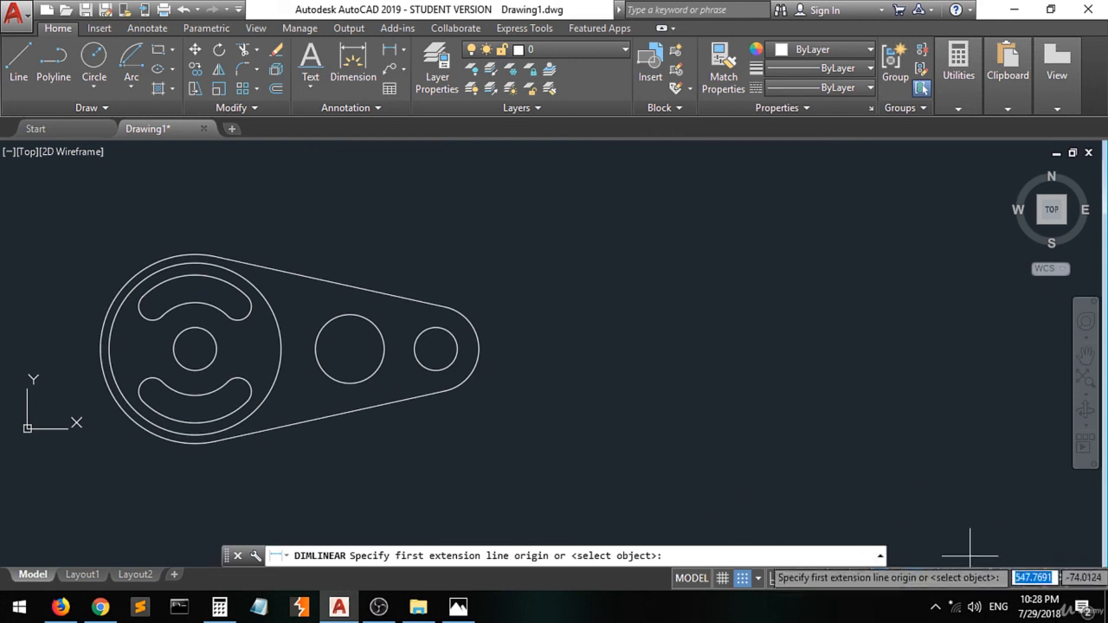
left_click(894, 586)
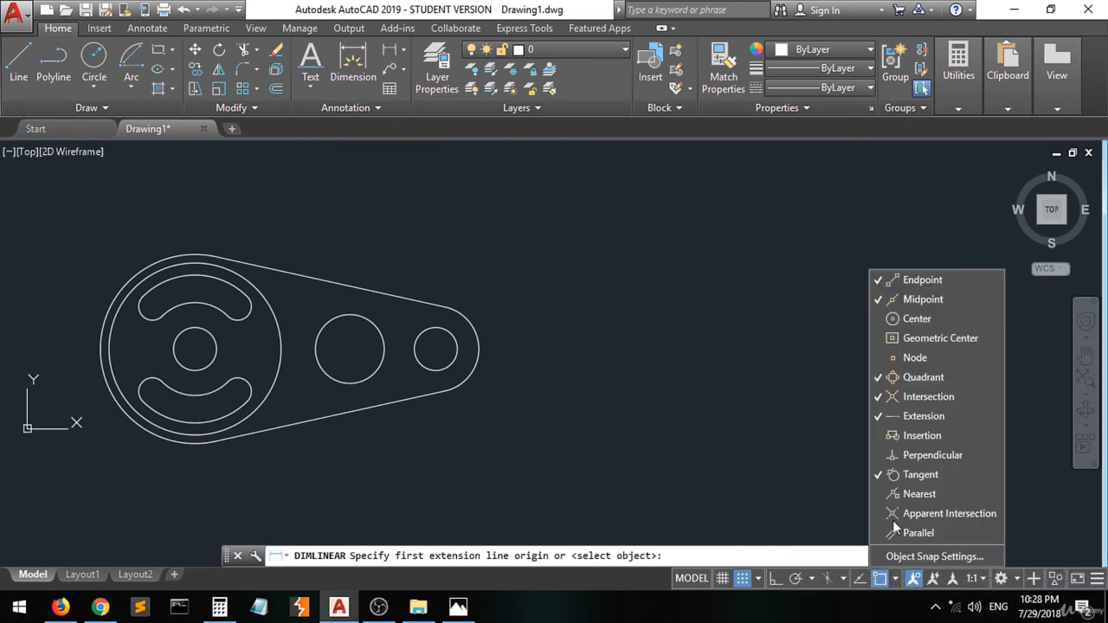
left_click(916, 318)
left_click(195, 354)
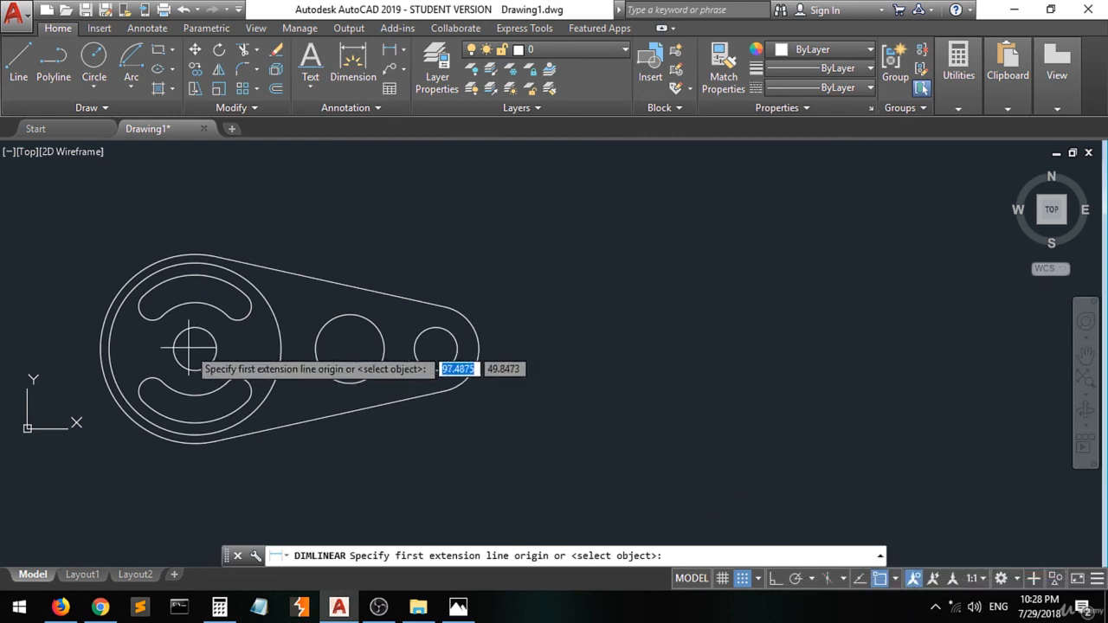
left_click(196, 349)
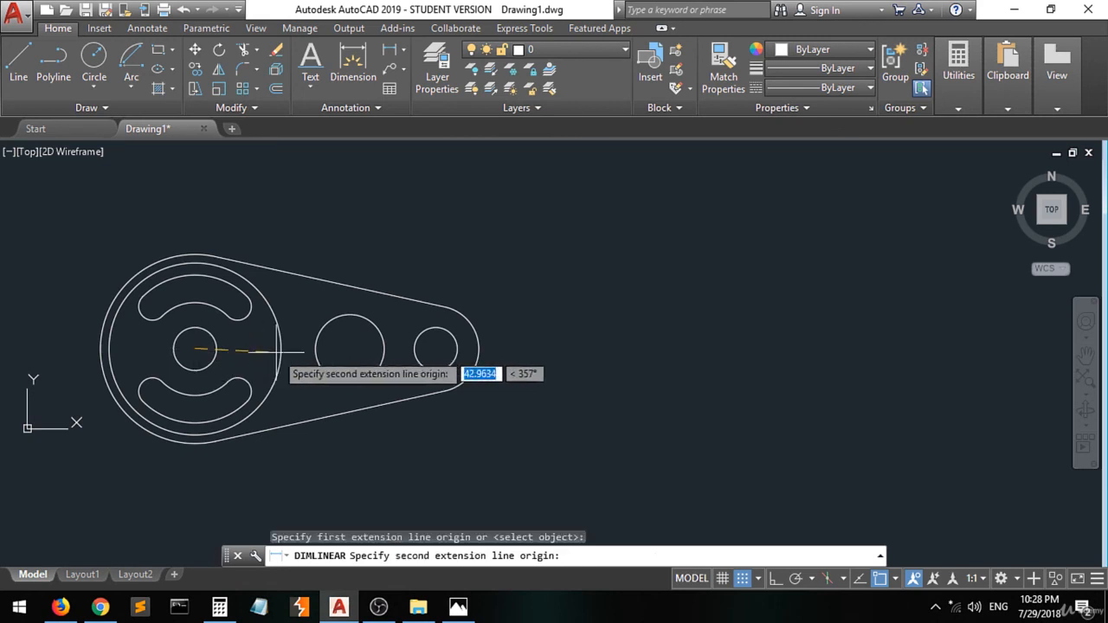
left_click(349, 349)
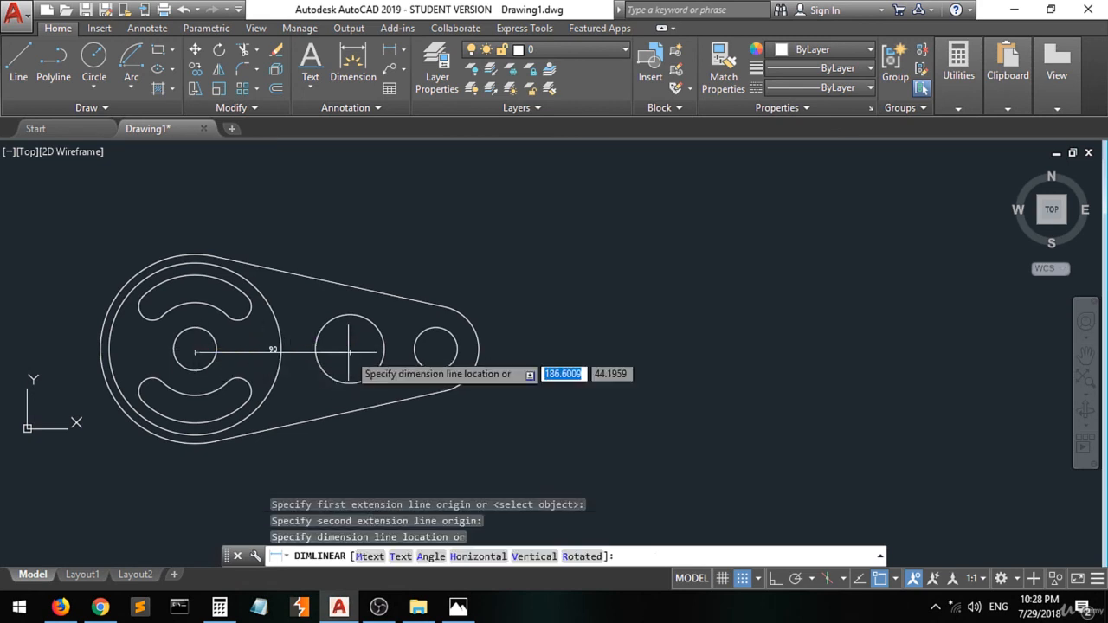
left_click(349, 482)
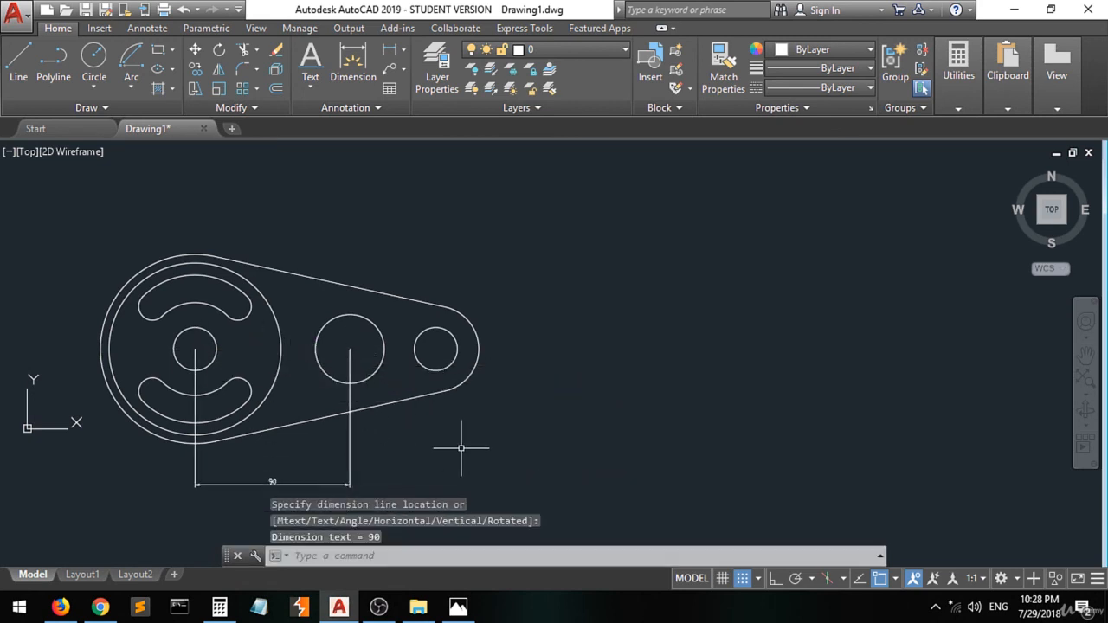
- Add a linear dimension between the centres of the middle and small right circles
key("Return")
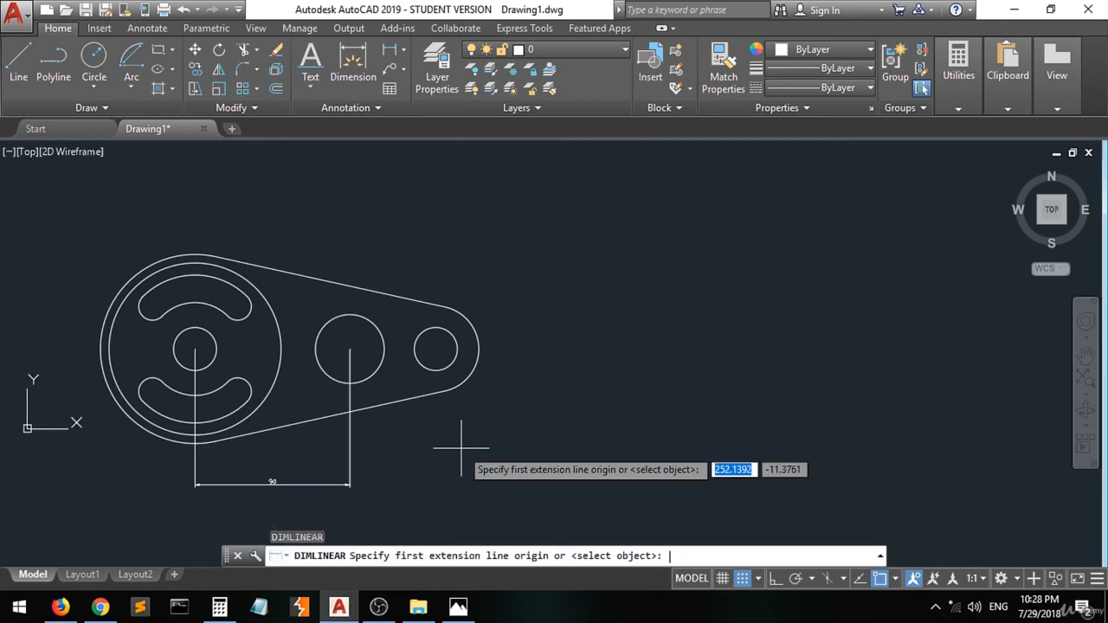
left_click(349, 349)
left_click(435, 348)
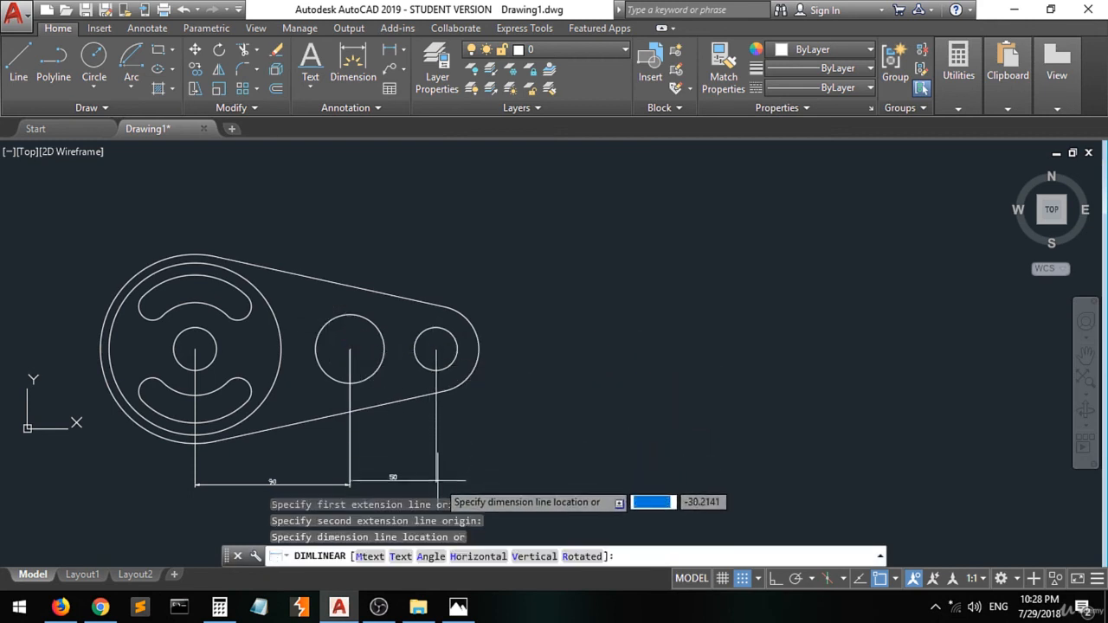
left_click(436, 482)
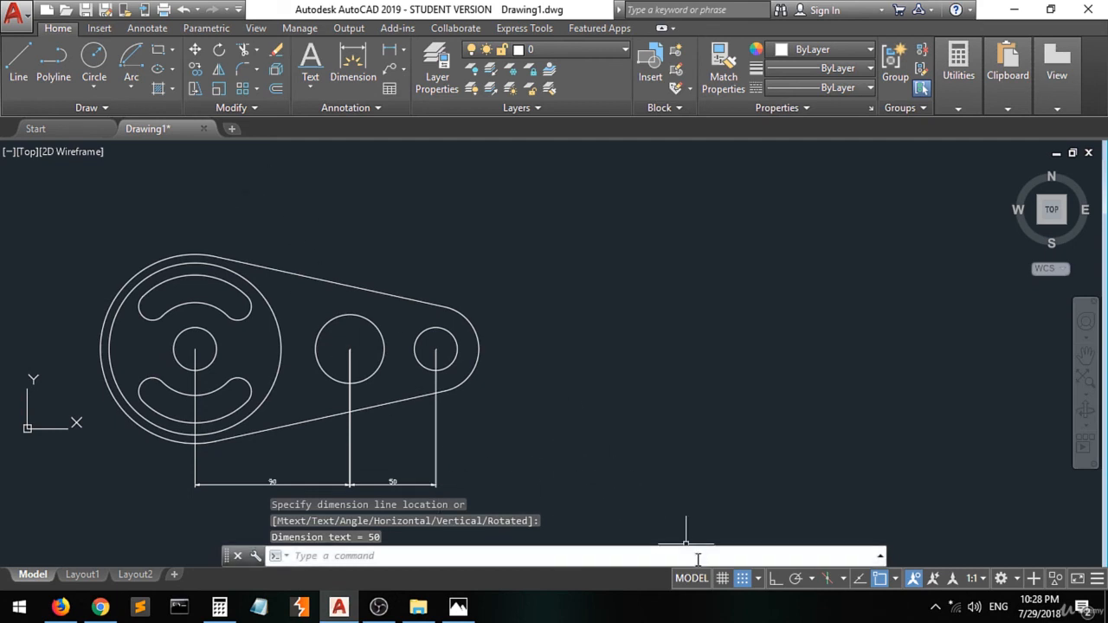
- Add a radius dimension to the rounded right end of the plate
left_click(458, 609)
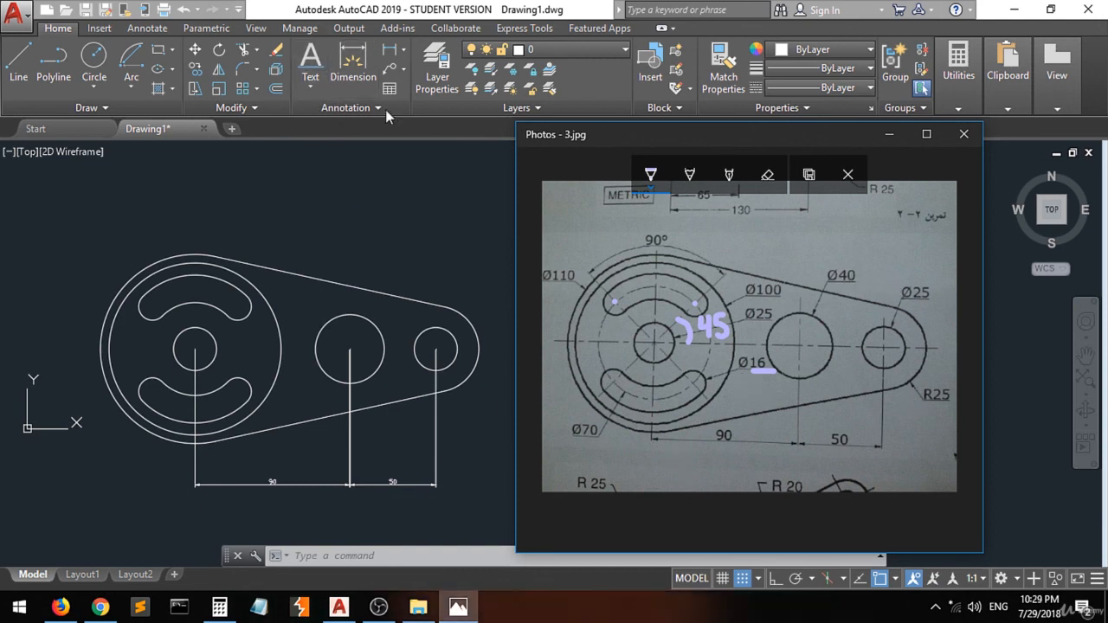
left_click(400, 64)
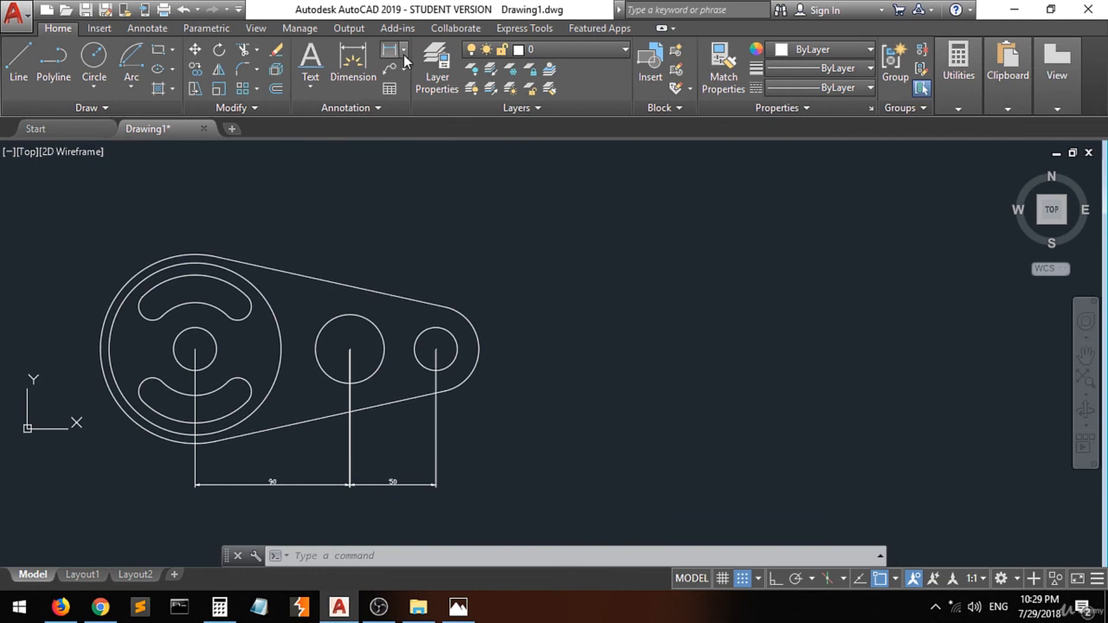
left_click(404, 52)
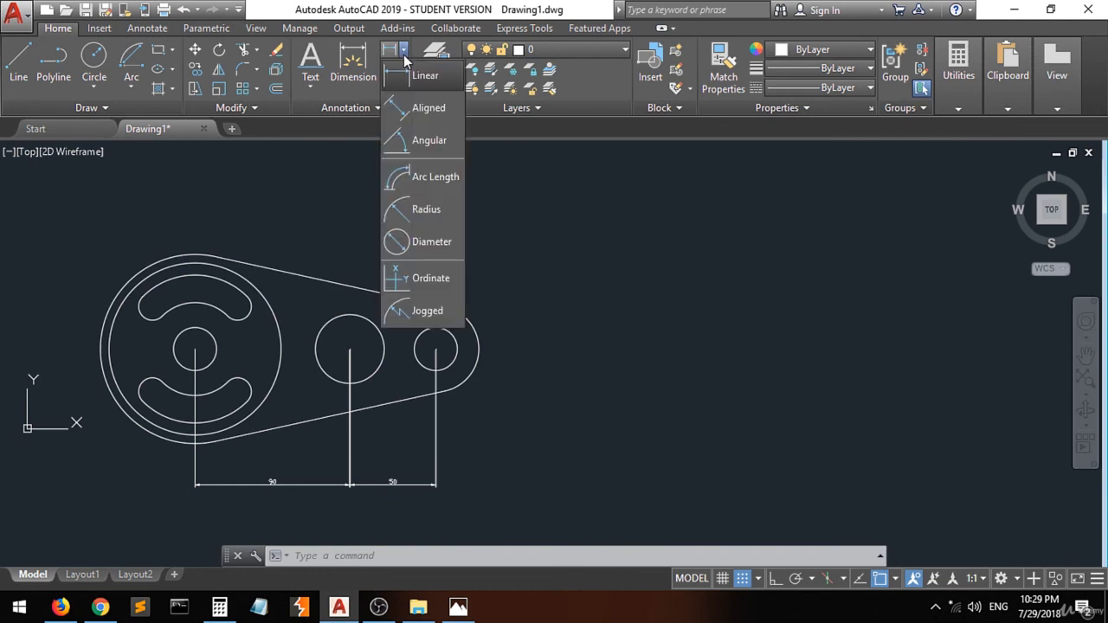
left_click(430, 214)
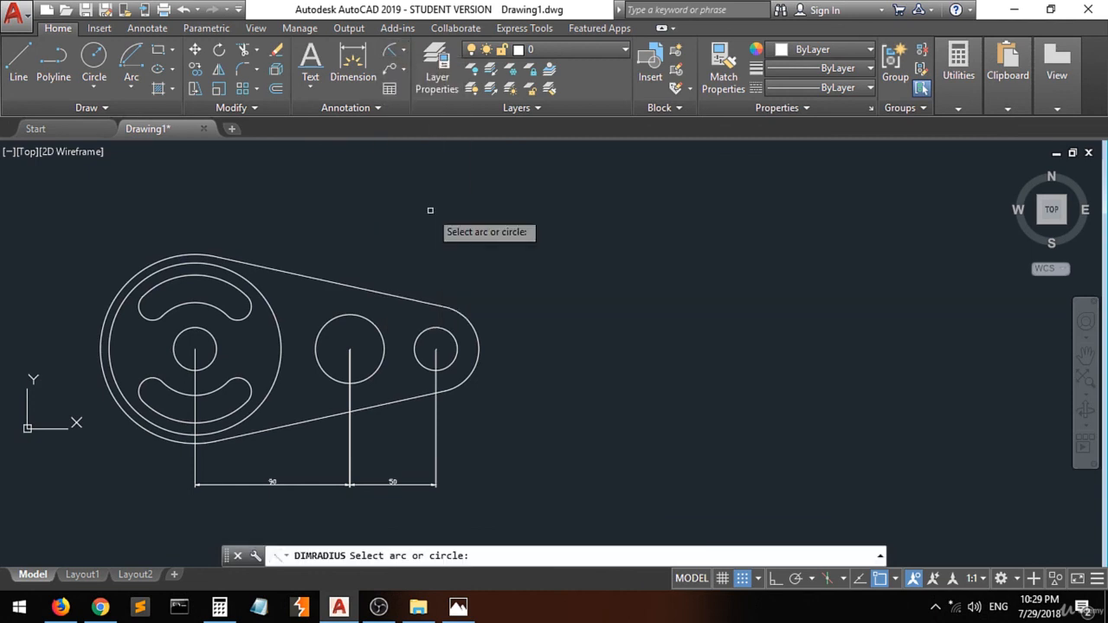
left_click(458, 607)
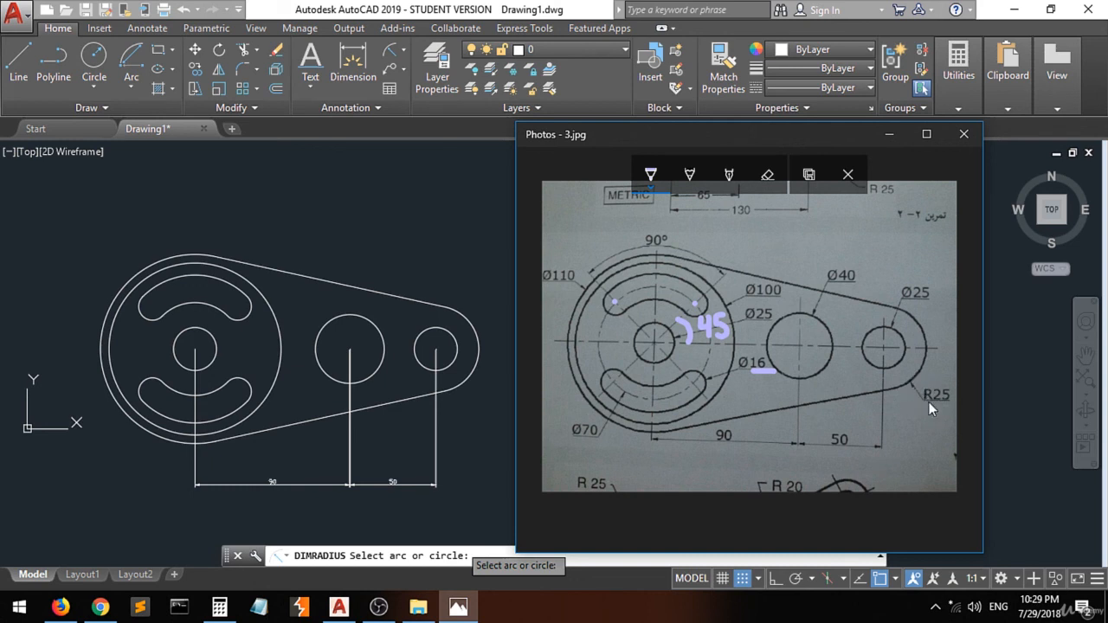
left_click(460, 379)
left_click(467, 378)
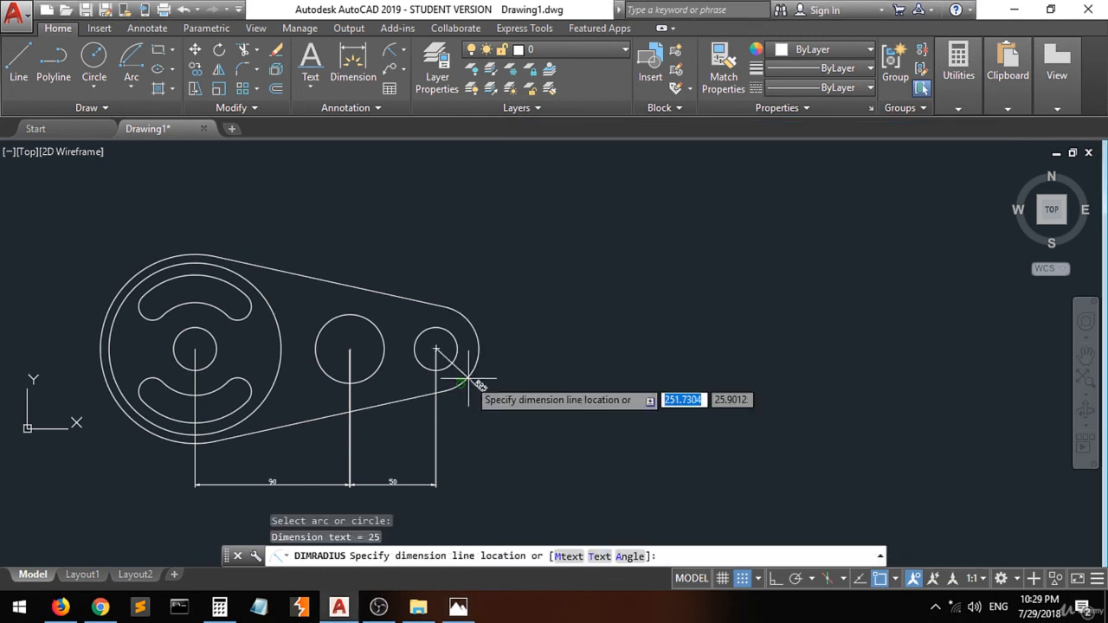
left_click(553, 367)
scroll(506, 387, "up", 2)
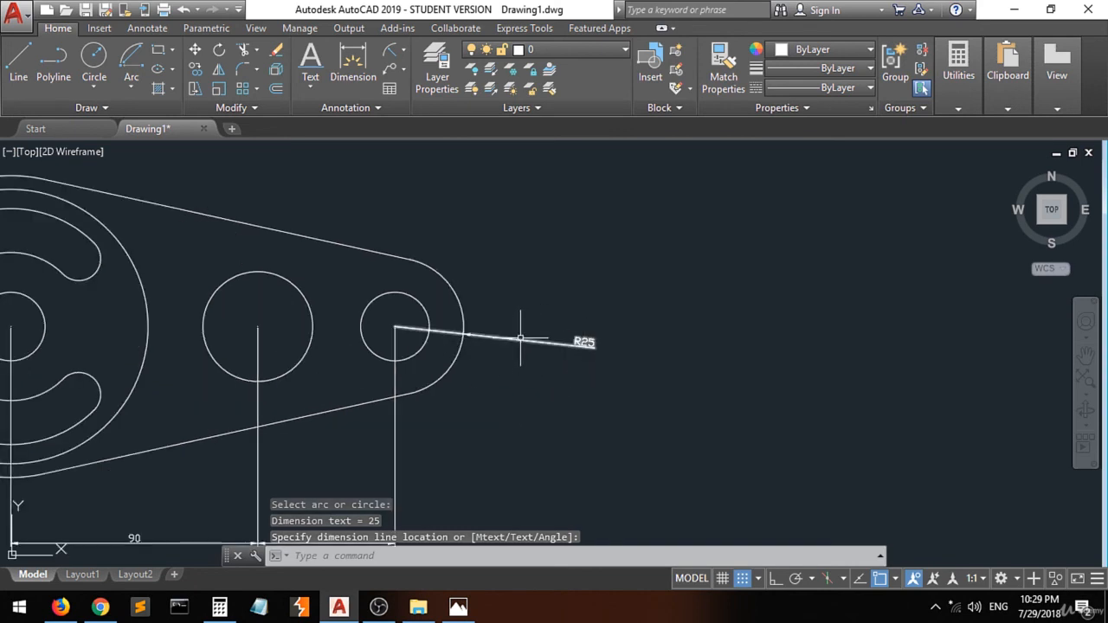
scroll(519, 342, "down", 2)
left_click(516, 356)
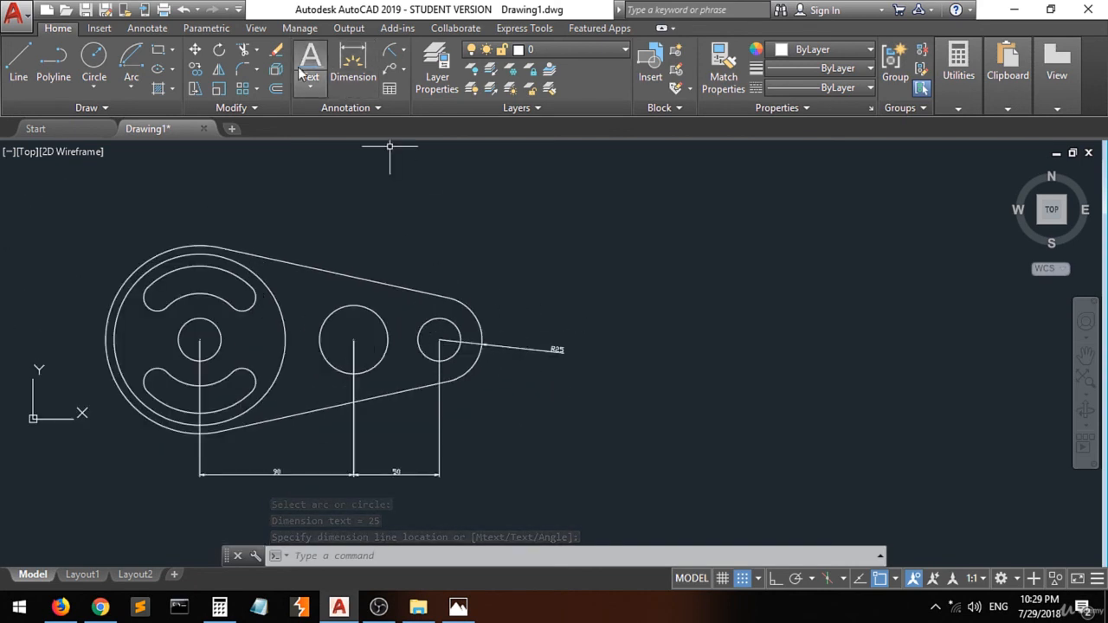
- Add a diameter dimension to the small right circle
left_click(403, 52)
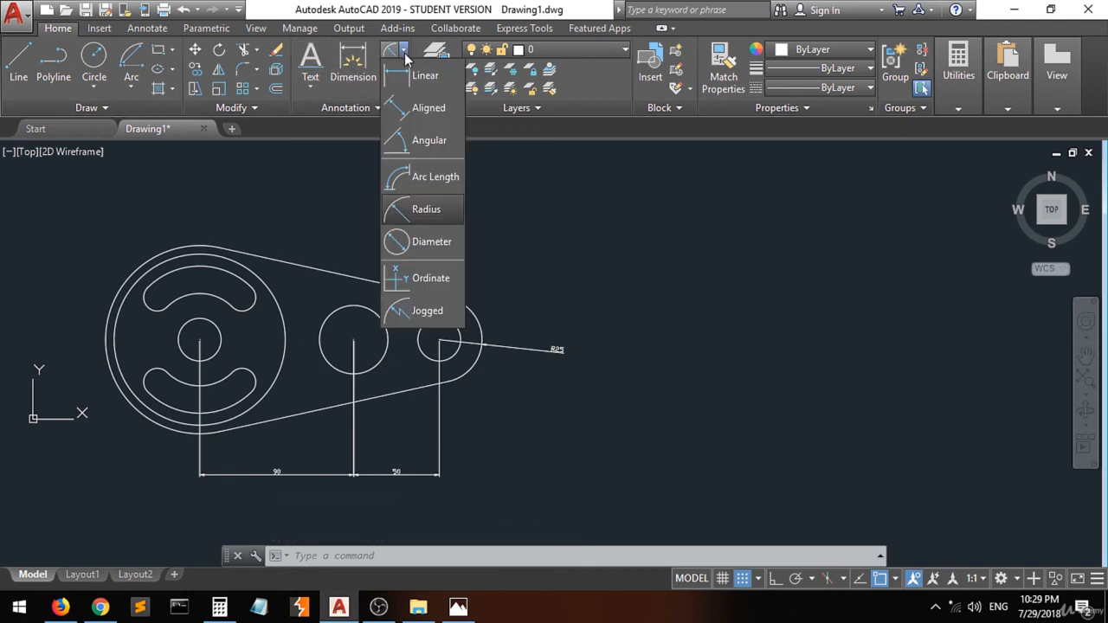
left_click(417, 241)
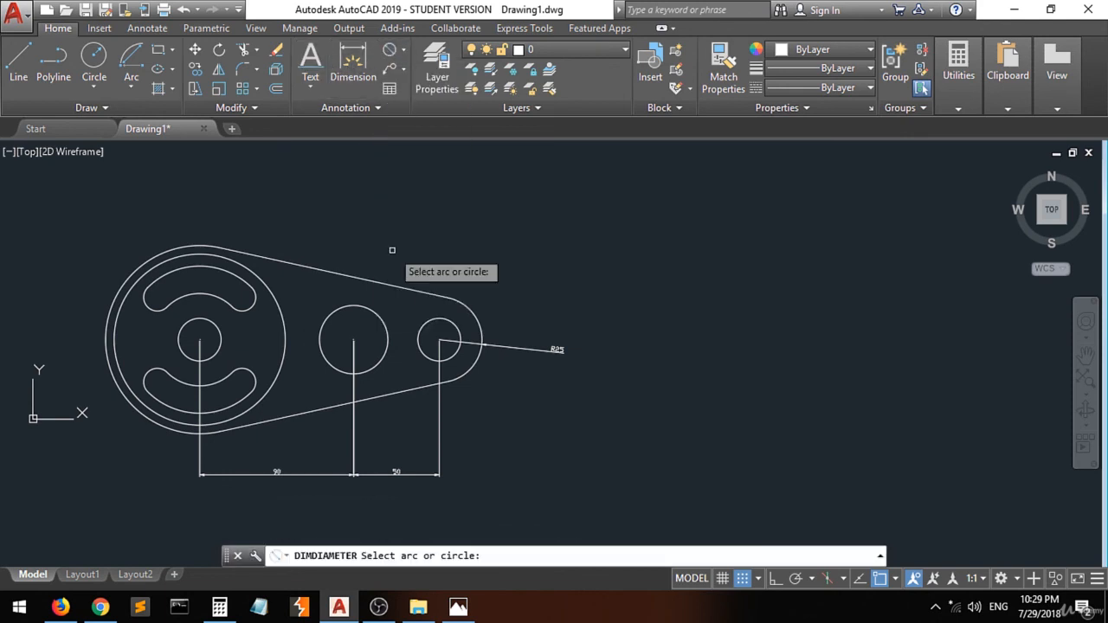
left_click(448, 322)
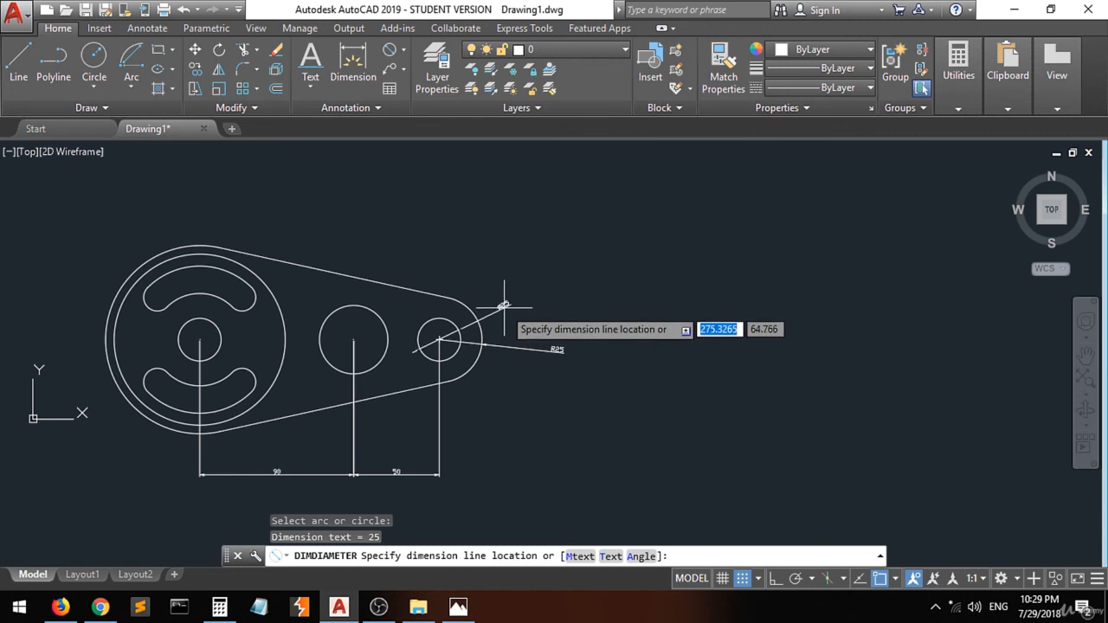
left_click(503, 307)
- Add a diameter dimension to the middle circle
key("Return")
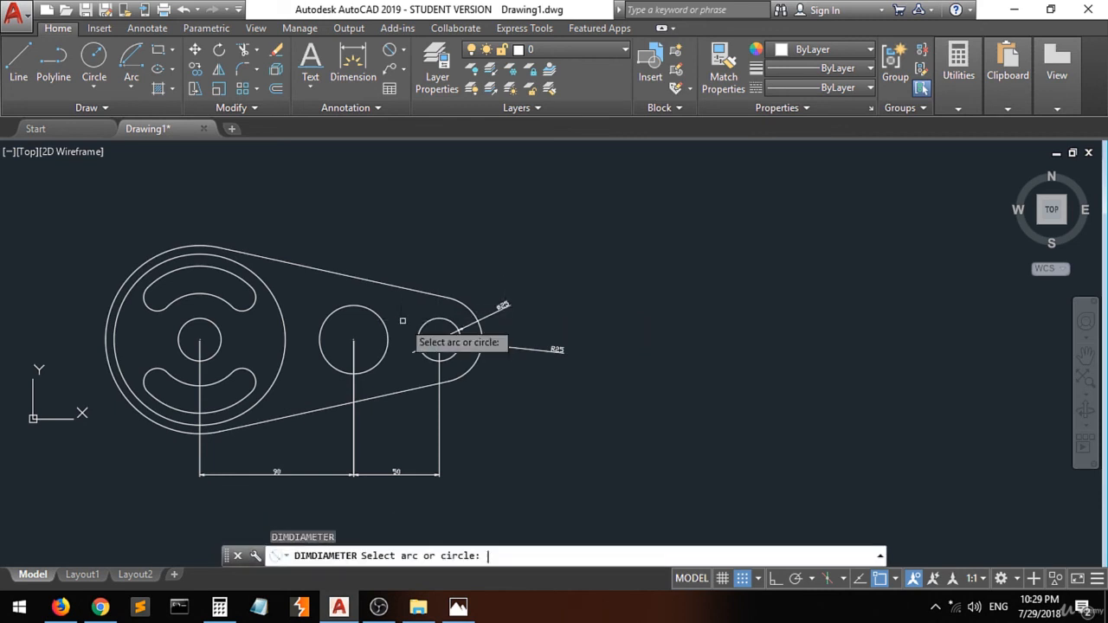
left_click(384, 322)
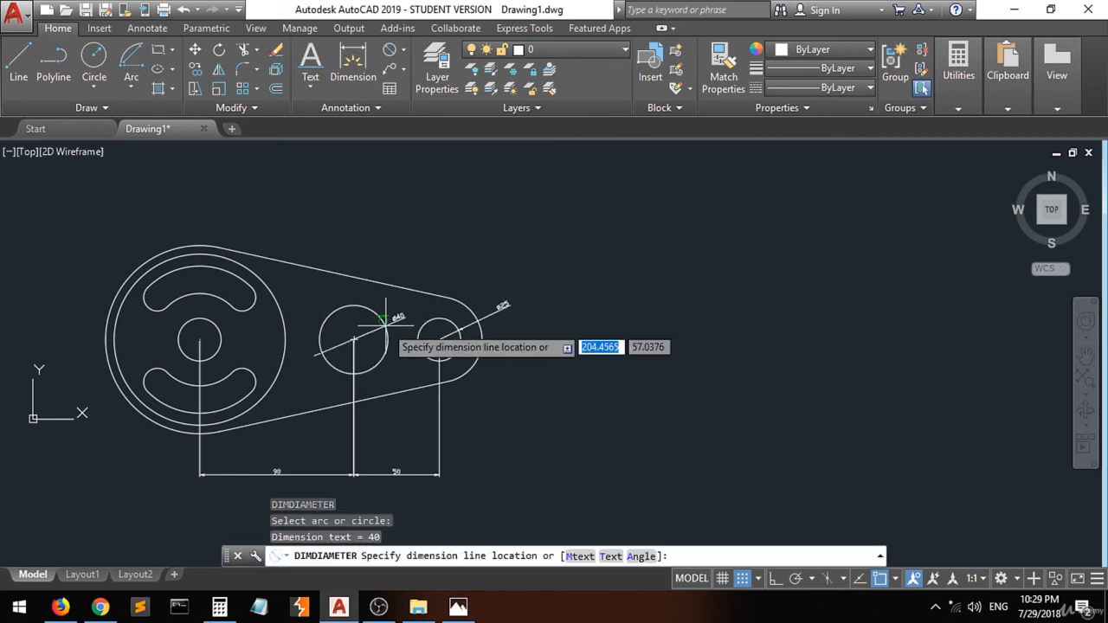
left_click(418, 258)
left_click(105, 322)
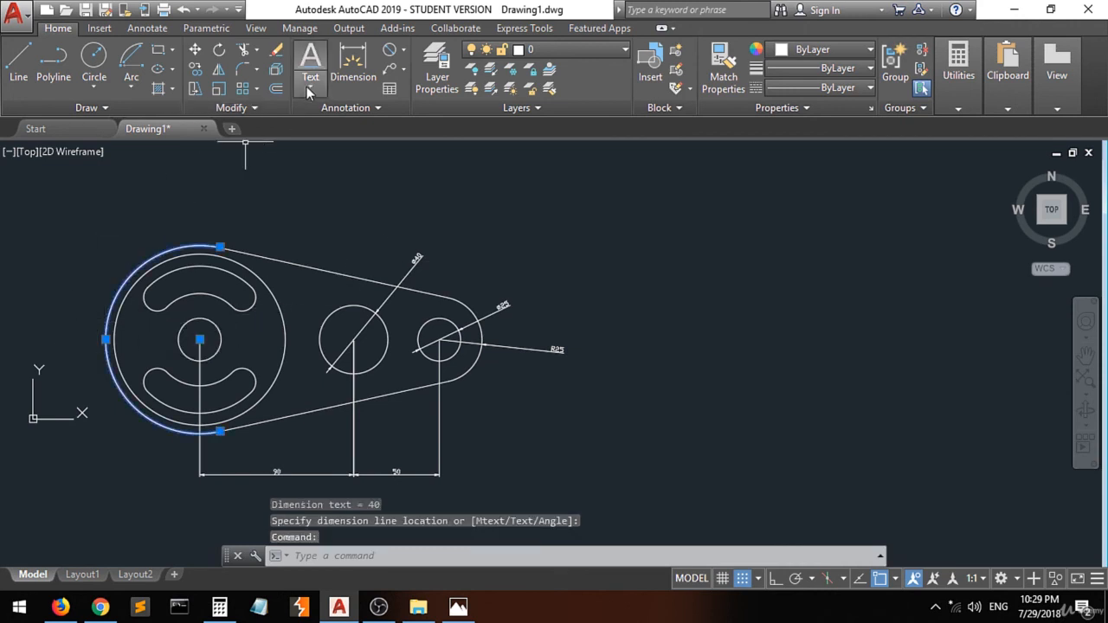
- Add a diameter dimension to the outer circle of the large left end
left_click(389, 55)
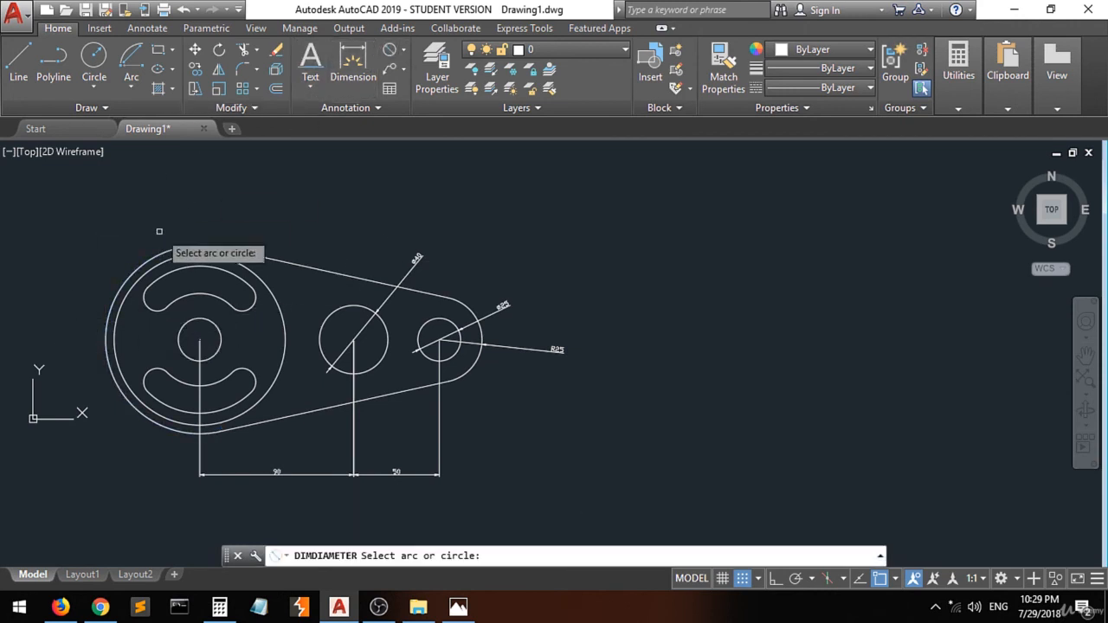
left_click(114, 305)
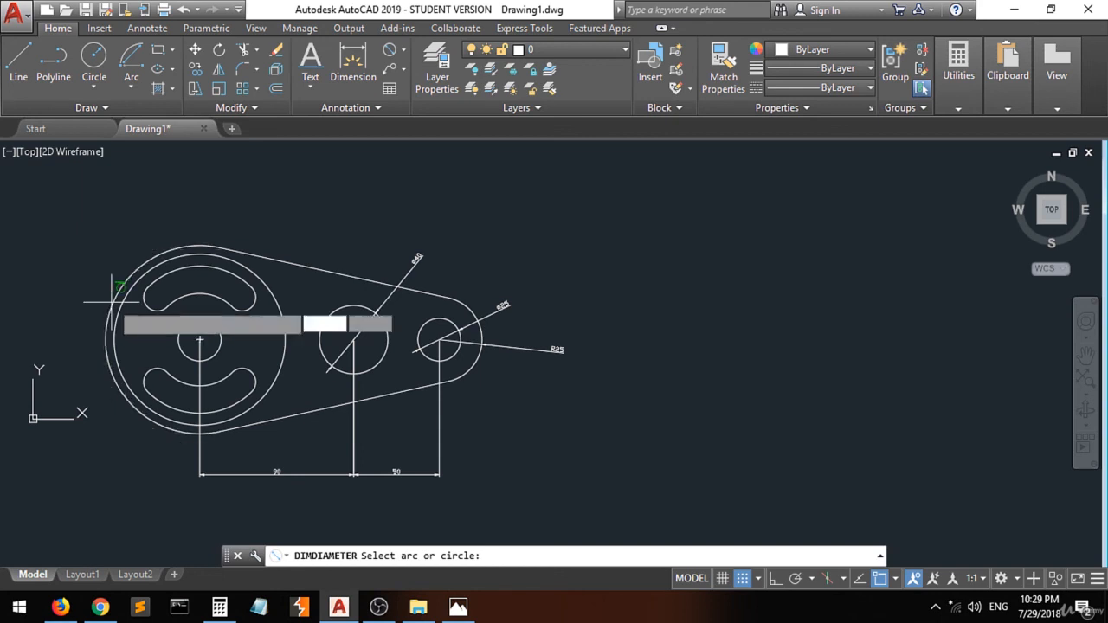
left_click(50, 300)
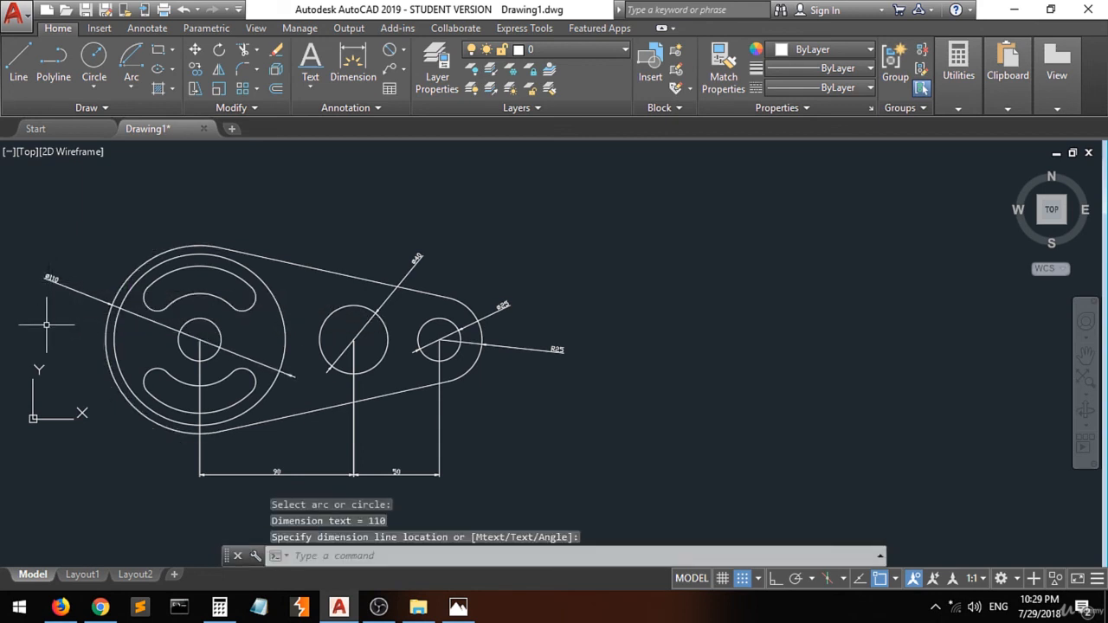
- Add a diameter dimension to the second concentric circle of the large left end
key("Return")
left_click(118, 313)
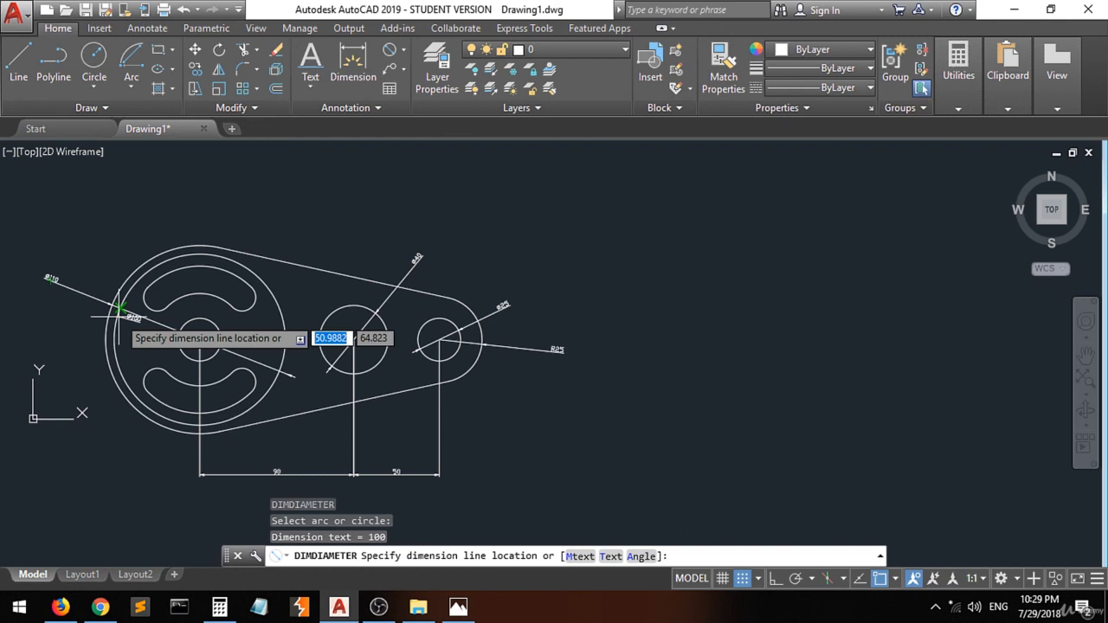
left_click(91, 234)
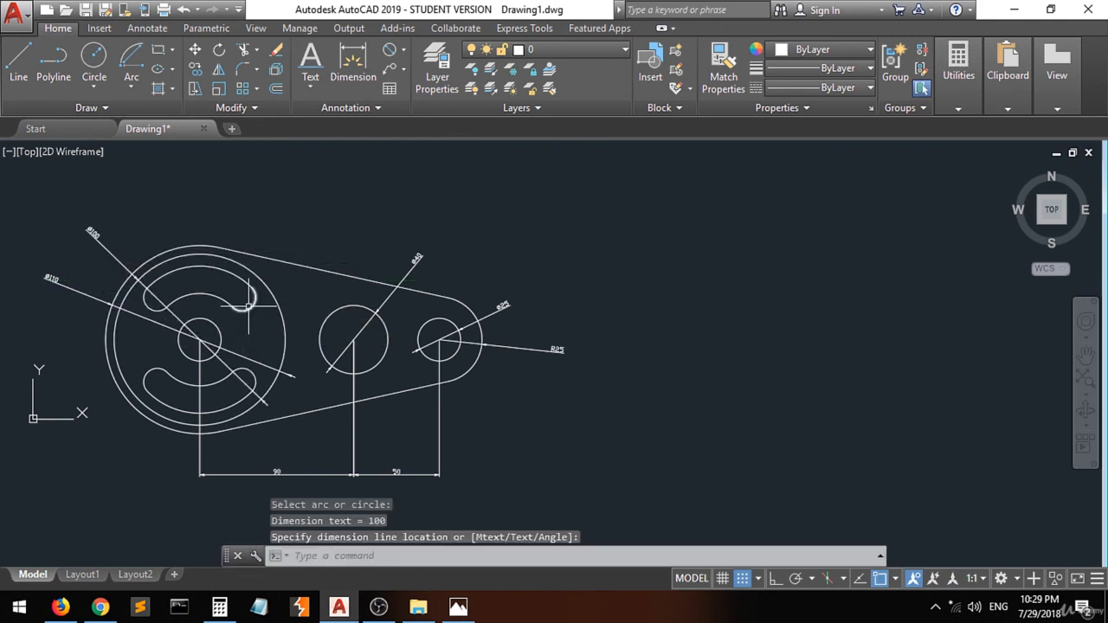
- Dimension the diameters of the upper curved slot's outer and inner end arcs
key("Return")
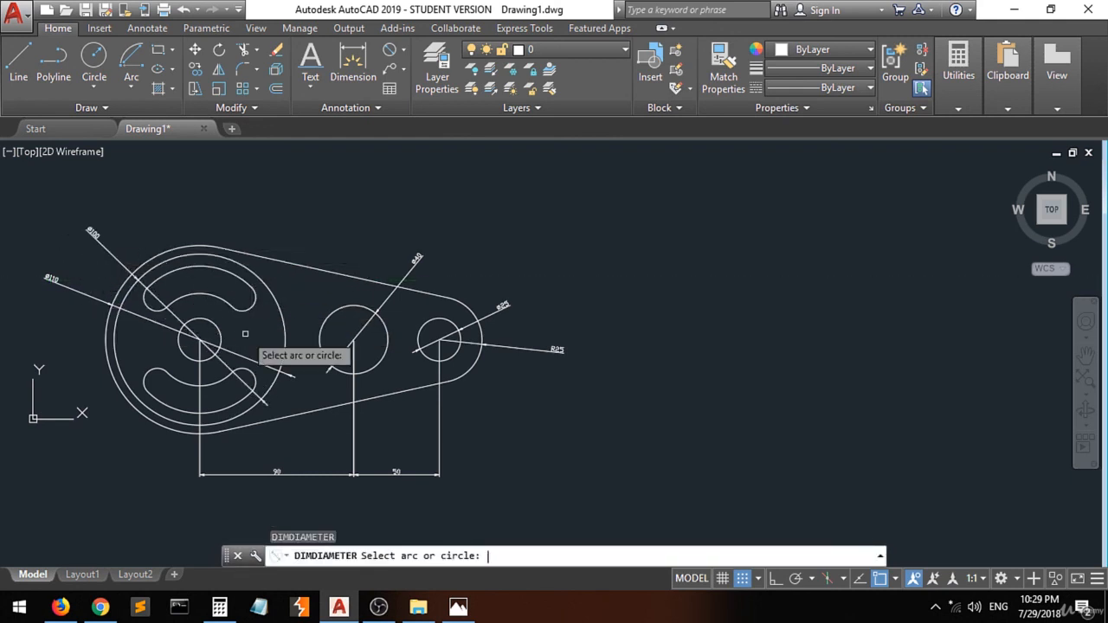
left_click(246, 294)
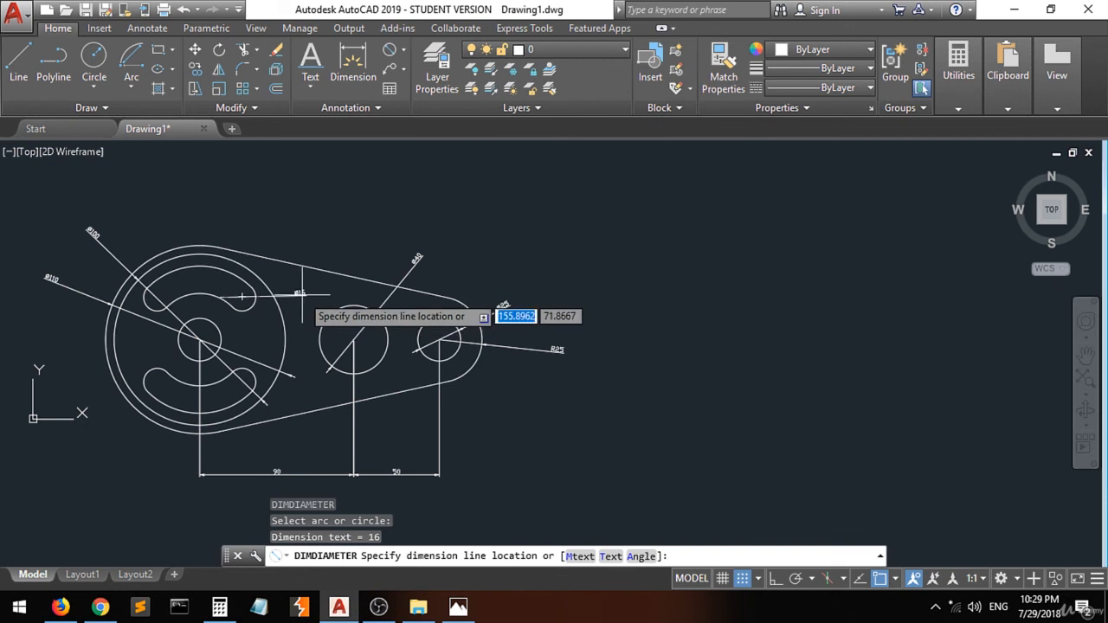
left_click(313, 235)
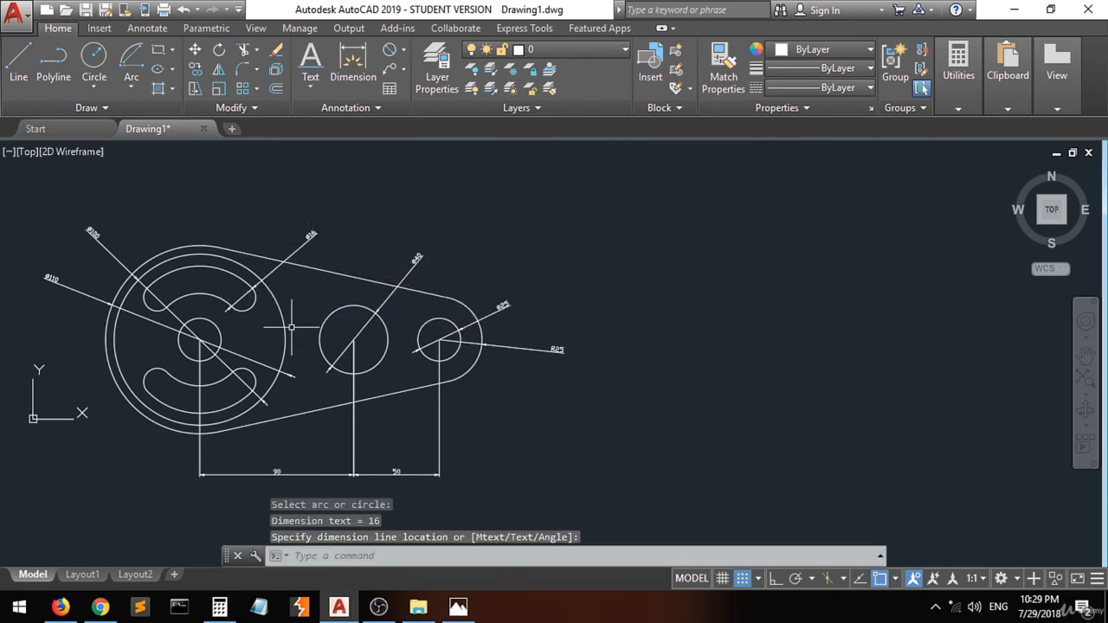
key("Return")
left_click(243, 296)
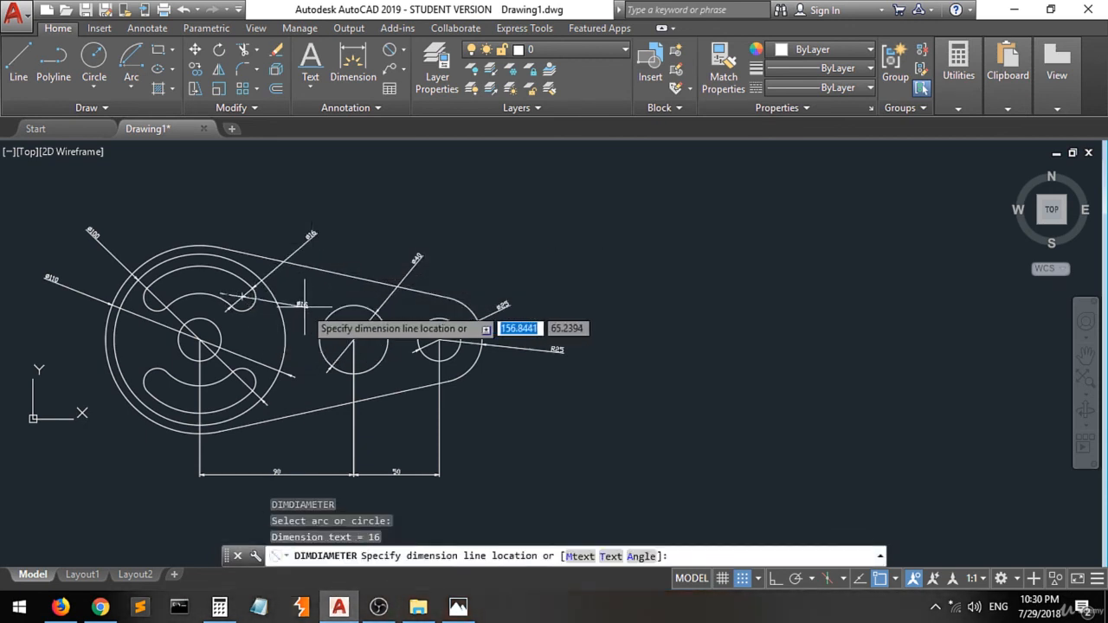
left_click(303, 304)
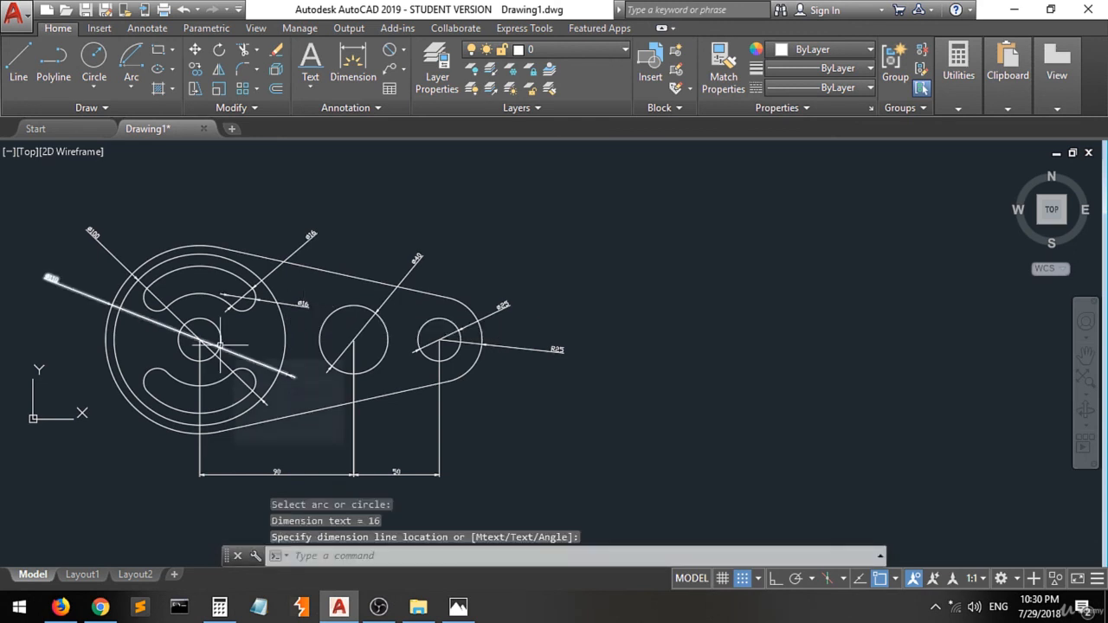
- Add a diameter dimension to the small centre circle of the large end
key("Return")
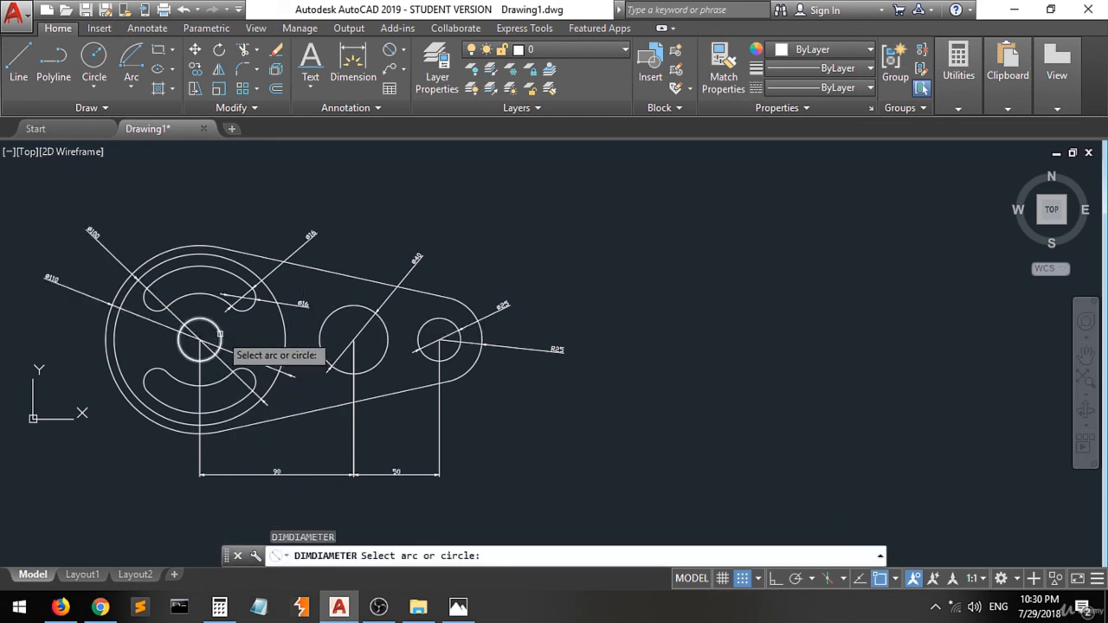
left_click(219, 334)
left_click(300, 339)
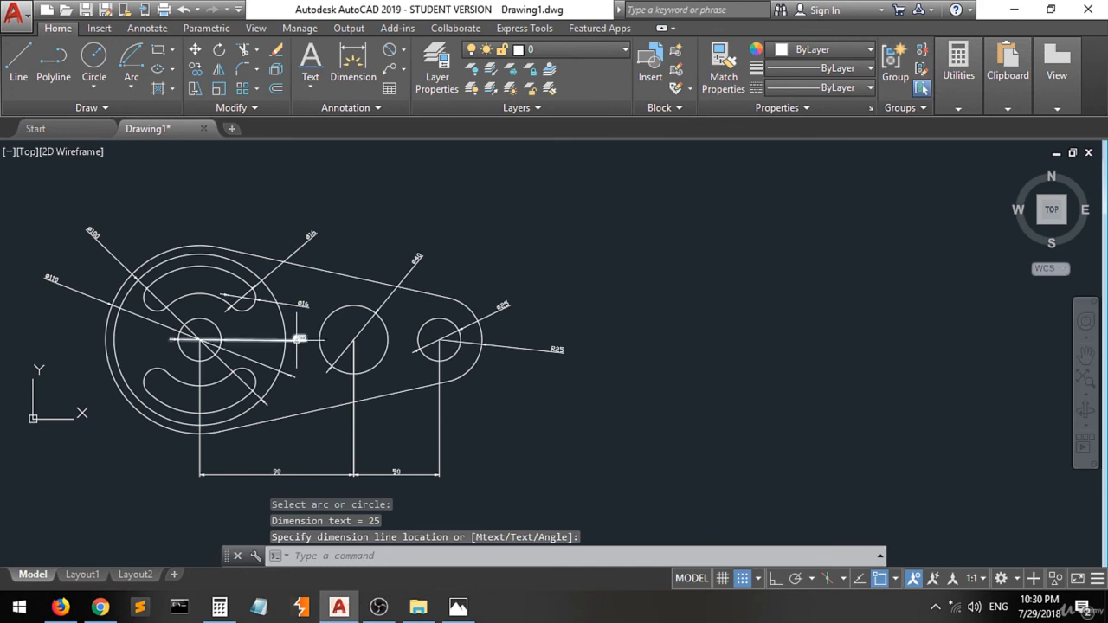
- Create a new layer named dim in the layer properties manager
scroll(300, 341, "up", 4)
scroll(333, 314, "down", 4)
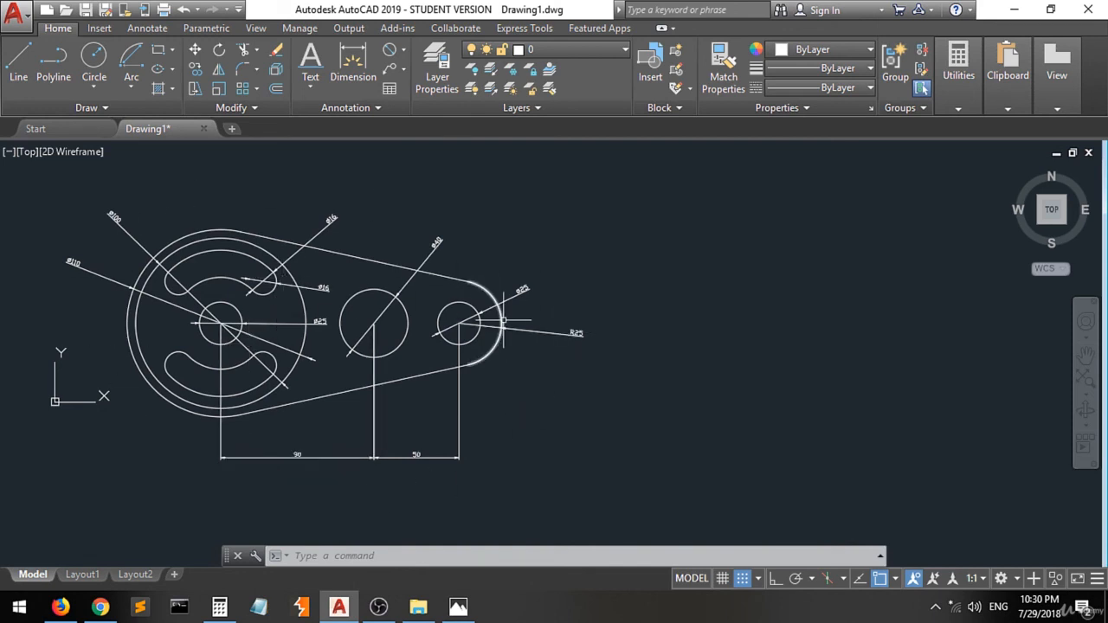
mouse_move(503, 320)
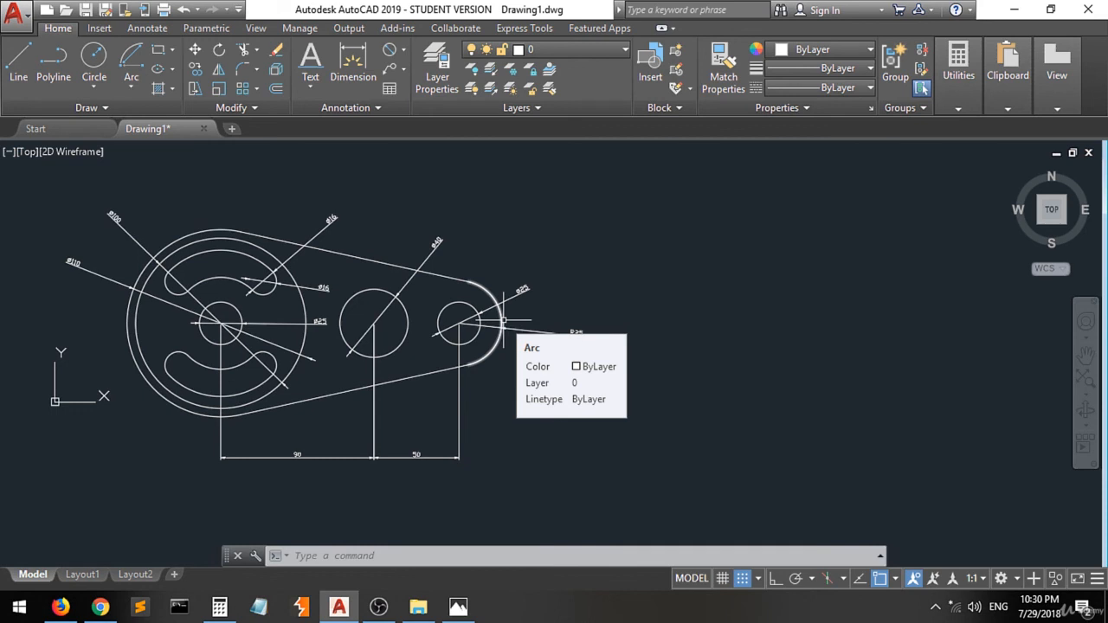
left_click(438, 74)
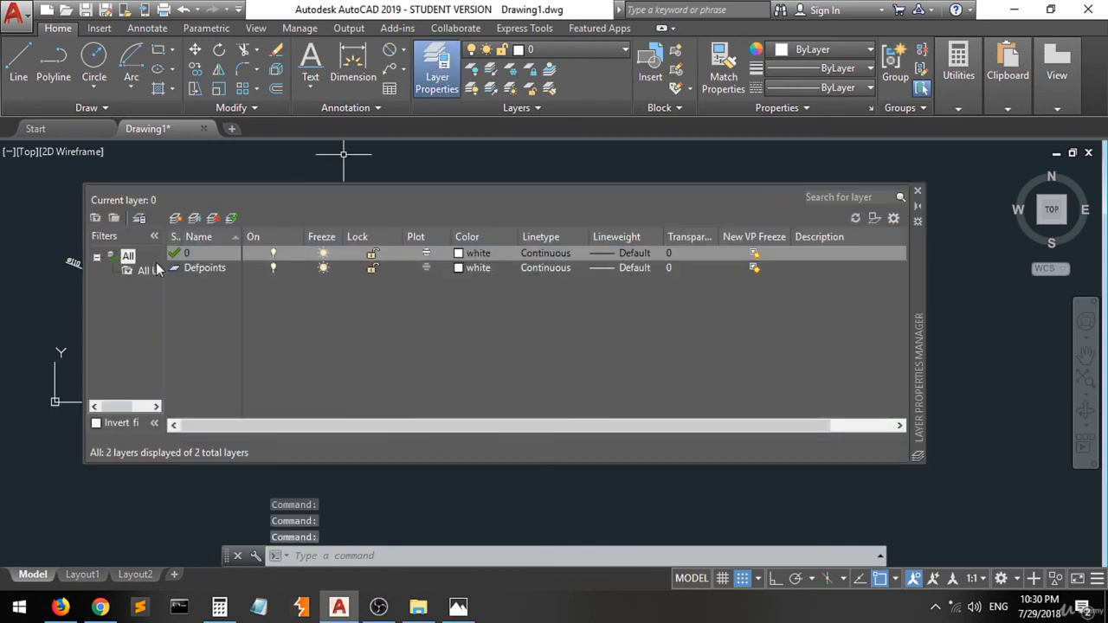
left_click(177, 219)
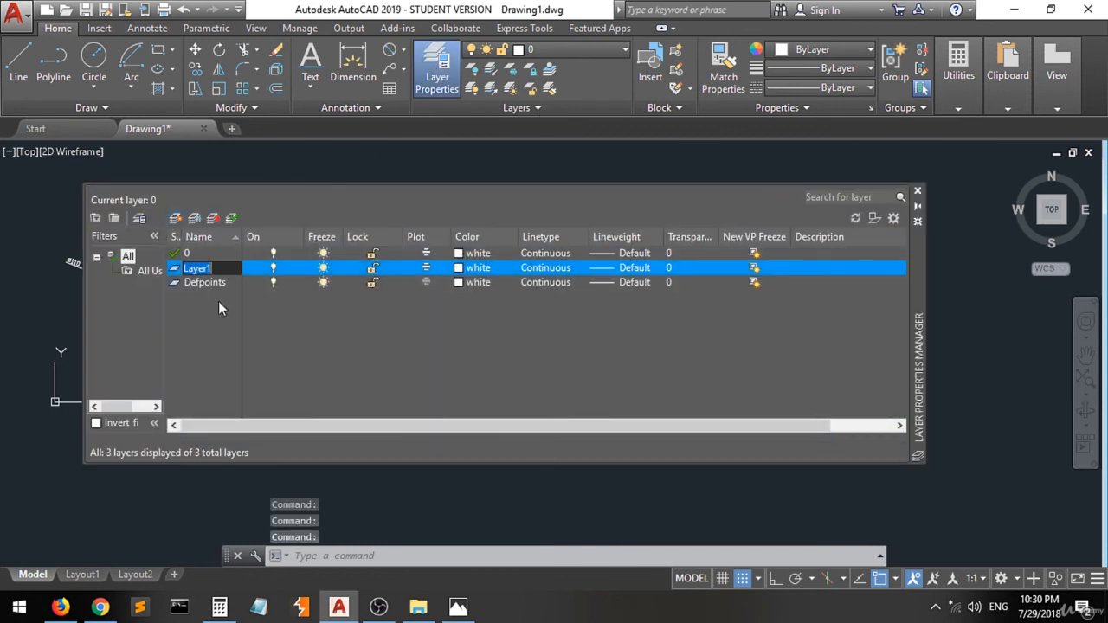
type("dim")
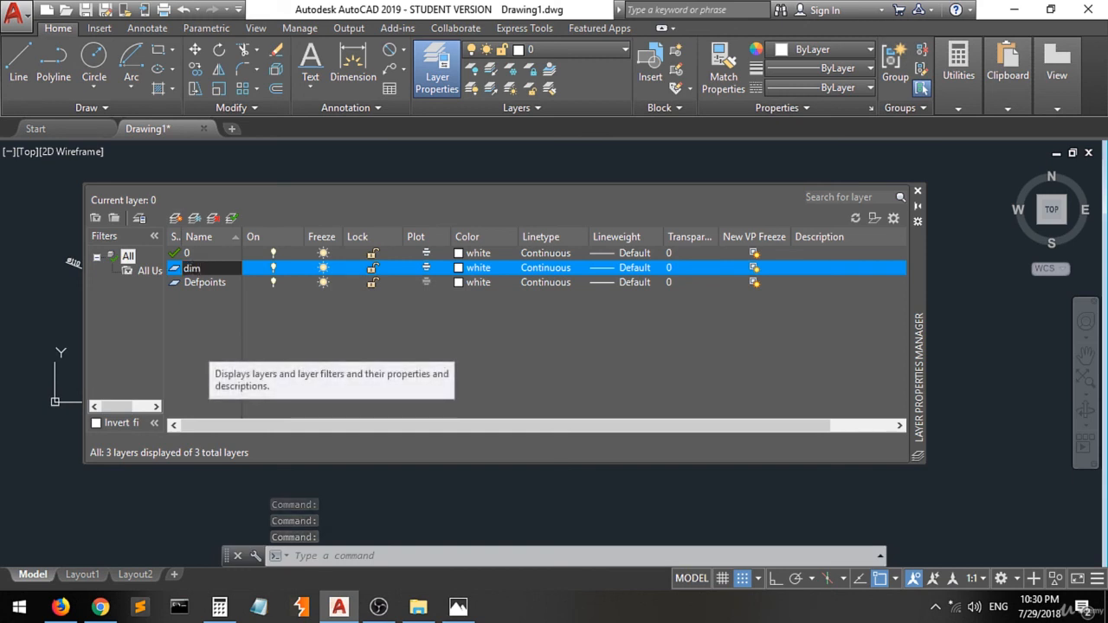
key("Return")
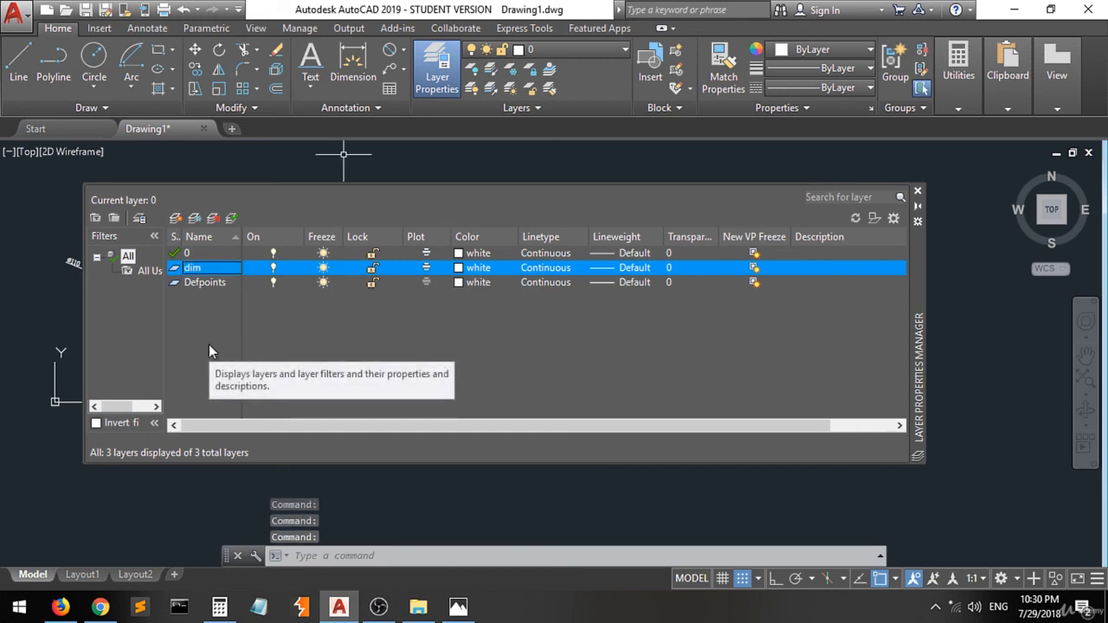
- Set the dim layer's colour to index colour 31 and close the layer manager
left_click(467, 268)
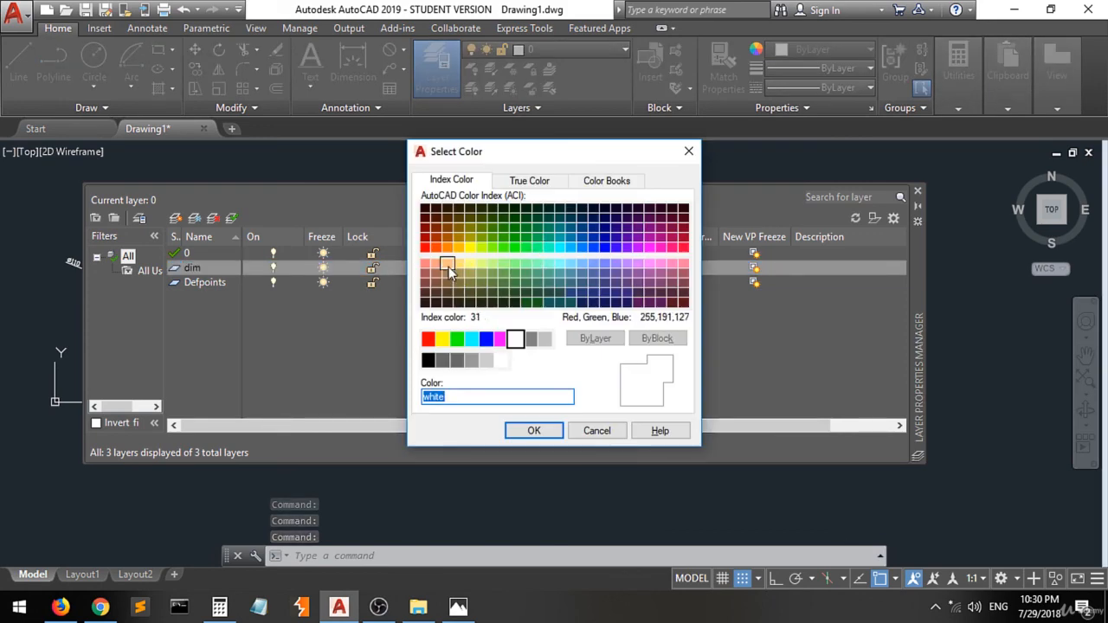
left_click(449, 267)
left_click(534, 431)
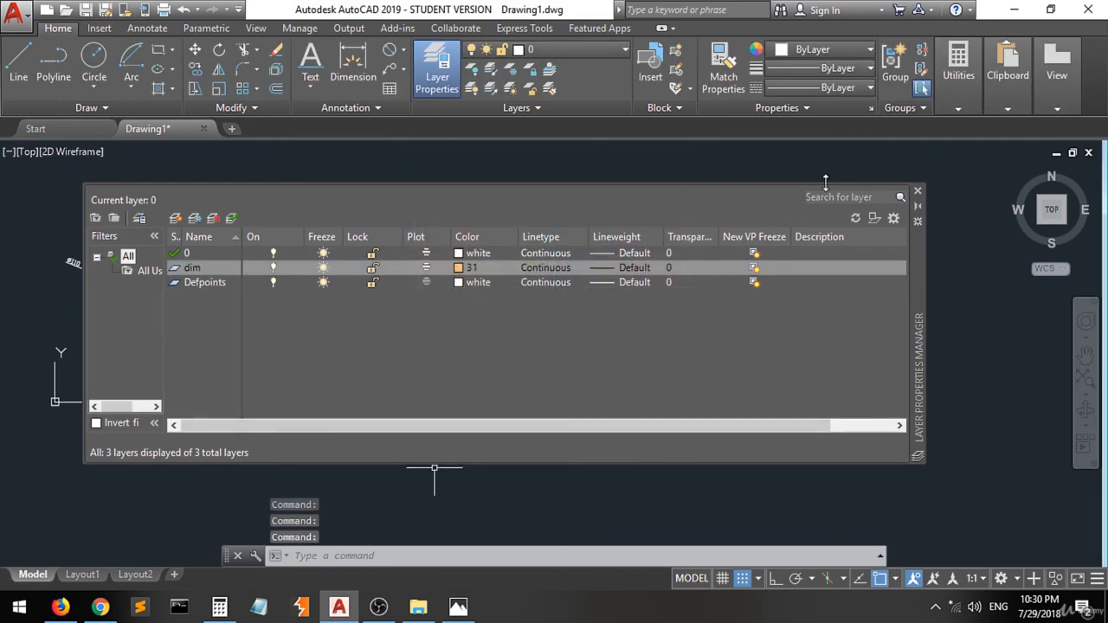
left_click(918, 192)
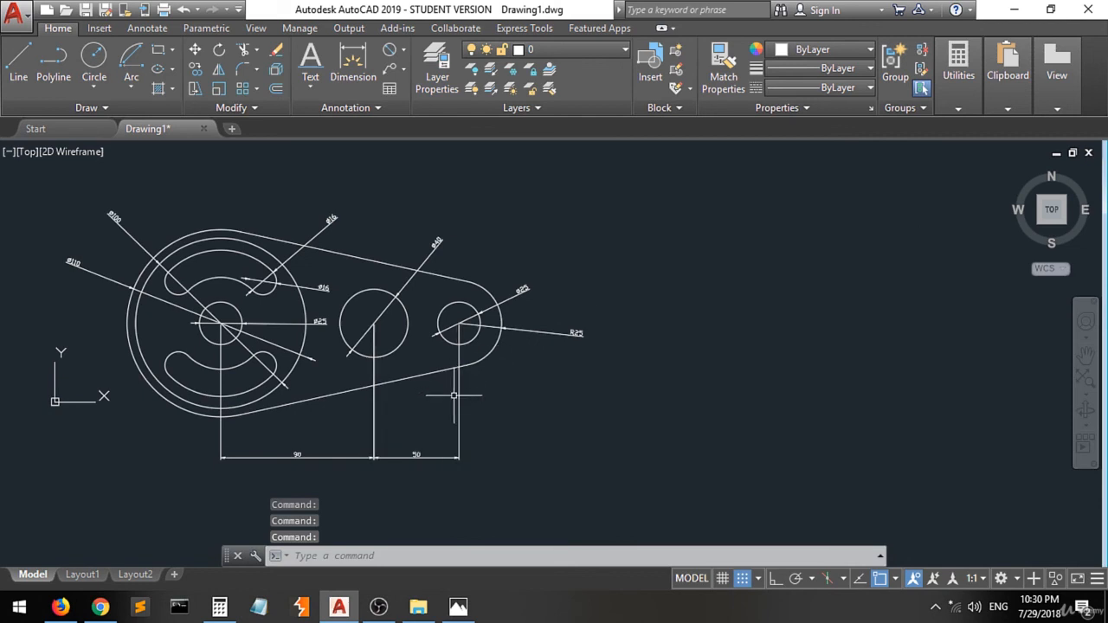
- Select all the dimensions in the drawing and move them onto the dim layer
left_click(527, 416)
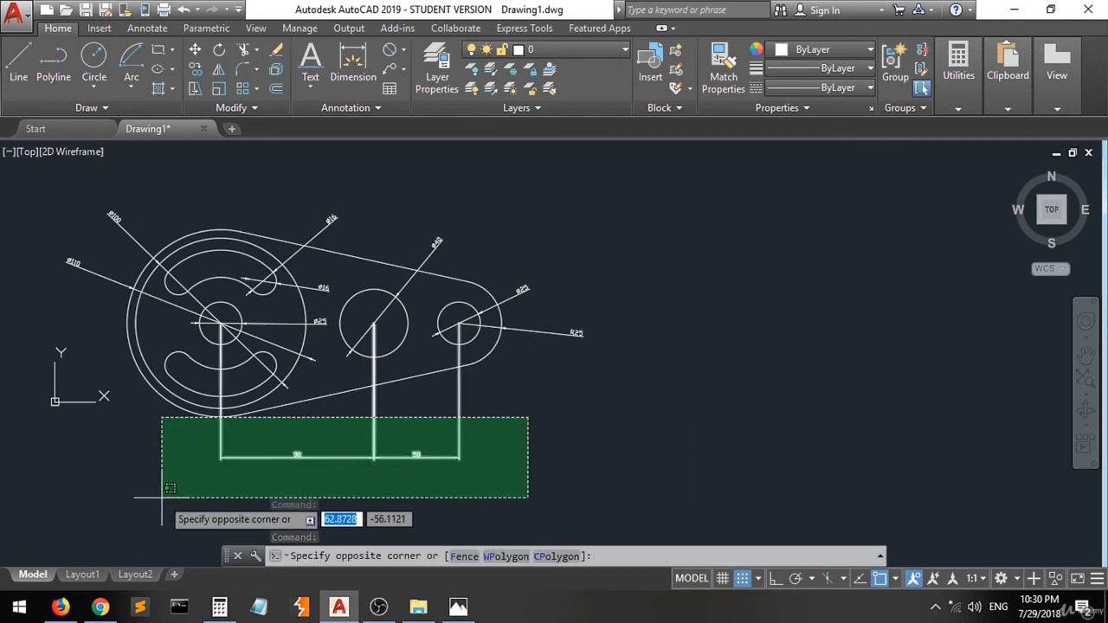
left_click(293, 468)
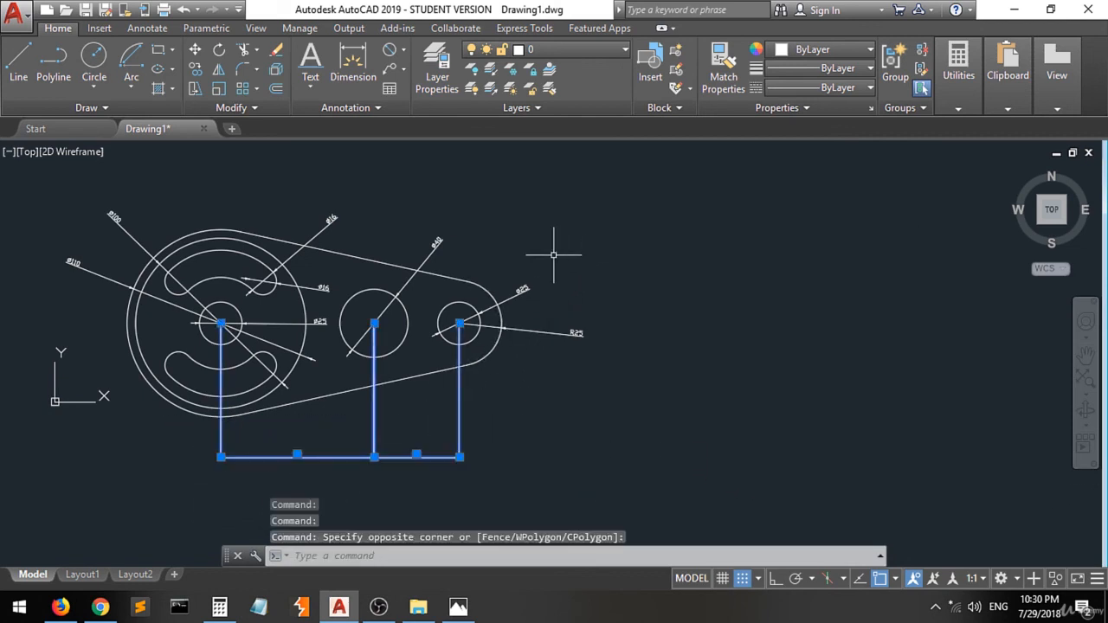
left_click(553, 256)
left_click(523, 292)
left_click(552, 337)
left_click(552, 323)
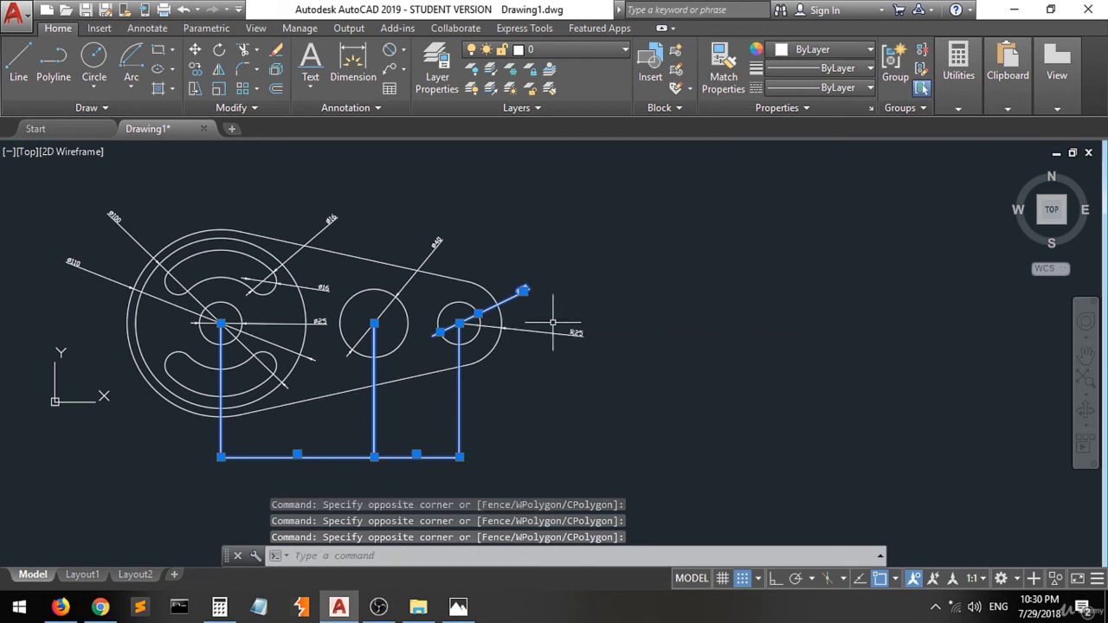
left_click(564, 315)
left_click(541, 333)
left_click(455, 202)
left_click(435, 245)
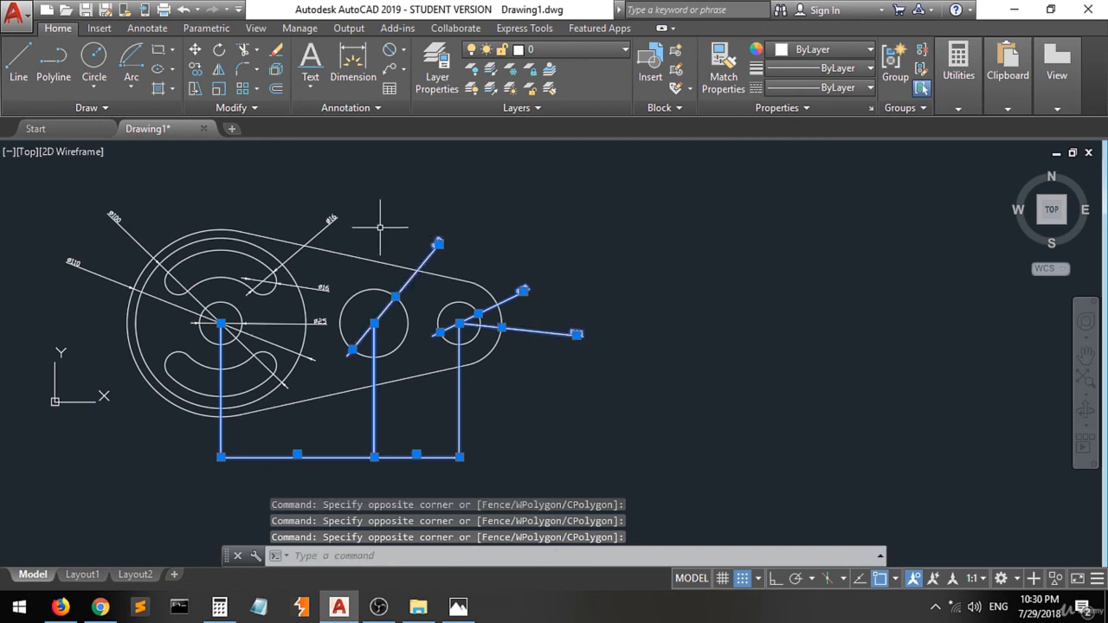
left_click(365, 200)
left_click(328, 216)
left_click(335, 273)
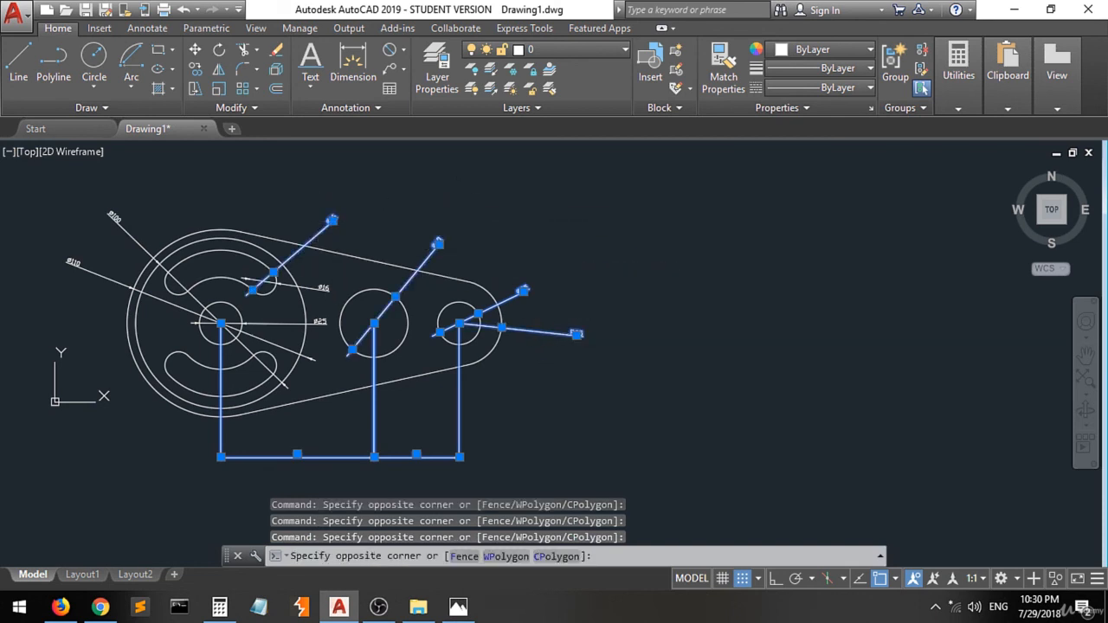
left_click(321, 324)
left_click(147, 198)
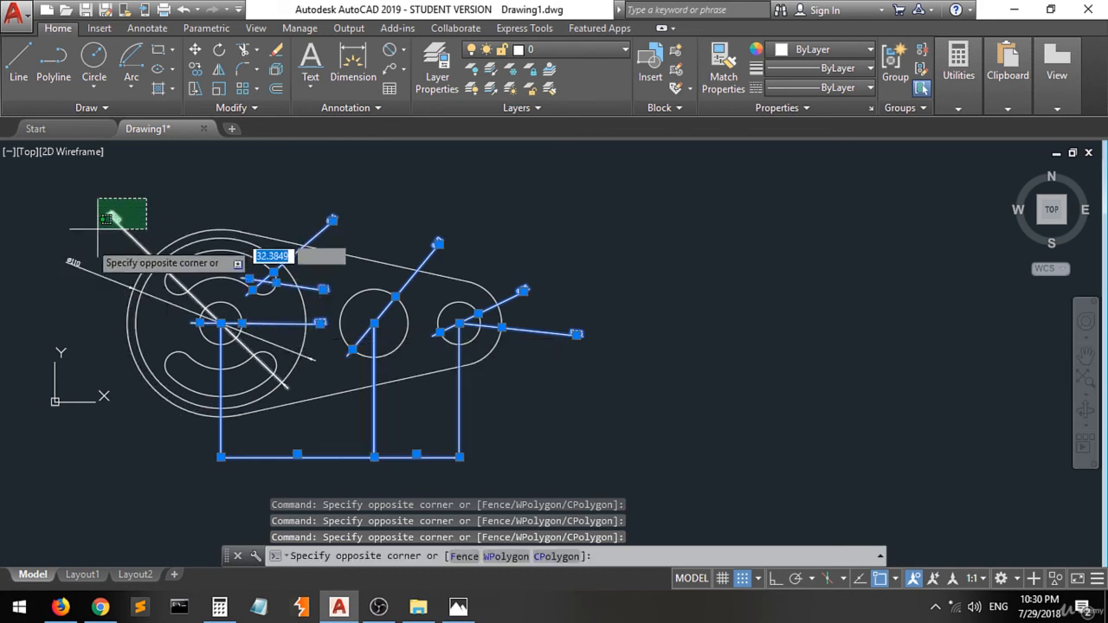
left_click(76, 243)
left_click(55, 275)
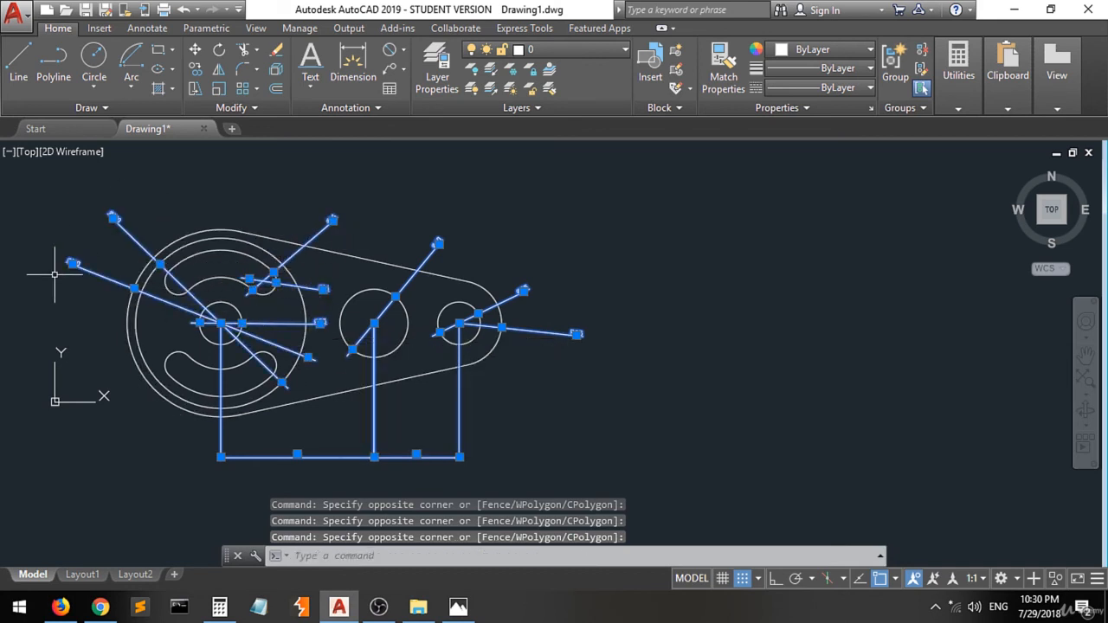
left_click(578, 51)
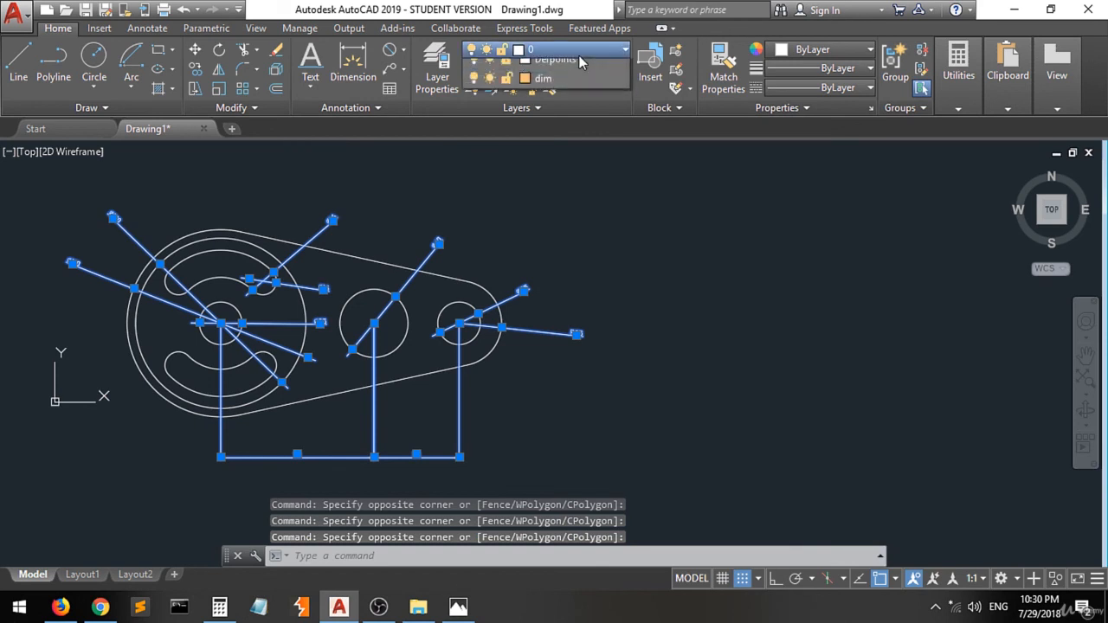
left_click(578, 108)
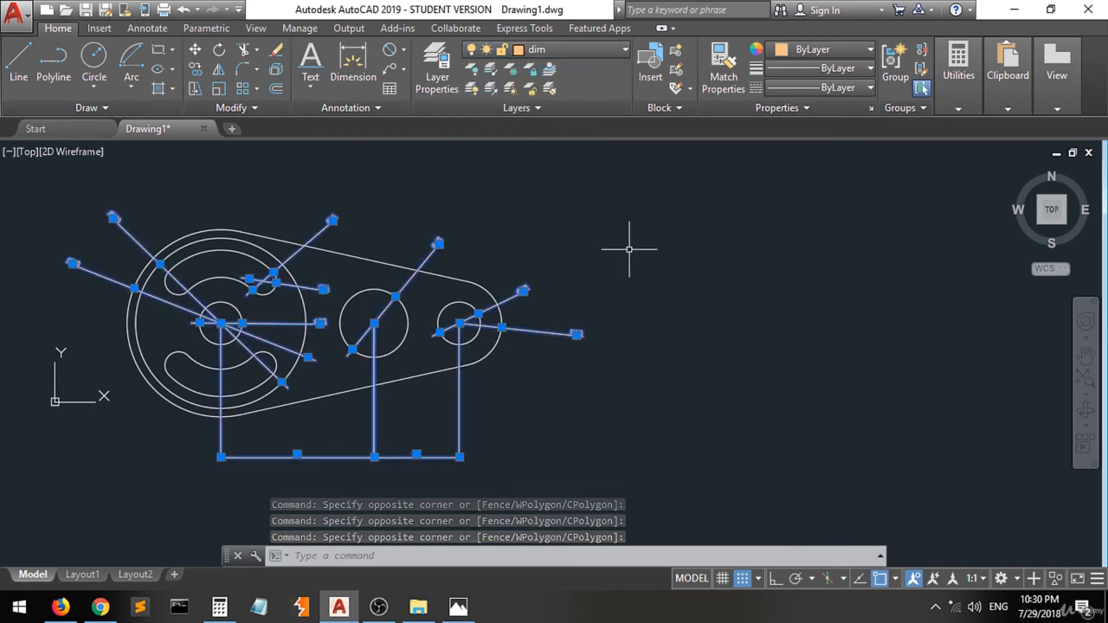
- Open the layer properties manager to review the layers, then close it
type("la")
key("Return")
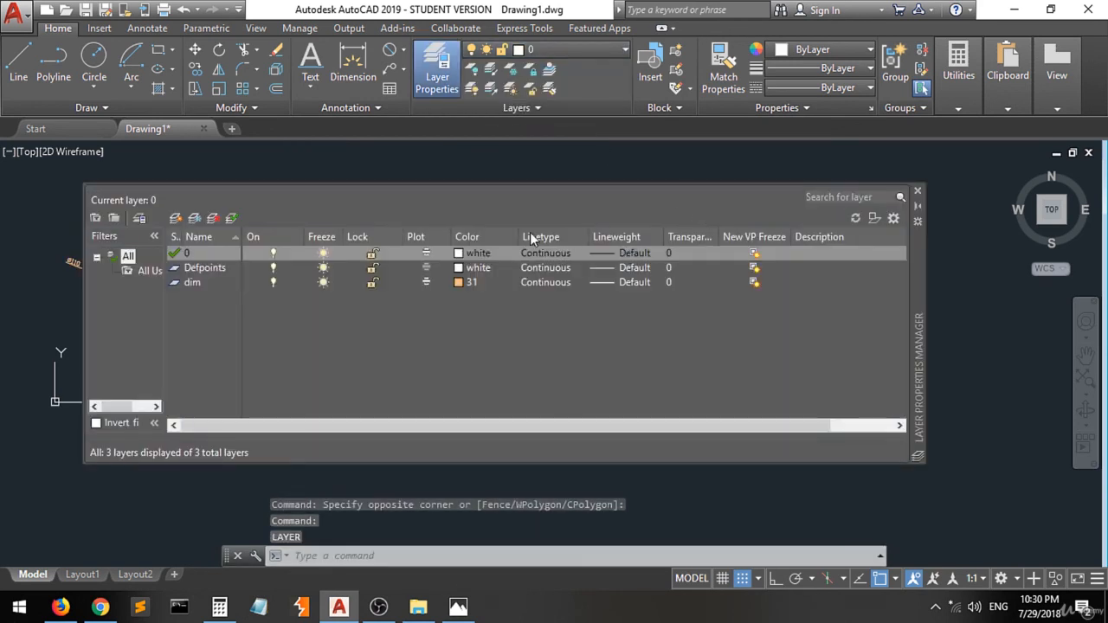
left_click(917, 192)
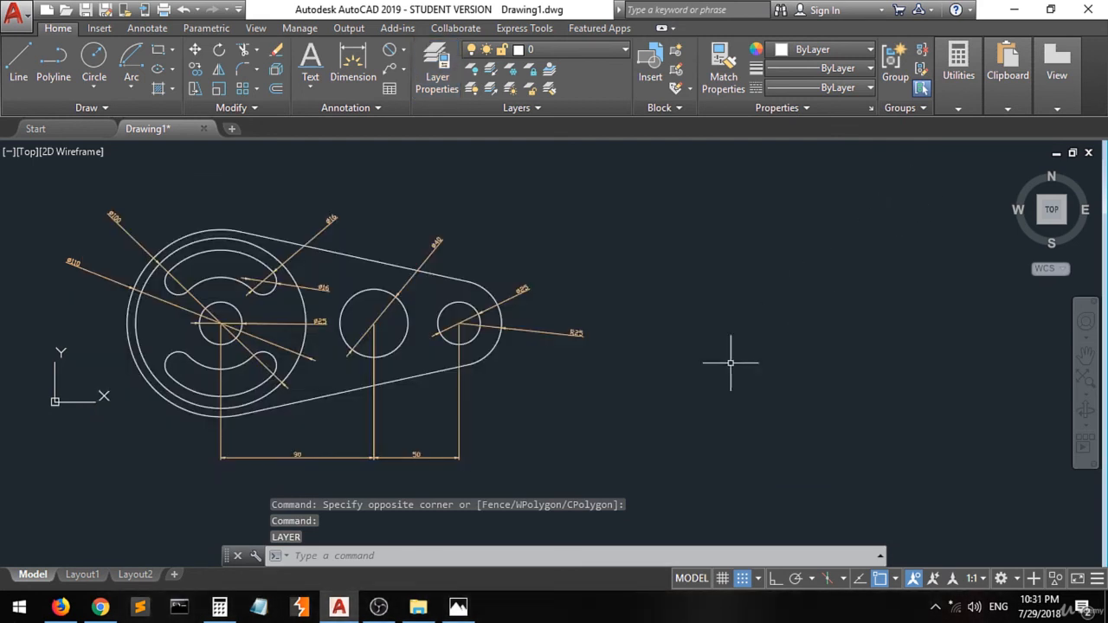
- Inspect the dimensioned drawing up close and compare it against the reference image
left_click(690, 389)
left_click(670, 413)
scroll(218, 356, "up", 2)
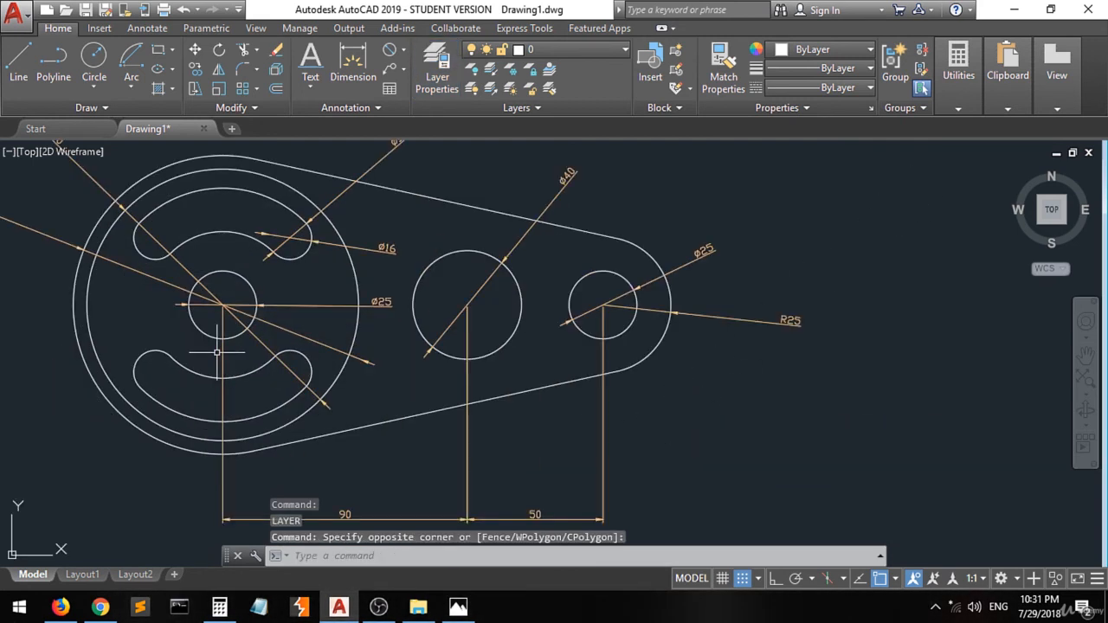
scroll(218, 357, "down", 2)
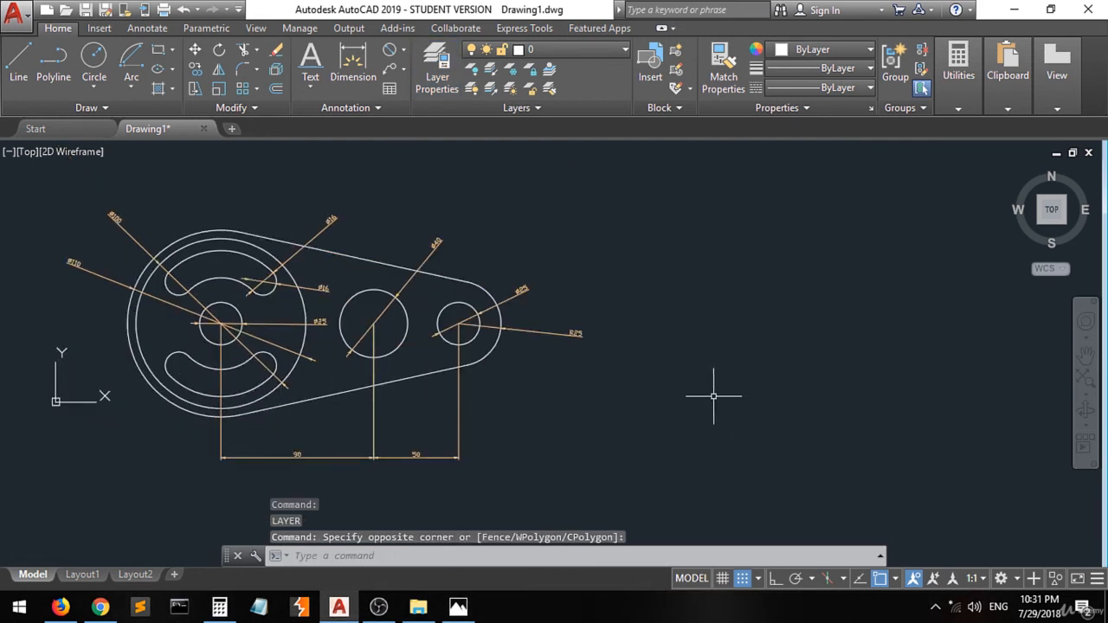
left_click(458, 607)
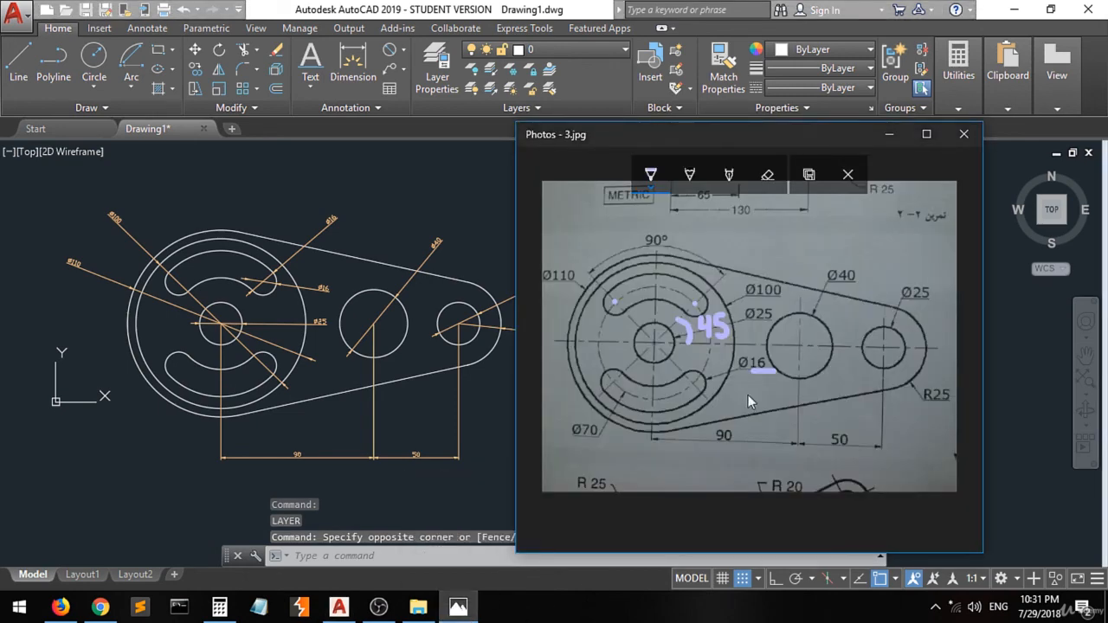
left_click(966, 136)
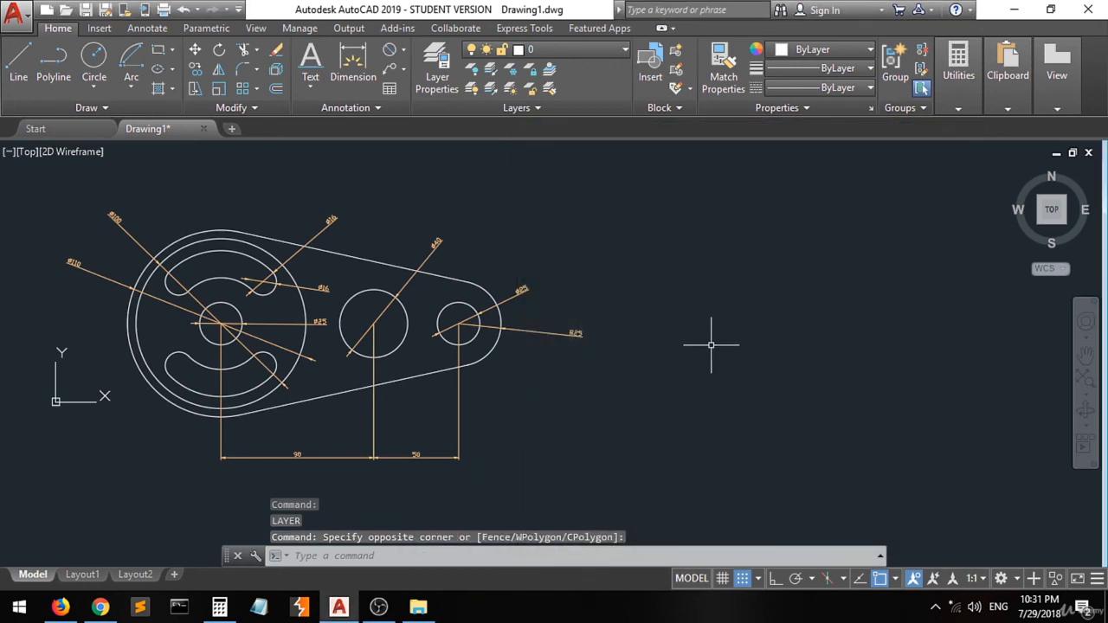